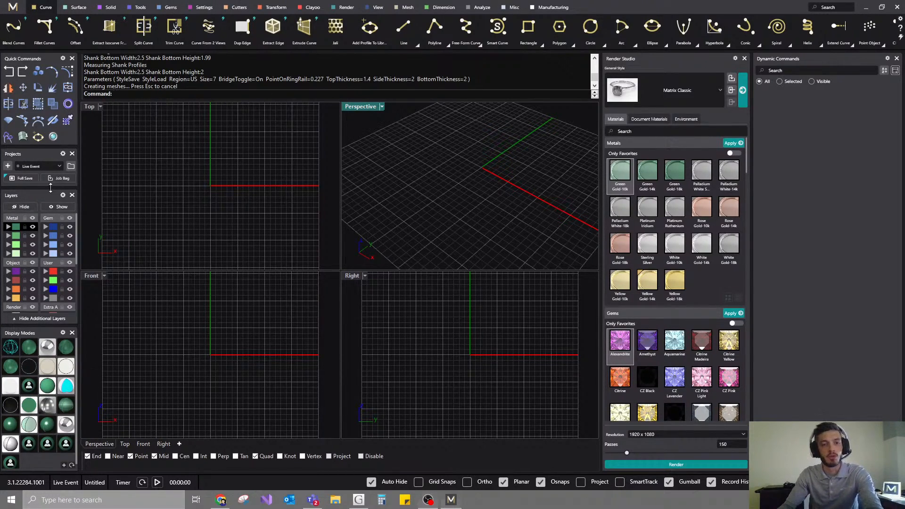
- Open the version 4 sphere model from the Live Event project and maximize the Perspective view
{"action": "left_click_drag", "start_coordinate": [51, 188], "coordinate": [51, 298]}
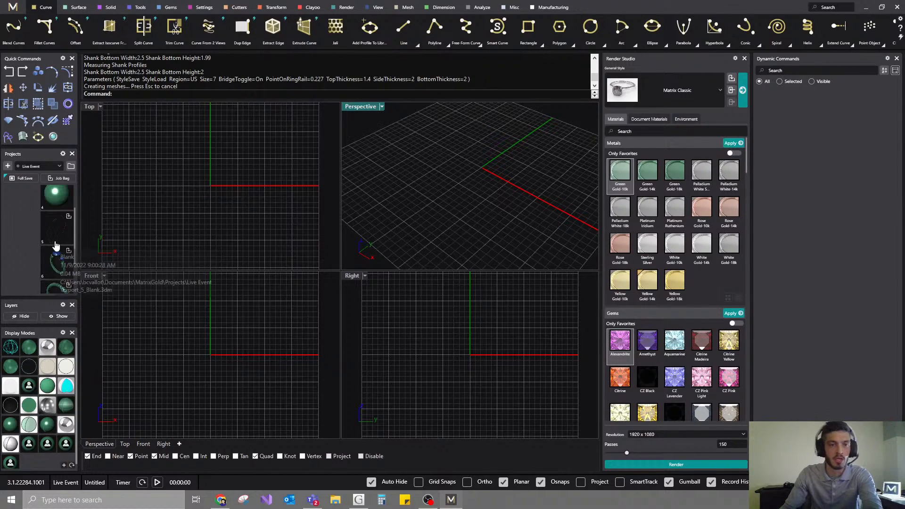
{"action": "scroll", "coordinate": [55, 246], "scroll_direction": "up", "scroll_amount": 1}
{"action": "double_click", "coordinate": [55, 246]}
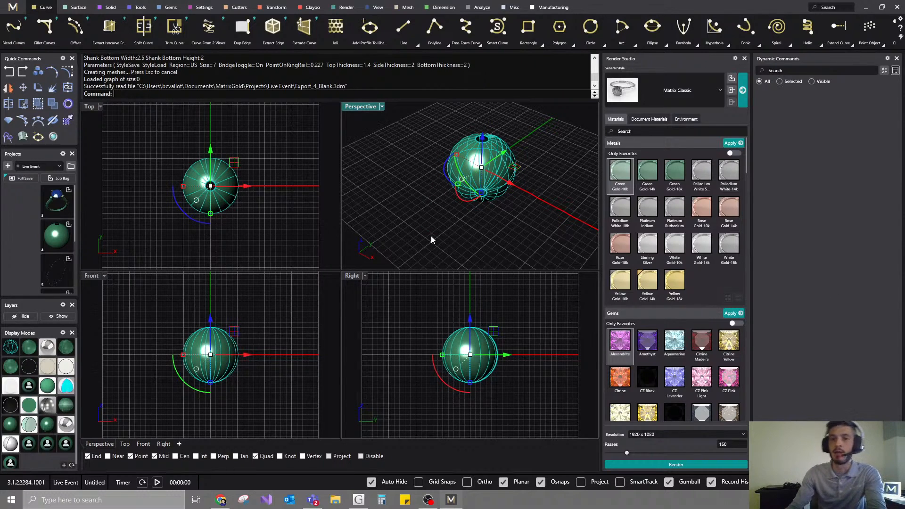
{"action": "left_click", "coordinate": [423, 147]}
{"action": "double_click", "coordinate": [355, 108]}
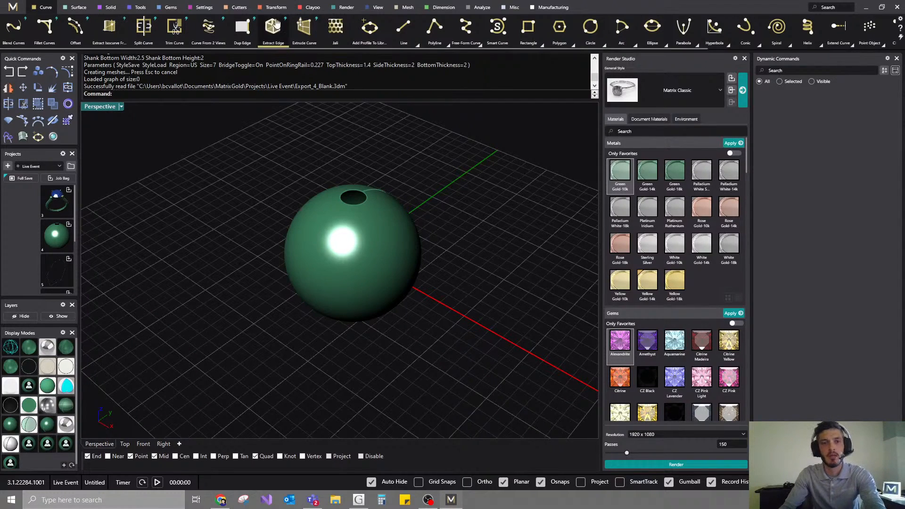
- Start Gem Placer on the sphere's surface and enable mirroring across X and Y
{"action": "left_click", "coordinate": [171, 8]}
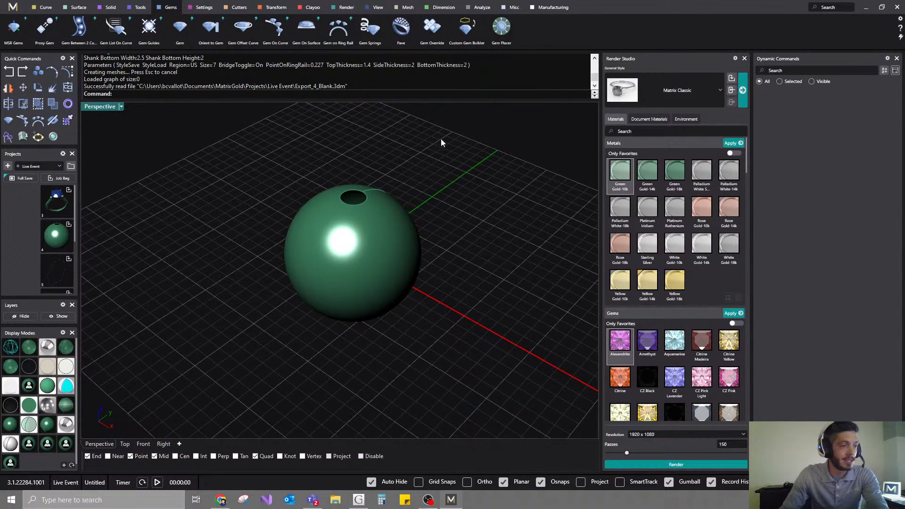
{"action": "left_click", "coordinate": [502, 27]}
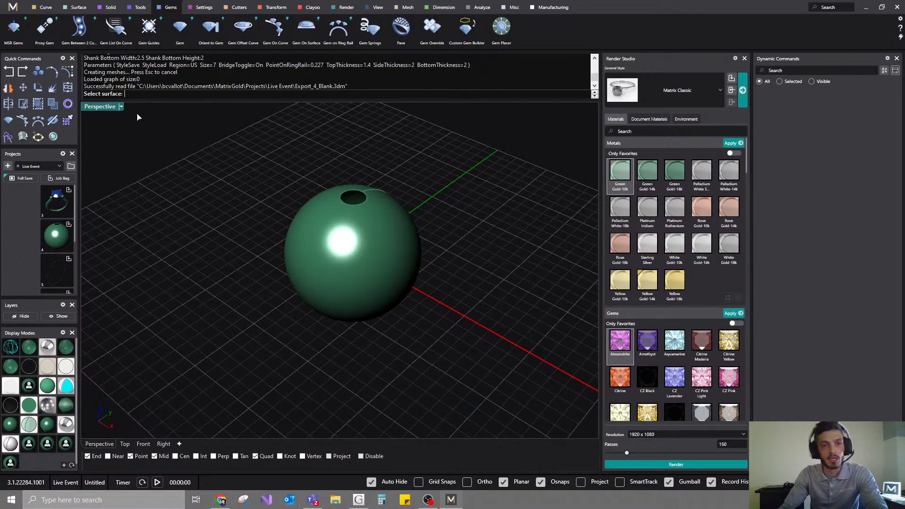
{"action": "left_click", "coordinate": [398, 236]}
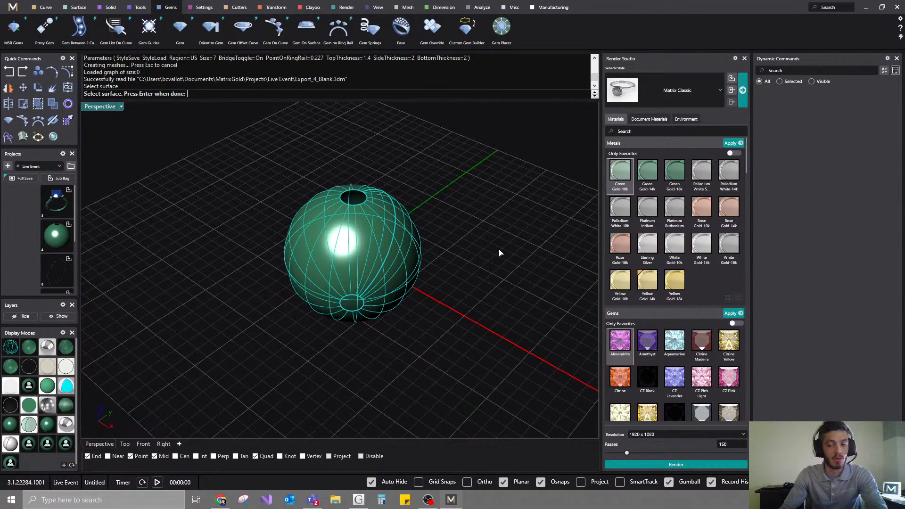
{"action": "key", "text": "Return"}
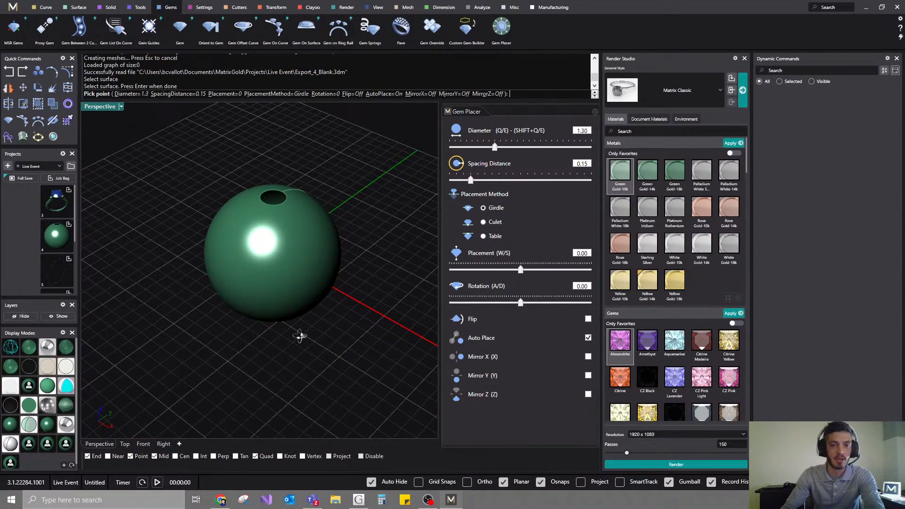
{"action": "scroll", "coordinate": [262, 248], "scroll_direction": "up", "scroll_amount": 3}
{"action": "right_click_drag", "start_coordinate": [233, 234], "coordinate": [318, 218]}
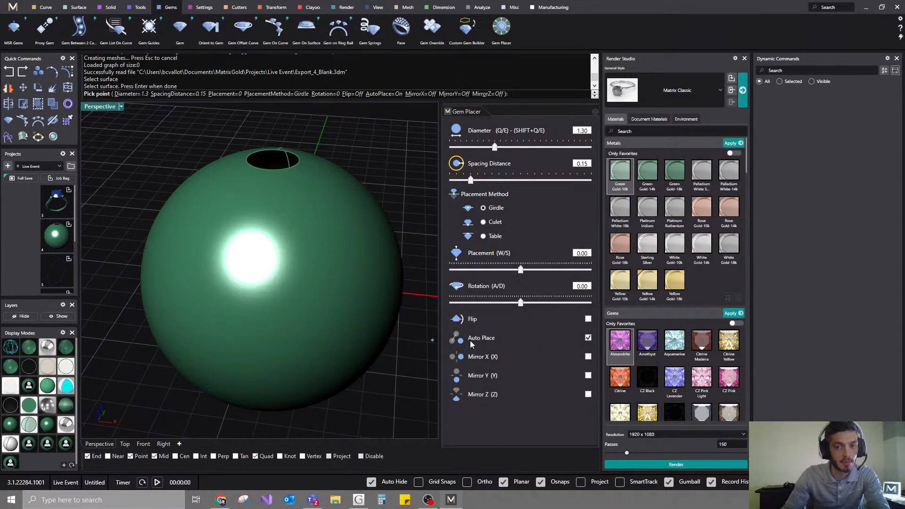
{"action": "left_click", "coordinate": [588, 357]}
{"action": "left_click", "coordinate": [589, 376]}
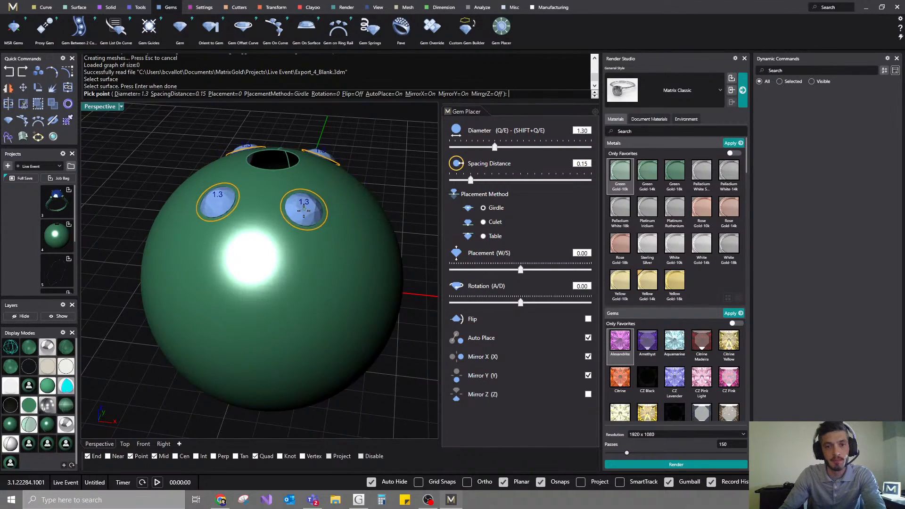
- Place mirrored 1.3 mm gems with 0.15 spacing in rows around the sphere's upper opening
{"action": "scroll", "coordinate": [304, 209], "scroll_direction": "up", "scroll_amount": 5}
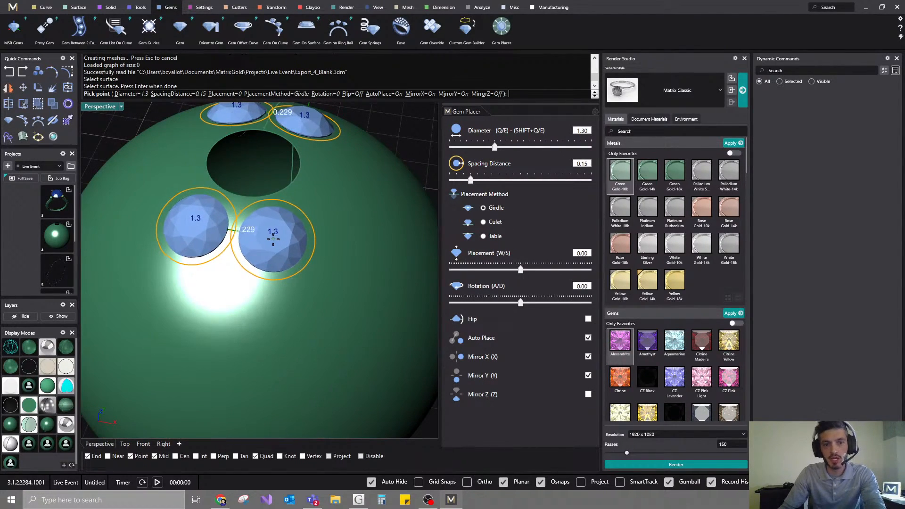
{"action": "left_click", "coordinate": [274, 235]}
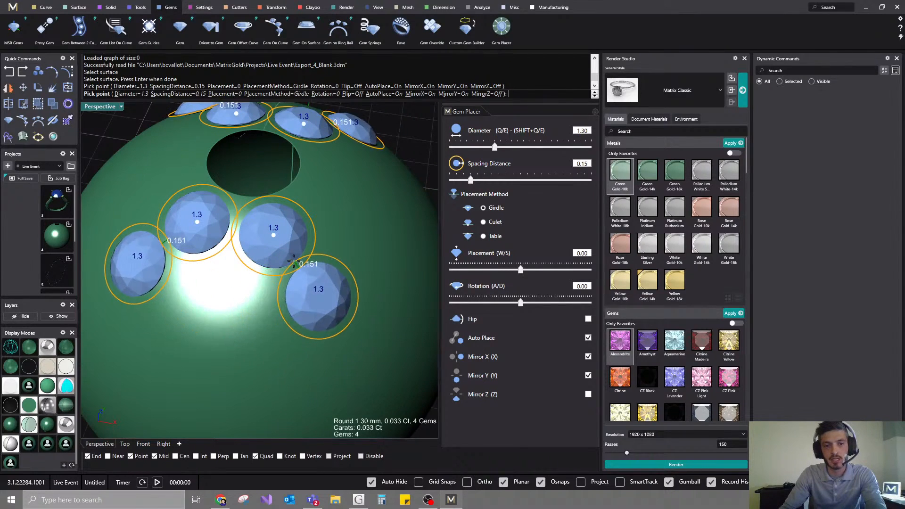
{"action": "left_click", "coordinate": [293, 235]}
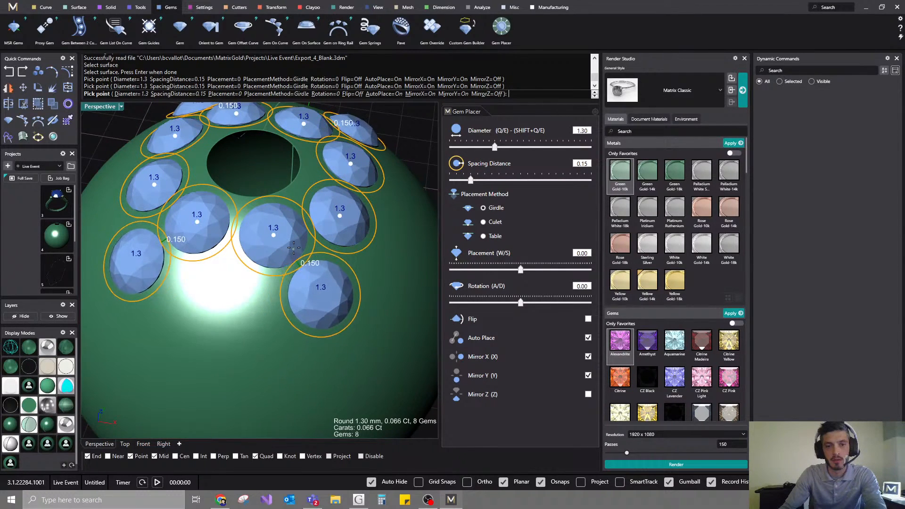
{"action": "left_click", "coordinate": [293, 246]}
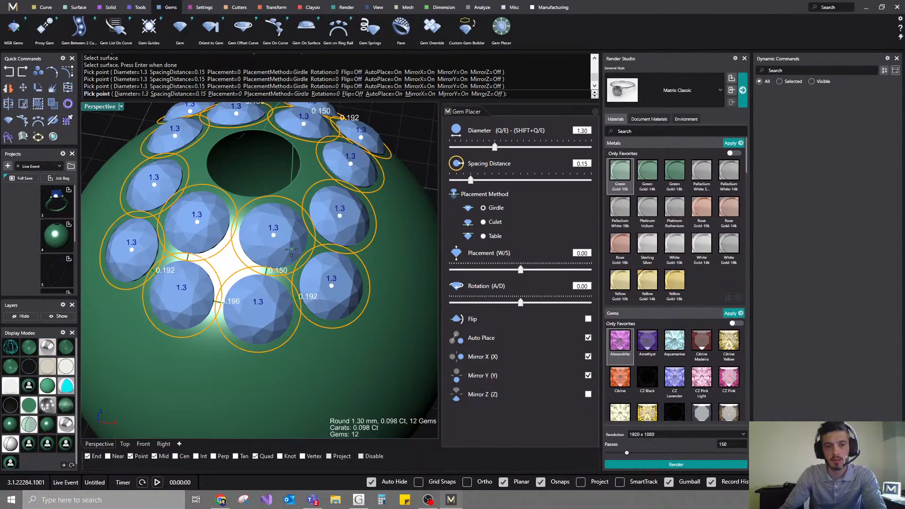
{"action": "left_click", "coordinate": [291, 249]}
{"action": "left_click", "coordinate": [297, 299]}
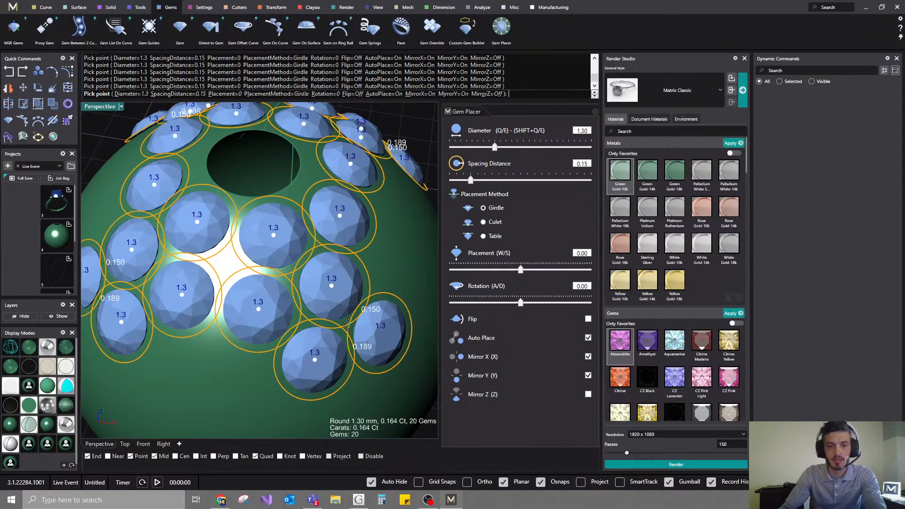
{"action": "left_click", "coordinate": [347, 325]}
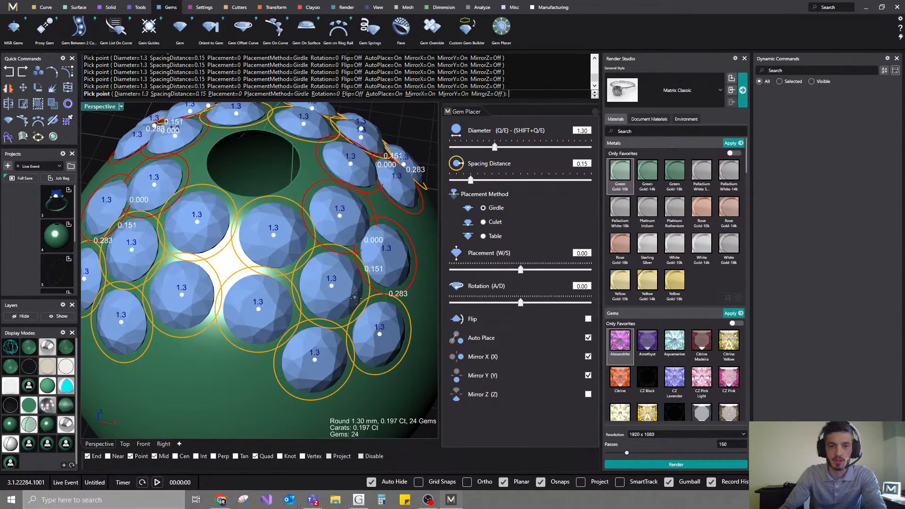
{"action": "left_click", "coordinate": [383, 286]}
- Place a spaced-out ring of mirrored 1.3 mm gems around the sphere's middle and finish the gem placement
{"action": "scroll", "coordinate": [383, 287], "scroll_direction": "down", "scroll_amount": 5}
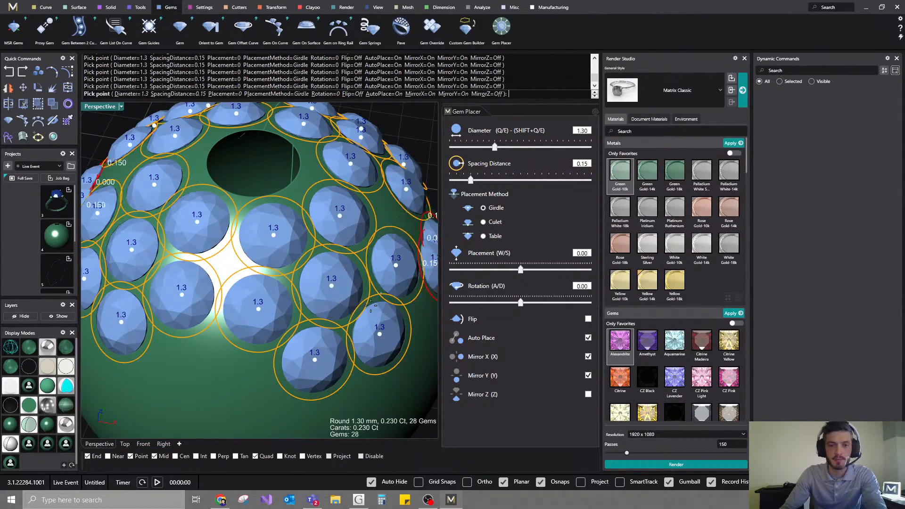
{"action": "right_click_drag", "start_coordinate": [337, 314], "coordinate": [316, 302]}
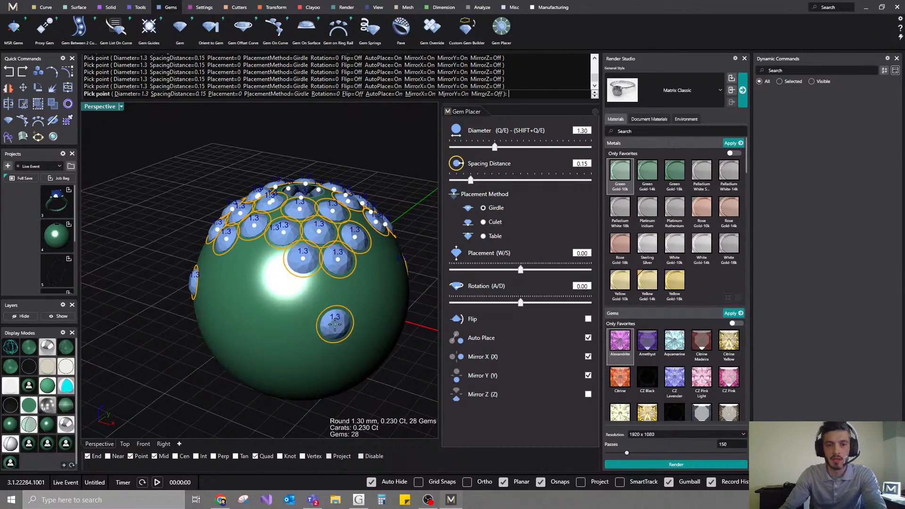
{"action": "left_click", "coordinate": [333, 323]}
{"action": "left_click", "coordinate": [271, 323]}
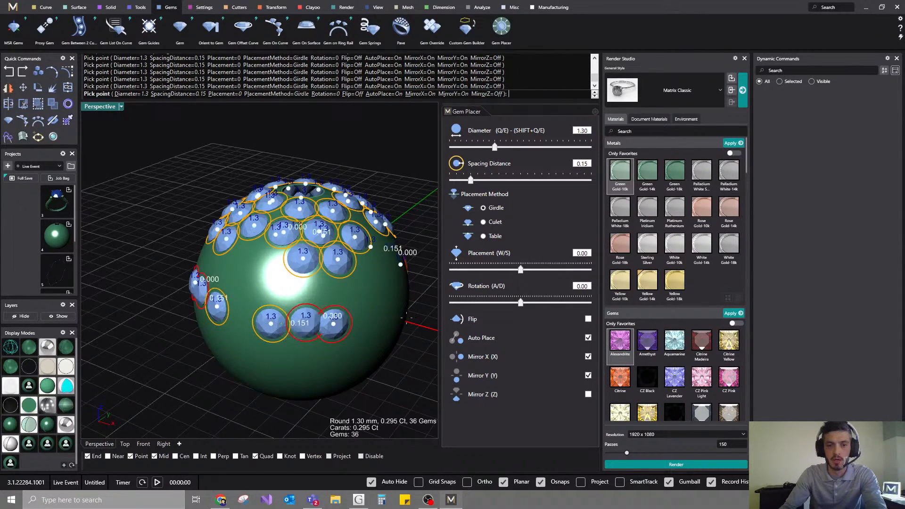
{"action": "left_click", "coordinate": [381, 305]}
{"action": "right_click_drag", "start_coordinate": [382, 306], "coordinate": [379, 191]}
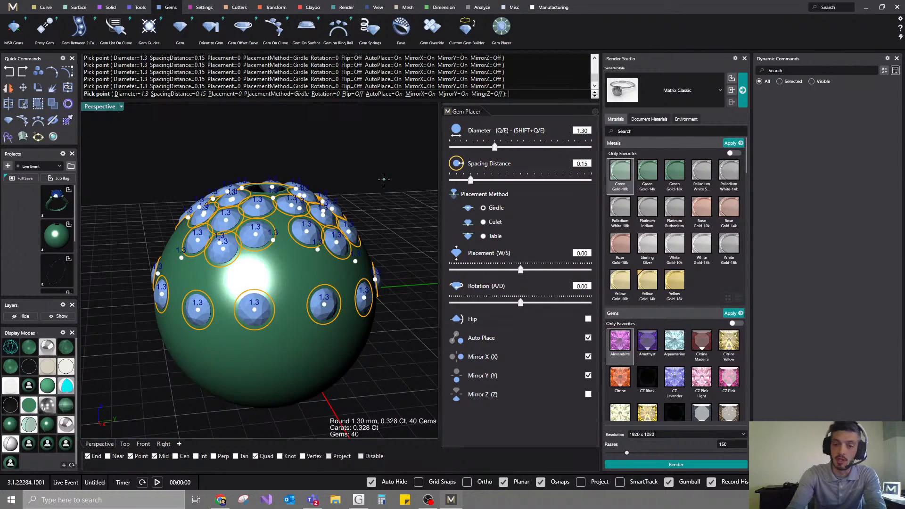
{"action": "key", "text": "Return"}
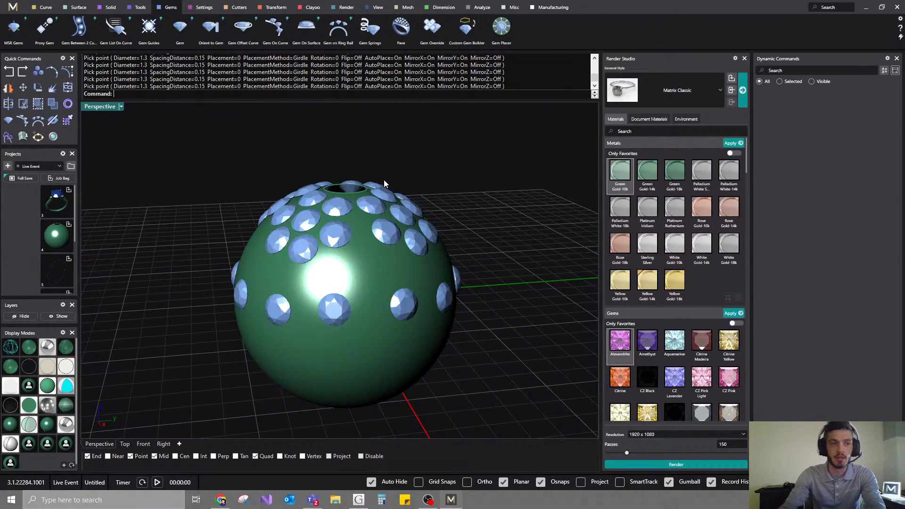
{"action": "left_click", "coordinate": [501, 26]}
{"action": "left_click", "coordinate": [360, 269]}
{"action": "key", "text": "Return"}
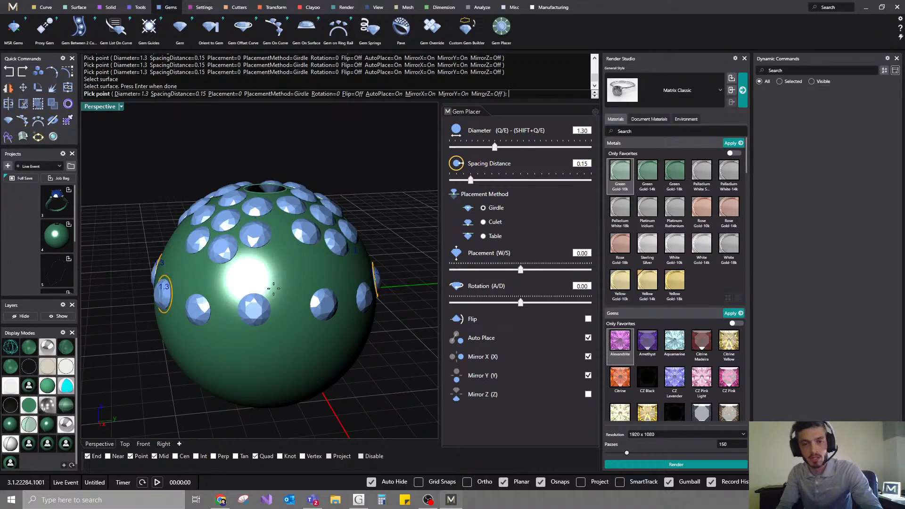
{"action": "right_click", "coordinate": [426, 181]}
{"action": "right_click_drag", "start_coordinate": [423, 253], "coordinate": [457, 222]}
{"action": "right_click_drag", "start_coordinate": [460, 159], "coordinate": [480, 212]}
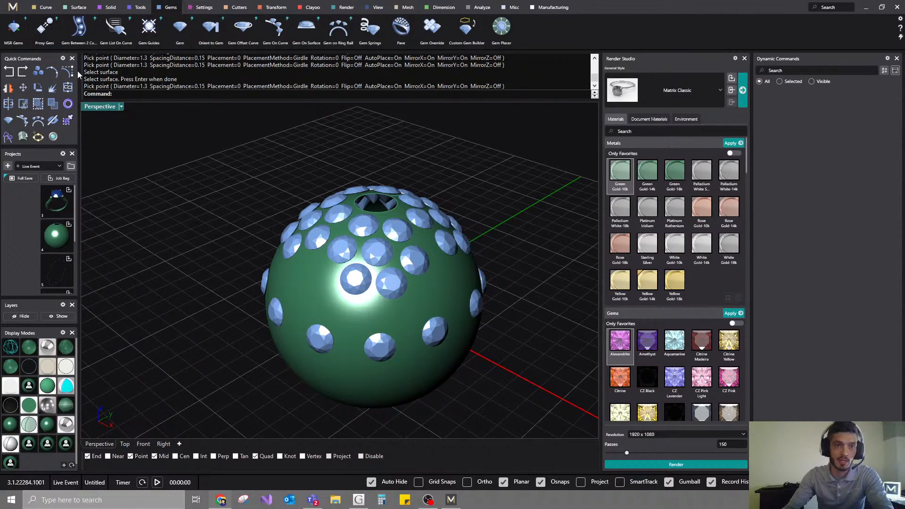
- Add a single gem with the Gem command and raise it well above the sphere
{"action": "left_click", "coordinate": [180, 27]}
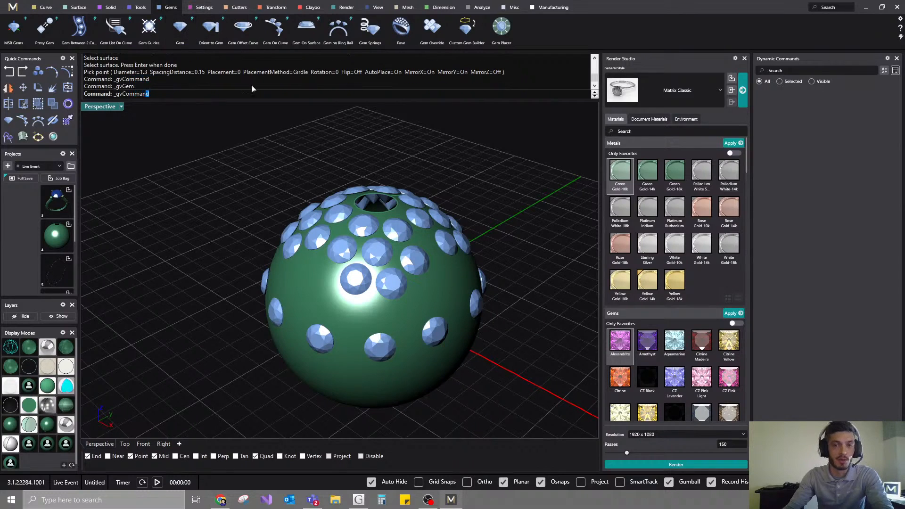
{"action": "left_click_drag", "start_coordinate": [375, 265], "coordinate": [376, 140]}
{"action": "right_click_drag", "start_coordinate": [483, 176], "coordinate": [331, 198]}
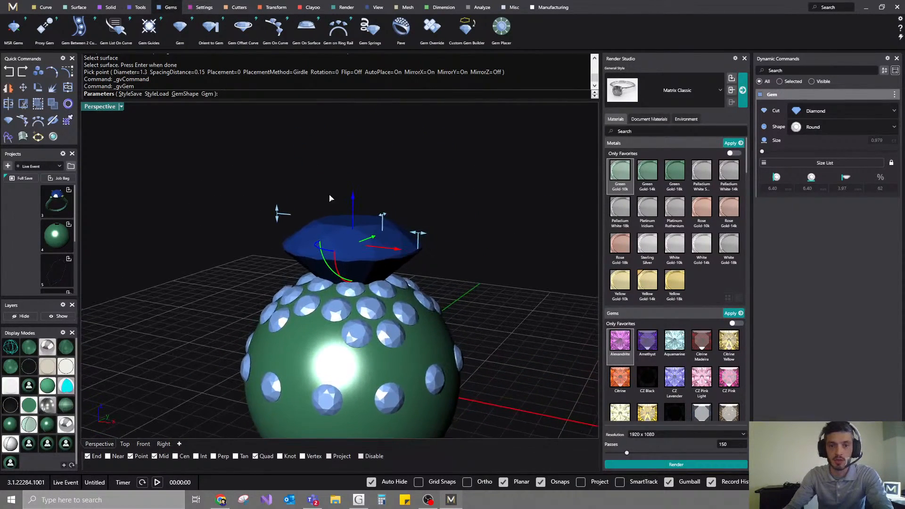
{"action": "left_click_drag", "start_coordinate": [359, 206], "coordinate": [360, 163]}
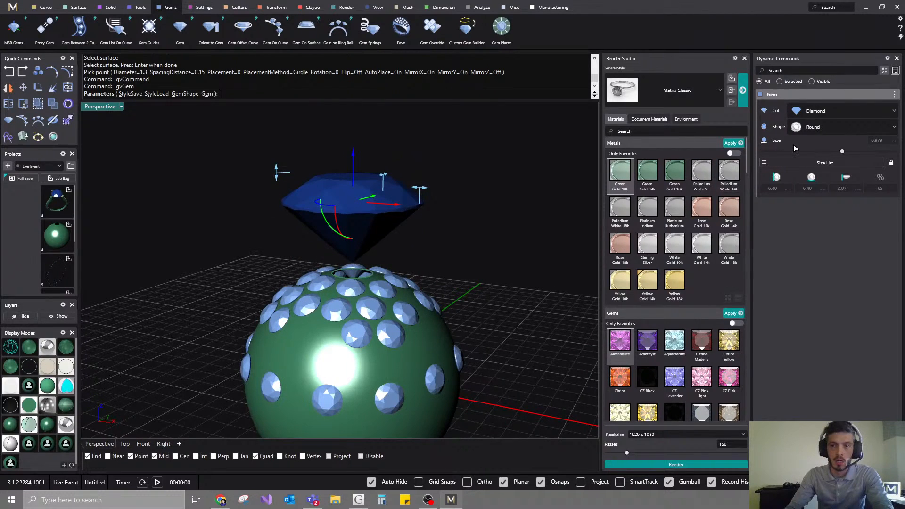
- Set the raised gem's cut to Rose and its shape to Round Peak
{"action": "left_click", "coordinate": [828, 108]}
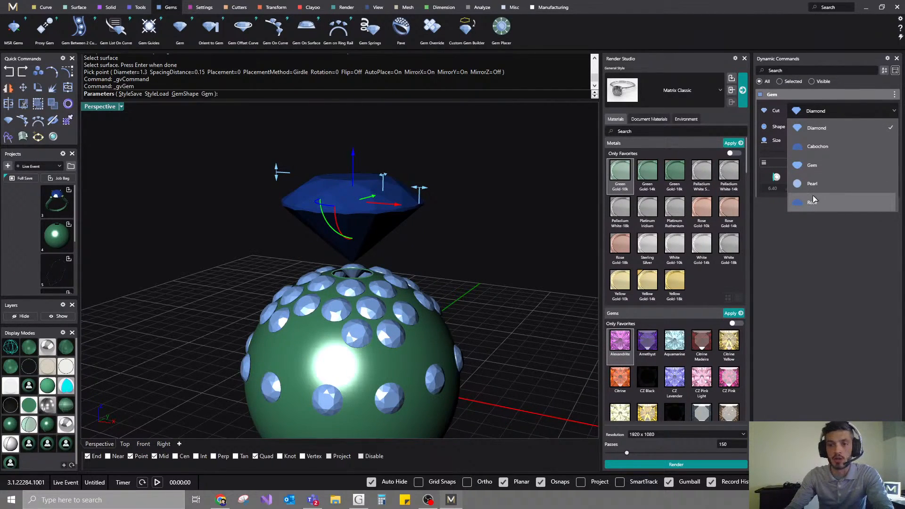
{"action": "left_click", "coordinate": [813, 202]}
{"action": "right_click_drag", "start_coordinate": [556, 202], "coordinate": [518, 172]}
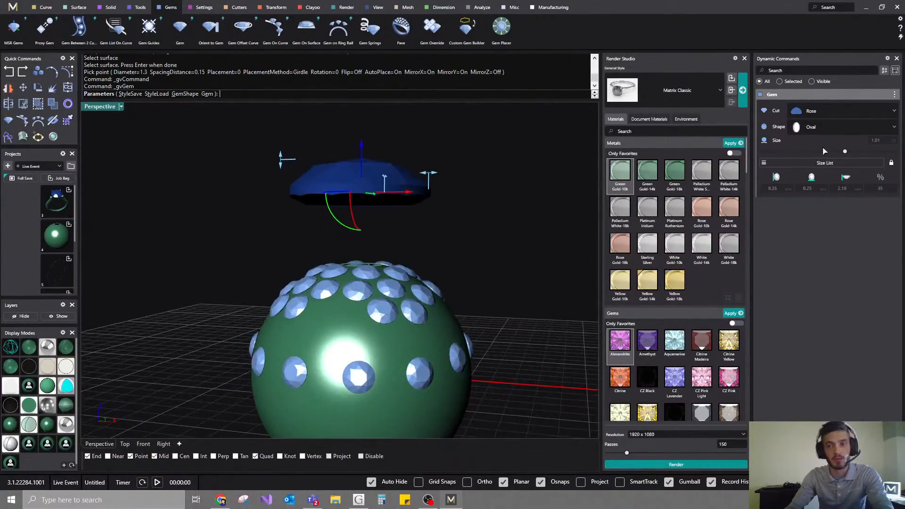
{"action": "left_click", "coordinate": [883, 135]}
{"action": "left_click", "coordinate": [837, 181]}
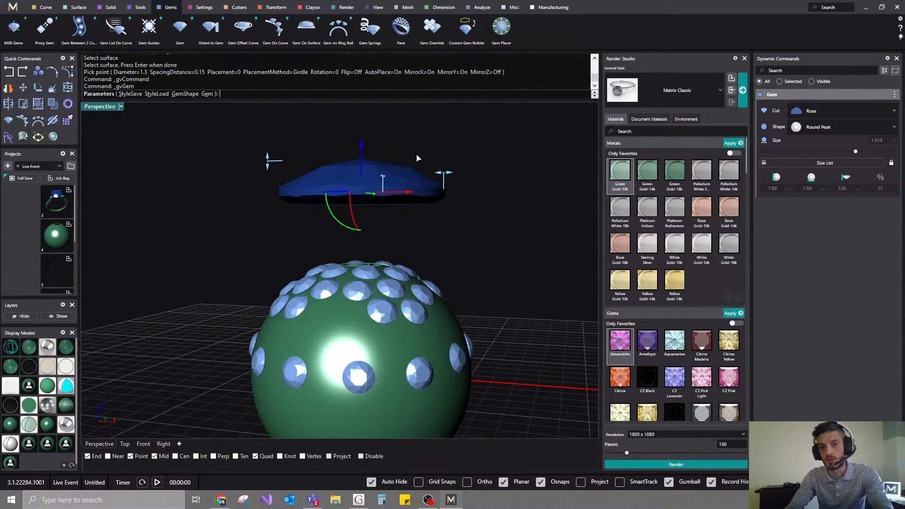
- Shrink the rose-cut gem to about 3 mm in diameter and accept it
{"action": "right_click_drag", "start_coordinate": [417, 159], "coordinate": [445, 219]}
{"action": "mouse_move", "coordinate": [470, 185]}
{"action": "right_mouse_down"}
{"action": "mouse_move", "coordinate": [453, 231]}
{"action": "mouse_move", "coordinate": [470, 173]}
{"action": "right_mouse_up"}
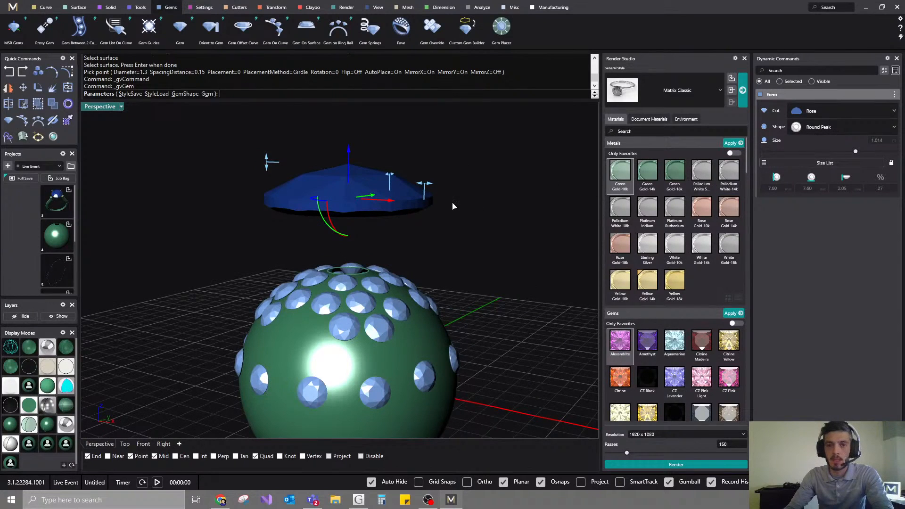
{"action": "left_click_drag", "start_coordinate": [424, 184], "coordinate": [376, 202]}
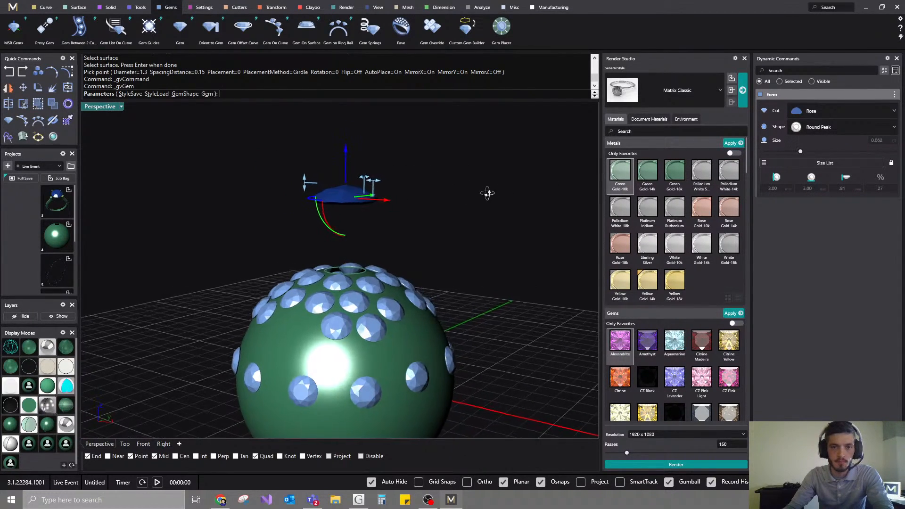
{"action": "mouse_move", "coordinate": [488, 193]}
{"action": "right_mouse_down"}
{"action": "mouse_move", "coordinate": [471, 265]}
{"action": "mouse_move", "coordinate": [483, 192]}
{"action": "right_mouse_up"}
{"action": "key", "text": "Return"}
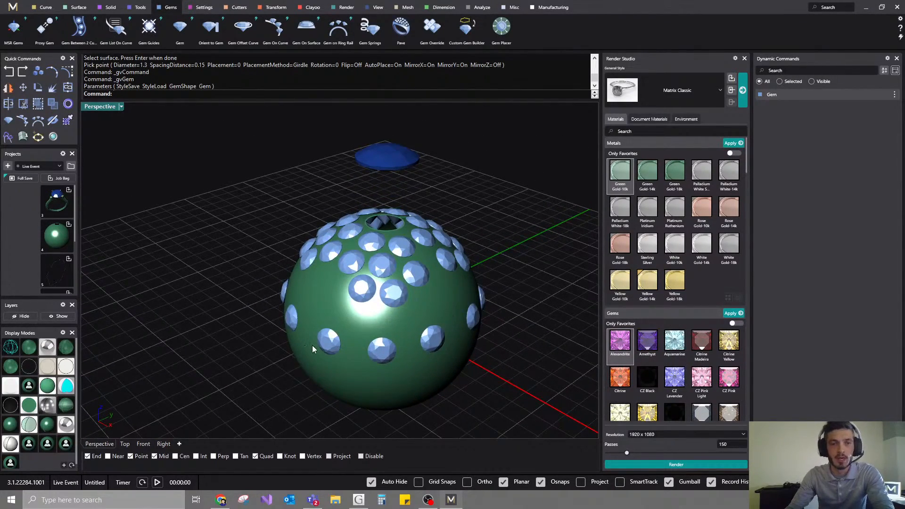
- Start Proxy Gem with the raised rose-cut gem as base and pick two alternate gems in the sphere's middle ring
{"action": "left_click", "coordinate": [50, 38]}
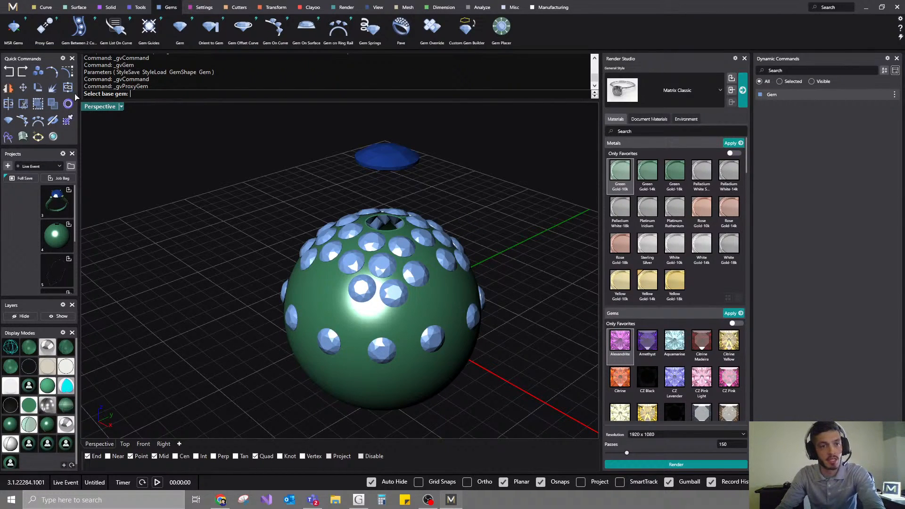
{"action": "left_click", "coordinate": [381, 150]}
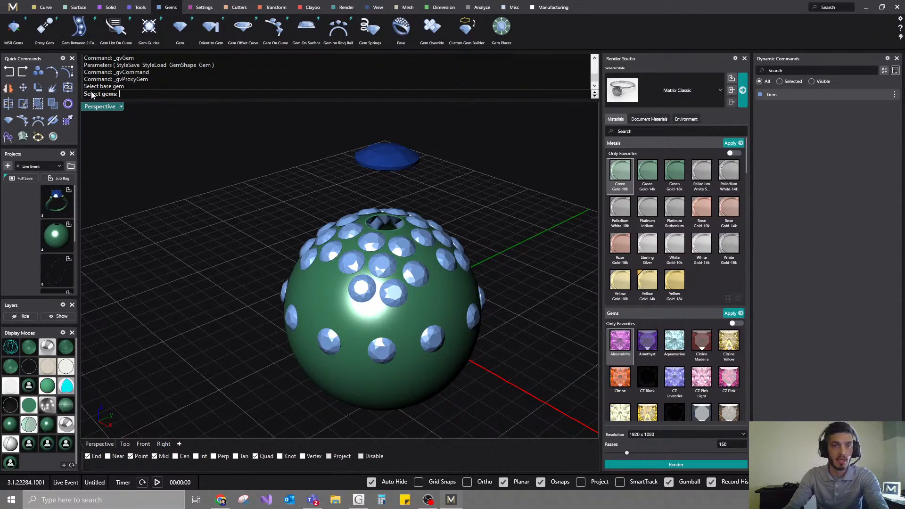
{"action": "right_click_drag", "start_coordinate": [444, 363], "coordinate": [441, 336]}
{"action": "left_click", "coordinate": [335, 334]}
{"action": "left_click", "coordinate": [441, 327]}
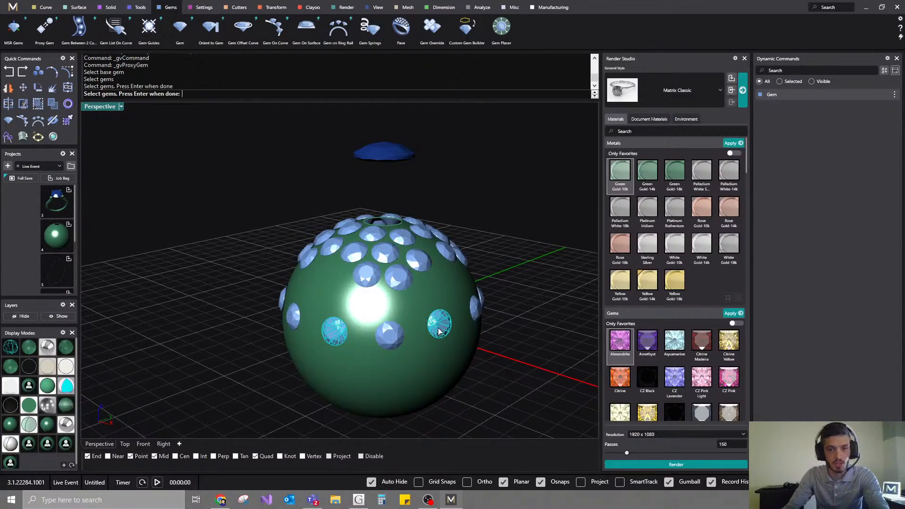
- Add every other remaining gem around the middle ring to the Proxy Gem selection and finish the replacement
{"action": "right_click_drag", "start_coordinate": [465, 391], "coordinate": [353, 391]}
{"action": "left_click", "coordinate": [385, 352]}
{"action": "right_click_drag", "start_coordinate": [450, 372], "coordinate": [352, 380]}
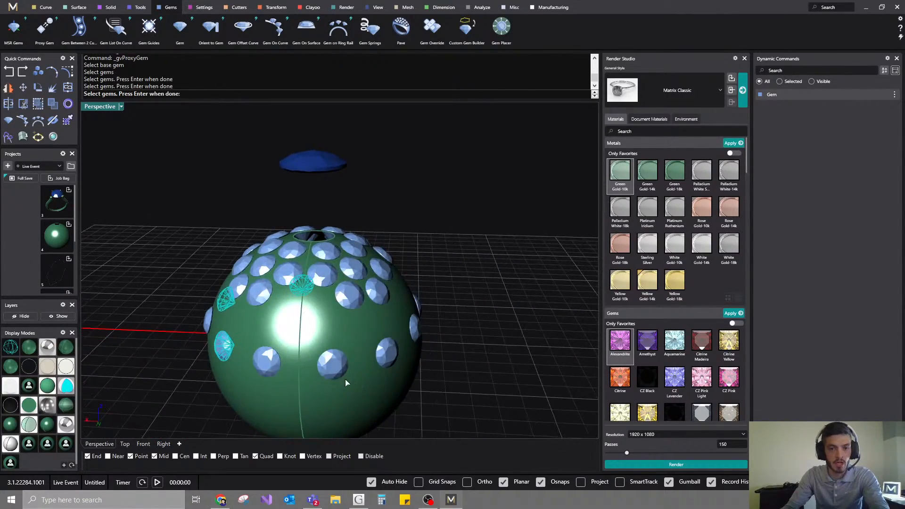
{"action": "left_click", "coordinate": [333, 366]}
{"action": "right_click_drag", "start_coordinate": [408, 372], "coordinate": [297, 392]}
{"action": "left_click", "coordinate": [277, 349]}
{"action": "right_click_drag", "start_coordinate": [376, 375], "coordinate": [298, 380]}
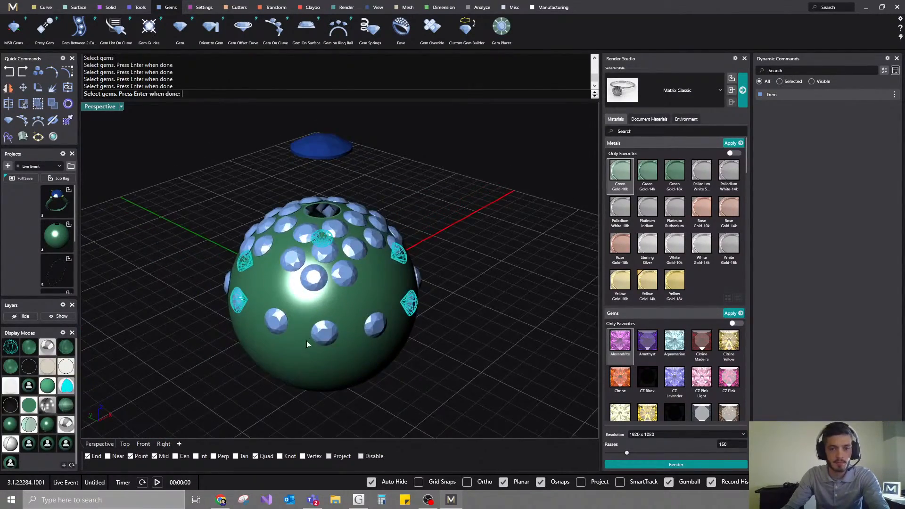
{"action": "left_click", "coordinate": [327, 333]}
{"action": "right_click_drag", "start_coordinate": [403, 368], "coordinate": [407, 114]}
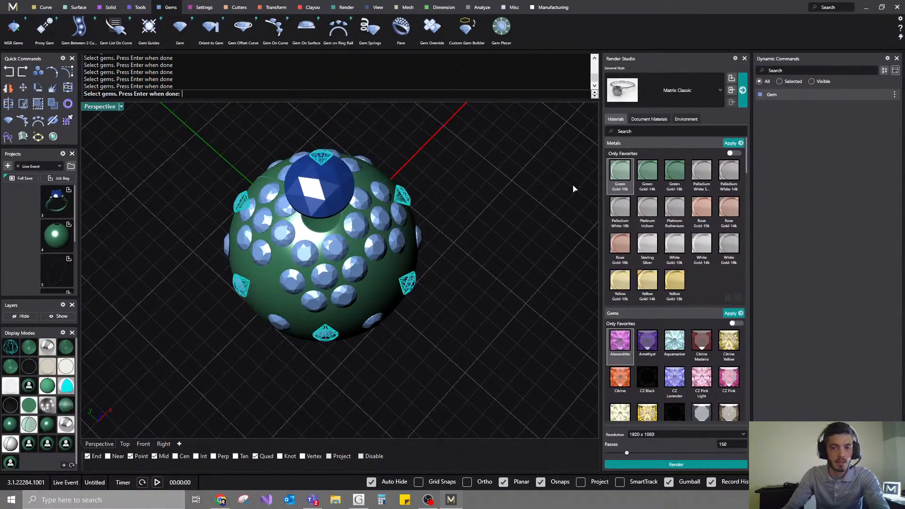
{"action": "key", "text": "Return"}
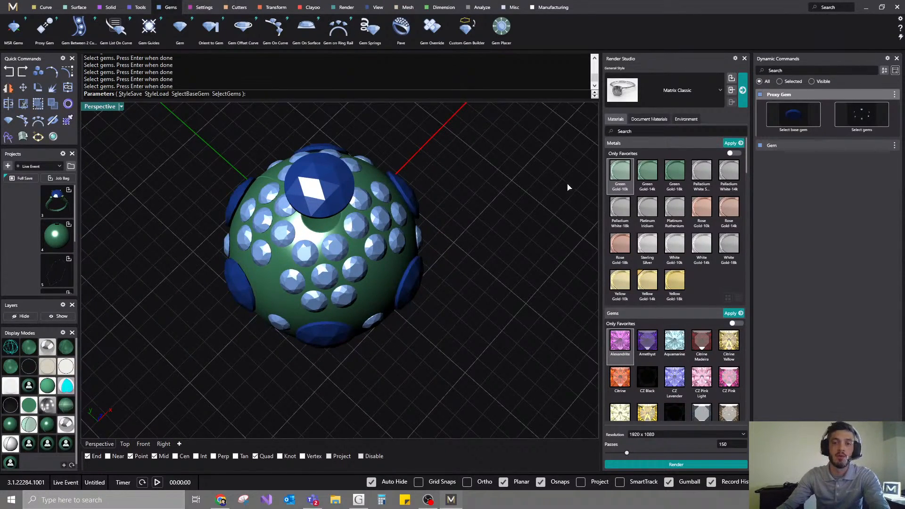
{"action": "right_click_drag", "start_coordinate": [568, 188], "coordinate": [316, 136]}
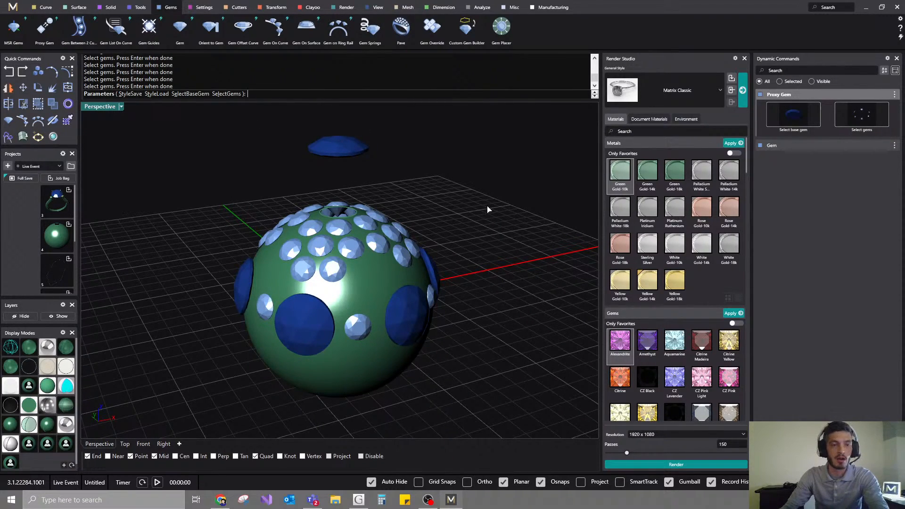
{"action": "key", "text": "Return"}
{"action": "right_click_drag", "start_coordinate": [488, 206], "coordinate": [492, 245]}
{"action": "mouse_move", "coordinate": [880, 110]}
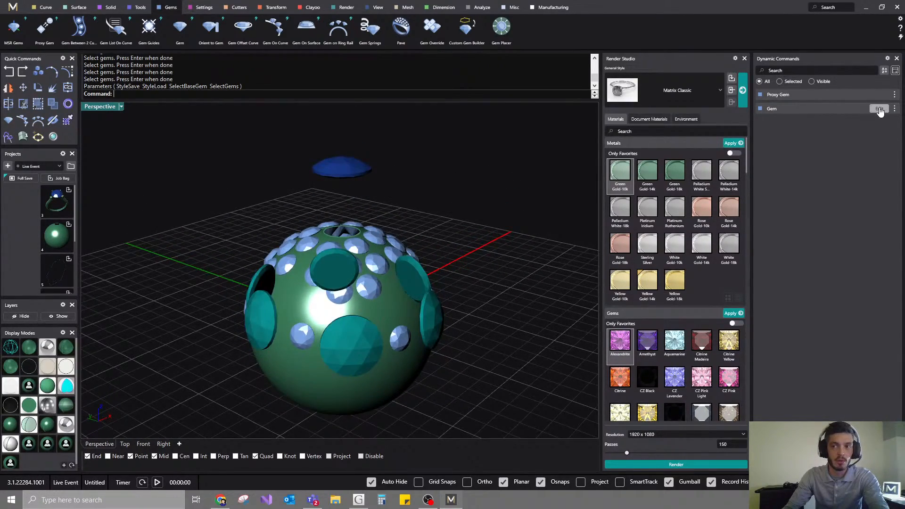
{"action": "right_click_drag", "start_coordinate": [415, 264], "coordinate": [432, 351]}
{"action": "mouse_move", "coordinate": [778, 112]}
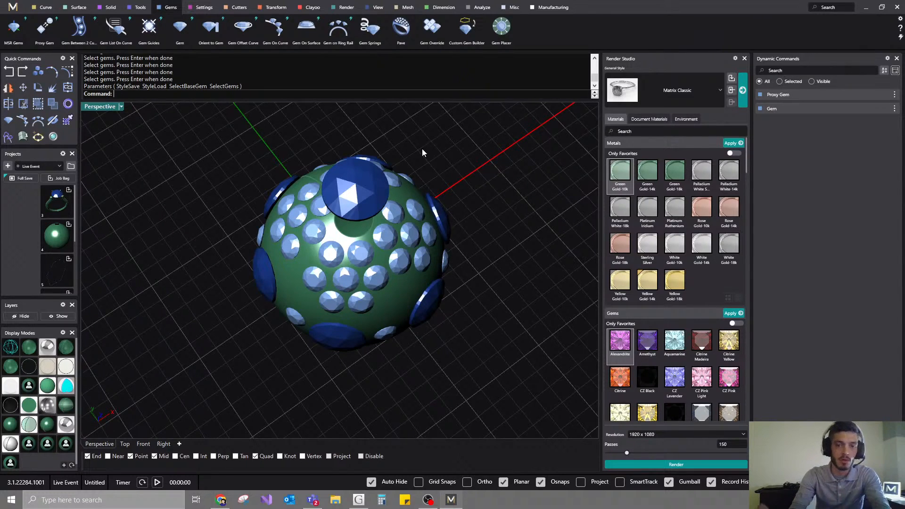
{"action": "right_click_drag", "start_coordinate": [485, 263], "coordinate": [457, 172]}
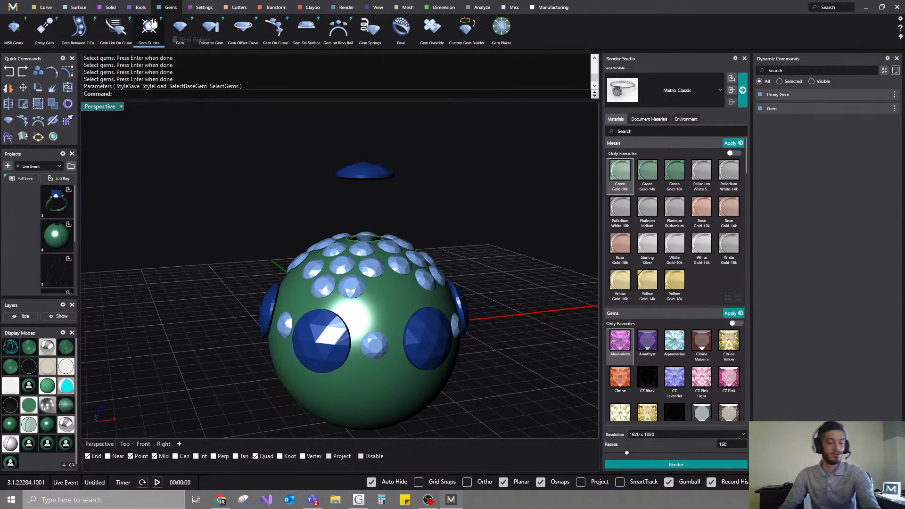
{"action": "left_click", "coordinate": [375, 271]}
{"action": "left_click", "coordinate": [462, 150]}
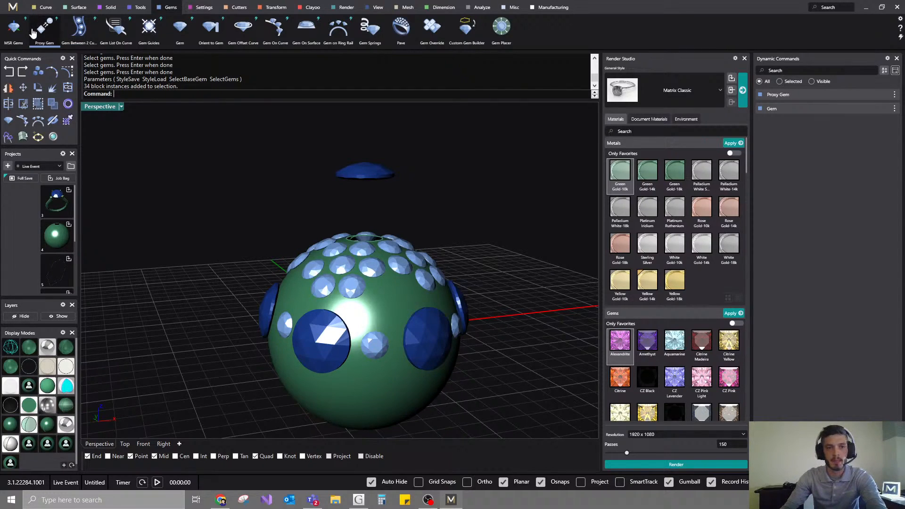
- Start MSR Gems on a small gem between two rose-cut gems in the middle ring and move it up the sphere
{"action": "left_click", "coordinate": [15, 34]}
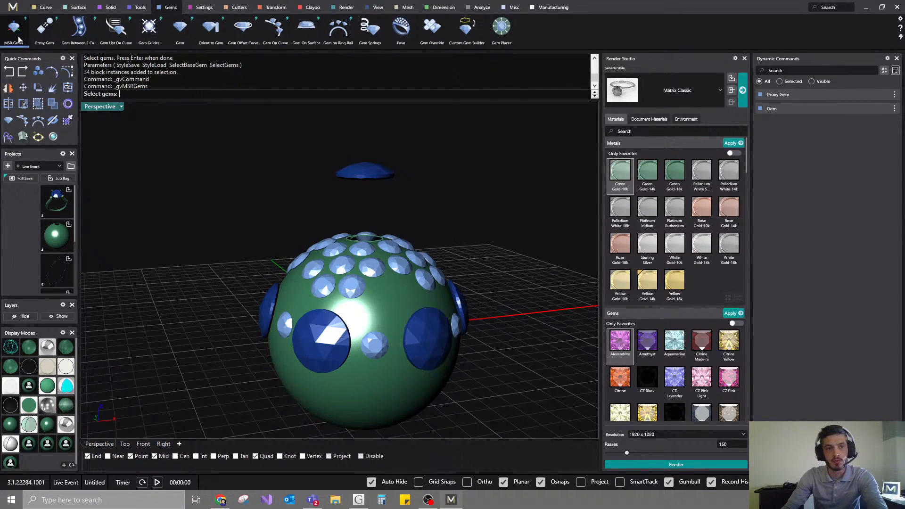
{"action": "left_click", "coordinate": [375, 352]}
{"action": "right_click_drag", "start_coordinate": [423, 368], "coordinate": [363, 324]}
{"action": "right_click", "coordinate": [353, 319]}
{"action": "scroll", "coordinate": [344, 384], "scroll_direction": "up", "scroll_amount": 5}
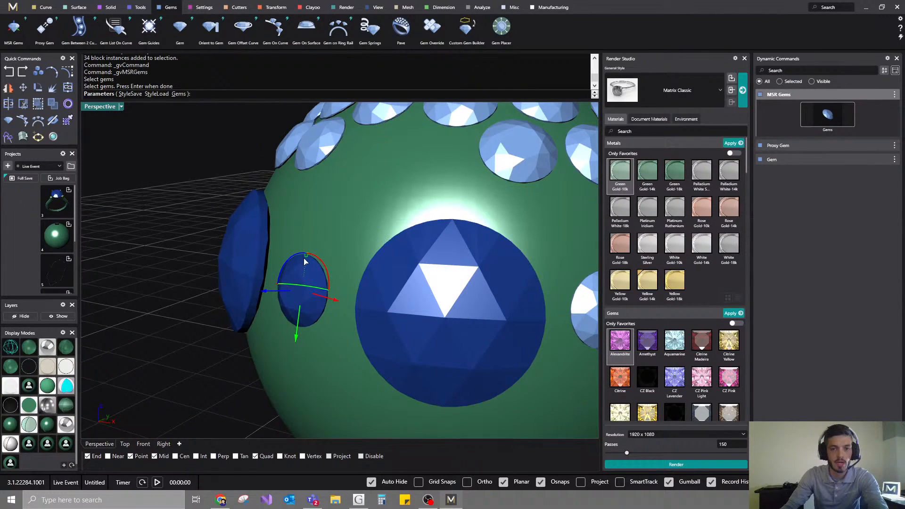
{"action": "scroll", "coordinate": [310, 273], "scroll_direction": "up", "scroll_amount": 3}
{"action": "right_click_drag", "start_coordinate": [310, 274], "coordinate": [374, 269]}
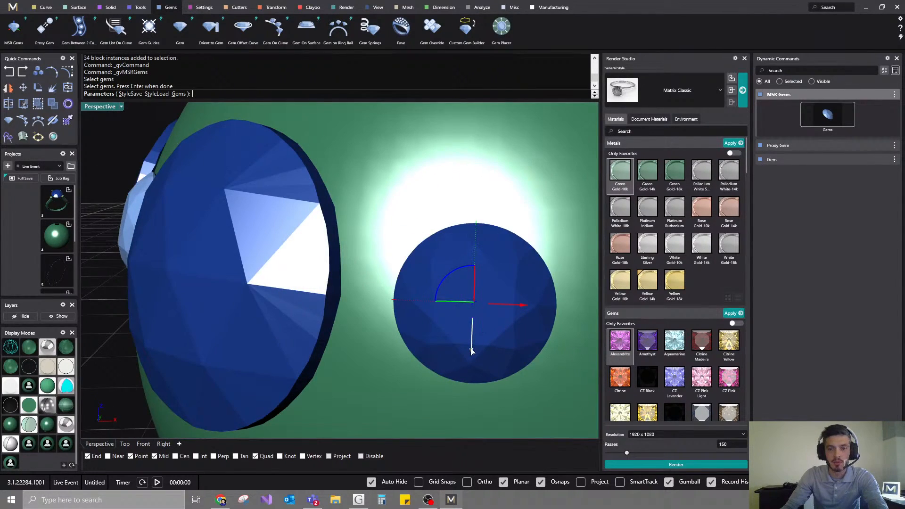
{"action": "left_click_drag", "start_coordinate": [472, 352], "coordinate": [474, 283]}
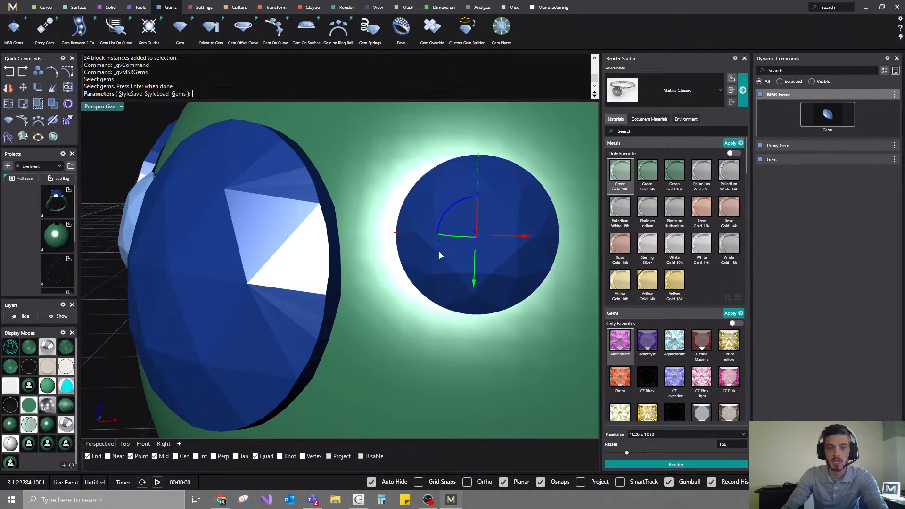
- Rotate the moved small gem about its own axis on the sphere's surface and accept the MSR Gems edit
{"action": "left_click_drag", "start_coordinate": [447, 216], "coordinate": [430, 304]}
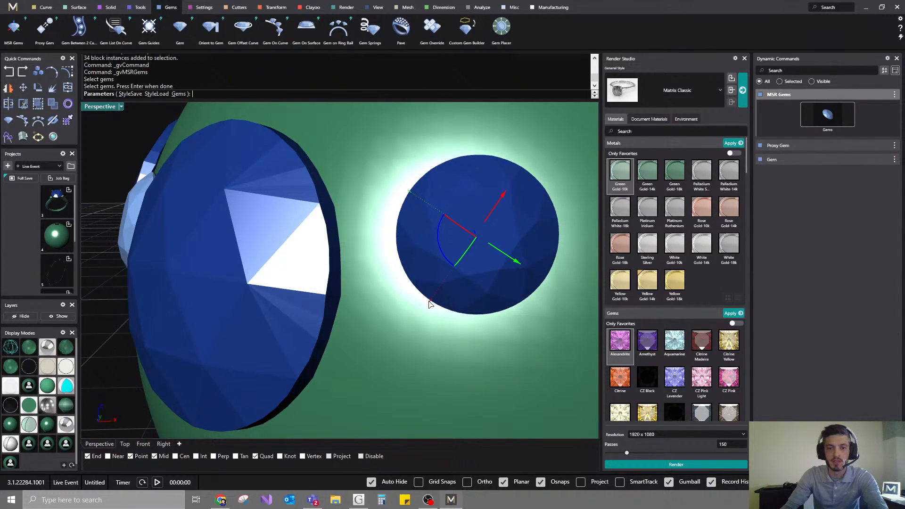
{"action": "right_click_drag", "start_coordinate": [429, 314], "coordinate": [391, 268]}
{"action": "scroll", "coordinate": [385, 313], "scroll_direction": "down", "scroll_amount": 5}
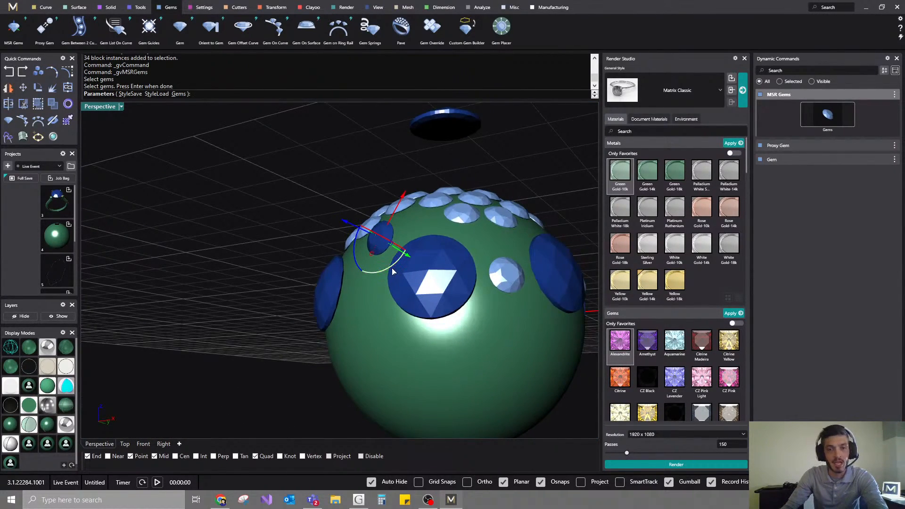
{"action": "left_click_drag", "start_coordinate": [386, 269], "coordinate": [387, 272]}
{"action": "right_click_drag", "start_coordinate": [392, 275], "coordinate": [475, 340]}
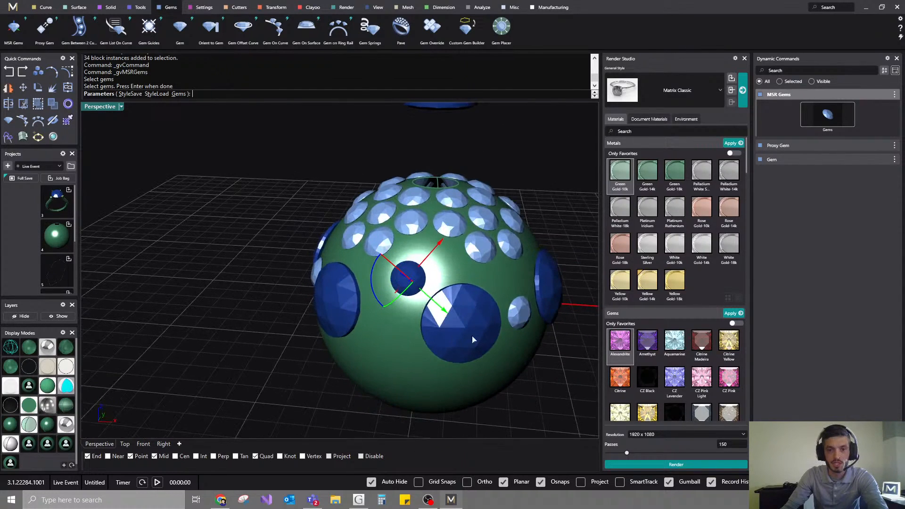
{"action": "right_click", "coordinate": [476, 339]}
- Create a cluster halo around the raised rose-cut gem with Spacing From Center at -0.2
{"action": "scroll", "coordinate": [518, 318], "scroll_direction": "down", "scroll_amount": 5}
{"action": "right_click_drag", "start_coordinate": [509, 310], "coordinate": [466, 362], "text": "shift"}
{"action": "left_click", "coordinate": [433, 257]}
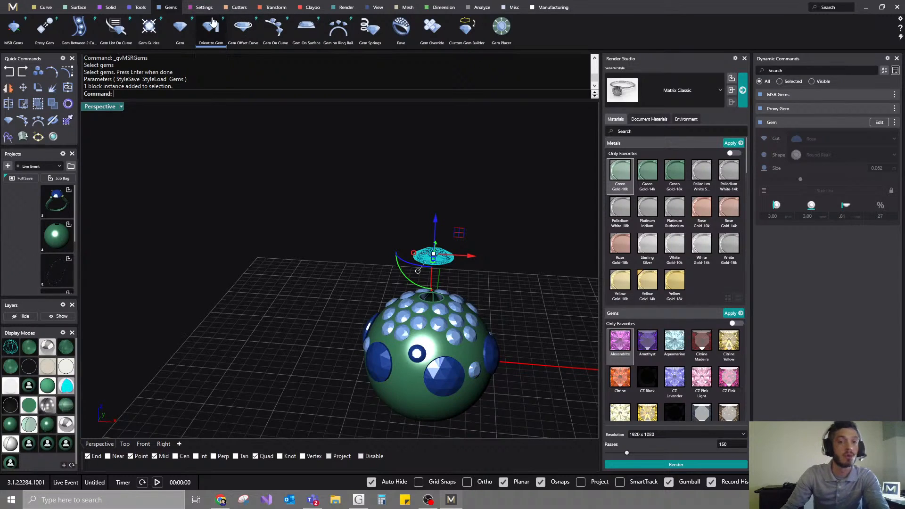
{"action": "left_click", "coordinate": [202, 8]}
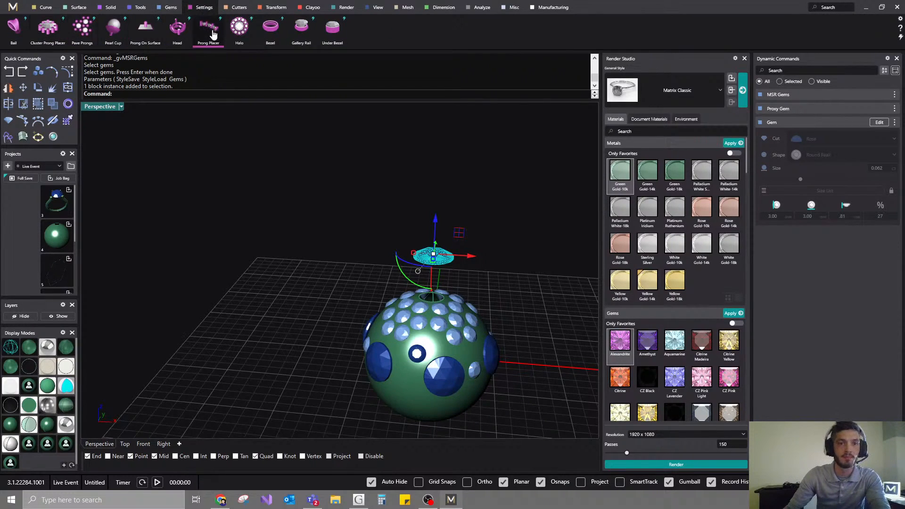
{"action": "left_click", "coordinate": [239, 28]}
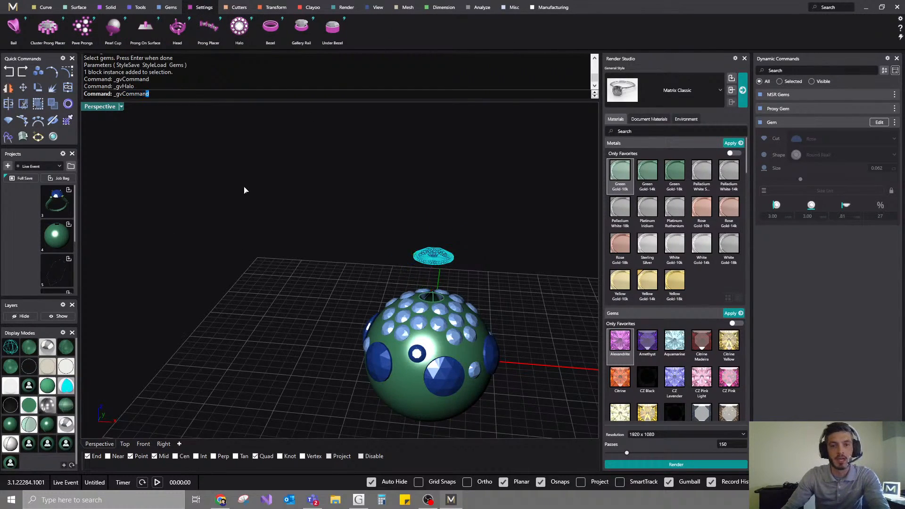
{"action": "right_click_drag", "start_coordinate": [454, 276], "coordinate": [449, 316]}
{"action": "scroll", "coordinate": [444, 378], "scroll_direction": "up", "scroll_amount": 5}
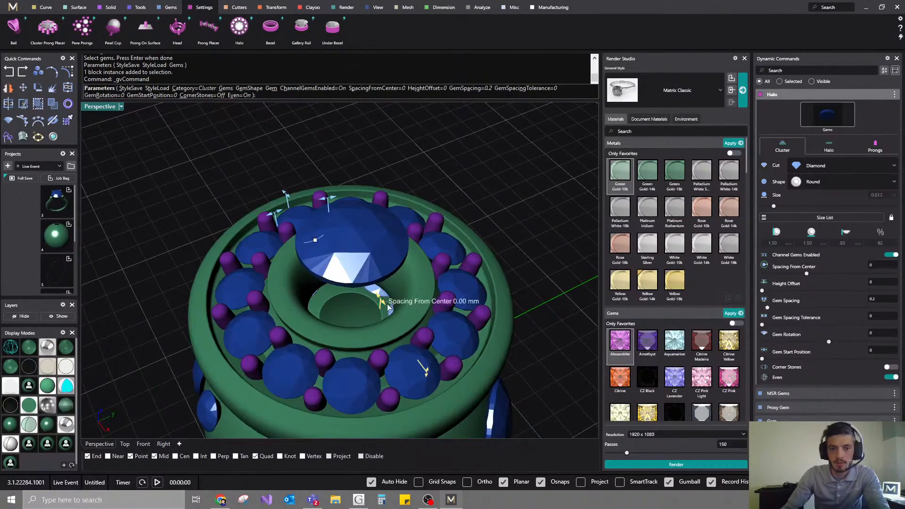
{"action": "left_click_drag", "start_coordinate": [373, 300], "coordinate": [375, 299]}
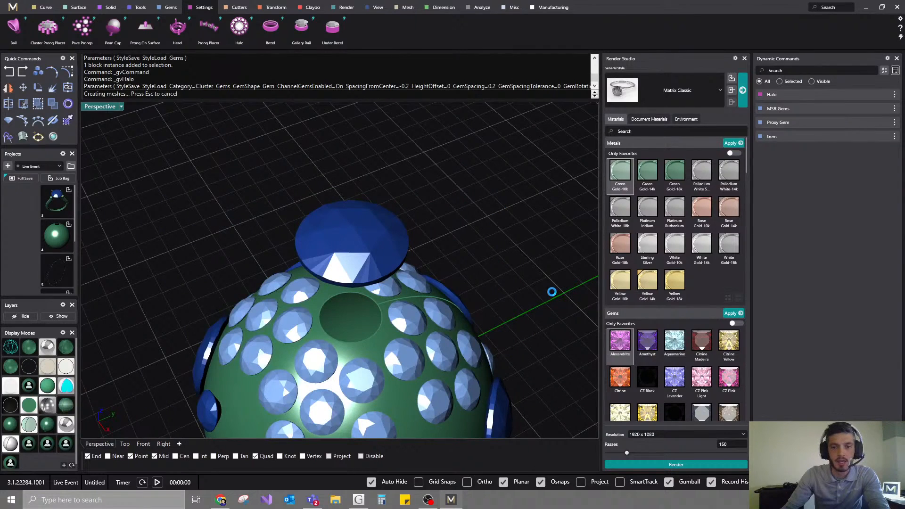
- Raise one halo gem slightly out of its channel and tilt it with MSR Gems, and accept the edit
{"action": "left_click", "coordinate": [445, 255]}
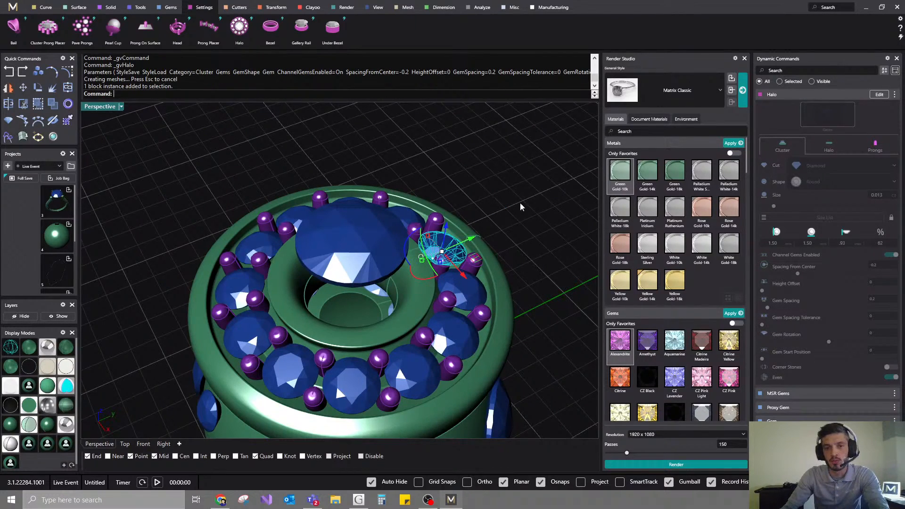
{"action": "right_click_drag", "start_coordinate": [520, 203], "coordinate": [441, 189]}
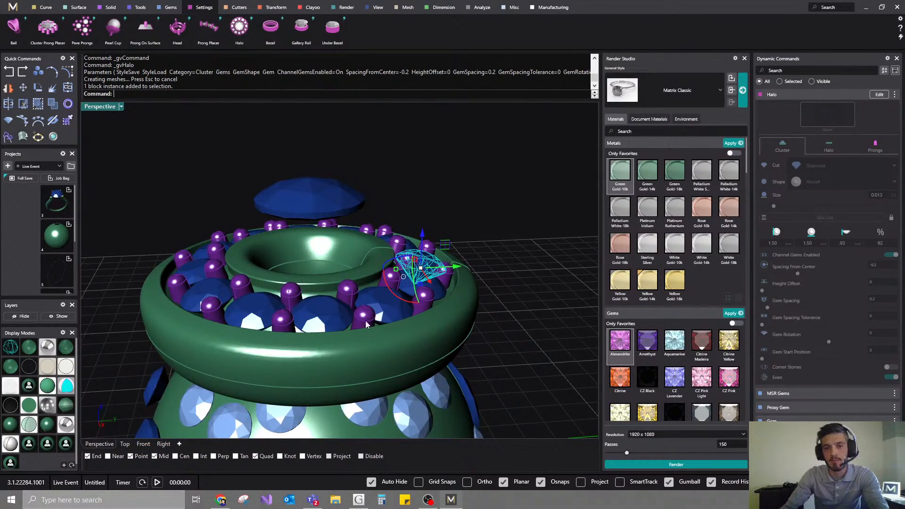
{"action": "left_click", "coordinate": [170, 8]}
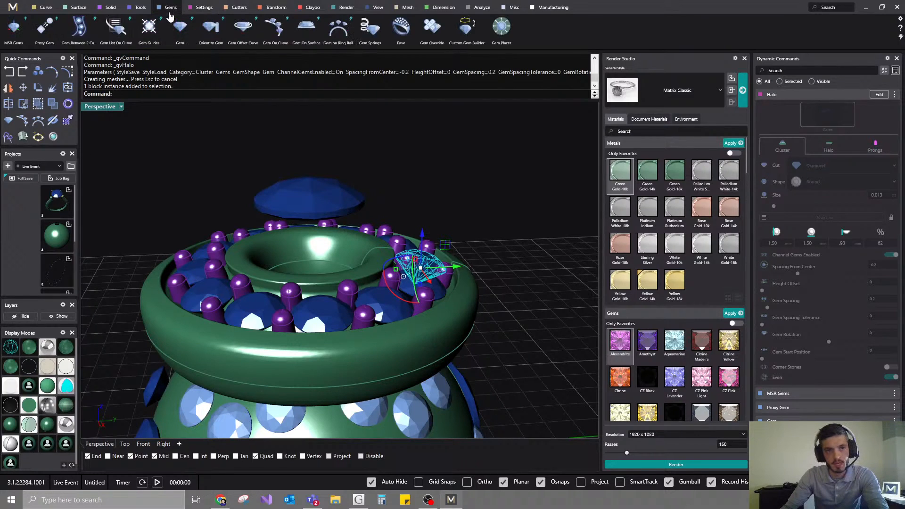
{"action": "left_click", "coordinate": [13, 29]}
{"action": "scroll", "coordinate": [317, 210], "scroll_direction": "up", "scroll_amount": 4}
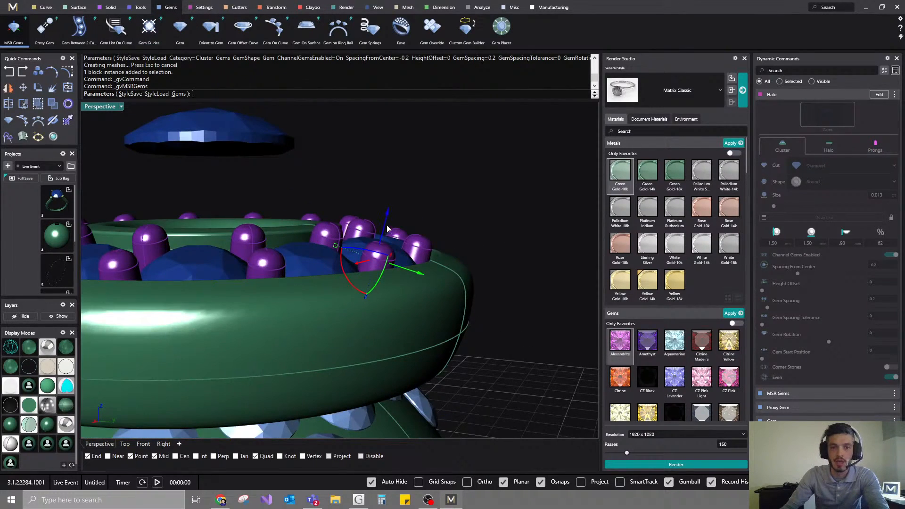
{"action": "left_click_drag", "start_coordinate": [386, 215], "coordinate": [387, 202]}
{"action": "left_click_drag", "start_coordinate": [345, 256], "coordinate": [346, 263]}
{"action": "key", "text": "Return"}
- Edit the raised rose-cut gem, enlarge its length to about 3.6 mm and accept the change
{"action": "right_click_drag", "start_coordinate": [453, 186], "coordinate": [425, 224]}
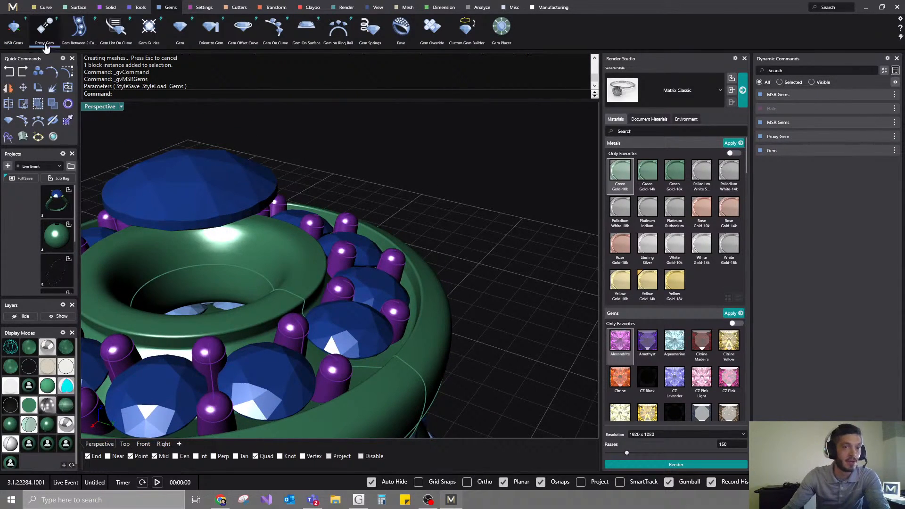
{"action": "right_click_drag", "start_coordinate": [416, 200], "coordinate": [445, 213]}
{"action": "mouse_move", "coordinate": [873, 97]}
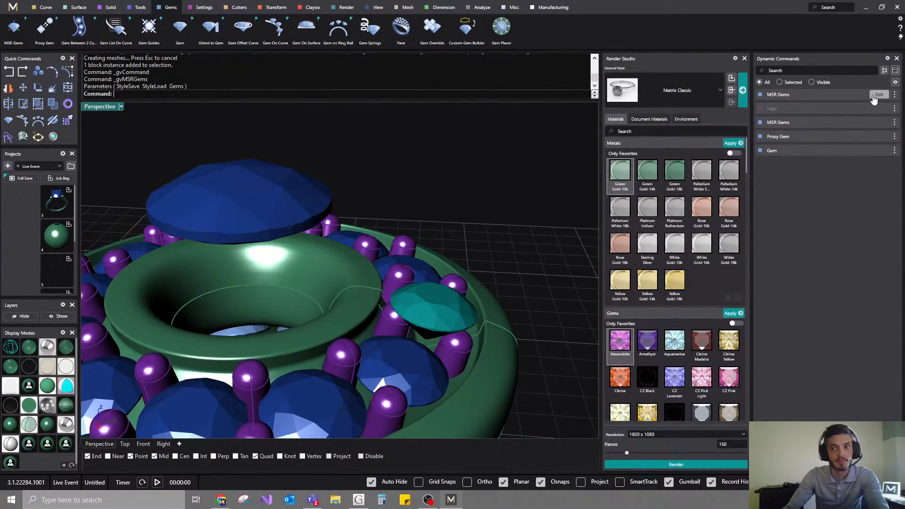
{"action": "scroll", "coordinate": [413, 226], "scroll_direction": "up", "scroll_amount": 1}
{"action": "left_click", "coordinate": [222, 193]}
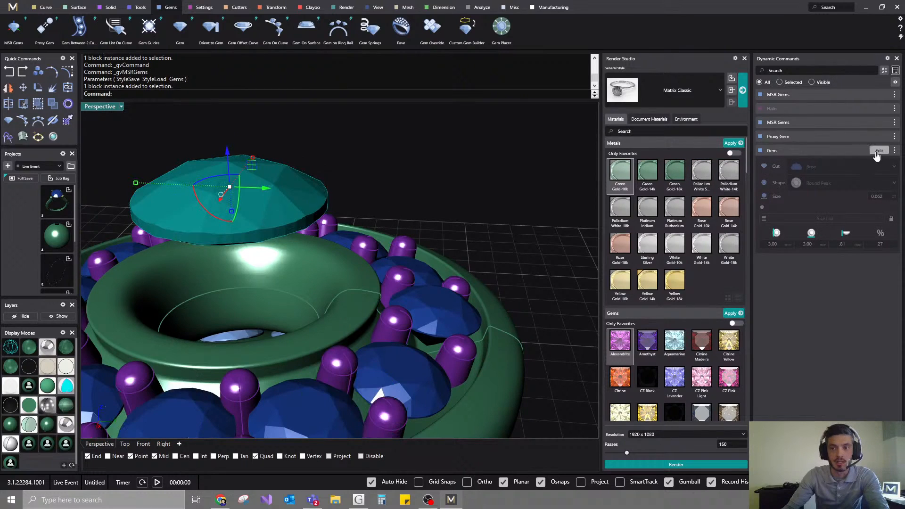
{"action": "scroll", "coordinate": [434, 189], "scroll_direction": "down", "scroll_amount": 5}
{"action": "right_click_drag", "start_coordinate": [434, 189], "coordinate": [421, 207]}
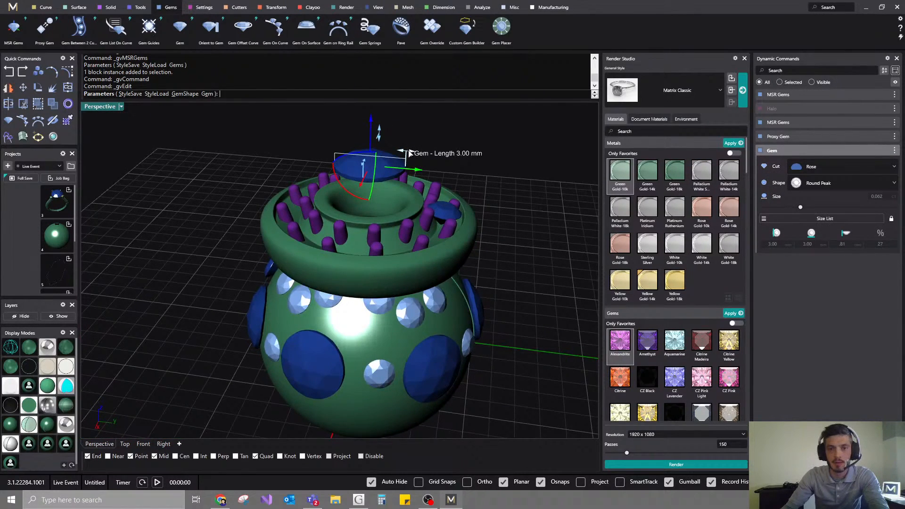
{"action": "left_click_drag", "start_coordinate": [409, 154], "coordinate": [415, 155]}
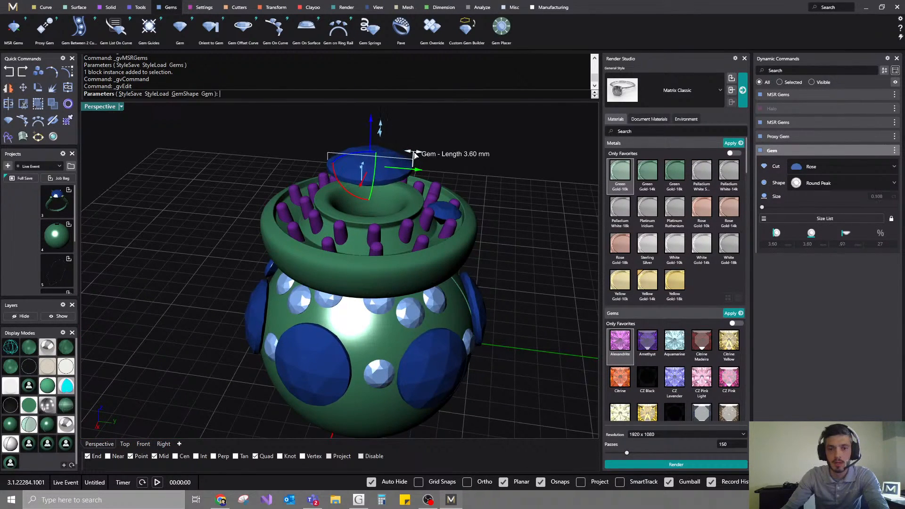
{"action": "left_click", "coordinate": [486, 146]}
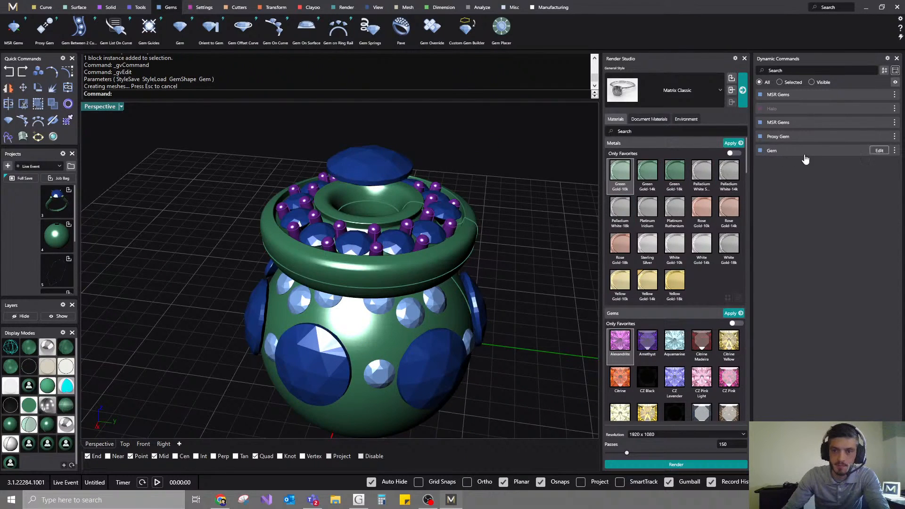
- Reopen the halo for editing and accept it so that it regenerates around the enlarged rose-cut gem
{"action": "left_click", "coordinate": [880, 109]}
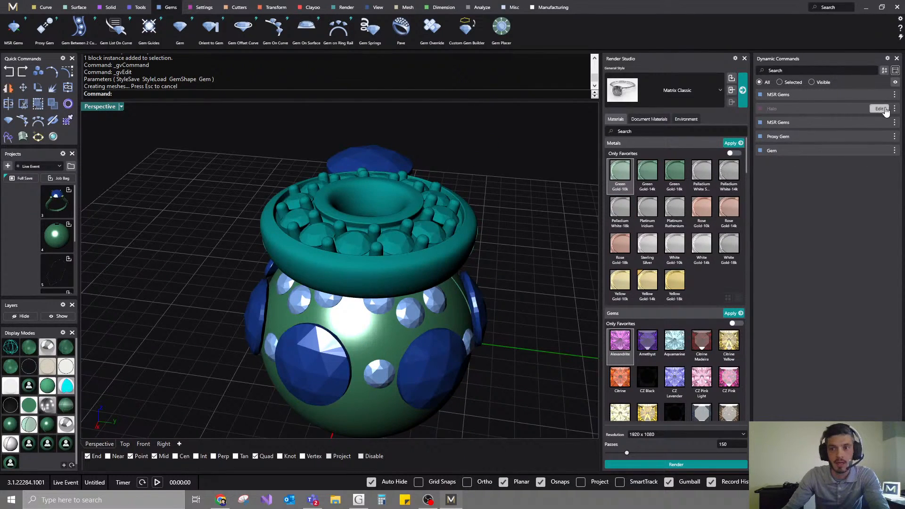
{"action": "mouse_move", "coordinate": [411, 171]}
{"action": "left_mouse_down"}
{"action": "mouse_move", "coordinate": [454, 185]}
{"action": "mouse_move", "coordinate": [396, 175]}
{"action": "mouse_move", "coordinate": [408, 180]}
{"action": "left_mouse_up"}
{"action": "right_click_drag", "start_coordinate": [482, 162], "coordinate": [483, 178]}
{"action": "right_click", "coordinate": [488, 174]}
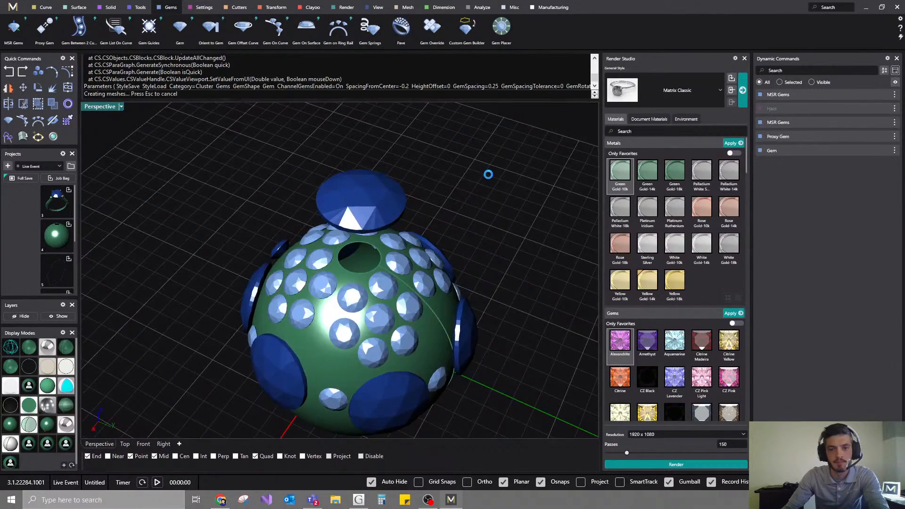
{"action": "right_click_drag", "start_coordinate": [575, 282], "coordinate": [502, 246]}
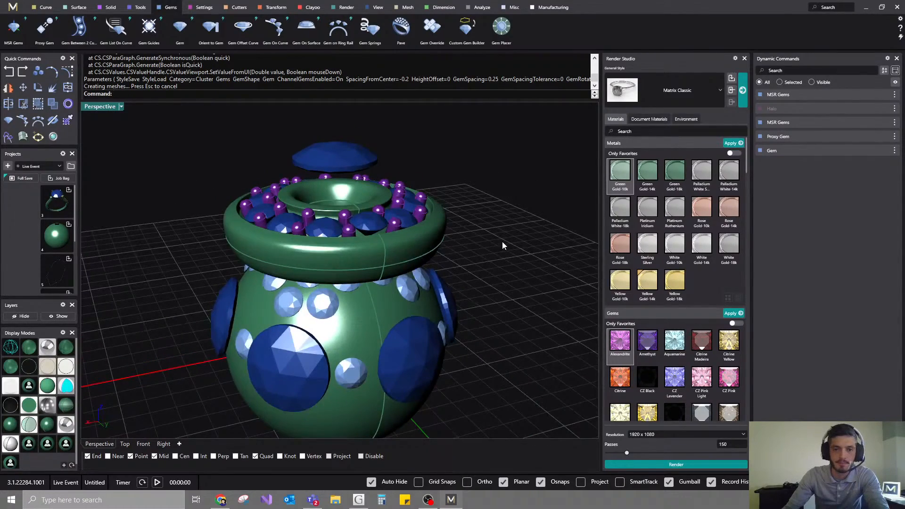
{"action": "right_click_drag", "start_coordinate": [437, 196], "coordinate": [292, 254]}
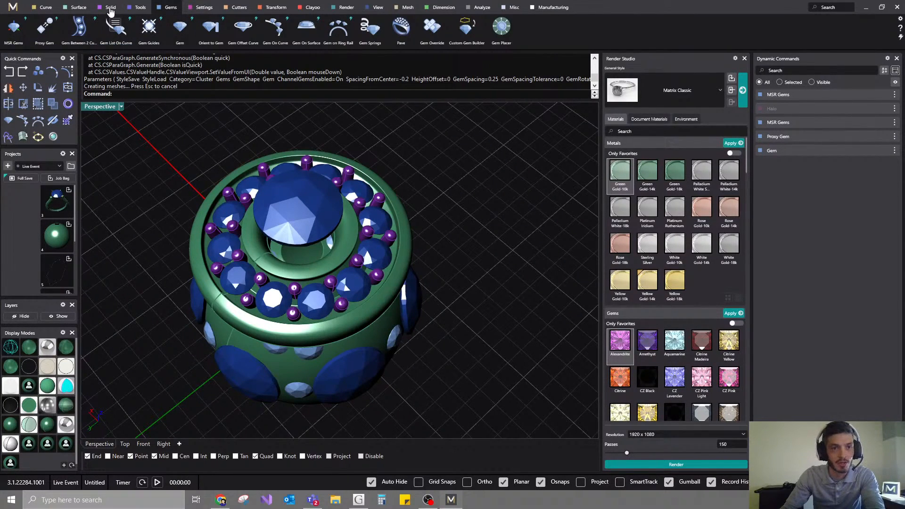
{"action": "left_click", "coordinate": [110, 8]}
{"action": "right_click_drag", "start_coordinate": [372, 292], "coordinate": [318, 175]}
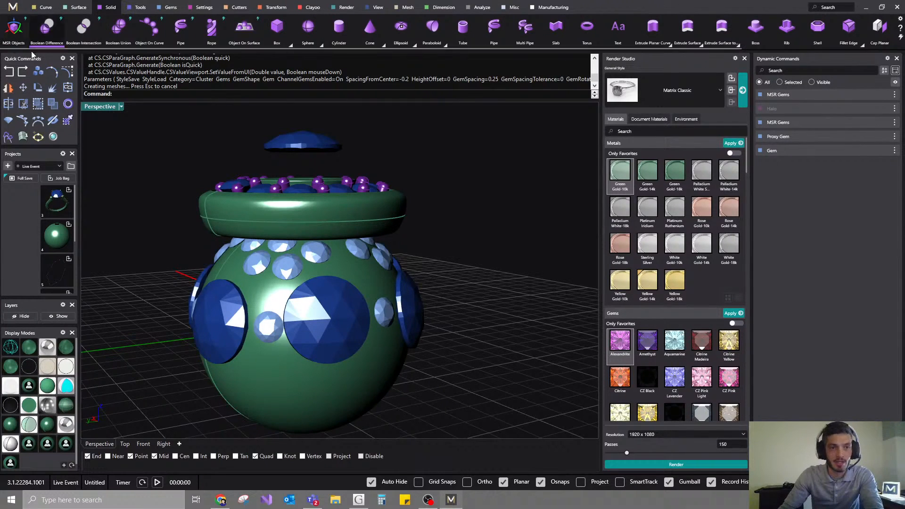
{"action": "right_click_drag", "start_coordinate": [320, 132], "coordinate": [401, 191]}
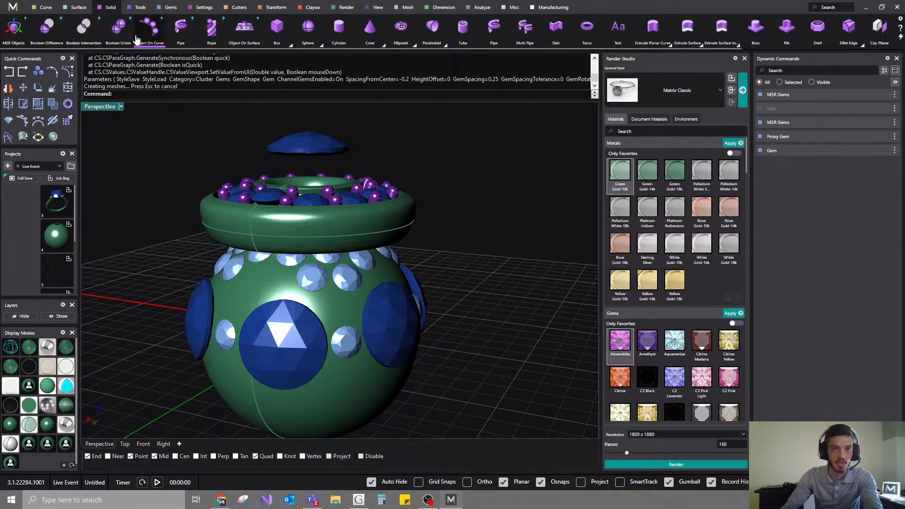
- Create pave prongs around the small gems with Pave Prongs, using the sphere as the surface, and accept the default values
{"action": "left_click", "coordinate": [201, 8]}
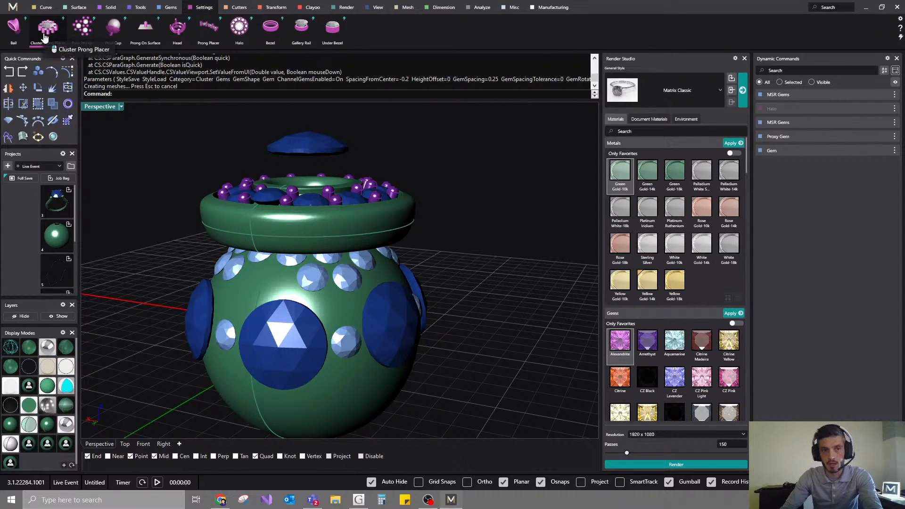
{"action": "left_click", "coordinate": [82, 27]}
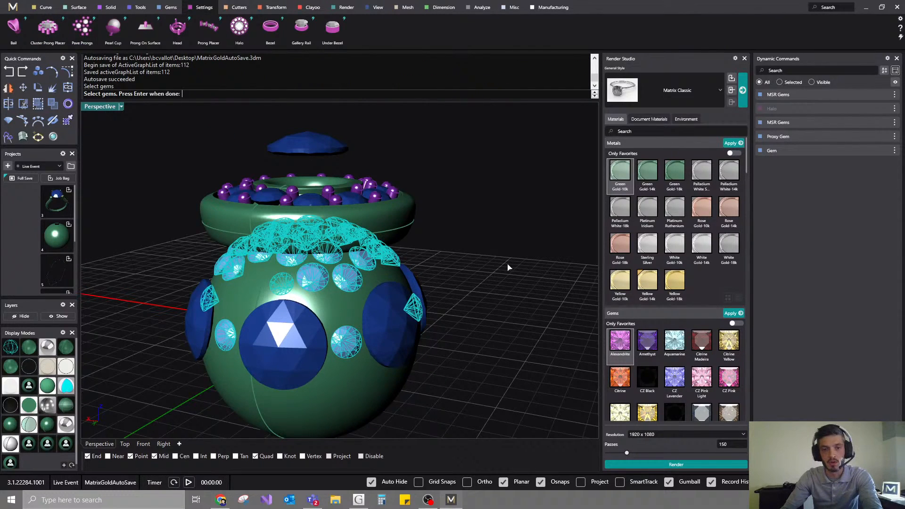
{"action": "key", "text": "Return"}
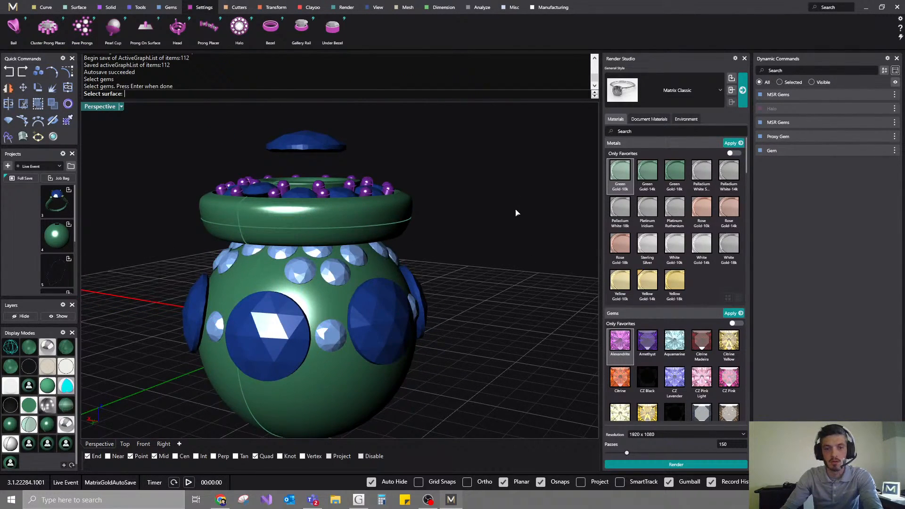
{"action": "right_click_drag", "start_coordinate": [516, 210], "coordinate": [331, 188]}
{"action": "right_click_drag", "start_coordinate": [233, 213], "coordinate": [187, 194]}
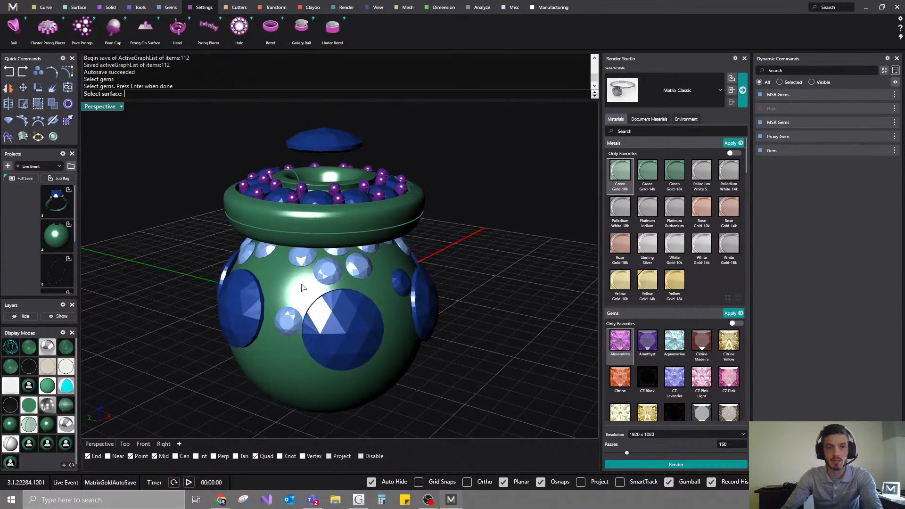
{"action": "left_click", "coordinate": [334, 223]}
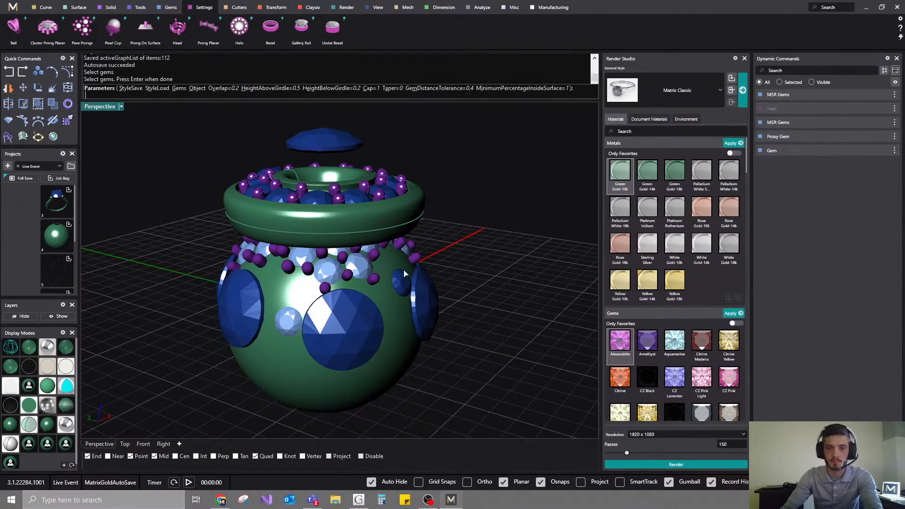
{"action": "right_click_drag", "start_coordinate": [404, 274], "coordinate": [357, 243]}
{"action": "key", "text": "Return"}
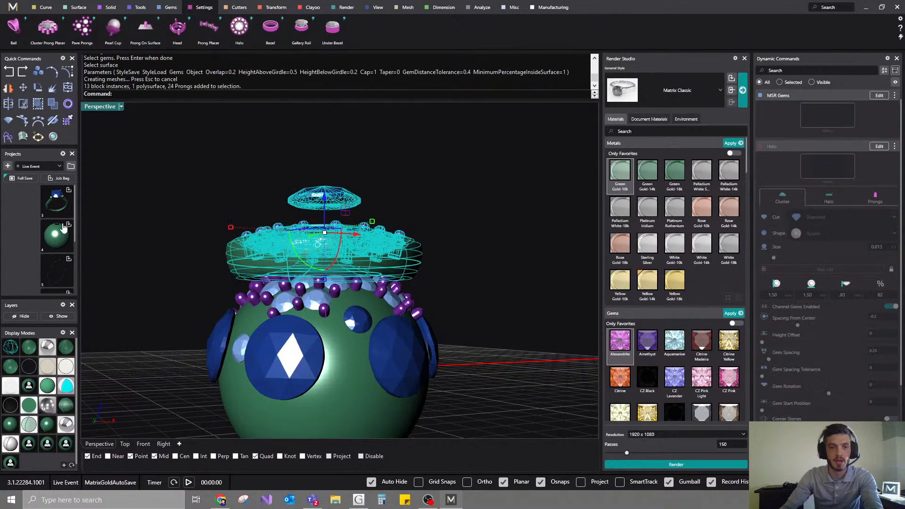
- Hide the halo assembly together with its prongs and the raised rose-cut gem
{"action": "left_click", "coordinate": [20, 317]}
{"action": "right_click_drag", "start_coordinate": [239, 215], "coordinate": [209, 307]}
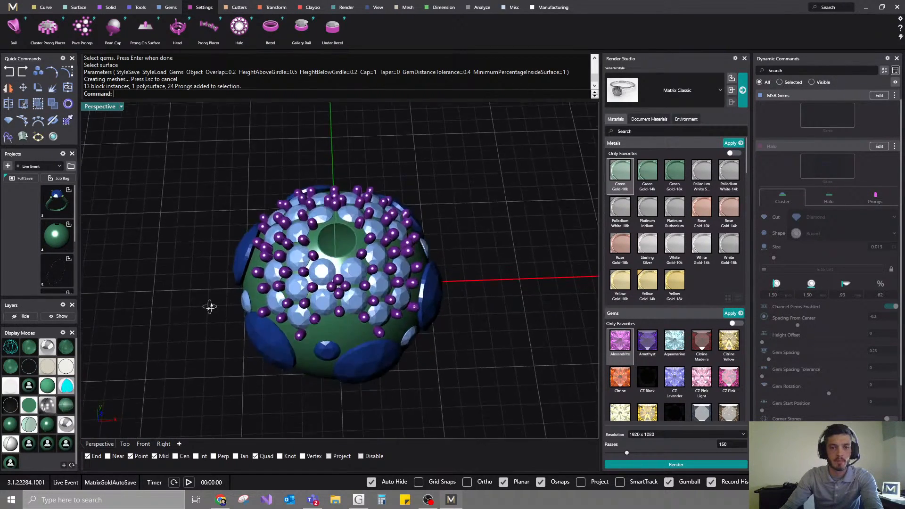
{"action": "scroll", "coordinate": [340, 280], "scroll_direction": "up", "scroll_amount": 5}
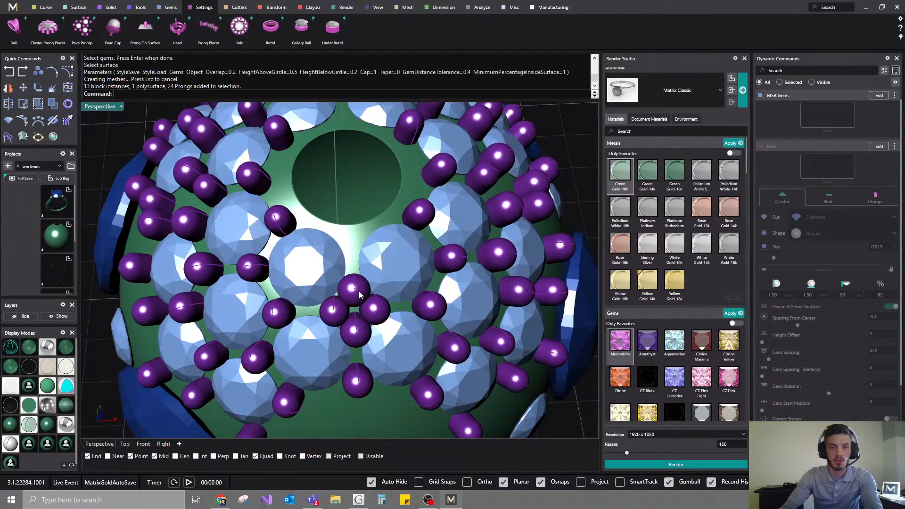
- Try to move one prong of a crowded four-prong group directly with the gumball, and undo the move
{"action": "left_click", "coordinate": [359, 290]}
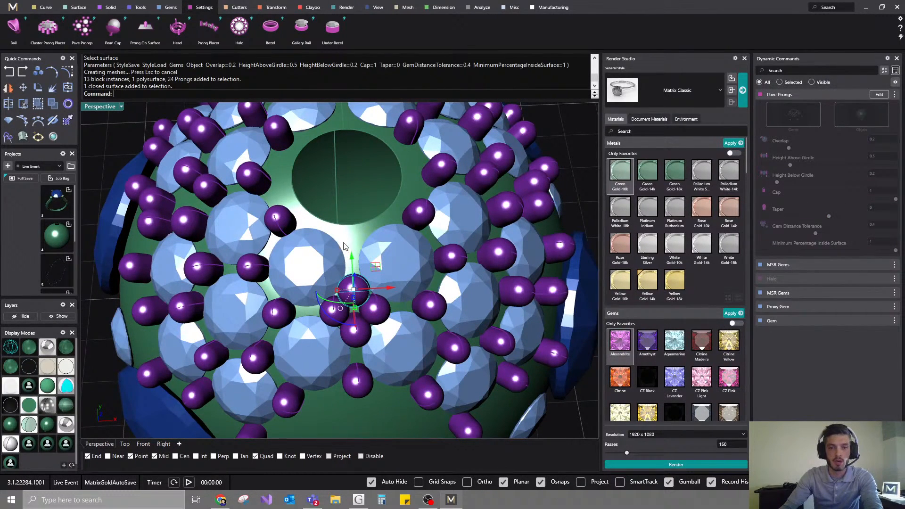
{"action": "scroll", "coordinate": [344, 246], "scroll_direction": "down", "scroll_amount": 5}
{"action": "right_click_drag", "start_coordinate": [344, 245], "coordinate": [409, 276]}
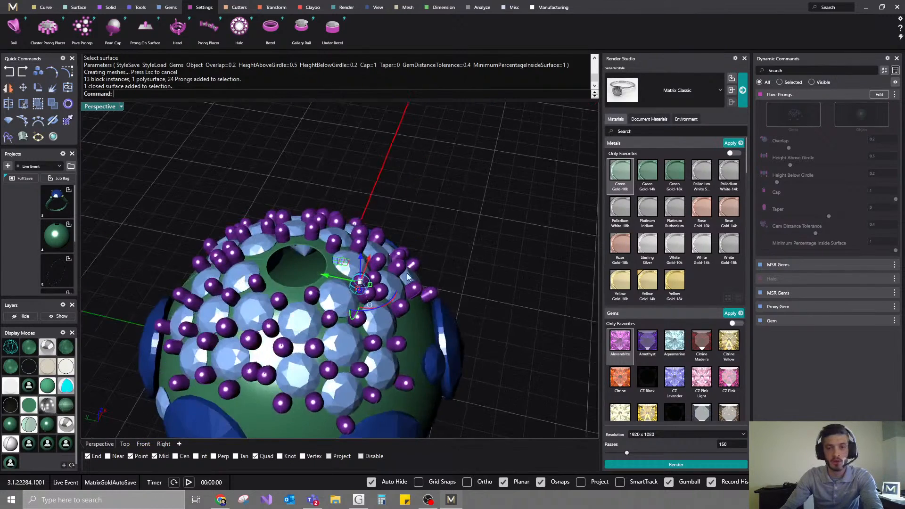
{"action": "scroll", "coordinate": [408, 277], "scroll_direction": "up", "scroll_amount": 5}
{"action": "left_click_drag", "start_coordinate": [316, 271], "coordinate": [270, 247]}
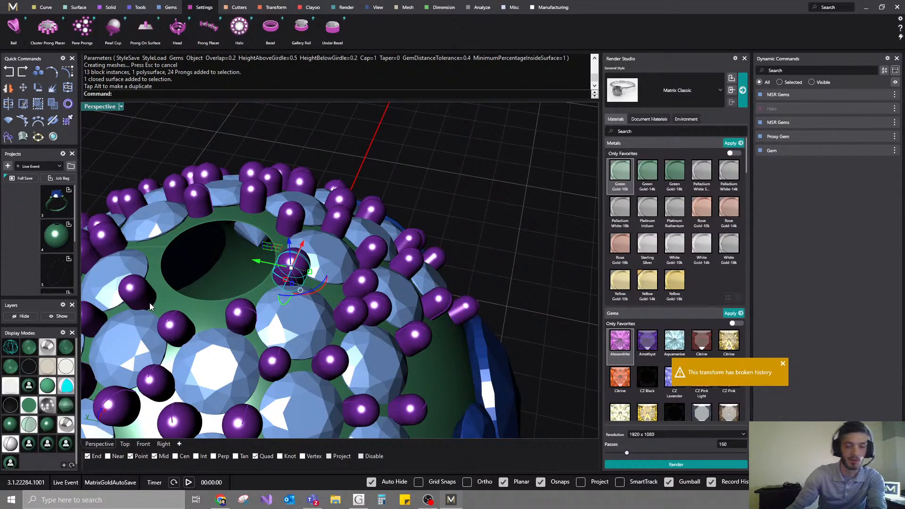
{"action": "key", "text": "ctrl+z"}
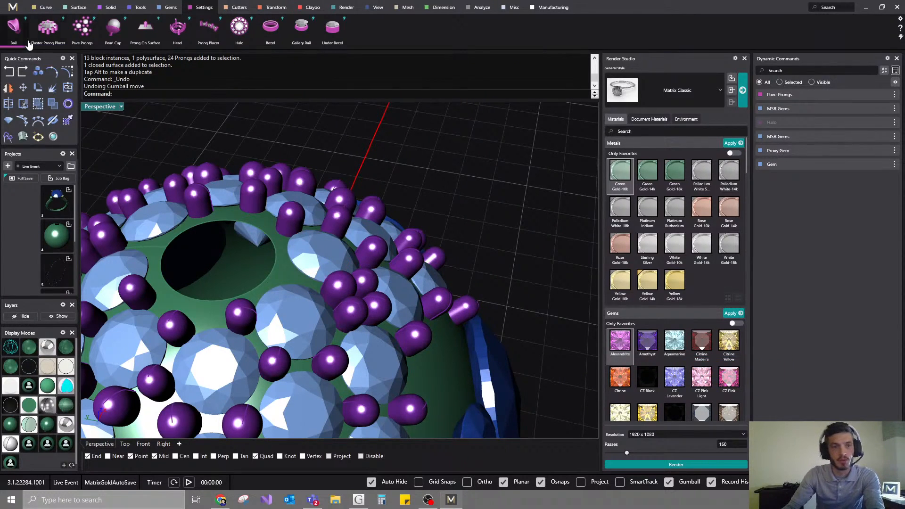
- Move the same prong out of its four-prong group to beside the sphere's opening with MSR Objects, and accept the edit
{"action": "left_click", "coordinate": [111, 7]}
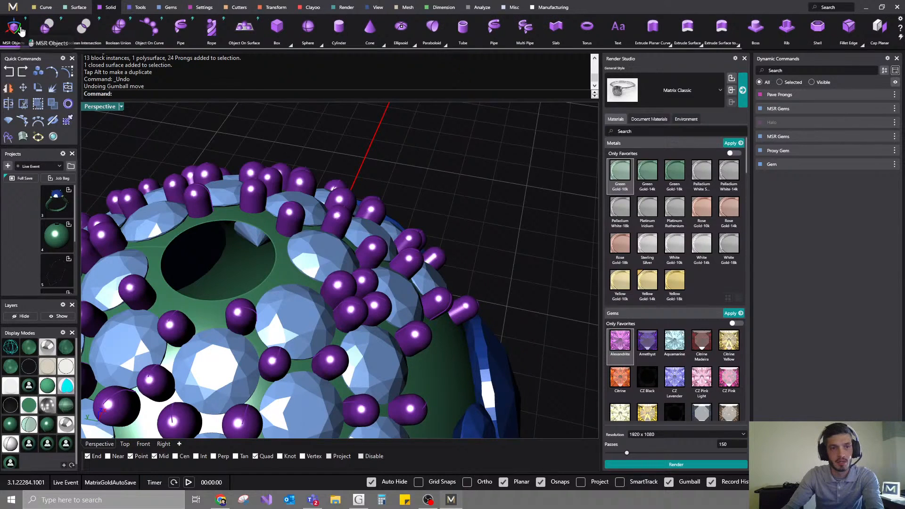
{"action": "left_click", "coordinate": [14, 27]}
{"action": "left_click", "coordinate": [338, 291]}
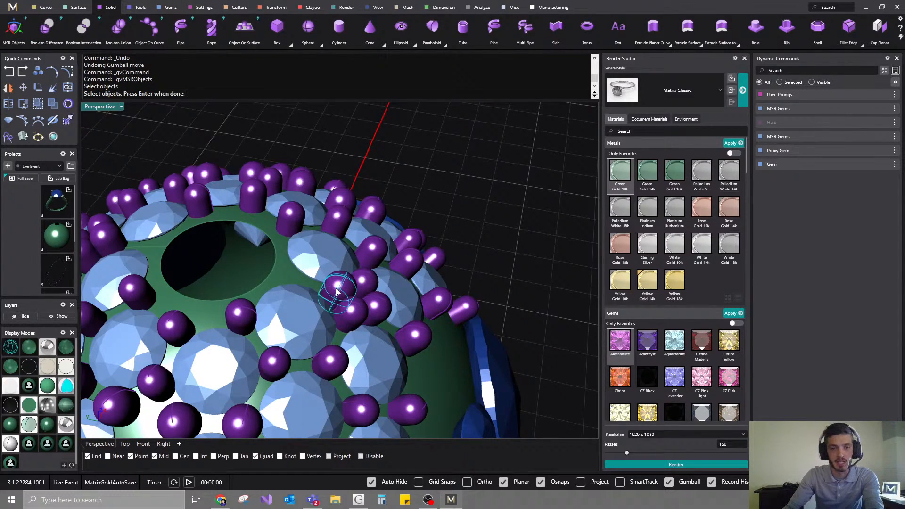
{"action": "right_click_drag", "start_coordinate": [337, 291], "coordinate": [420, 206]}
{"action": "key", "text": "Return"}
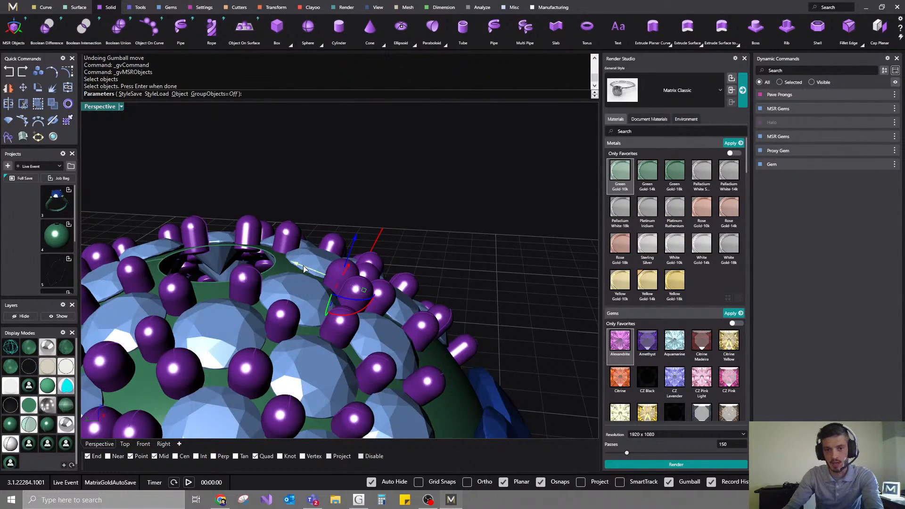
{"action": "left_click_drag", "start_coordinate": [292, 262], "coordinate": [242, 243]}
{"action": "right_click_drag", "start_coordinate": [336, 296], "coordinate": [289, 324]}
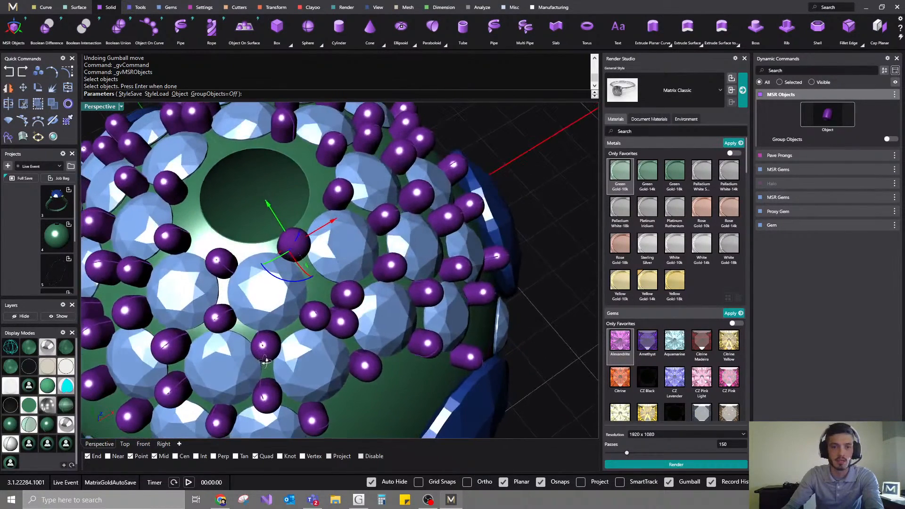
{"action": "key", "text": "Return"}
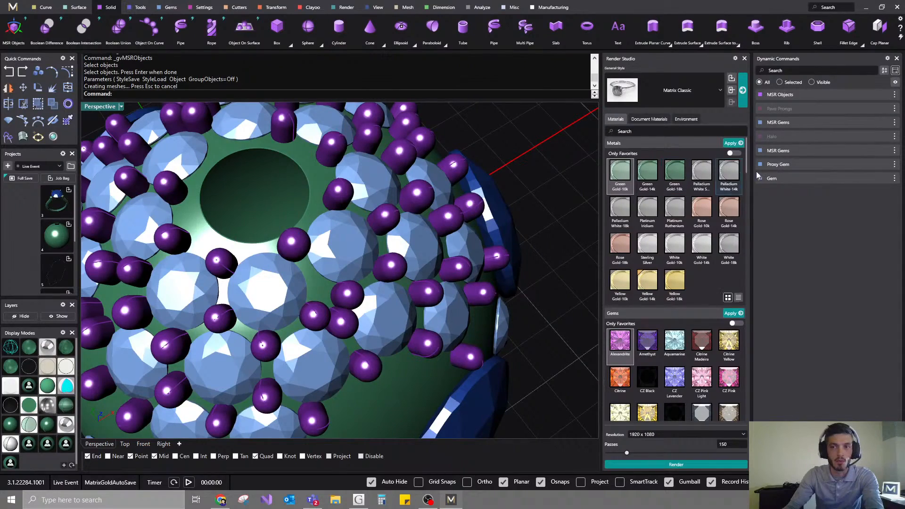
- Move a prong from another crowded group to the edge of the sphere's opening with MSR Objects, and accept the edit
{"action": "scroll", "coordinate": [424, 277], "scroll_direction": "down", "scroll_amount": 5}
{"action": "right_click_drag", "start_coordinate": [424, 277], "coordinate": [530, 222]}
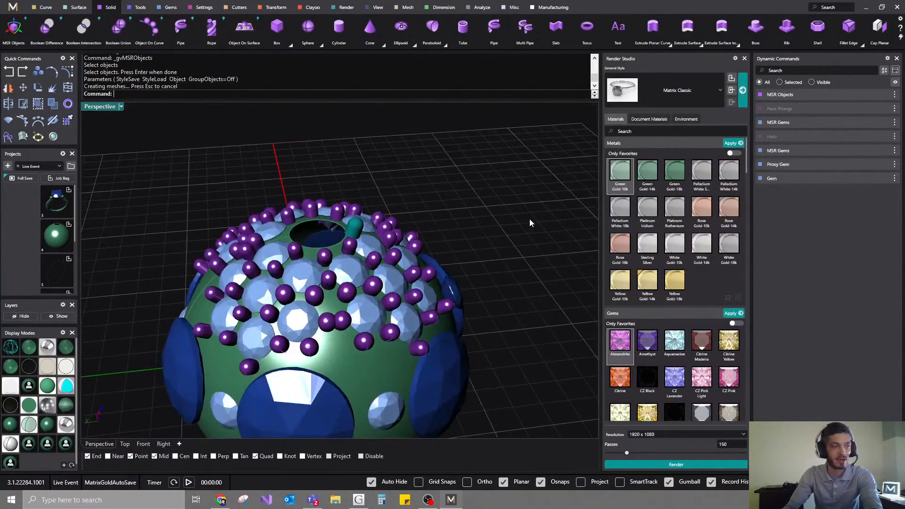
{"action": "scroll", "coordinate": [296, 234], "scroll_direction": "up", "scroll_amount": 4}
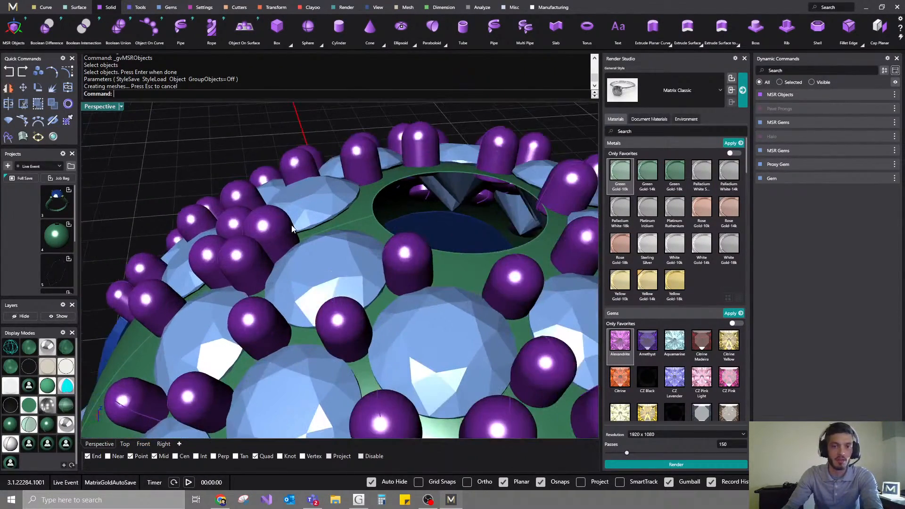
{"action": "key", "text": "Return"}
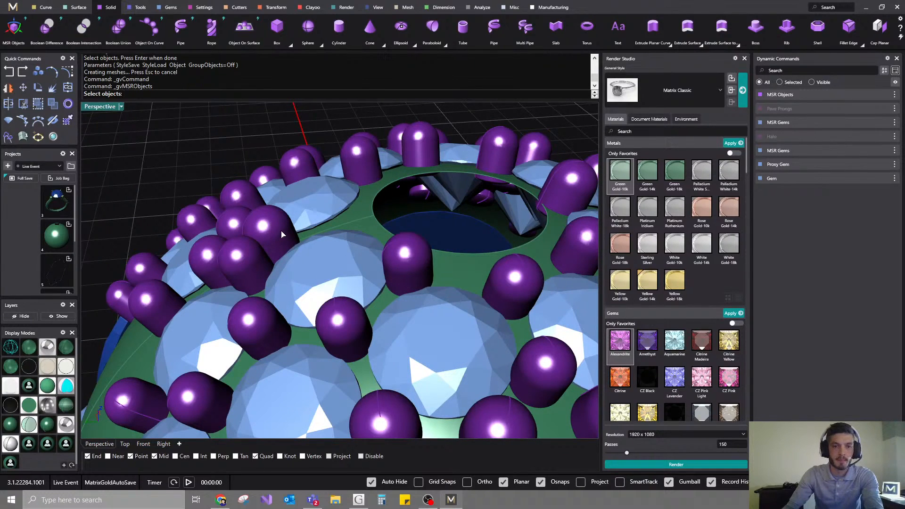
{"action": "left_click", "coordinate": [282, 234]}
{"action": "key", "text": "Return"}
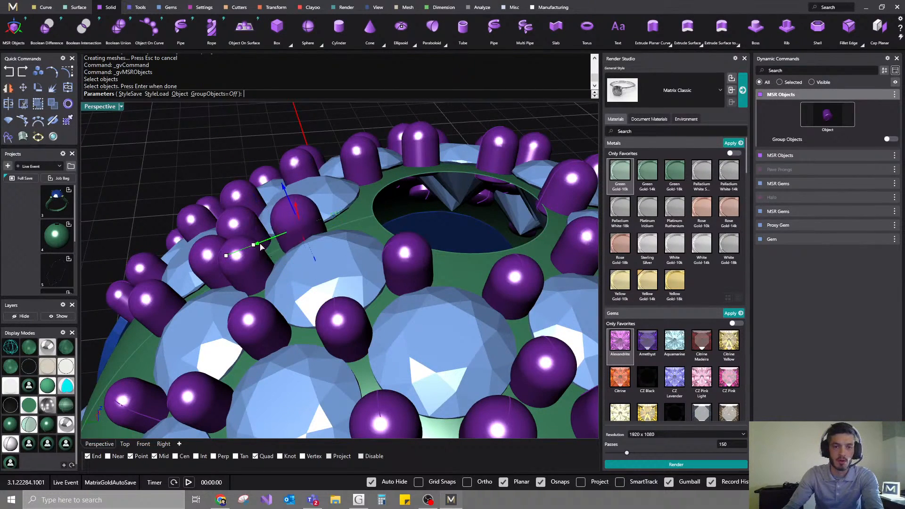
{"action": "left_click_drag", "start_coordinate": [260, 244], "coordinate": [299, 225]}
{"action": "right_click", "coordinate": [160, 143]}
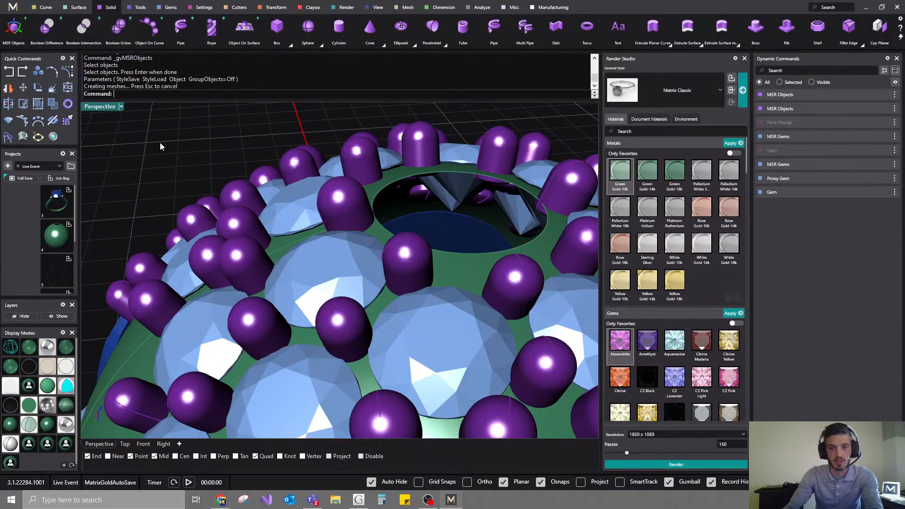
{"action": "right_click_drag", "start_coordinate": [160, 144], "coordinate": [194, 239]}
{"action": "scroll", "coordinate": [193, 239], "scroll_direction": "down", "scroll_amount": 5}
{"action": "right_click_drag", "start_coordinate": [325, 286], "coordinate": [348, 336]}
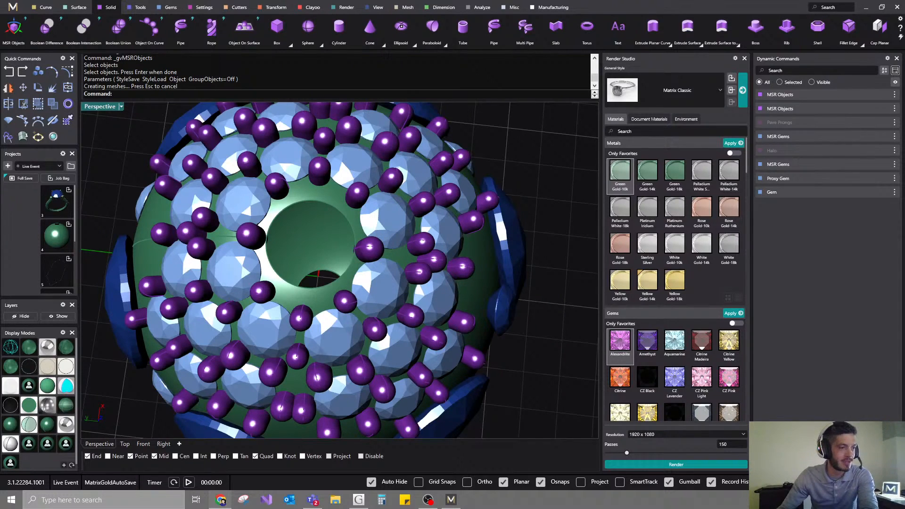
{"action": "right_click_drag", "start_coordinate": [432, 230], "coordinate": [429, 174]}
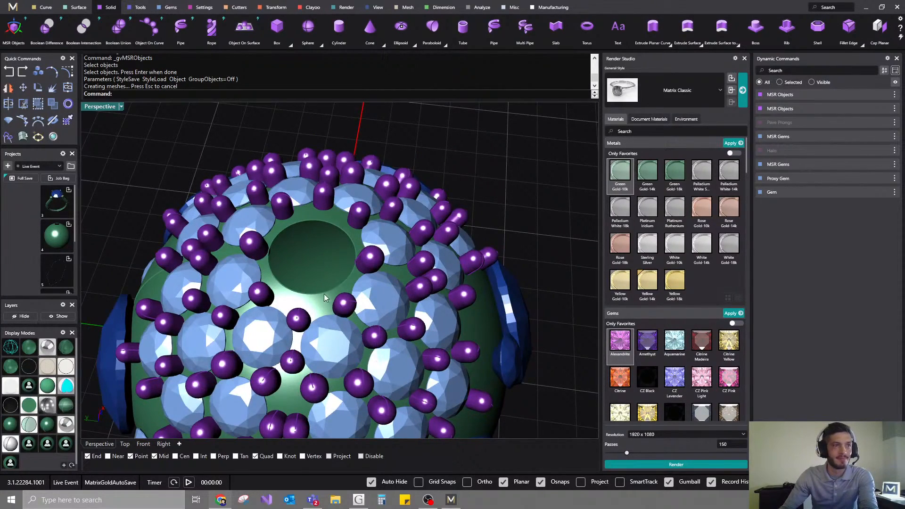
{"action": "scroll", "coordinate": [324, 293], "scroll_direction": "down", "scroll_amount": 3}
{"action": "right_click_drag", "start_coordinate": [419, 219], "coordinate": [406, 211]}
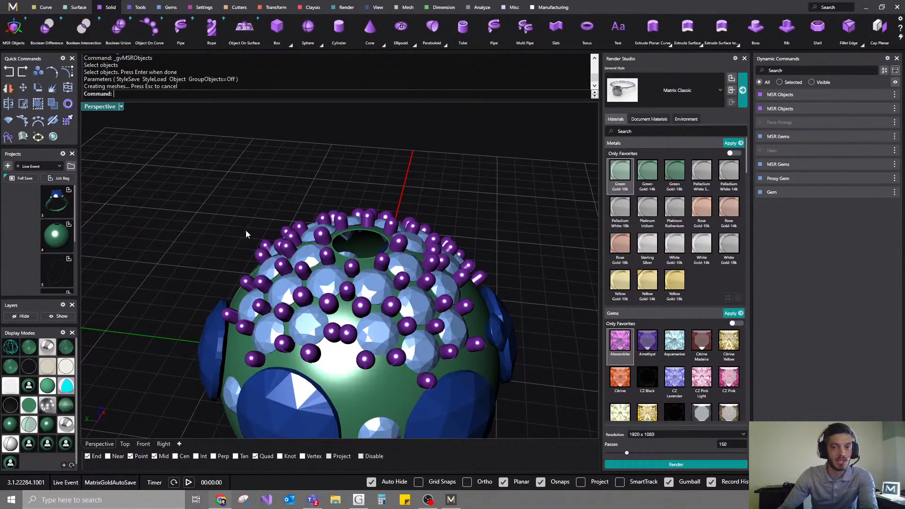
{"action": "right_click_drag", "start_coordinate": [353, 327], "coordinate": [350, 222]}
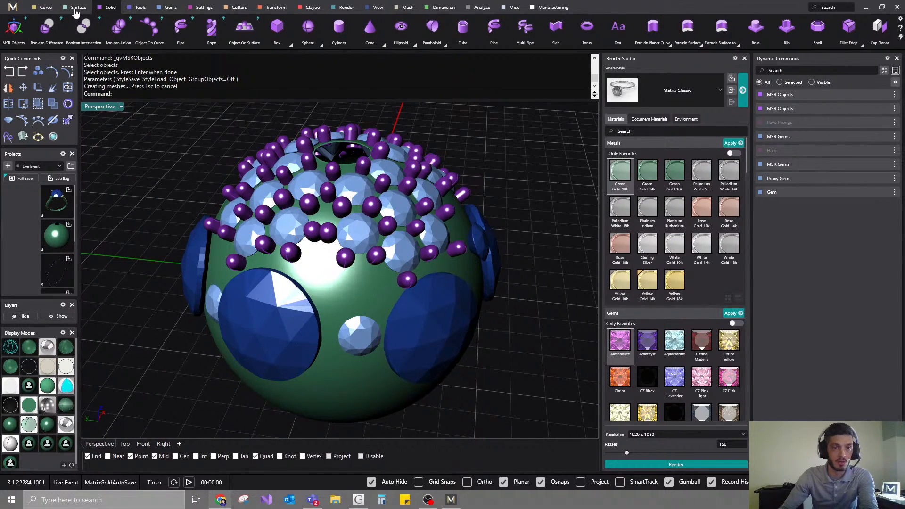
{"action": "left_click", "coordinate": [168, 10]}
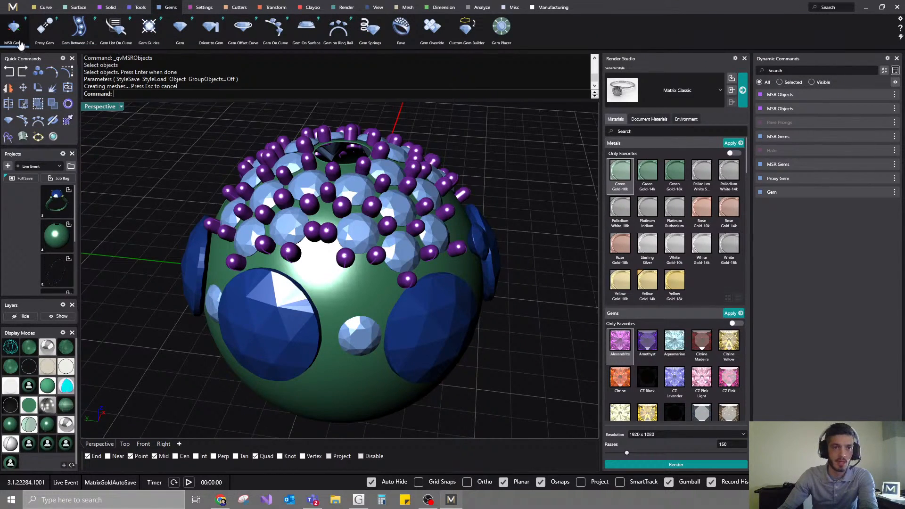
- Start a new empty file and maximize its Perspective viewport
{"action": "left_click", "coordinate": [13, 7]}
{"action": "left_click", "coordinate": [37, 44]}
{"action": "left_click", "coordinate": [450, 265]}
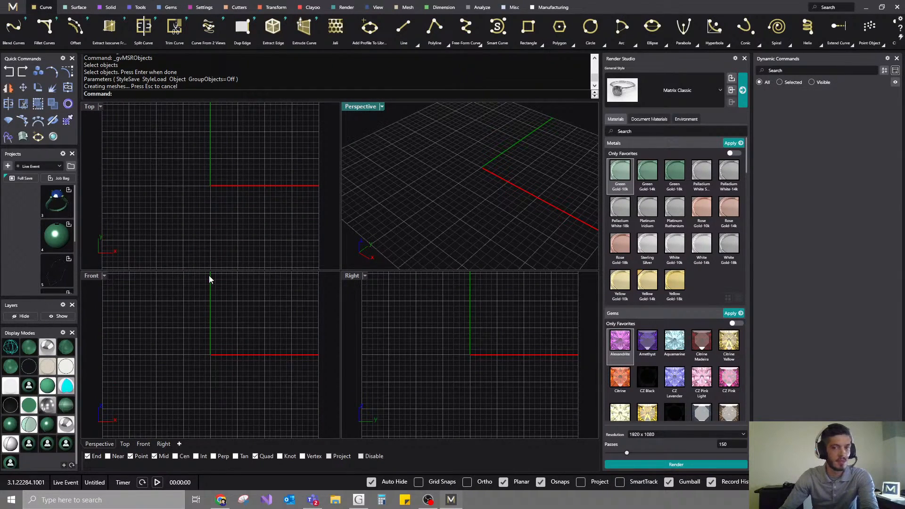
{"action": "double_click", "coordinate": [363, 107]}
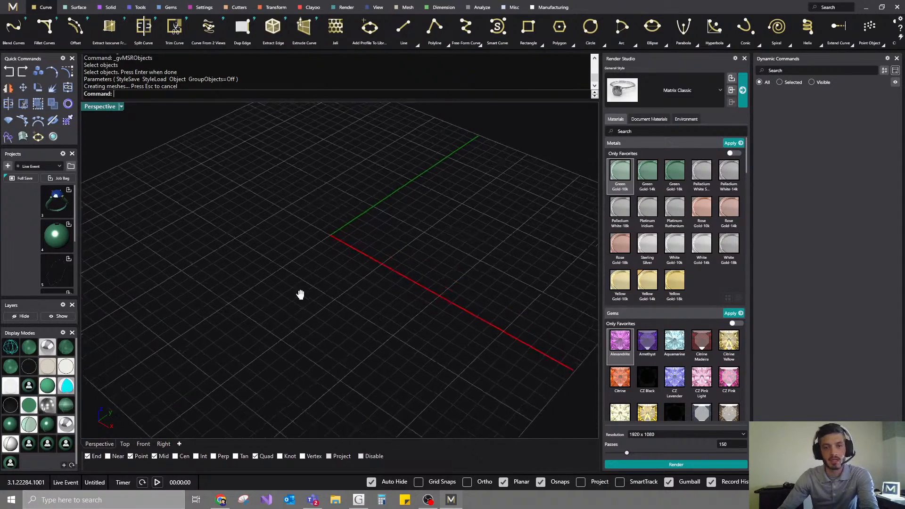
- Open the fifth file of the Live Event project, Export_5_Blank.3dm
{"action": "right_click_drag", "start_coordinate": [300, 295], "coordinate": [320, 300], "text": "shift"}
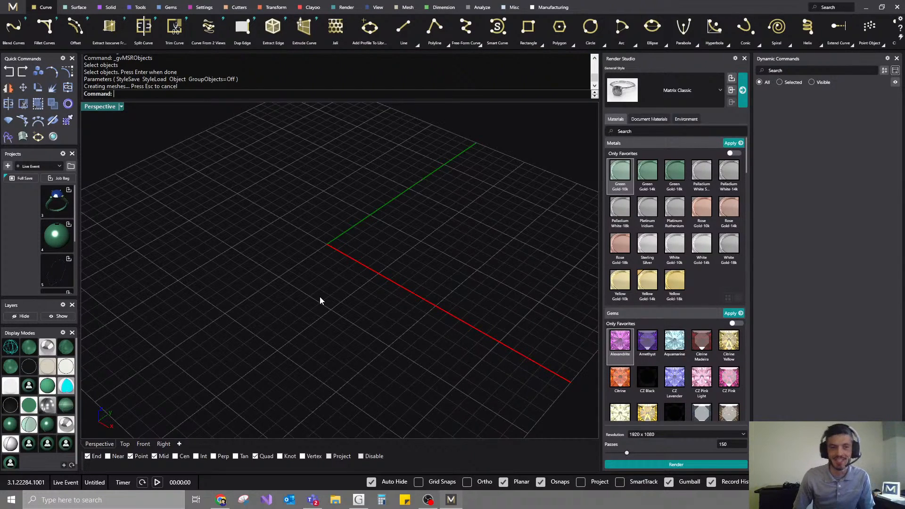
{"action": "left_click", "coordinate": [170, 7]}
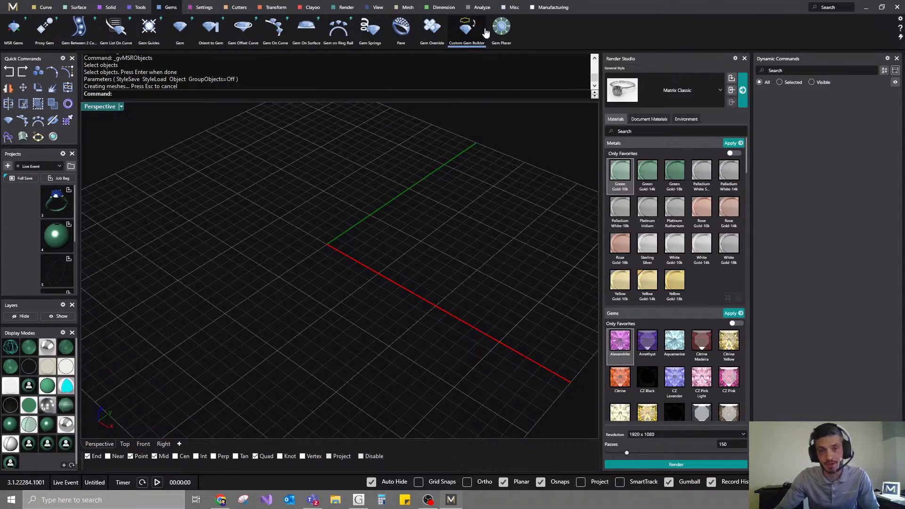
{"action": "left_click_drag", "start_coordinate": [27, 302], "coordinate": [25, 188]}
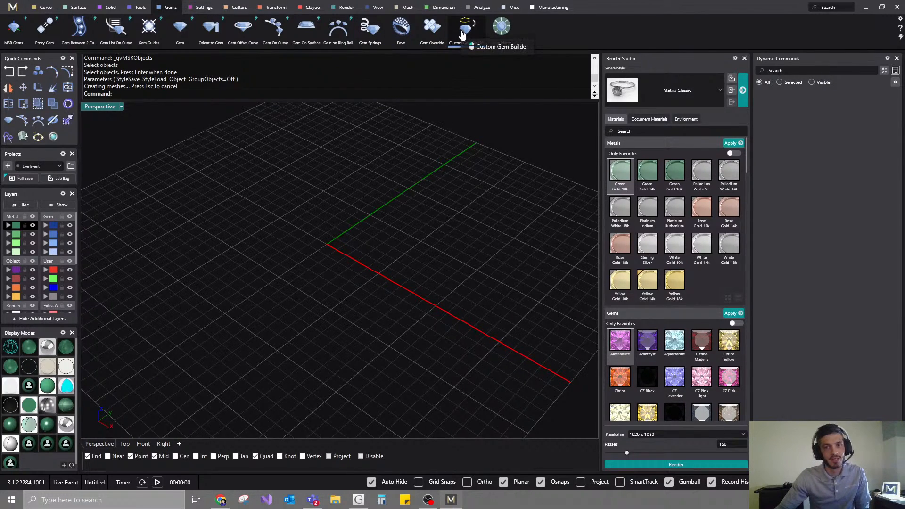
{"action": "left_click_drag", "start_coordinate": [51, 188], "coordinate": [53, 301]}
{"action": "scroll", "coordinate": [56, 268], "scroll_direction": "down", "scroll_amount": 1}
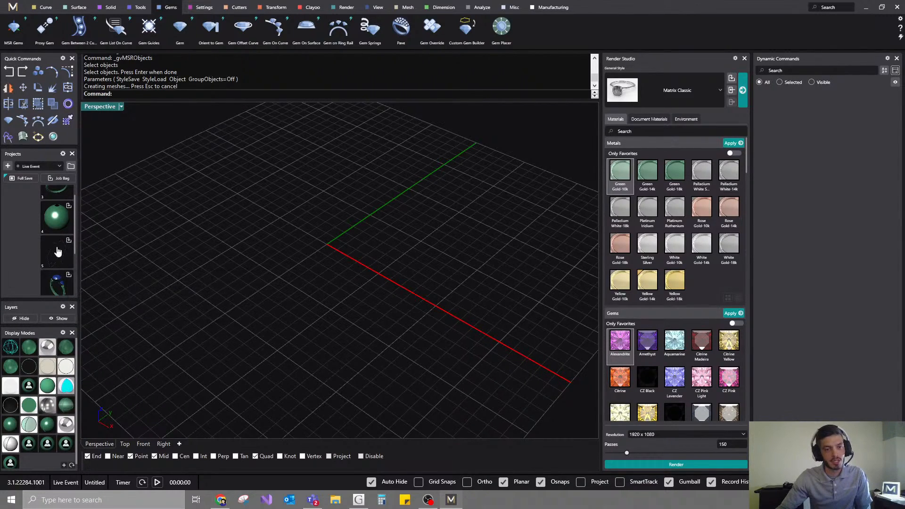
{"action": "double_click", "coordinate": [57, 259]}
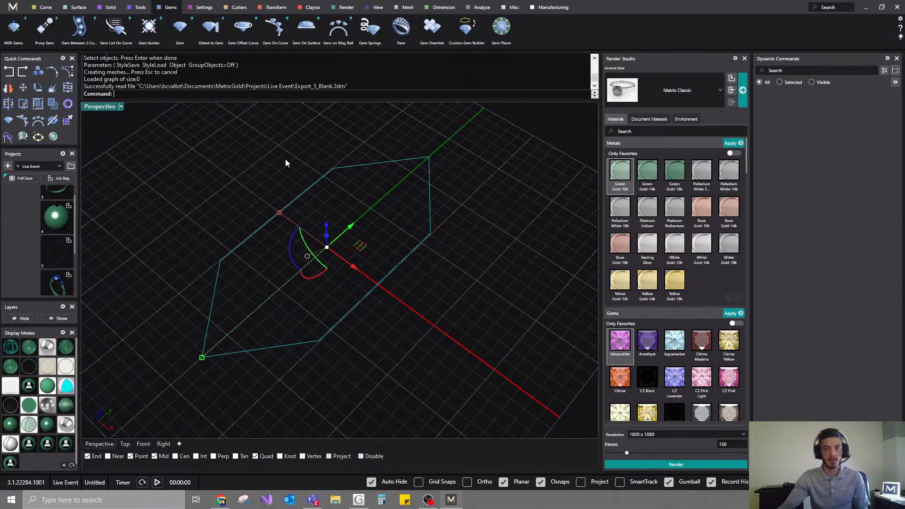
{"action": "right_click_drag", "start_coordinate": [286, 163], "coordinate": [303, 160]}
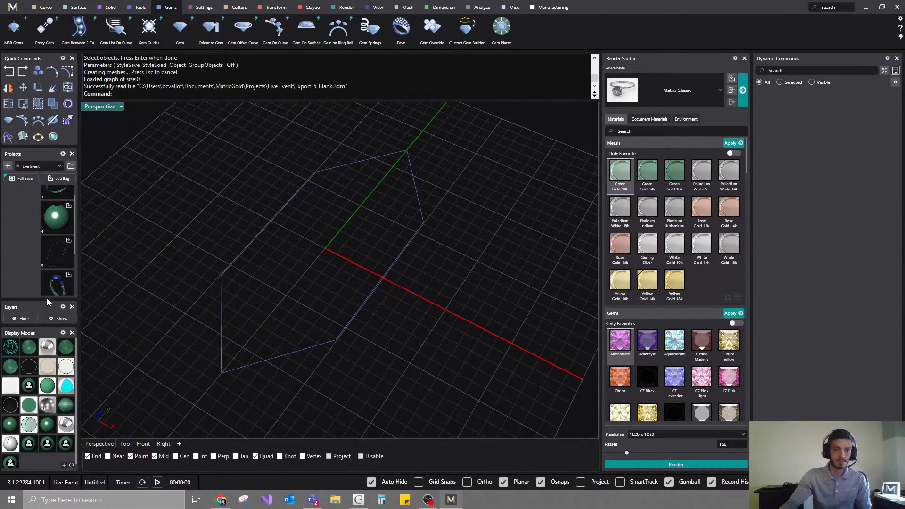
- Inspect the closed six-sided curve on the ground plane from several angles
{"action": "left_click_drag", "start_coordinate": [47, 302], "coordinate": [46, 188]}
{"action": "right_click_drag", "start_coordinate": [146, 211], "coordinate": [391, 254]}
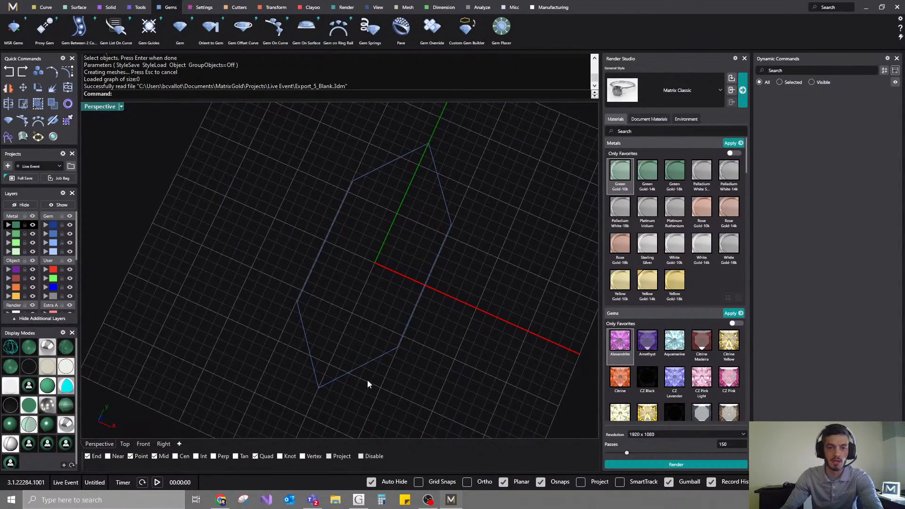
{"action": "right_click_drag", "start_coordinate": [367, 380], "coordinate": [389, 287]}
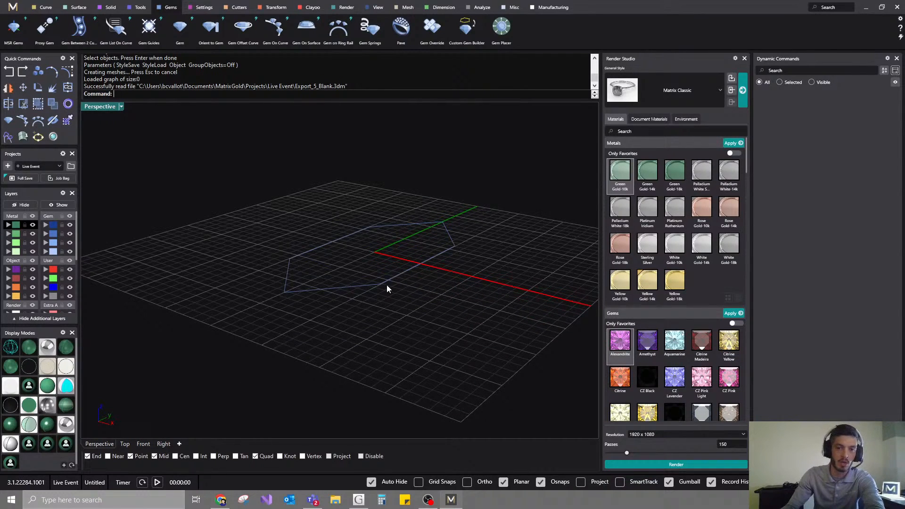
{"action": "left_click", "coordinate": [386, 285]}
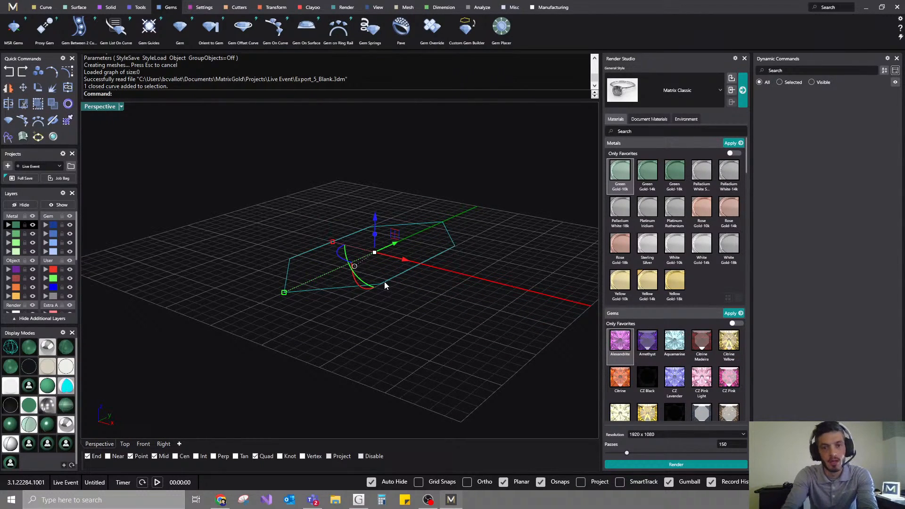
{"action": "left_click", "coordinate": [444, 313]}
{"action": "right_click_drag", "start_coordinate": [443, 312], "coordinate": [395, 332]}
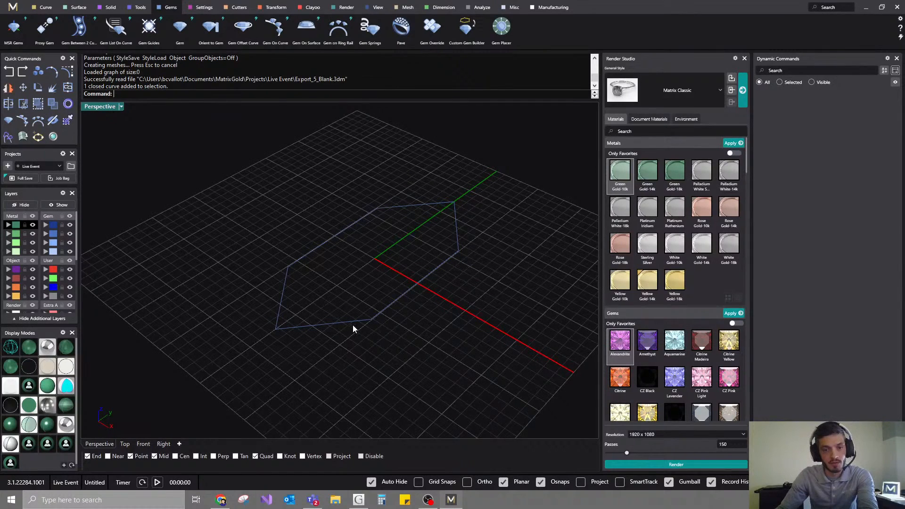
{"action": "left_click", "coordinate": [353, 324]}
{"action": "left_click", "coordinate": [395, 354]}
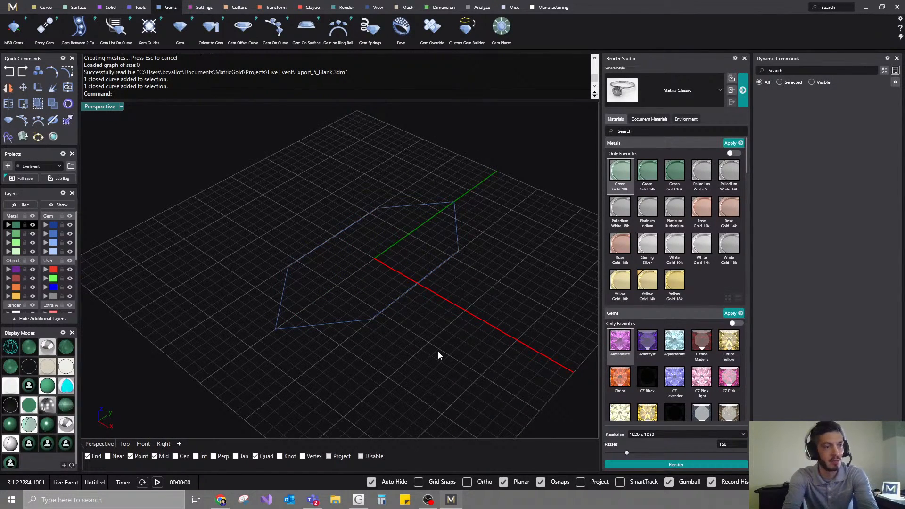
- Place a point object on each of the six corners of the closed curve
{"action": "type", "text": "oint"}
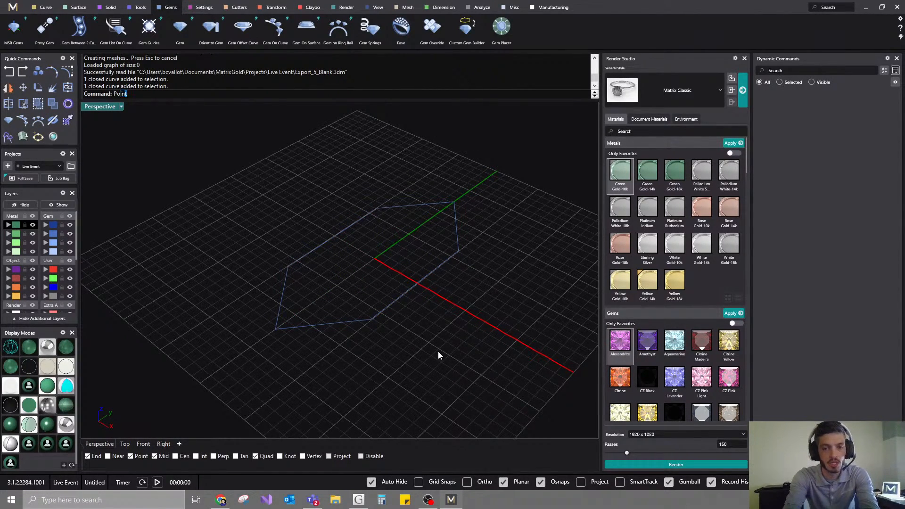
{"action": "key", "text": "Return"}
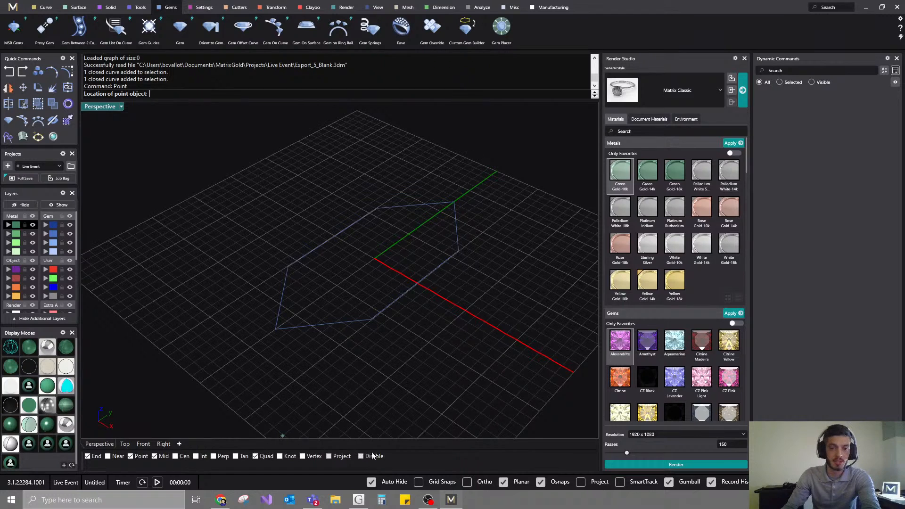
{"action": "left_click", "coordinate": [276, 329]}
{"action": "key", "text": "Return"}
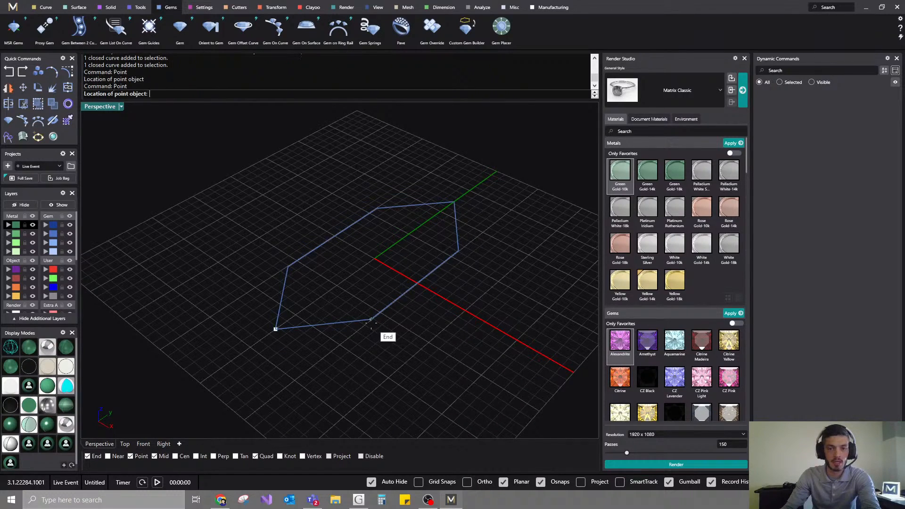
{"action": "left_click", "coordinate": [372, 320]}
{"action": "key", "text": "Return"}
{"action": "left_click", "coordinate": [288, 267]}
{"action": "key", "text": "Return"}
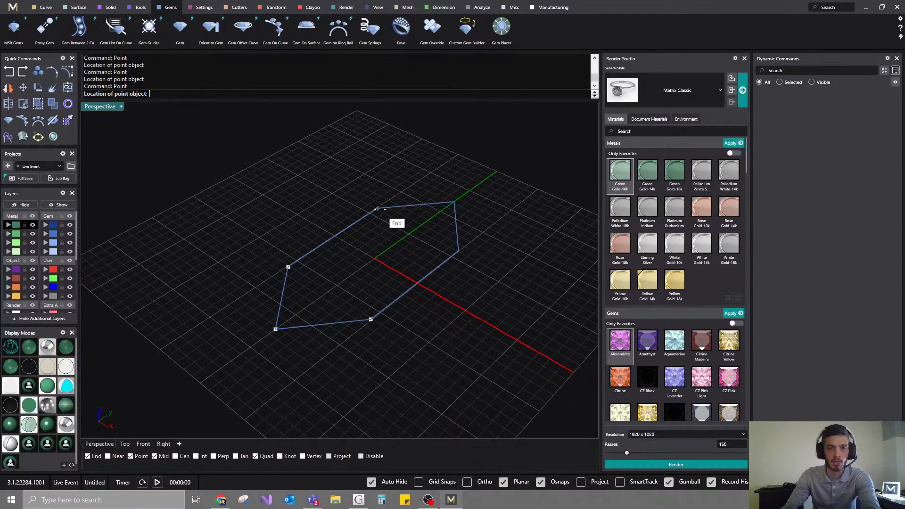
{"action": "left_click", "coordinate": [377, 209]}
{"action": "key", "text": "Return"}
{"action": "left_click", "coordinate": [454, 202]}
{"action": "key", "text": "Return"}
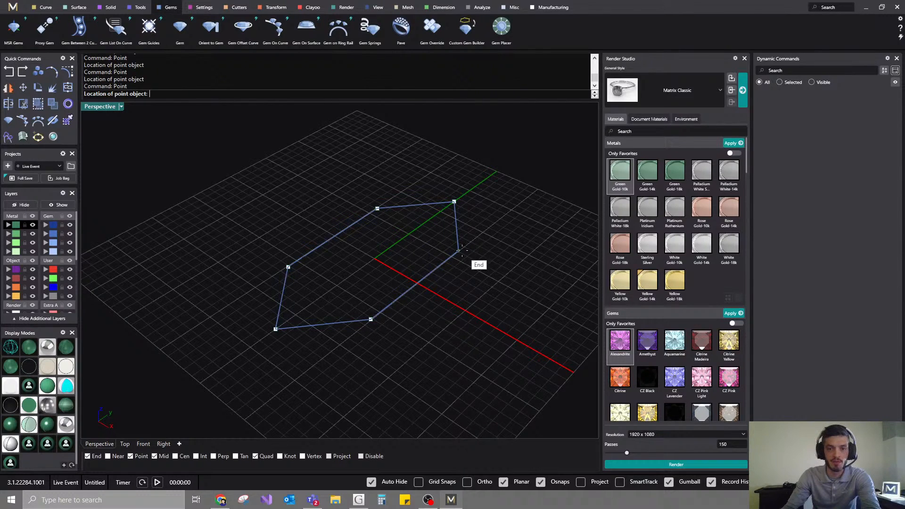
{"action": "left_click", "coordinate": [458, 251]}
- Place point objects at the midpoints of the curve's two long sides
{"action": "key", "text": "Return"}
{"action": "left_click", "coordinate": [417, 283]}
{"action": "key", "text": "Return"}
{"action": "left_click", "coordinate": [335, 236]}
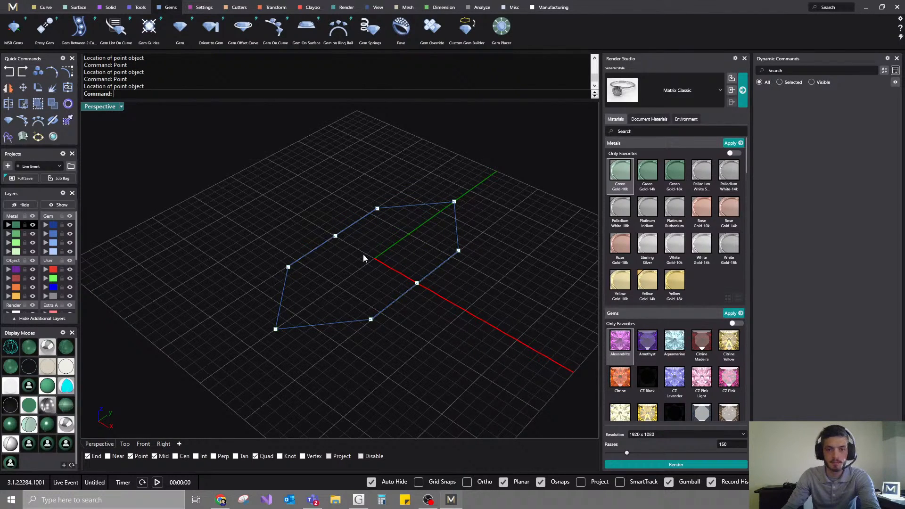
- Start Custom Gem Builder on the closed curve, using all eight points as facet points
{"action": "mouse_move", "coordinate": [388, 268]}
{"action": "right_mouse_down"}
{"action": "mouse_move", "coordinate": [363, 328]}
{"action": "mouse_move", "coordinate": [380, 269]}
{"action": "right_mouse_up"}
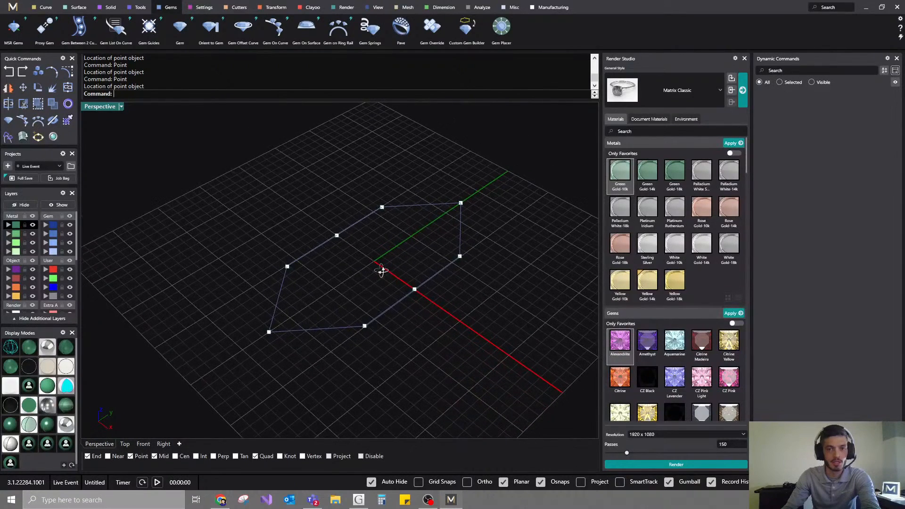
{"action": "left_click", "coordinate": [458, 41]}
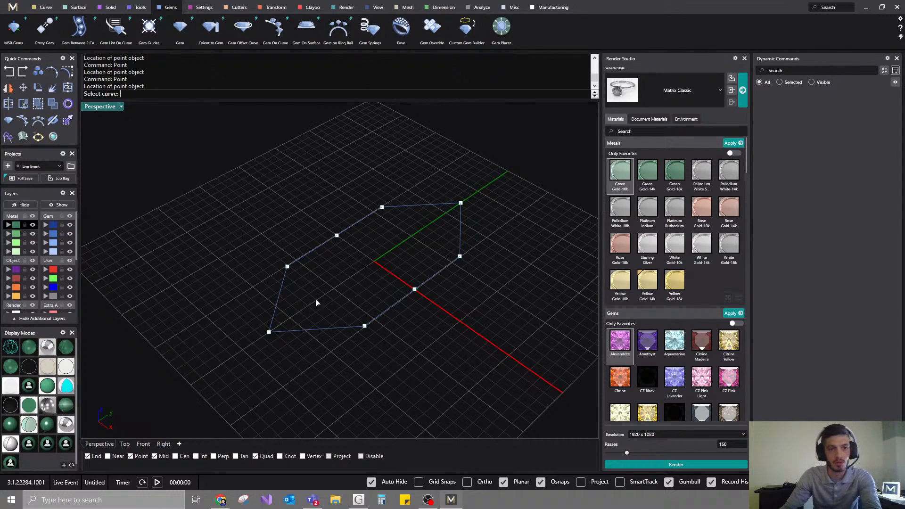
{"action": "left_click", "coordinate": [317, 252]}
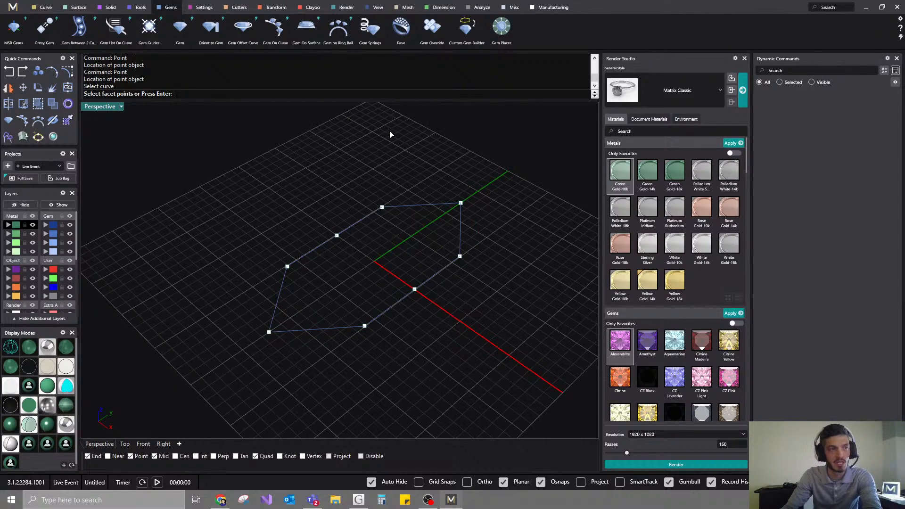
{"action": "left_click_drag", "start_coordinate": [138, 132], "coordinate": [512, 421]}
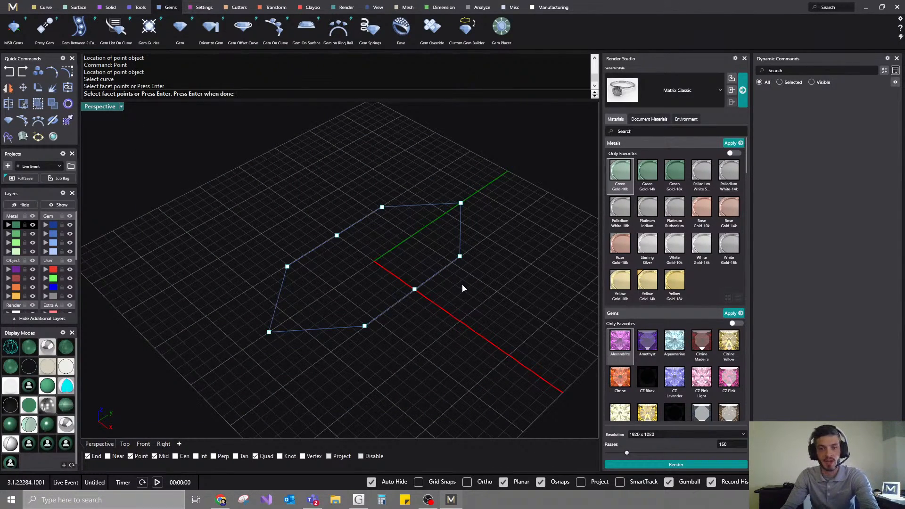
{"action": "key", "text": "Return"}
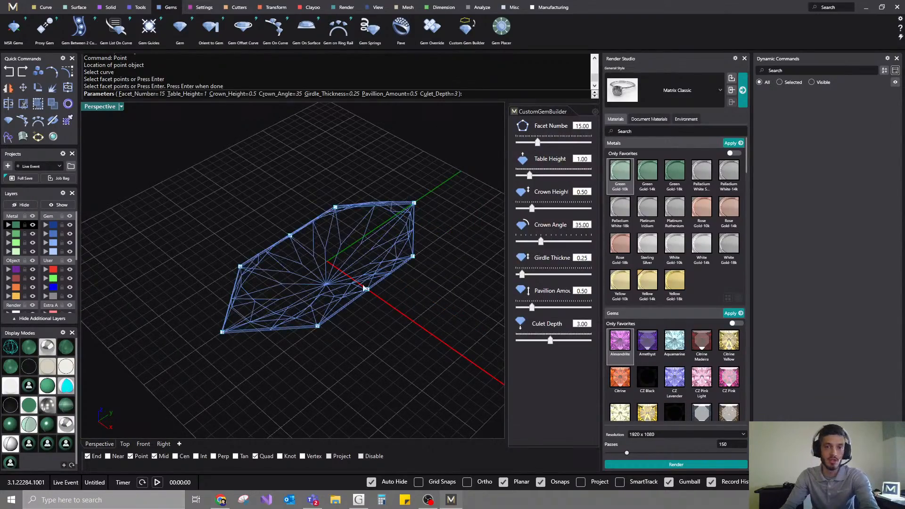
- Set the custom gem's culet depth to 3.05 and widen the parameter area so the full labels fit
{"action": "right_click_drag", "start_coordinate": [463, 288], "coordinate": [392, 264]}
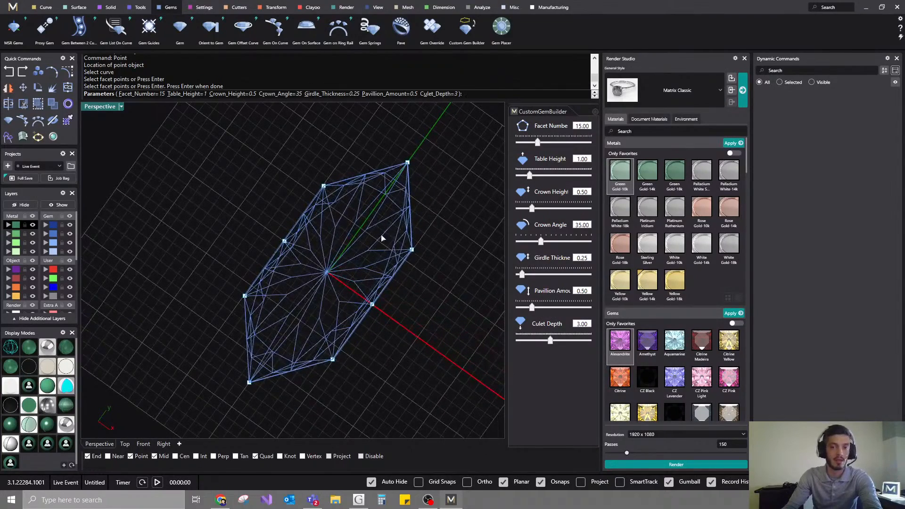
{"action": "scroll", "coordinate": [372, 233], "scroll_direction": "up", "scroll_amount": 1}
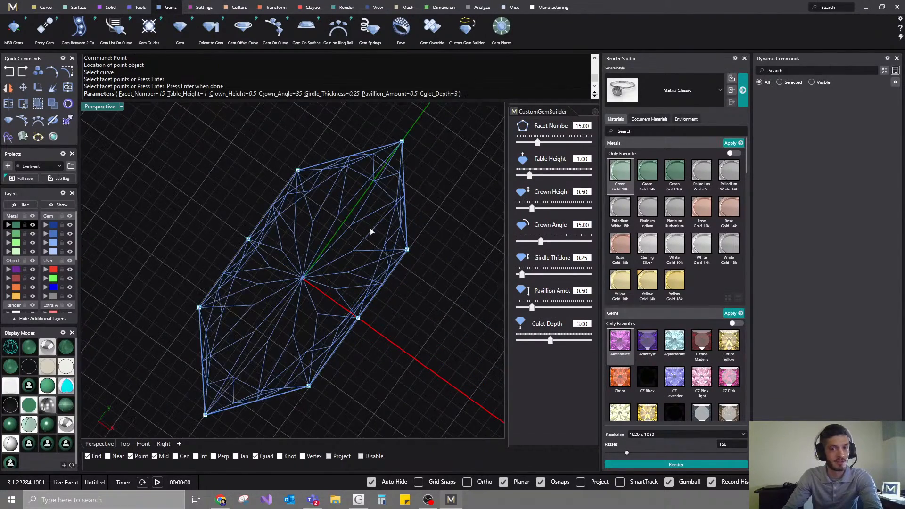
{"action": "right_click_drag", "start_coordinate": [490, 246], "coordinate": [510, 308]}
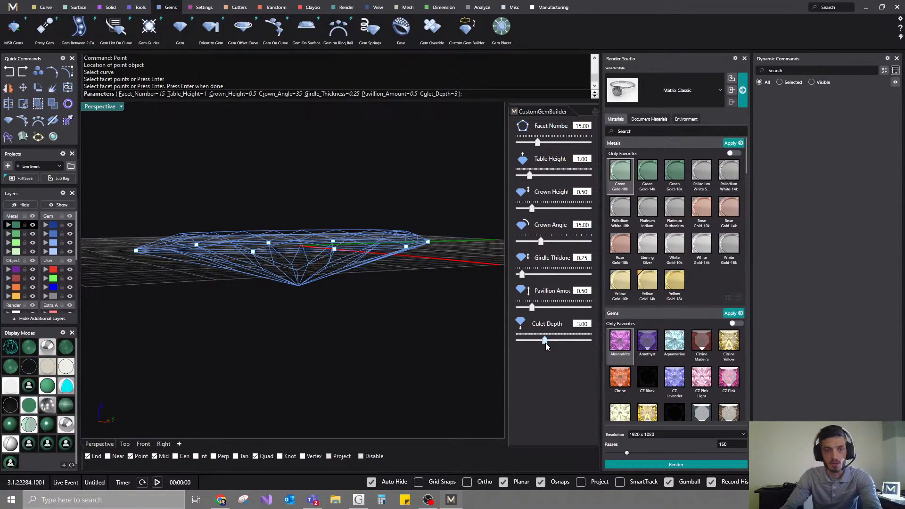
{"action": "left_click_drag", "start_coordinate": [556, 340], "coordinate": [551, 340]}
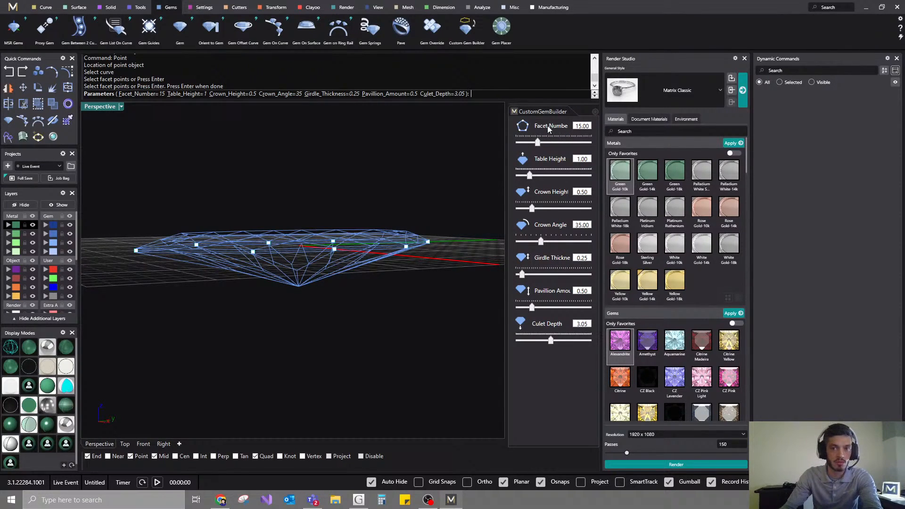
{"action": "left_click_drag", "start_coordinate": [501, 156], "coordinate": [491, 156]}
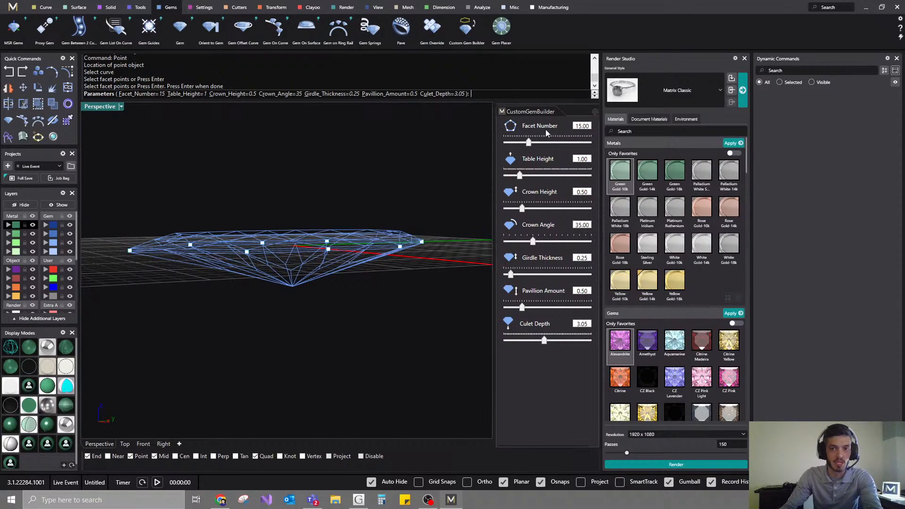
- Check the gem preview from above and from the side, and accept the custom gem with these parameters
{"action": "right_click_drag", "start_coordinate": [279, 219], "coordinate": [290, 303]}
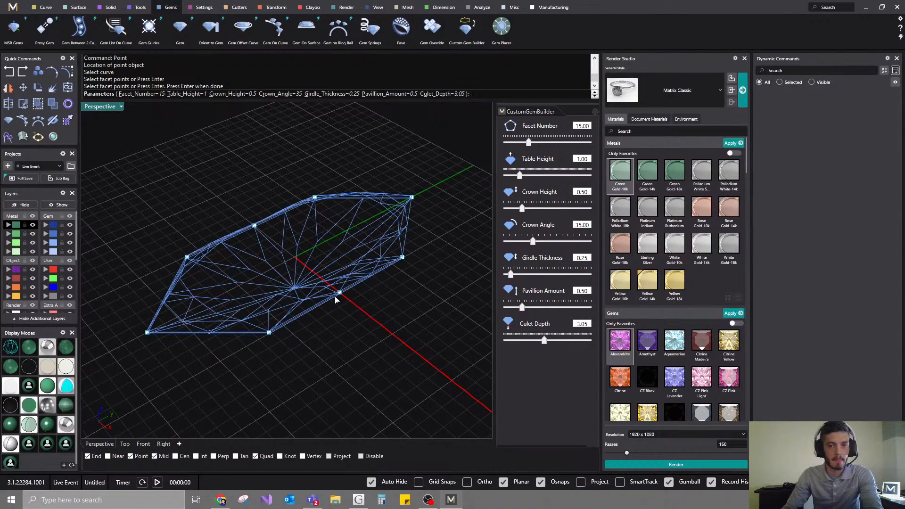
{"action": "right_click_drag", "start_coordinate": [336, 299], "coordinate": [235, 254]}
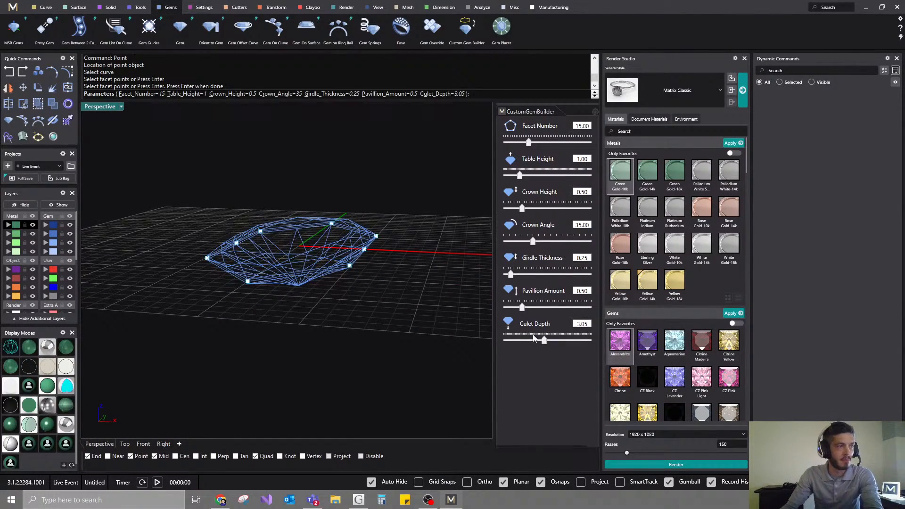
{"action": "right_click_drag", "start_coordinate": [326, 283], "coordinate": [289, 348]}
{"action": "right_click_drag", "start_coordinate": [286, 260], "coordinate": [303, 238], "text": "shift"}
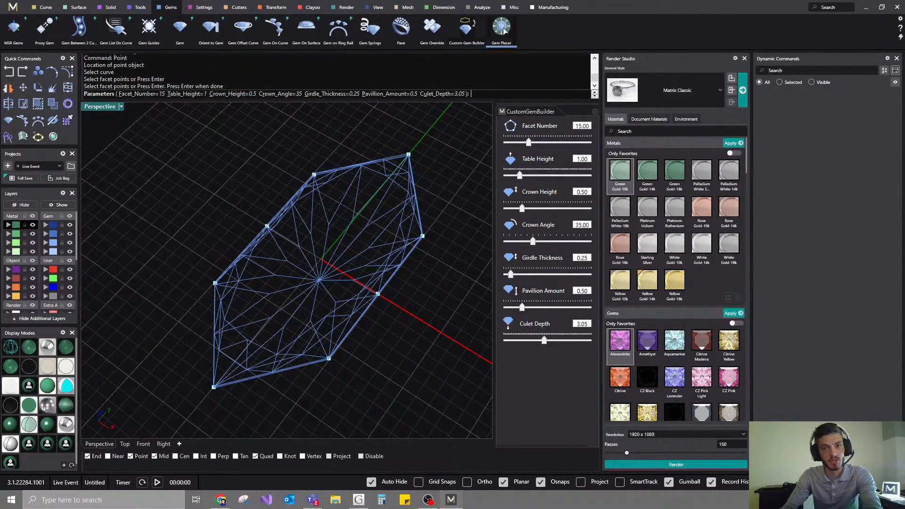
{"action": "right_click_drag", "start_coordinate": [328, 202], "coordinate": [237, 161]}
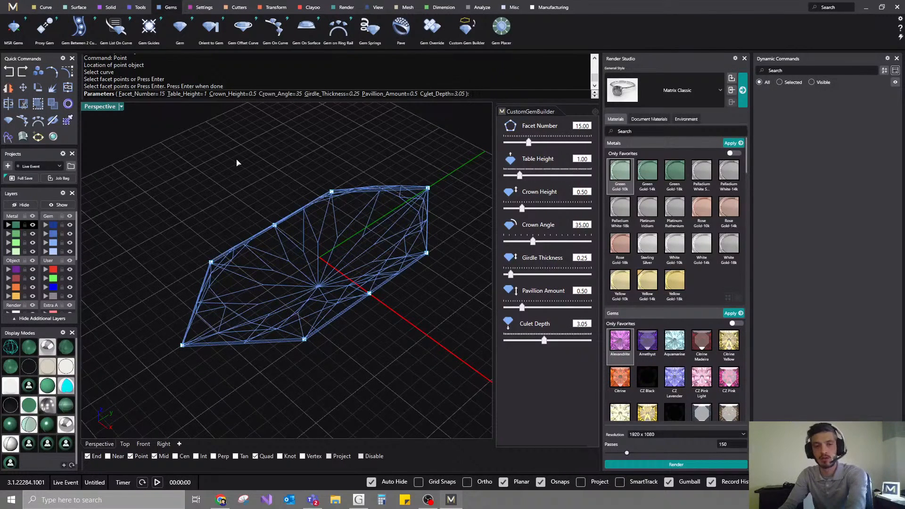
{"action": "key", "text": "Return"}
{"action": "right_click_drag", "start_coordinate": [277, 211], "coordinate": [273, 246]}
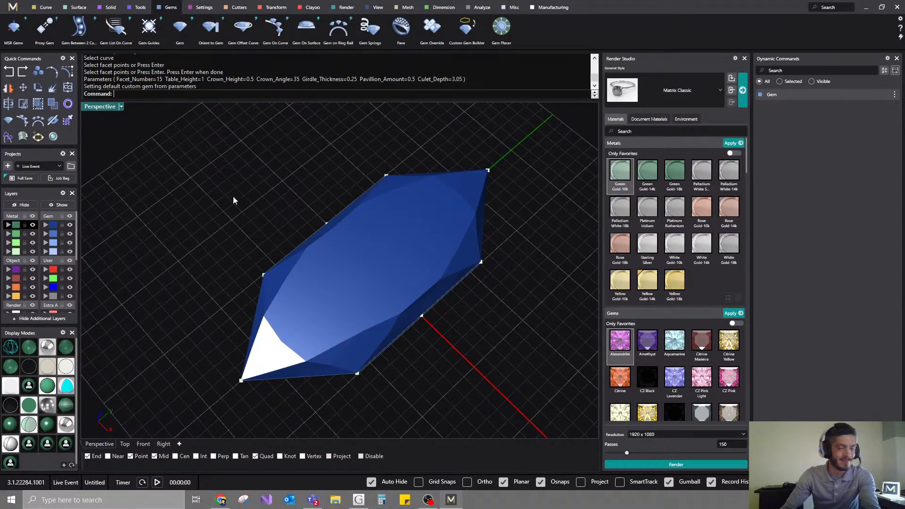
- Select the finished custom gem and reopen its parameters for editing
{"action": "right_click_drag", "start_coordinate": [234, 200], "coordinate": [457, 267]}
{"action": "left_click", "coordinate": [406, 250]}
{"action": "right_click_drag", "start_coordinate": [385, 291], "coordinate": [453, 296]}
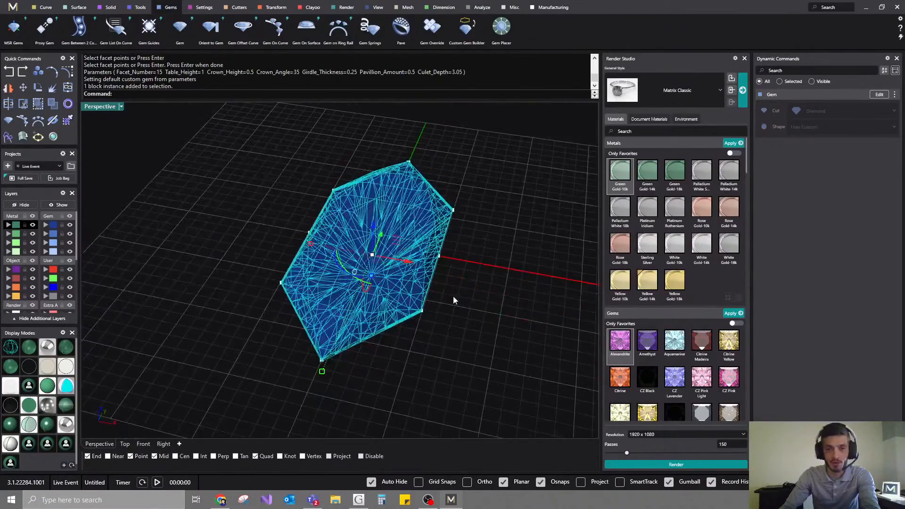
{"action": "scroll", "coordinate": [398, 380], "scroll_direction": "up", "scroll_amount": 3}
{"action": "left_click", "coordinate": [404, 393]}
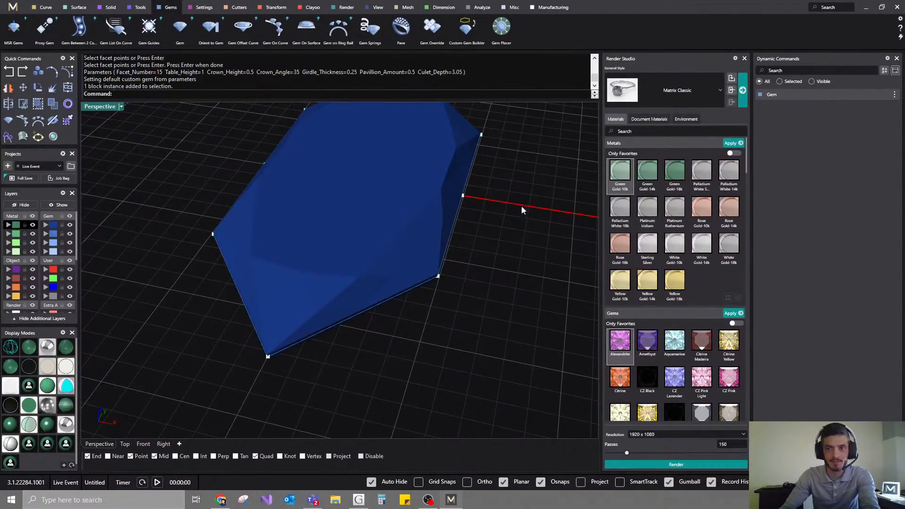
{"action": "right_click_drag", "start_coordinate": [522, 209], "coordinate": [523, 264]}
{"action": "left_click", "coordinate": [880, 95]}
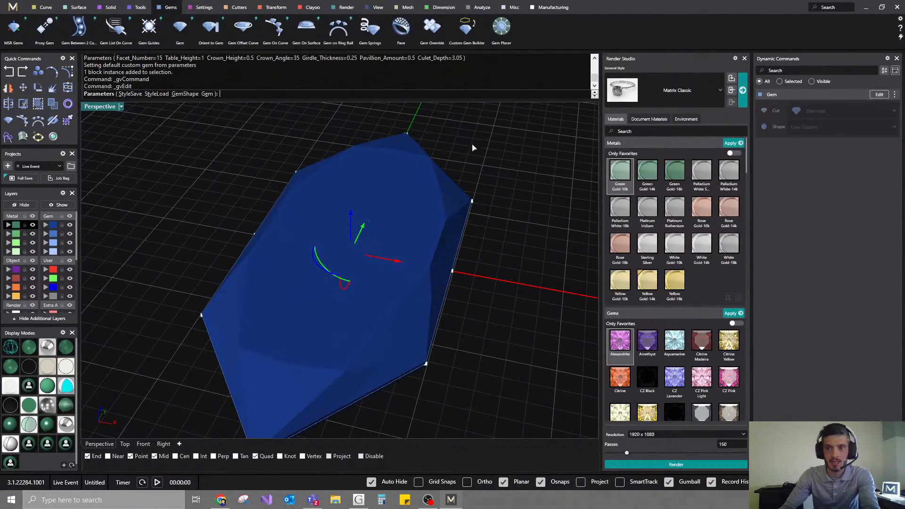
- Raise the custom gem slightly above its base curve, adjust its rotation, and accept the edit
{"action": "right_click_drag", "start_coordinate": [473, 145], "coordinate": [448, 171]}
{"action": "scroll", "coordinate": [448, 171], "scroll_direction": "down", "scroll_amount": 4}
{"action": "mouse_move", "coordinate": [516, 307]}
{"action": "right_mouse_down"}
{"action": "mouse_move", "coordinate": [523, 337]}
{"action": "mouse_move", "coordinate": [521, 302]}
{"action": "right_mouse_up"}
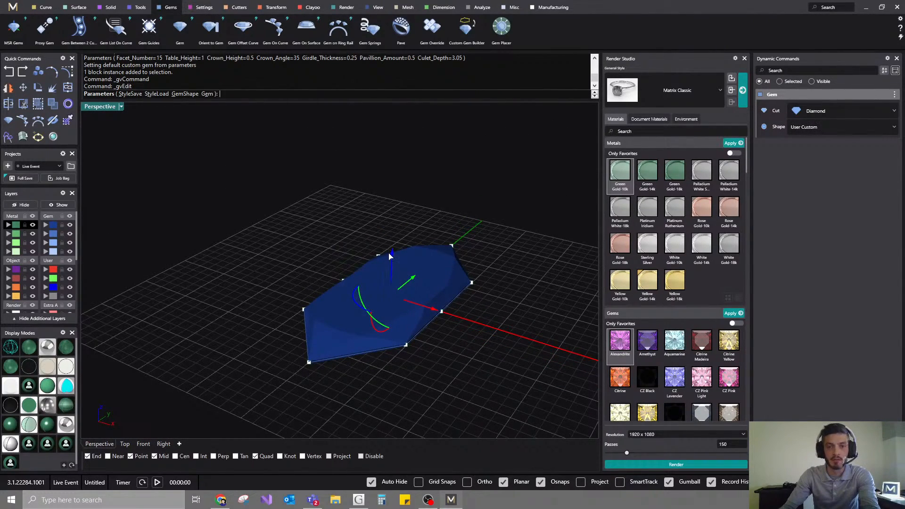
{"action": "mouse_move", "coordinate": [389, 256]}
{"action": "left_mouse_down"}
{"action": "mouse_move", "coordinate": [388, 187]}
{"action": "mouse_move", "coordinate": [391, 246]}
{"action": "left_mouse_up"}
{"action": "mouse_move", "coordinate": [356, 294]}
{"action": "left_mouse_down"}
{"action": "mouse_move", "coordinate": [370, 303]}
{"action": "mouse_move", "coordinate": [357, 302]}
{"action": "left_mouse_up"}
{"action": "right_click_drag", "start_coordinate": [480, 196], "coordinate": [420, 221]}
{"action": "right_click", "coordinate": [389, 172]}
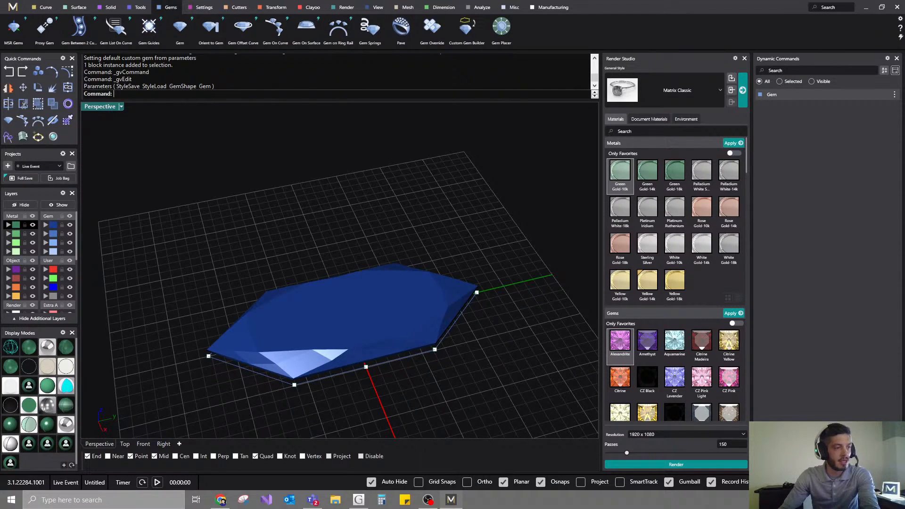
{"action": "right_click_drag", "start_coordinate": [308, 216], "coordinate": [141, 218]}
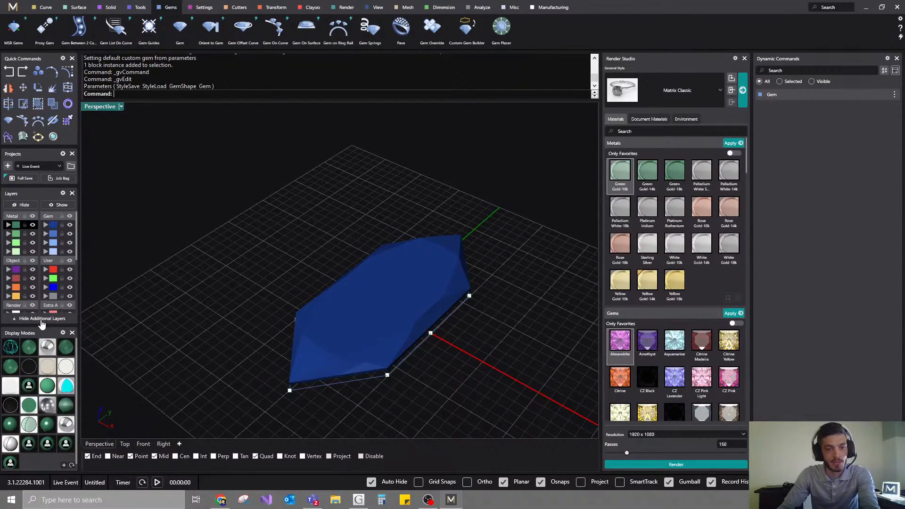
- Start a new blank file and maximise the Perspective viewport
{"action": "left_click", "coordinate": [13, 7]}
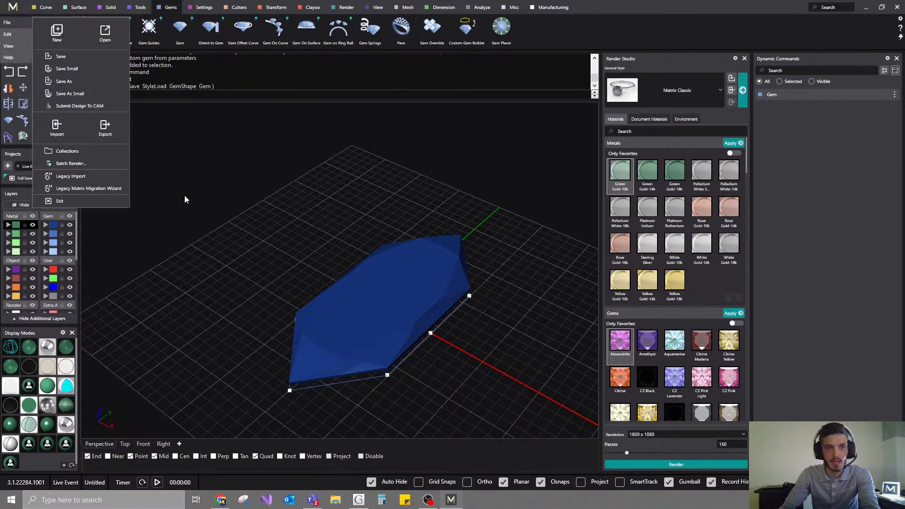
{"action": "left_click", "coordinate": [57, 41]}
{"action": "left_click", "coordinate": [452, 266]}
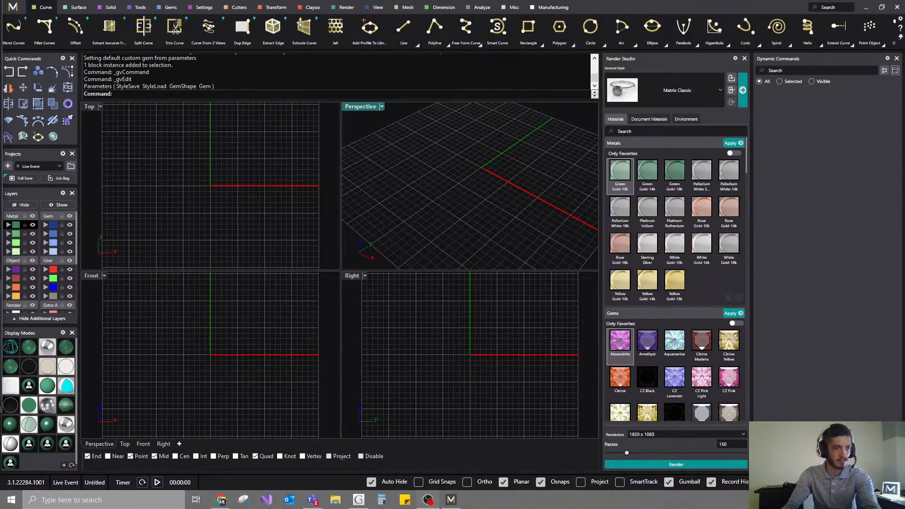
{"action": "mouse_move", "coordinate": [271, 213]}
{"action": "right_mouse_down"}
{"action": "mouse_move", "coordinate": [268, 236]}
{"action": "mouse_move", "coordinate": [267, 197]}
{"action": "right_mouse_up"}
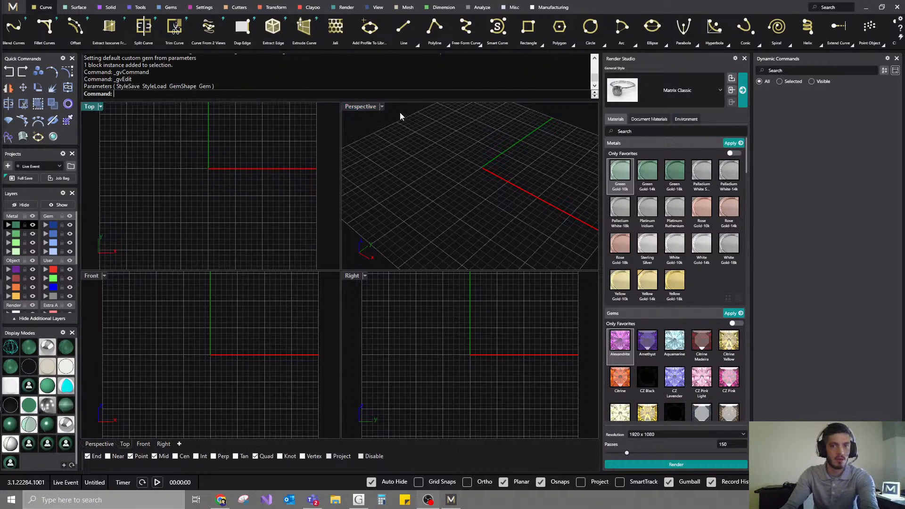
{"action": "double_click", "coordinate": [361, 107]}
- Load Export_6_Blank.3dm from the Live Event project, restore the layer list's height, and show the ring from the front
{"action": "left_click_drag", "start_coordinate": [58, 188], "coordinate": [59, 277]}
{"action": "left_click", "coordinate": [56, 266]}
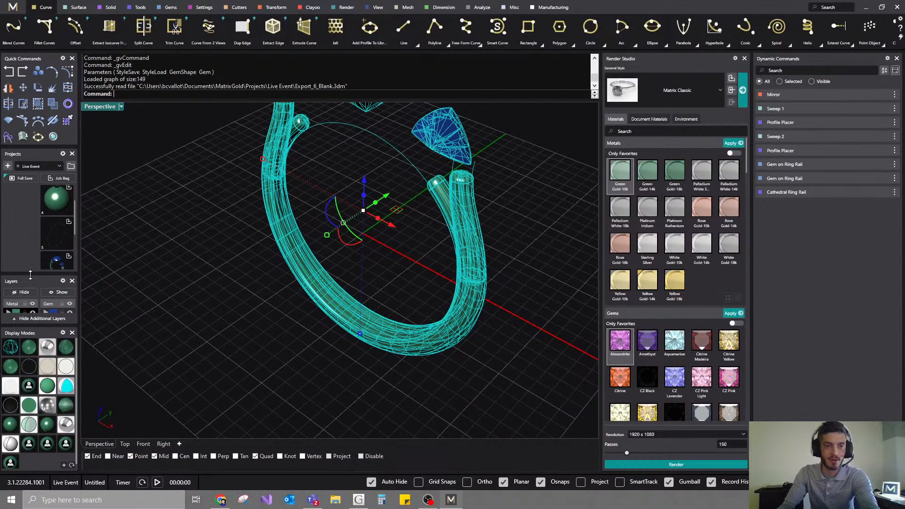
{"action": "left_click_drag", "start_coordinate": [31, 276], "coordinate": [40, 190]}
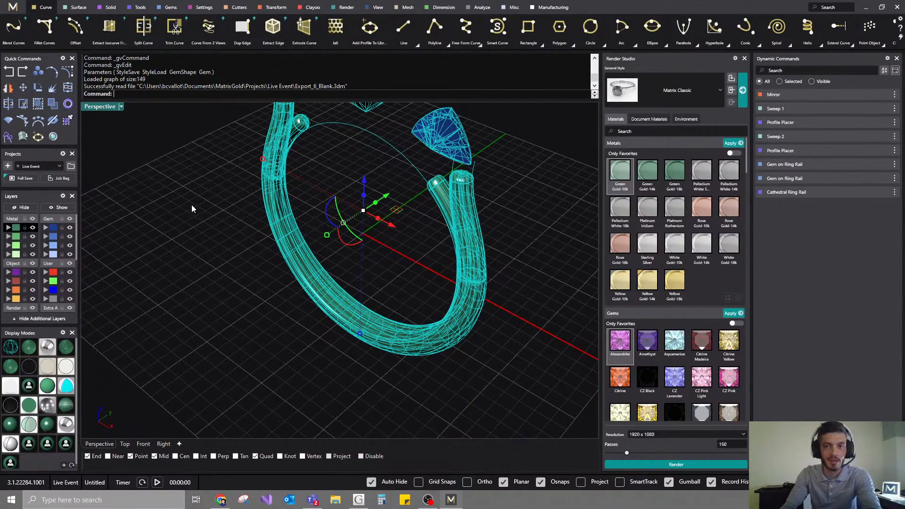
{"action": "left_click", "coordinate": [233, 222]}
{"action": "mouse_move", "coordinate": [234, 222]}
{"action": "right_mouse_down"}
{"action": "mouse_move", "coordinate": [327, 284]}
{"action": "mouse_move", "coordinate": [389, 235]}
{"action": "mouse_move", "coordinate": [452, 267]}
{"action": "right_mouse_up"}
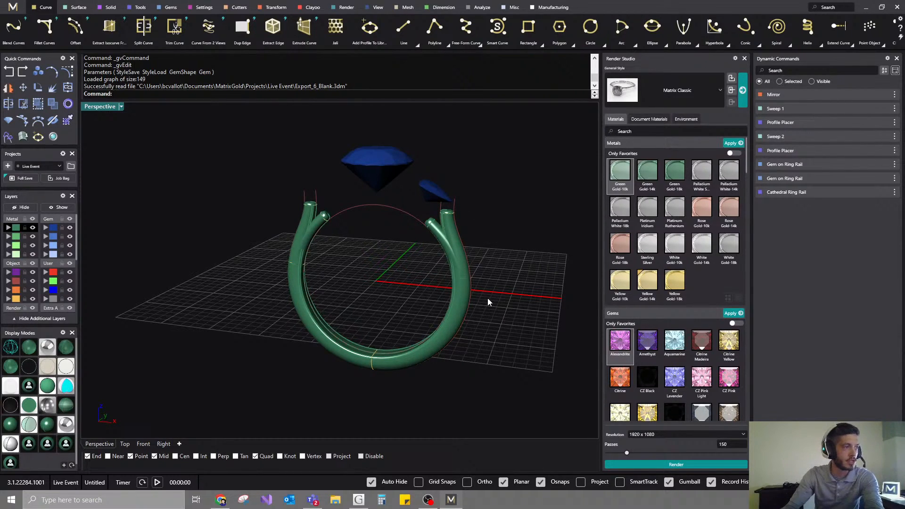
{"action": "right_click_drag", "start_coordinate": [463, 156], "coordinate": [313, 217]}
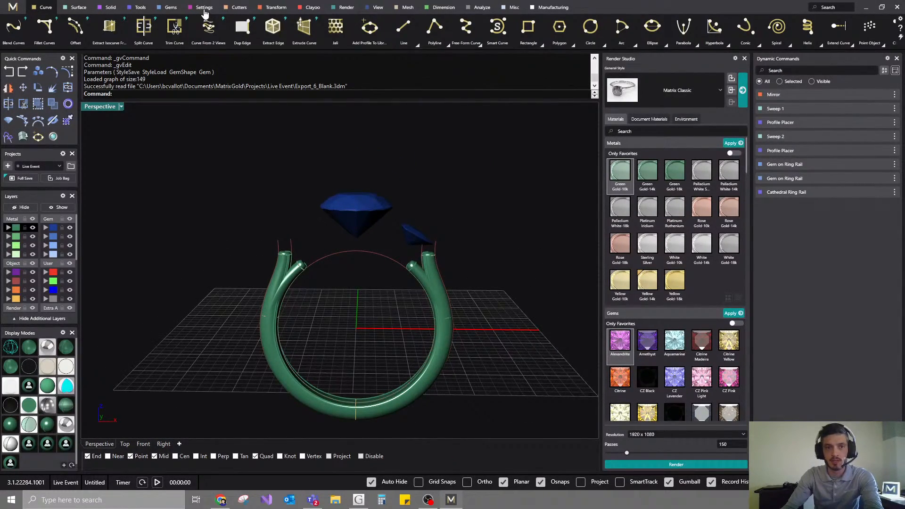
- Create a bezel around the ring's large centre gem
{"action": "left_click", "coordinate": [203, 8]}
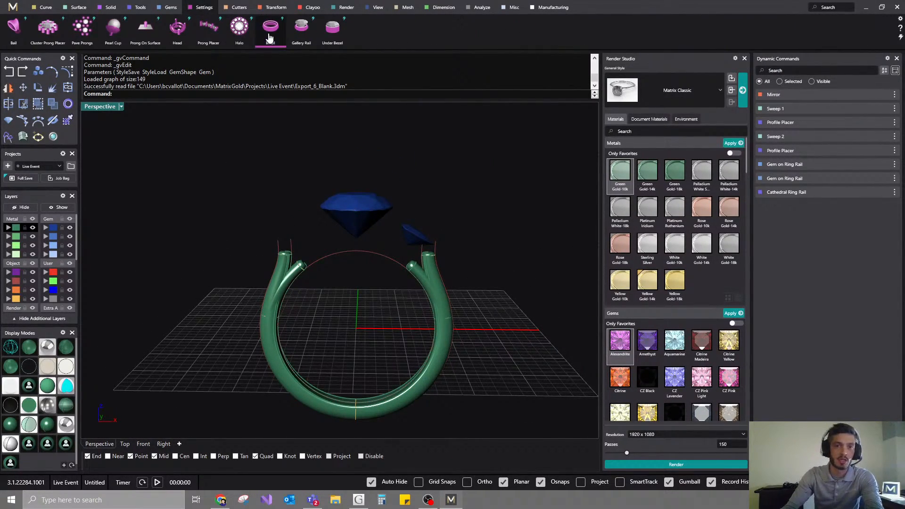
{"action": "right_click_drag", "start_coordinate": [348, 237], "coordinate": [350, 229]}
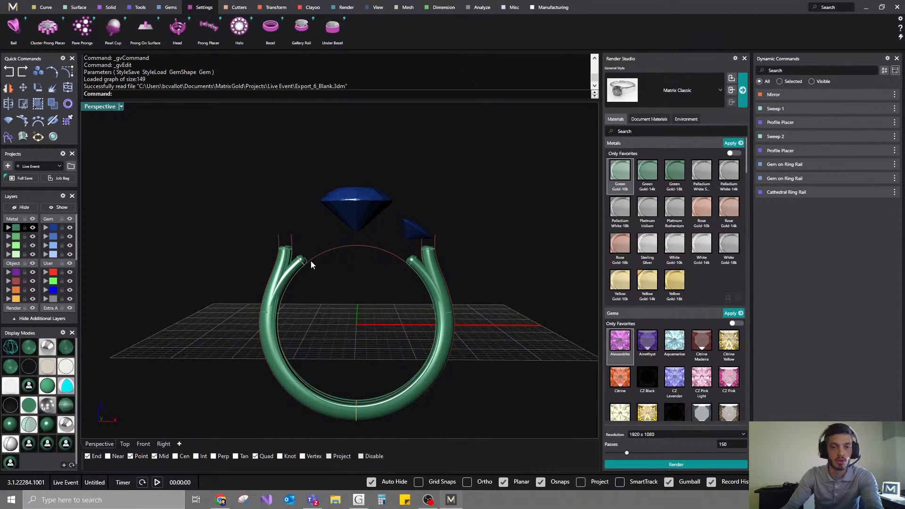
{"action": "left_click", "coordinate": [270, 27]}
{"action": "left_click", "coordinate": [362, 215]}
{"action": "right_click", "coordinate": [440, 170]}
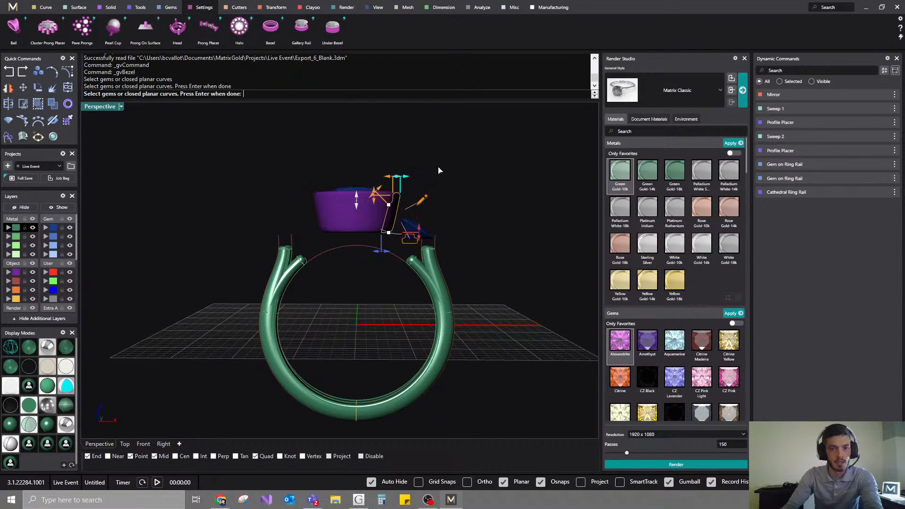
- Lengthen the centre gem's bezel to a height of 5.02 and accept it
{"action": "right_click_drag", "start_coordinate": [439, 172], "coordinate": [431, 205]}
{"action": "scroll", "coordinate": [400, 231], "scroll_direction": "up", "scroll_amount": 5}
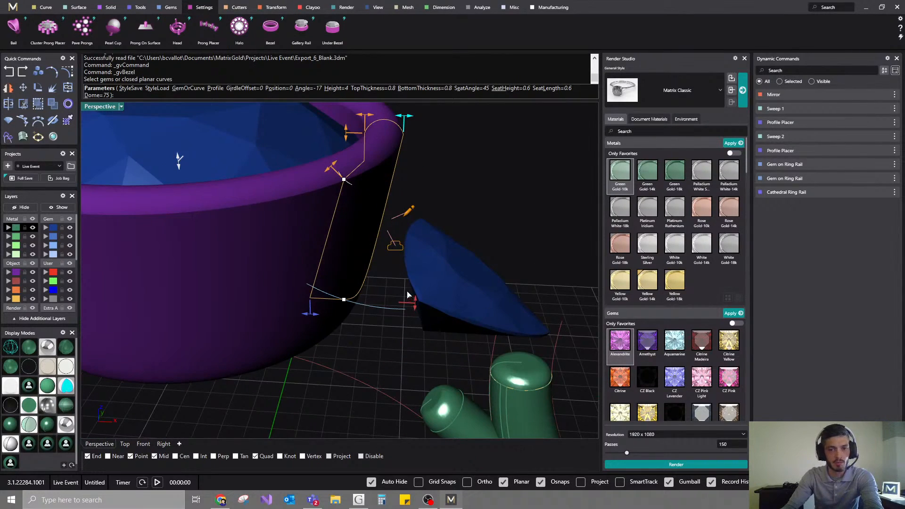
{"action": "left_click_drag", "start_coordinate": [409, 296], "coordinate": [404, 342]}
{"action": "scroll", "coordinate": [403, 343], "scroll_direction": "down", "scroll_amount": 6}
{"action": "right_click_drag", "start_coordinate": [404, 343], "coordinate": [406, 323]}
{"action": "right_click", "coordinate": [314, 323]}
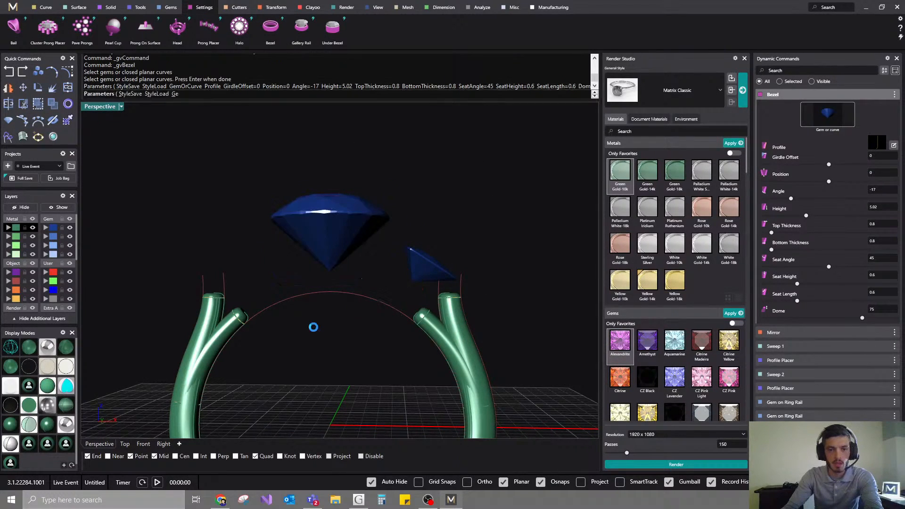
- Create a bezel around the tilted side gem with height 4 and 0.8 top and bottom thickness
{"action": "left_click", "coordinate": [429, 262]}
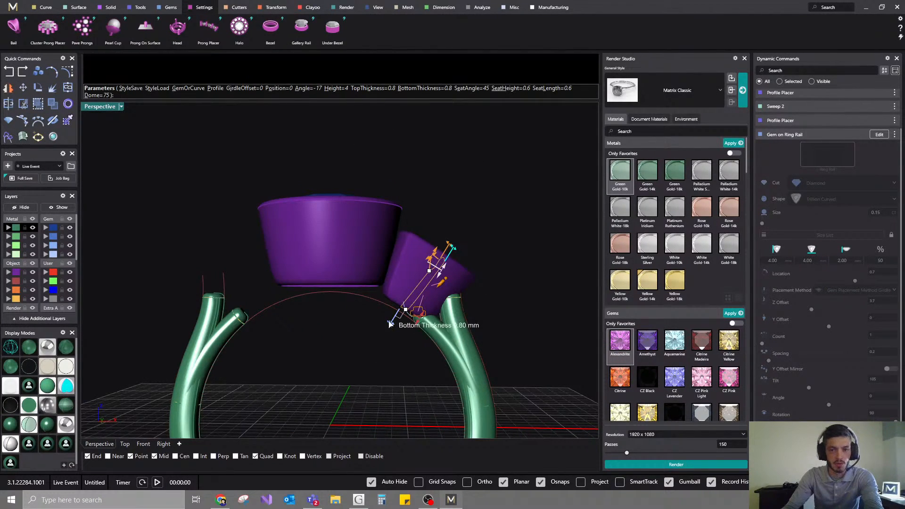
{"action": "left_click", "coordinate": [392, 324]}
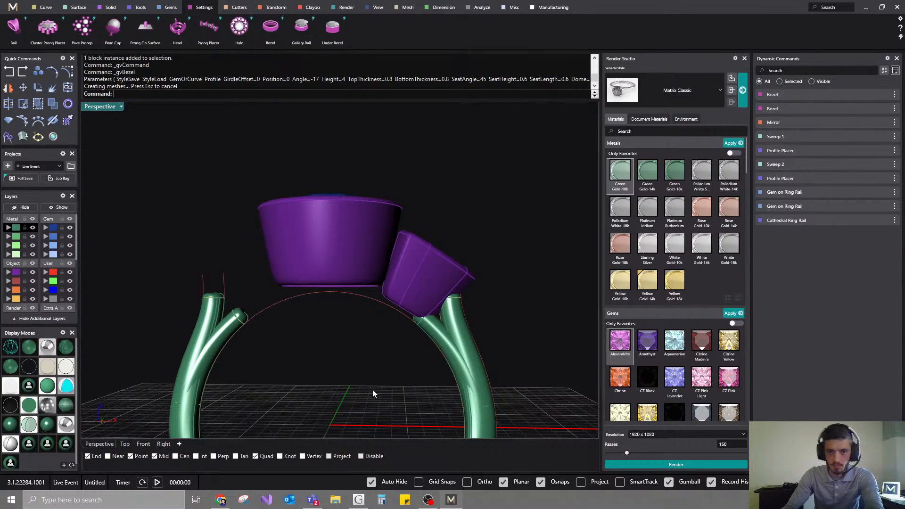
{"action": "right_click_drag", "start_coordinate": [381, 372], "coordinate": [392, 302], "text": "shift"}
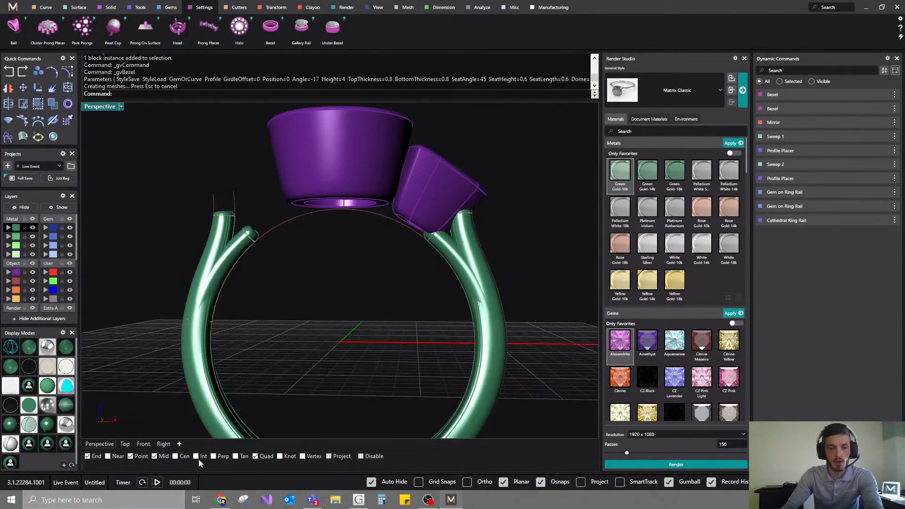
- Examine how the bottoms of both bezels sit against the finger rail, in the Front and Perspective views
{"action": "left_click", "coordinate": [143, 444]}
{"action": "scroll", "coordinate": [338, 195], "scroll_direction": "up", "scroll_amount": 5}
{"action": "scroll", "coordinate": [338, 198], "scroll_direction": "down", "scroll_amount": 3}
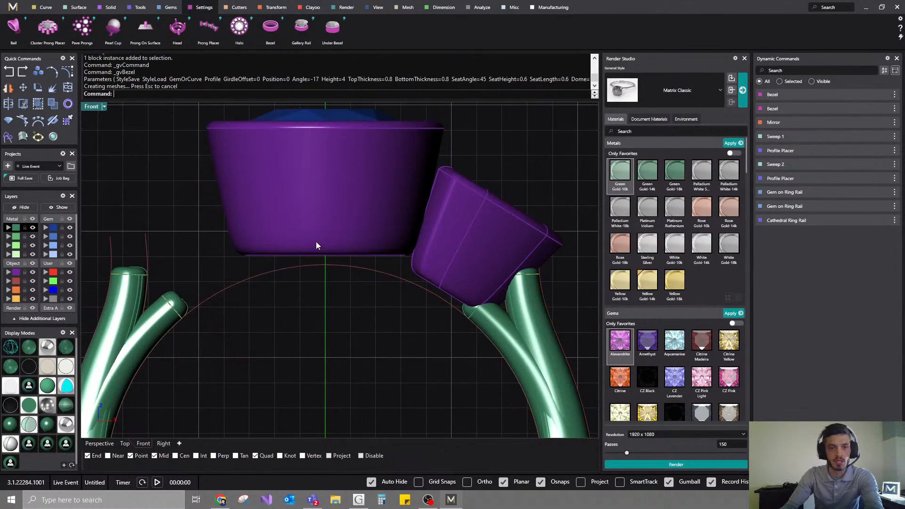
{"action": "left_click", "coordinate": [316, 241]}
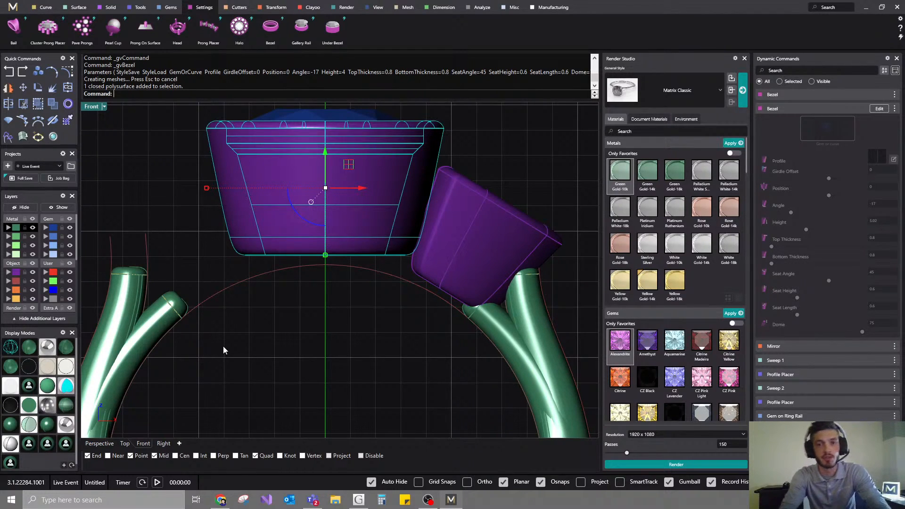
{"action": "left_click", "coordinate": [172, 222]}
{"action": "left_click", "coordinate": [97, 443]}
{"action": "right_click_drag", "start_coordinate": [487, 263], "coordinate": [344, 238]}
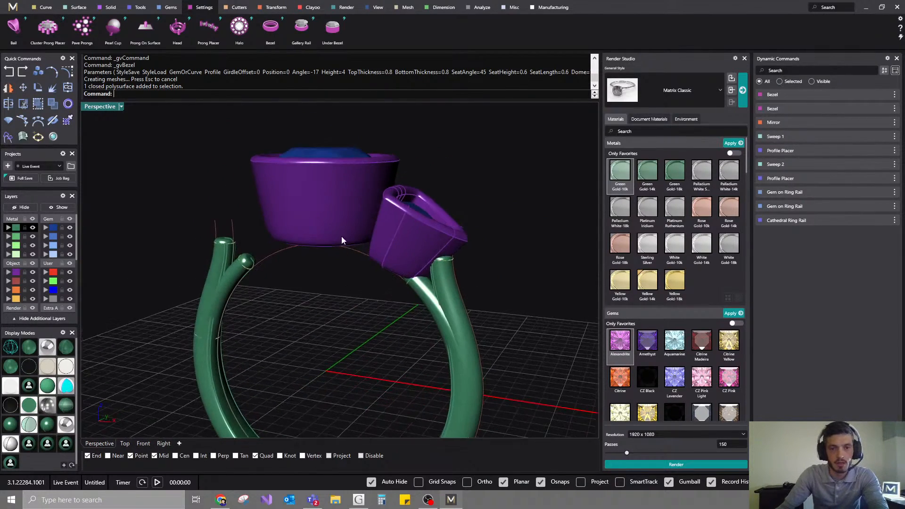
- Pull the centre bezel's base to the ring rail with Pull To Rail and accept the result
{"action": "left_click", "coordinate": [278, 11]}
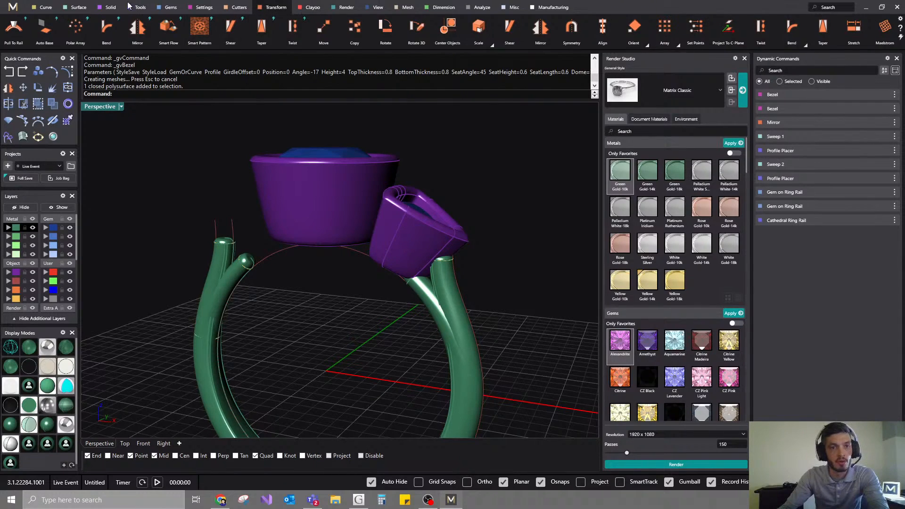
{"action": "left_click", "coordinate": [13, 28]}
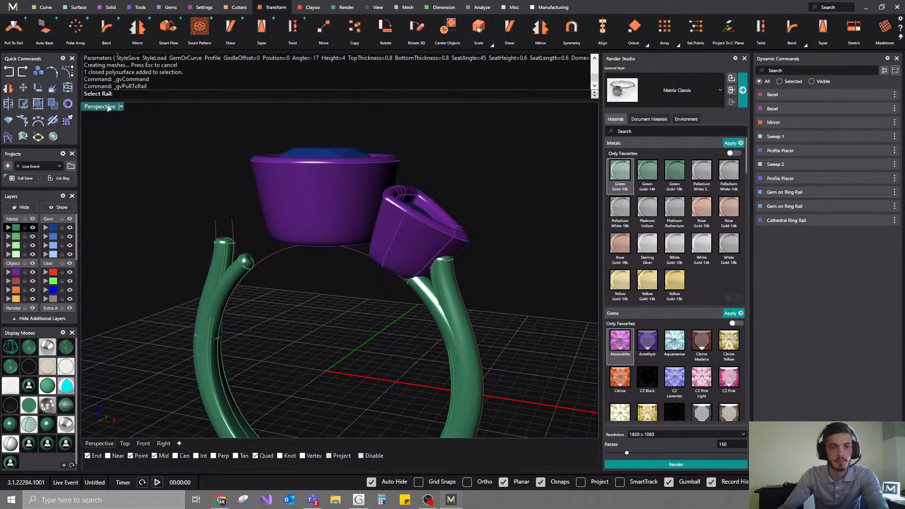
{"action": "left_click", "coordinate": [271, 261]}
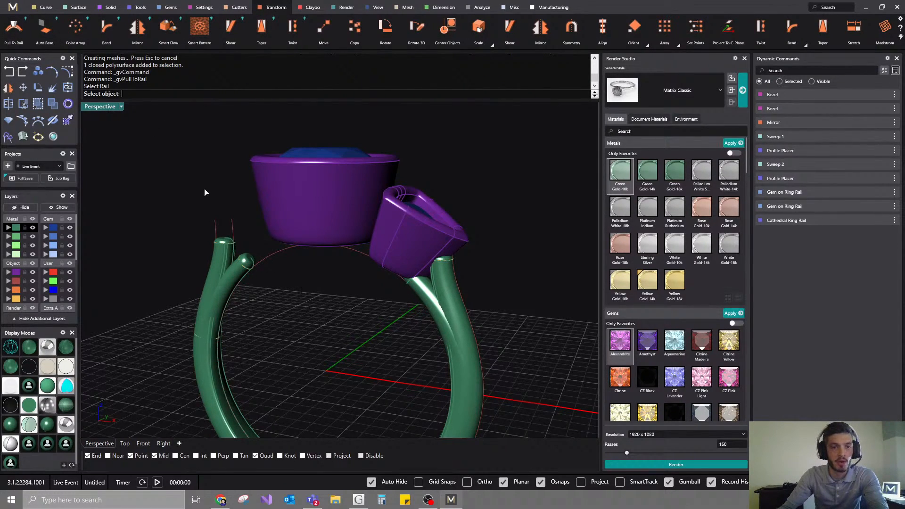
{"action": "left_click", "coordinate": [290, 231]}
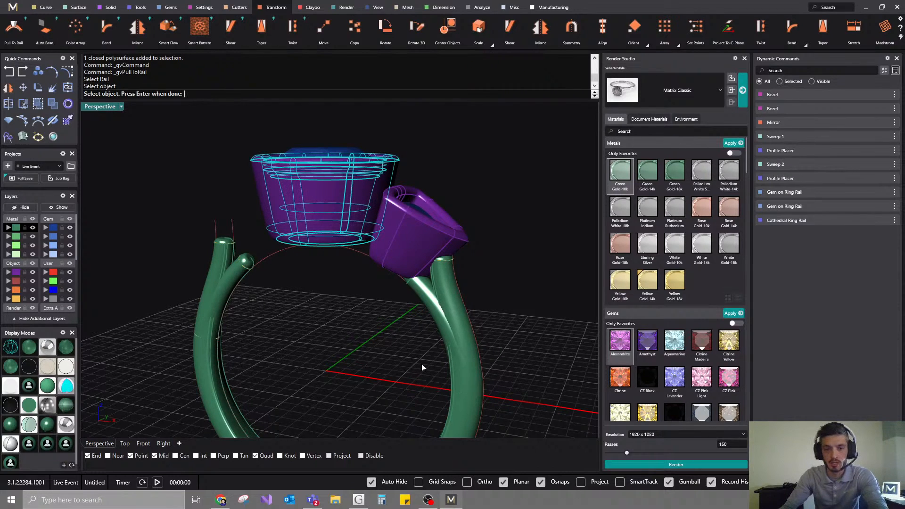
{"action": "key", "text": "Return"}
{"action": "mouse_move", "coordinate": [369, 346]}
{"action": "right_mouse_down"}
{"action": "mouse_move", "coordinate": [362, 347]}
{"action": "mouse_move", "coordinate": [377, 338]}
{"action": "right_mouse_up"}
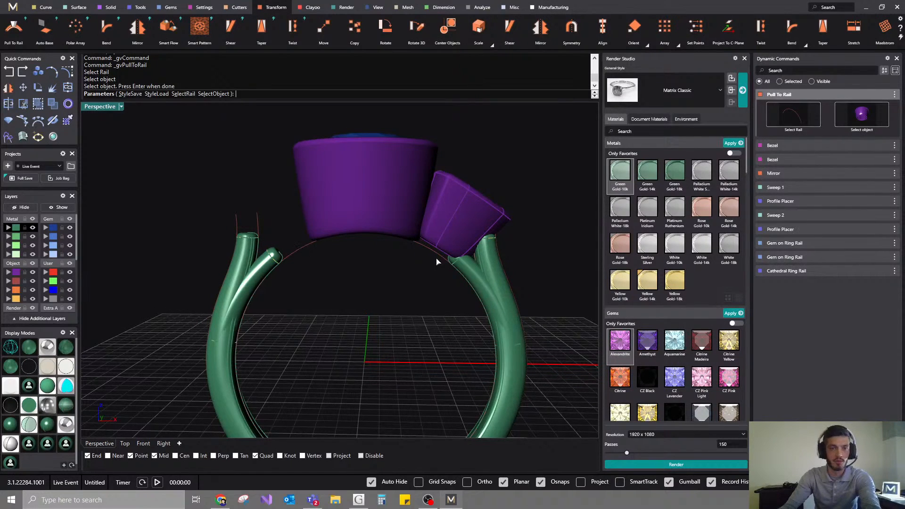
{"action": "key", "text": "Return"}
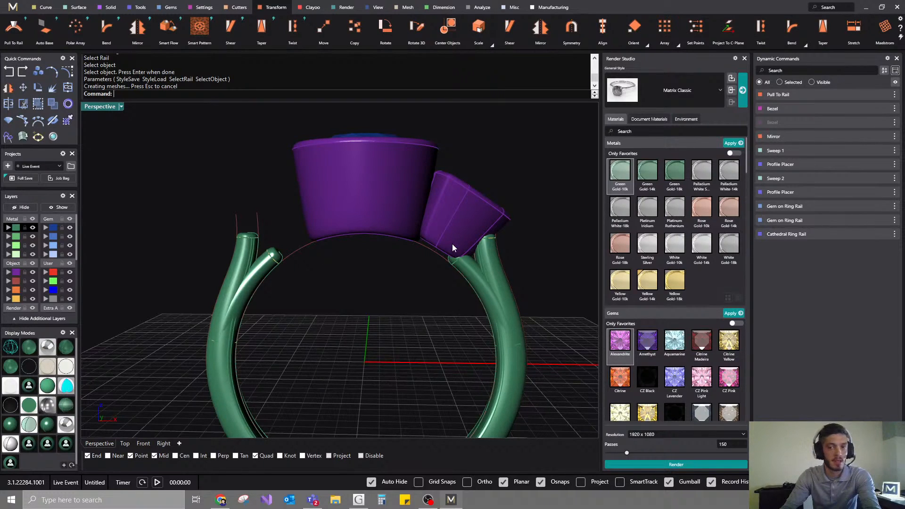
{"action": "key", "text": "Return"}
{"action": "left_click", "coordinate": [429, 252]}
{"action": "left_click", "coordinate": [447, 263]}
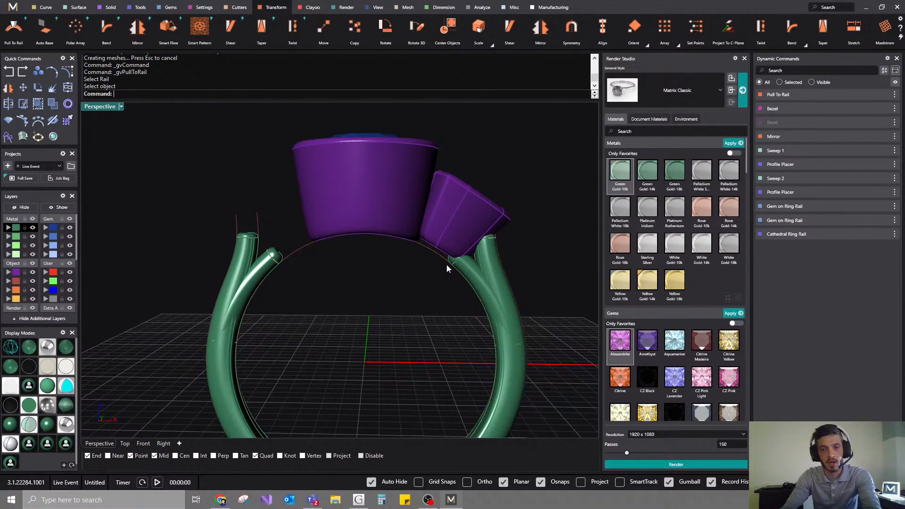
- Pull the side bezel's base to the ring rail with Pull To Rail and accept the result
{"action": "key", "text": "Return"}
{"action": "key", "text": "Return"}
{"action": "left_click", "coordinate": [432, 253]}
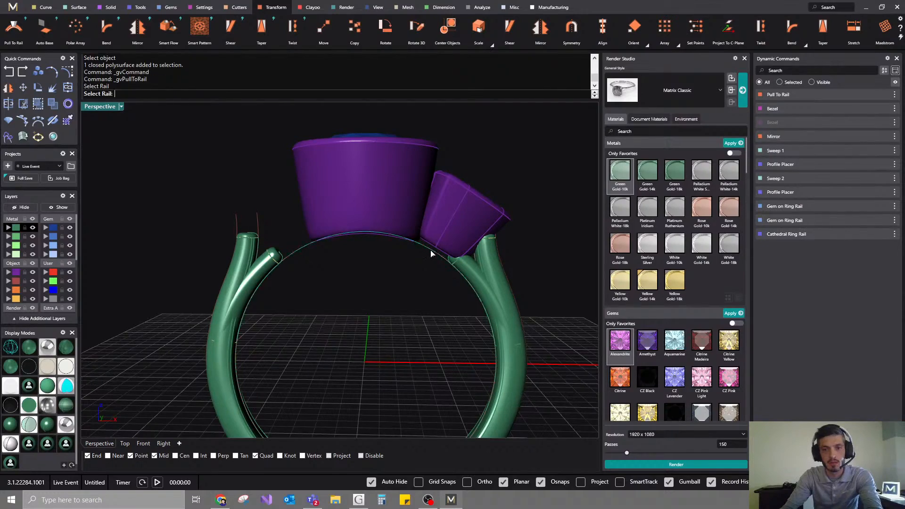
{"action": "left_click", "coordinate": [443, 237]}
{"action": "key", "text": "Return"}
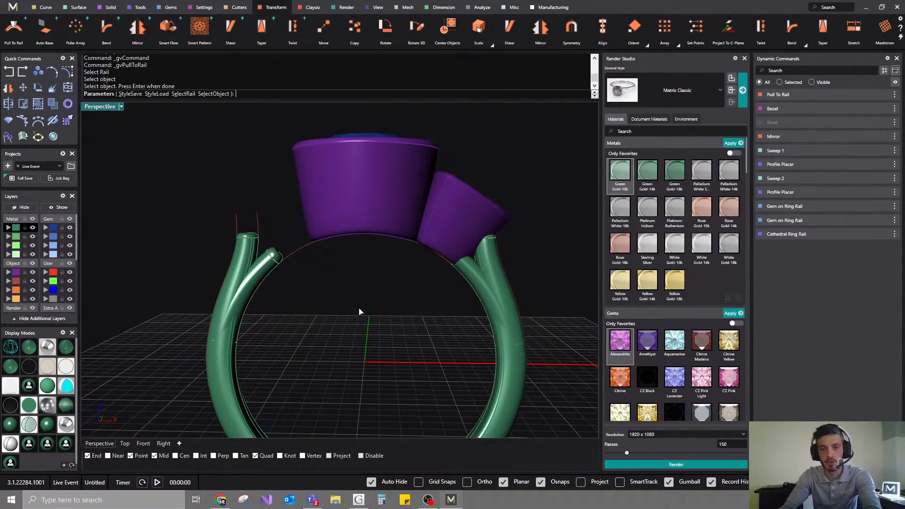
{"action": "right_click_drag", "start_coordinate": [360, 311], "coordinate": [430, 321]}
{"action": "key", "text": "Return"}
- Mirror the fitted side bezel together with its gem onto the opposite side of the ring
{"action": "left_click", "coordinate": [429, 272]}
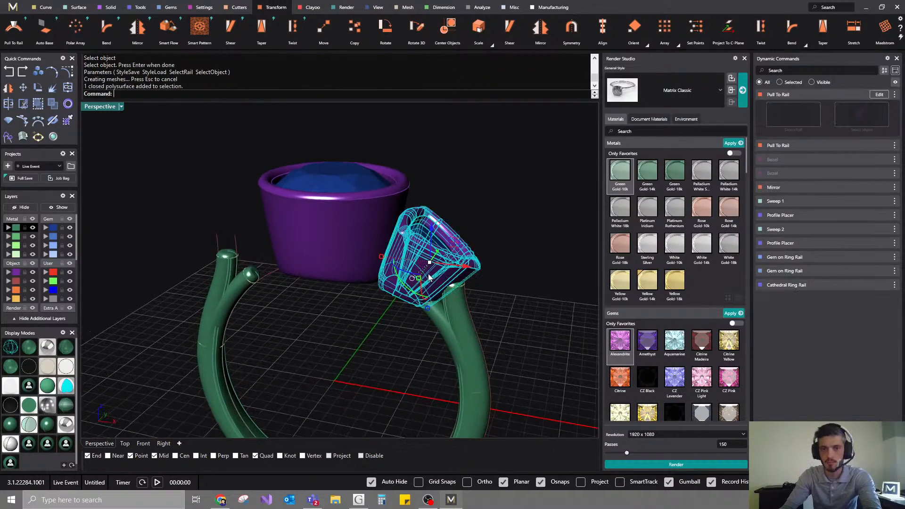
{"action": "left_click", "coordinate": [439, 244], "text": "shift"}
{"action": "left_click", "coordinate": [143, 33]}
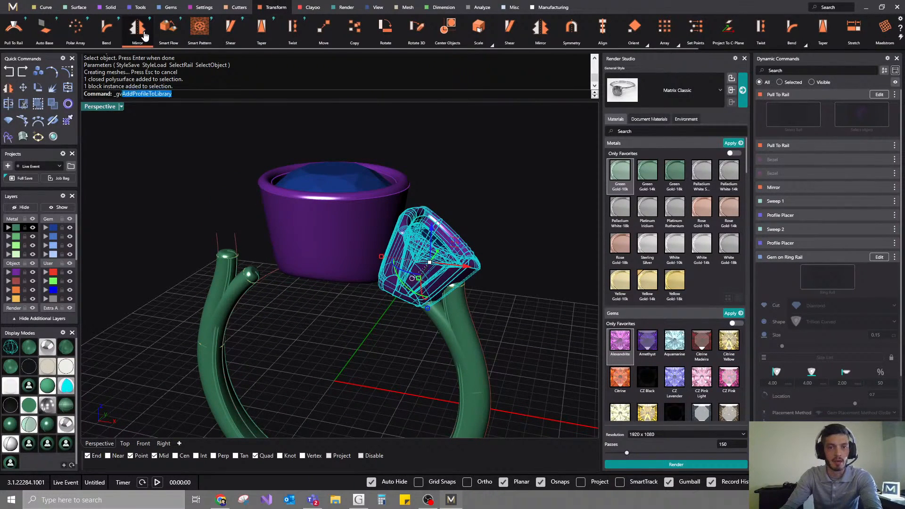
{"action": "right_click", "coordinate": [508, 160]}
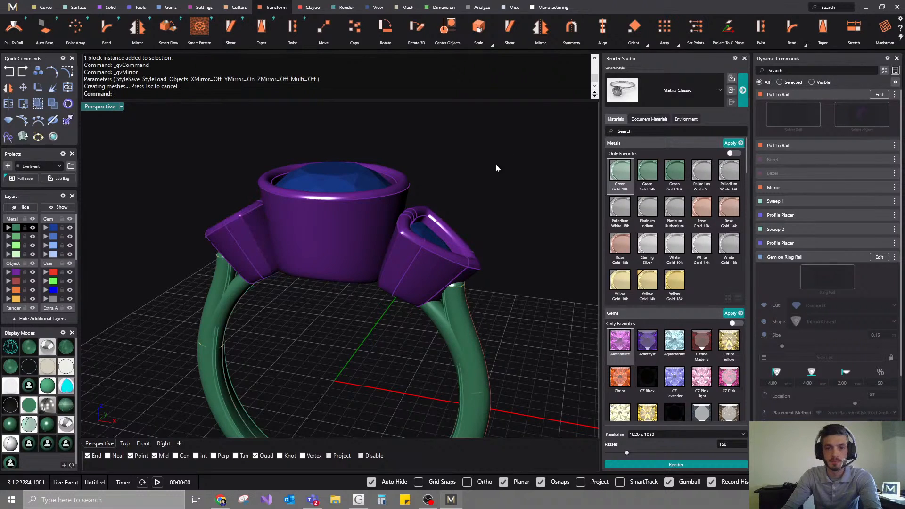
{"action": "right_click_drag", "start_coordinate": [365, 288], "coordinate": [406, 196]}
{"action": "scroll", "coordinate": [375, 264], "scroll_direction": "down", "scroll_amount": 6}
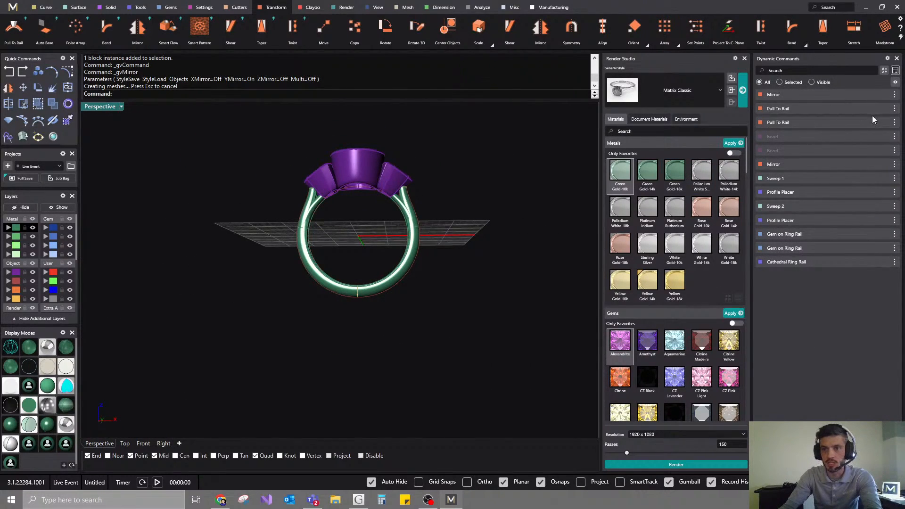
{"action": "right_click_drag", "start_coordinate": [462, 152], "coordinate": [454, 185]}
- Edit the cathedral ring rail's US finger size, trying 5 3/4 and accepting 7 1/2
{"action": "mouse_move", "coordinate": [783, 269]}
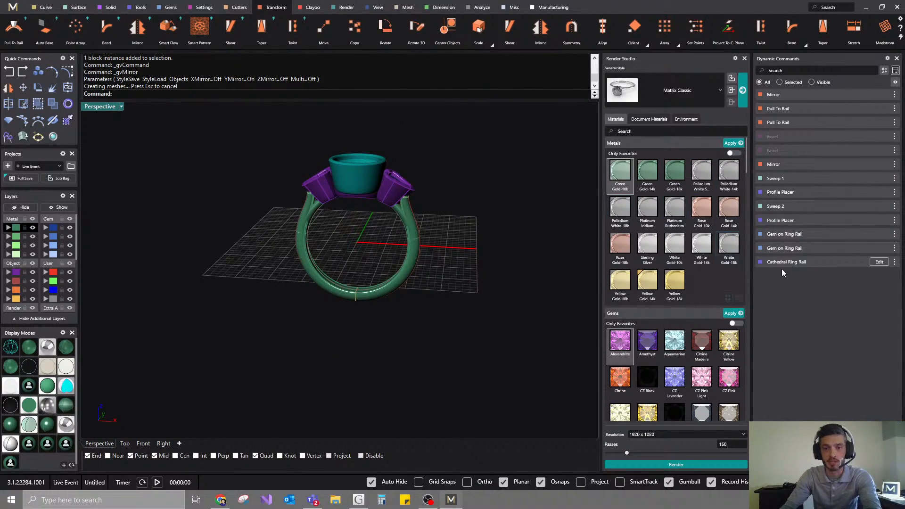
{"action": "left_click", "coordinate": [879, 262]}
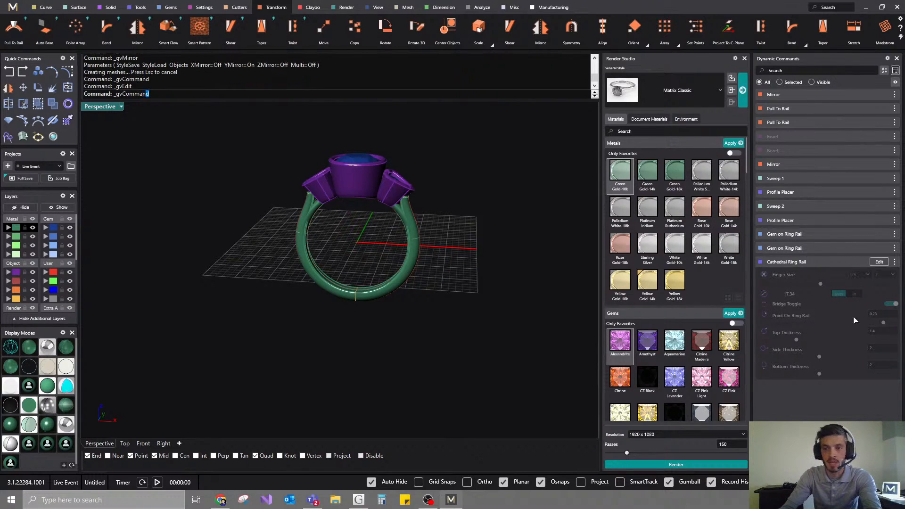
{"action": "left_click_drag", "start_coordinate": [814, 285], "coordinate": [810, 285]}
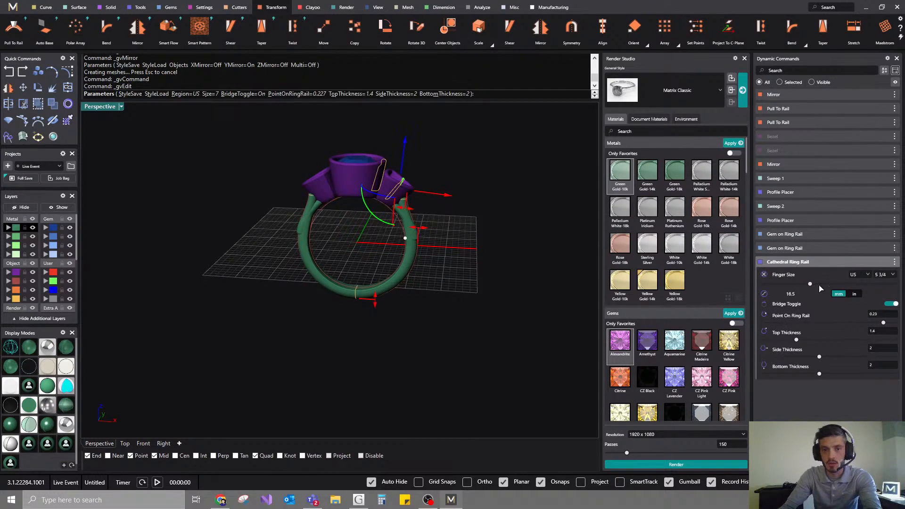
{"action": "right_click", "coordinate": [815, 287]}
{"action": "right_click", "coordinate": [683, 270]}
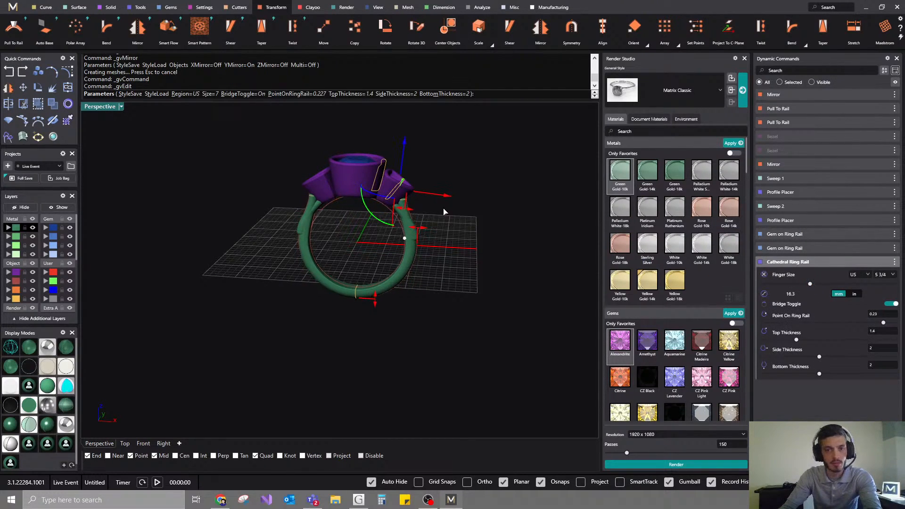
{"action": "left_click", "coordinate": [520, 348]}
{"action": "left_click_drag", "start_coordinate": [810, 285], "coordinate": [825, 286]}
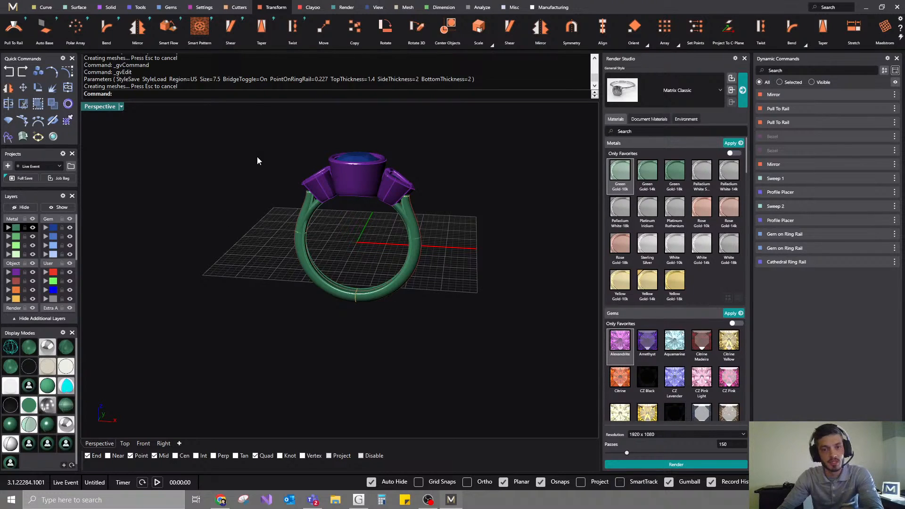
{"action": "right_click_drag", "start_coordinate": [465, 183], "coordinate": [517, 202]}
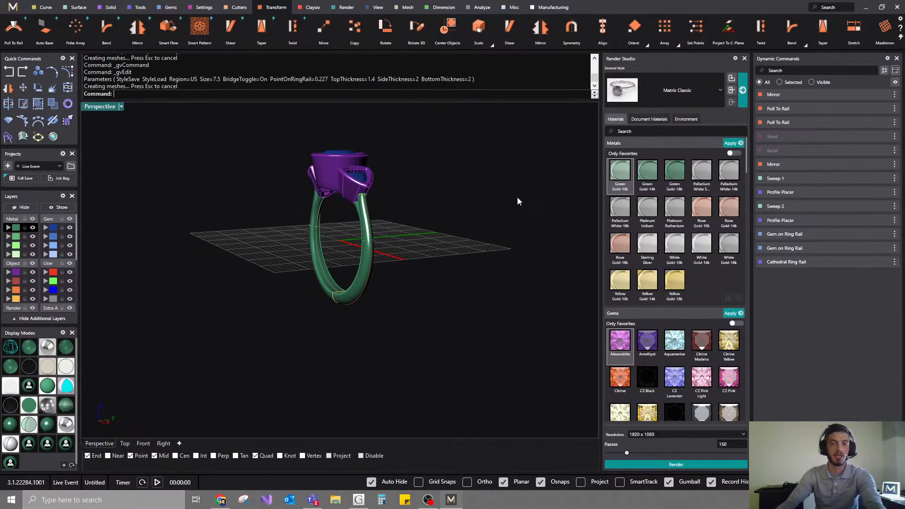
- Add a dynamic sprue with a base of thickness 1 beneath the ring shank and accept it
{"action": "left_click", "coordinate": [550, 9]}
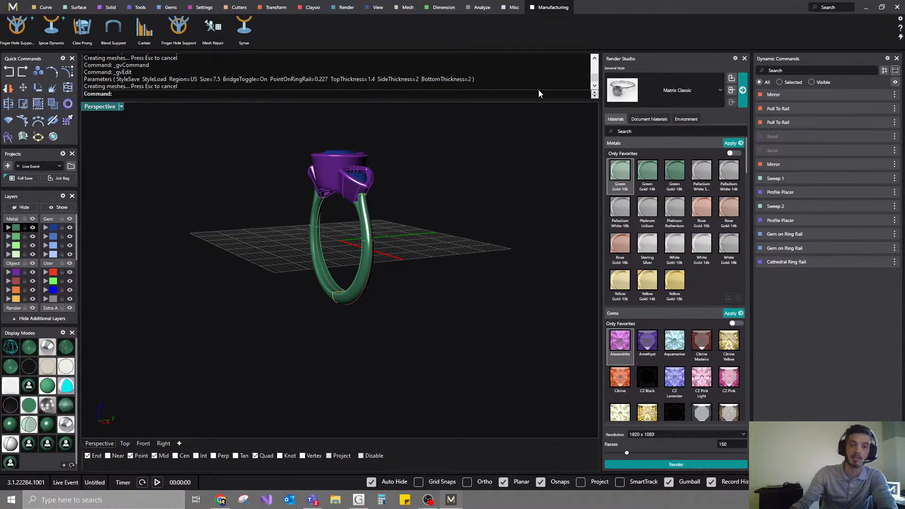
{"action": "right_click_drag", "start_coordinate": [376, 265], "coordinate": [417, 224]}
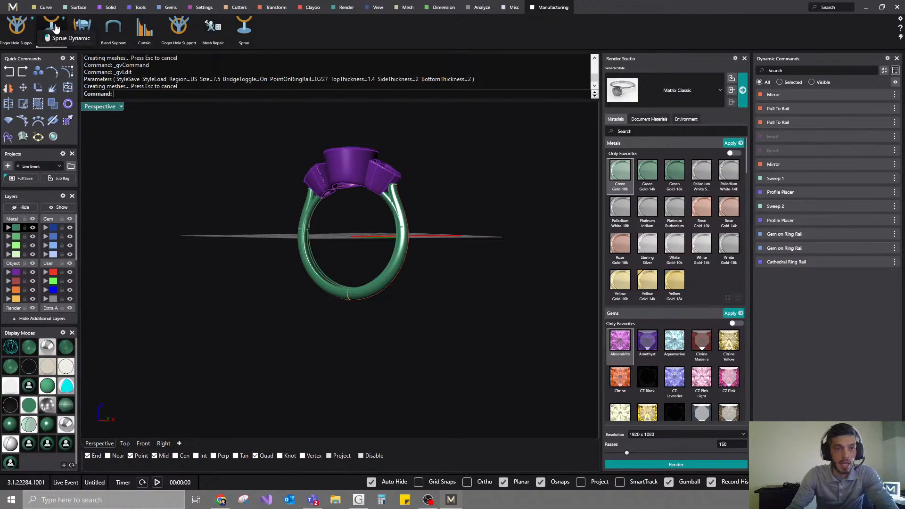
{"action": "right_click_drag", "start_coordinate": [281, 222], "coordinate": [256, 167]}
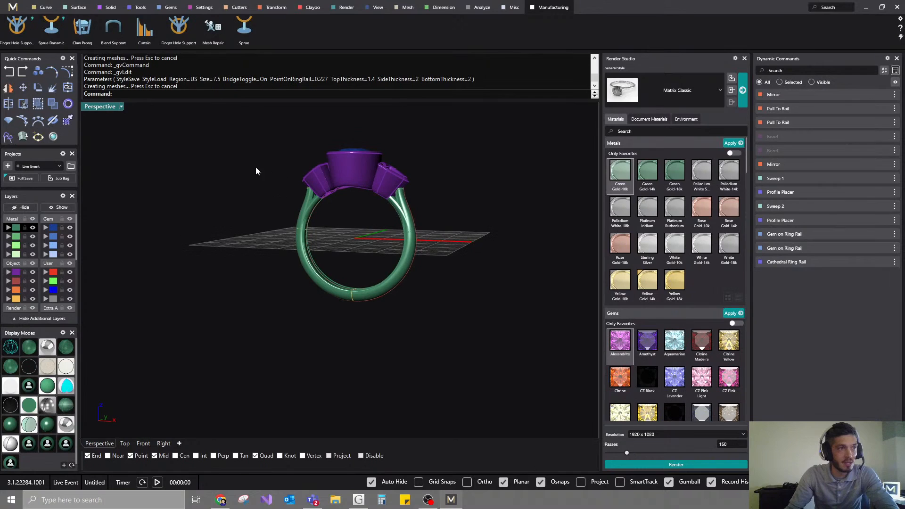
{"action": "left_click", "coordinate": [50, 31]}
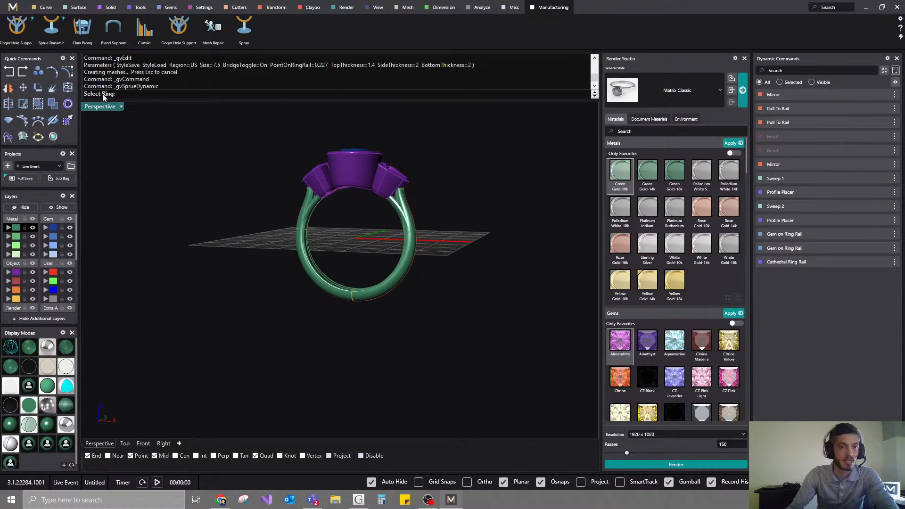
{"action": "left_click", "coordinate": [375, 296]}
{"action": "key", "text": "Return"}
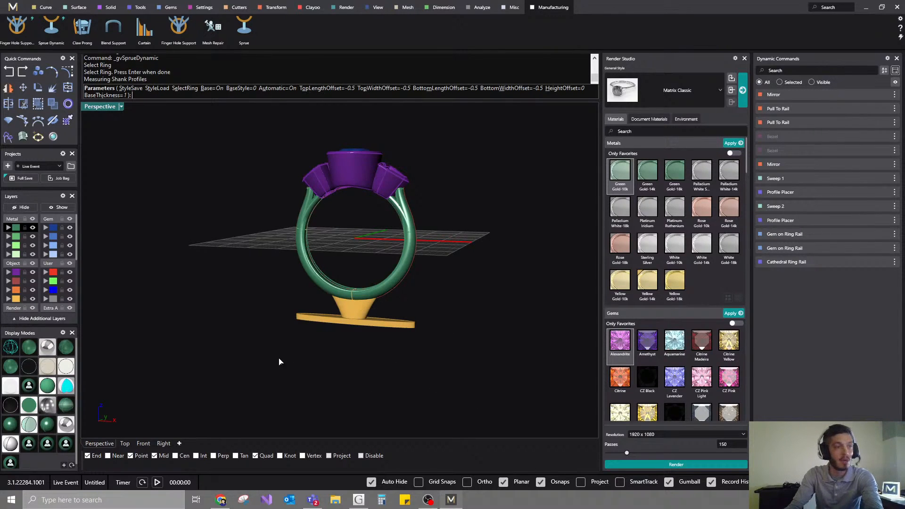
{"action": "right_click_drag", "start_coordinate": [409, 193], "coordinate": [294, 328]}
{"action": "right_click_drag", "start_coordinate": [389, 321], "coordinate": [465, 305]}
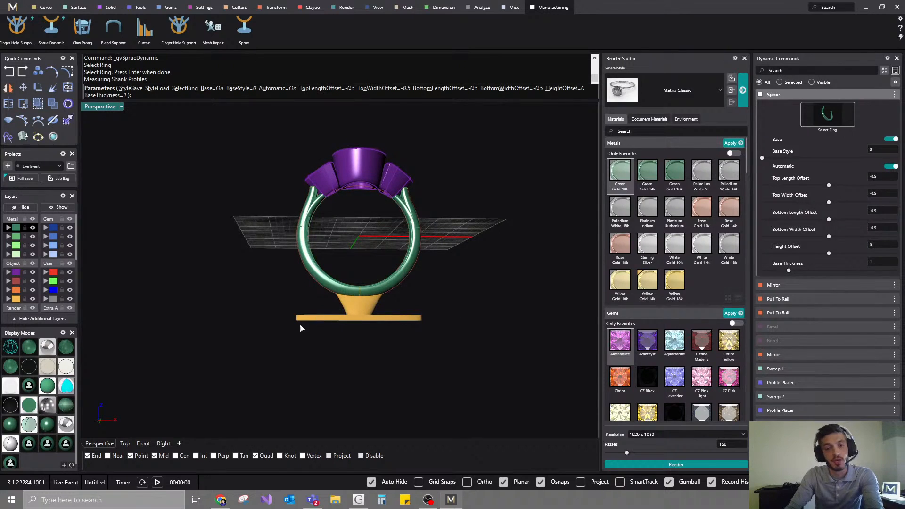
{"action": "right_click_drag", "start_coordinate": [362, 327], "coordinate": [366, 323]}
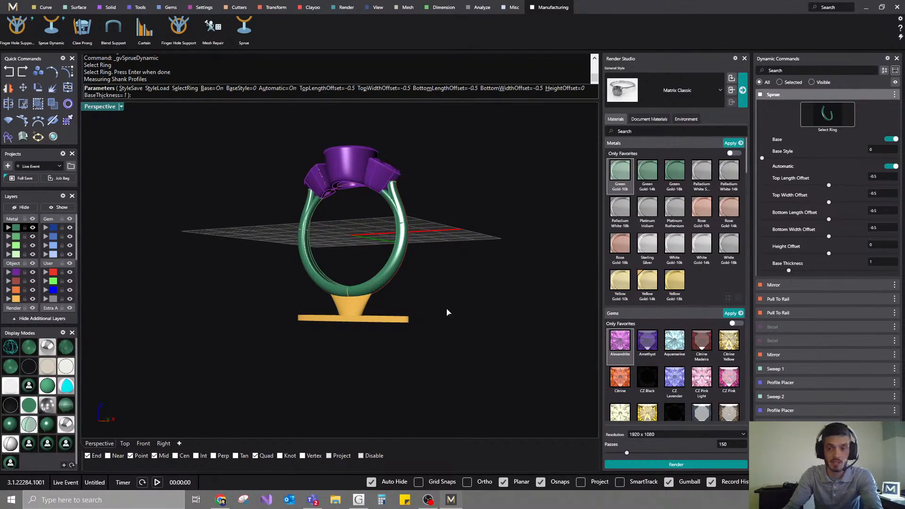
{"action": "right_click_drag", "start_coordinate": [448, 312], "coordinate": [430, 313]}
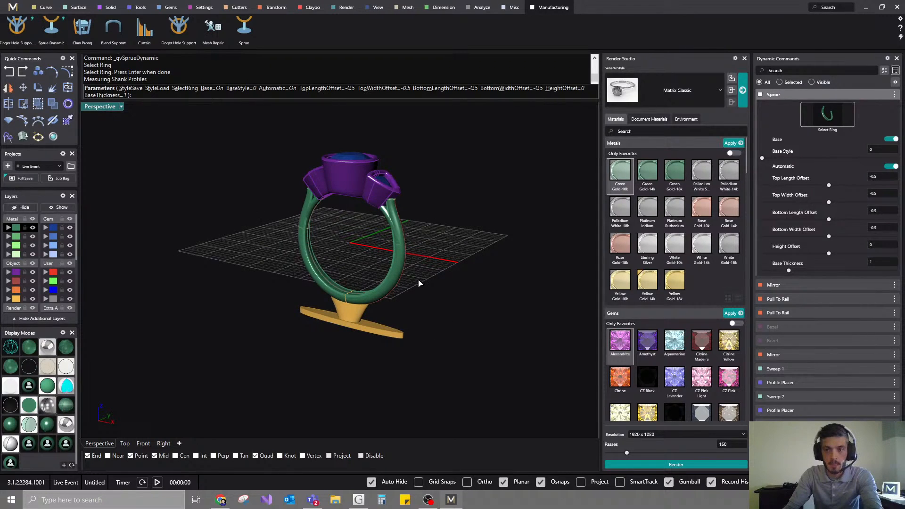
{"action": "key", "text": "Return"}
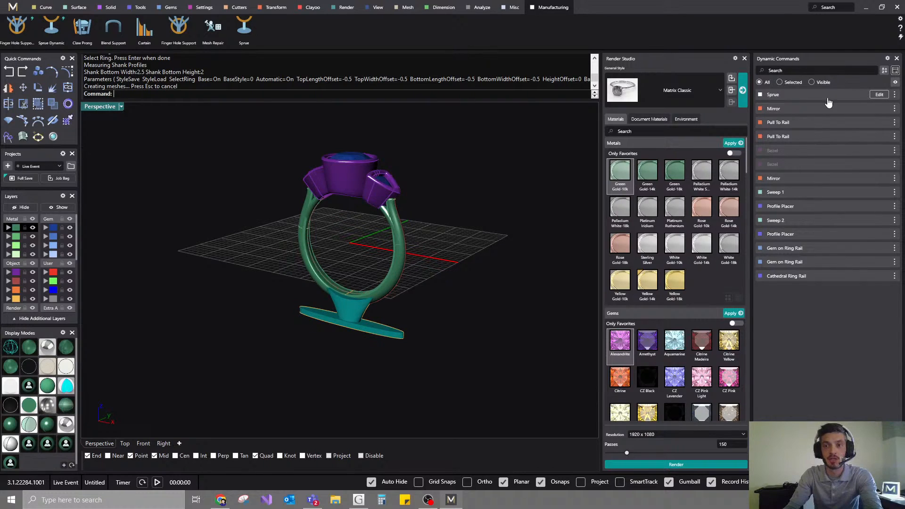
- Edit the cathedral ring rail's US finger size again, trying 4 3/4 and accepting 9
{"action": "right_click_drag", "start_coordinate": [494, 232], "coordinate": [516, 234]}
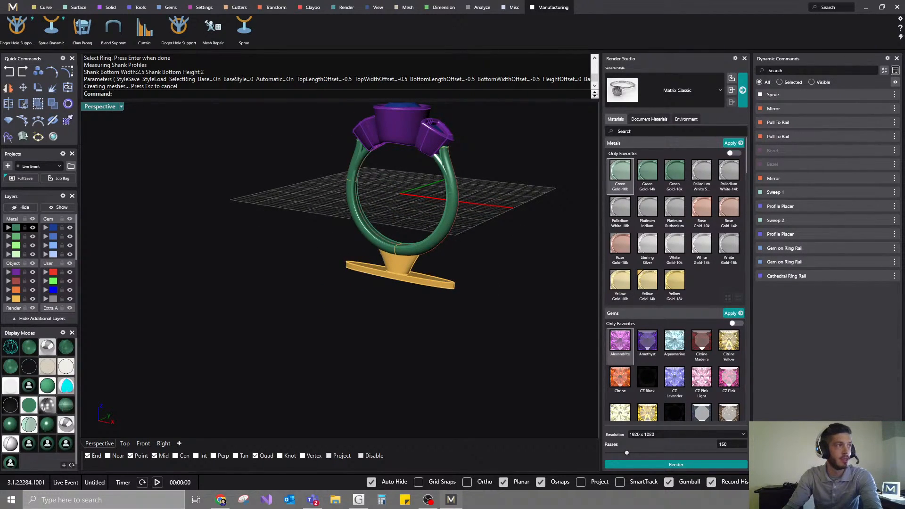
{"action": "left_click", "coordinate": [877, 277]}
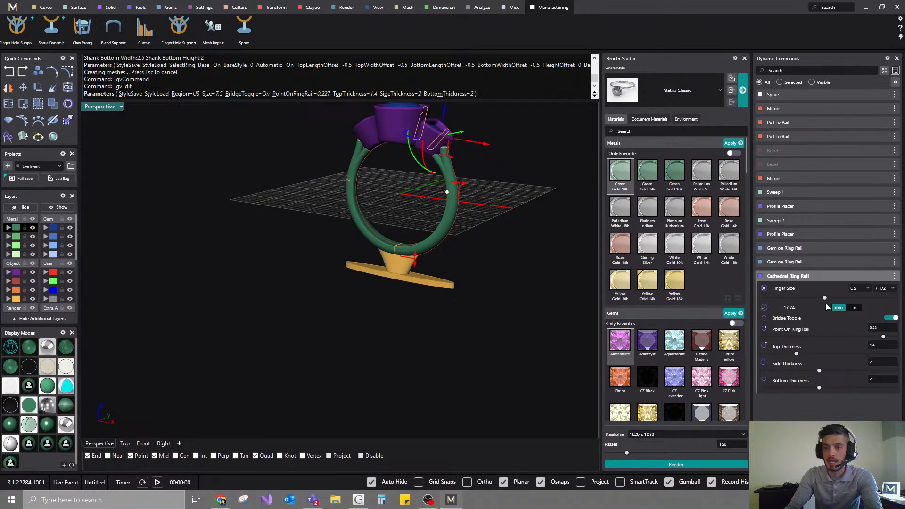
{"action": "left_click_drag", "start_coordinate": [825, 299], "coordinate": [803, 304]}
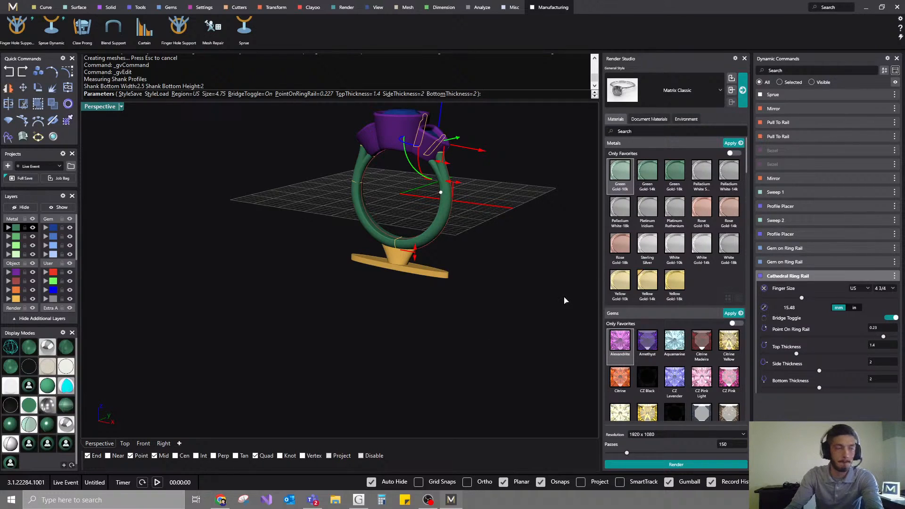
{"action": "left_click_drag", "start_coordinate": [802, 298], "coordinate": [837, 301]}
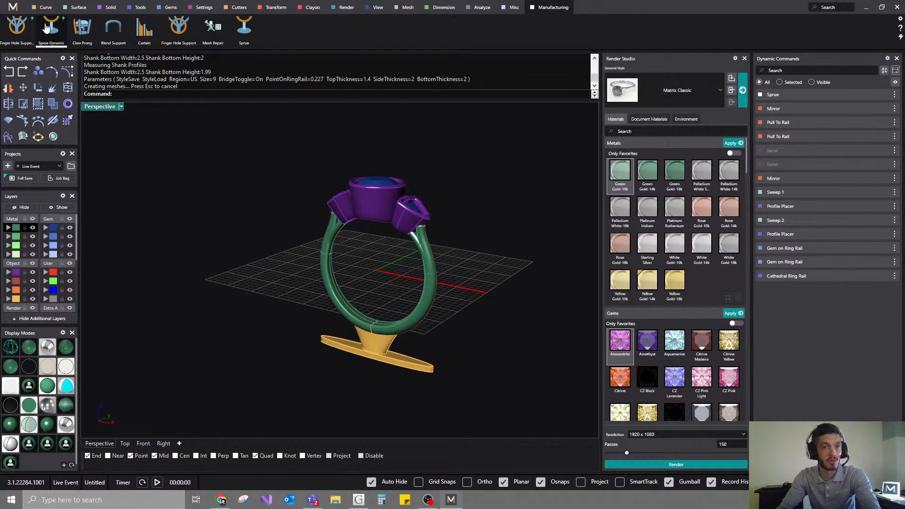
- Start a dynamic finger hole support on the shank and move its first support's contact point to about U 0.89, V 0.93
{"action": "left_click", "coordinate": [29, 31]}
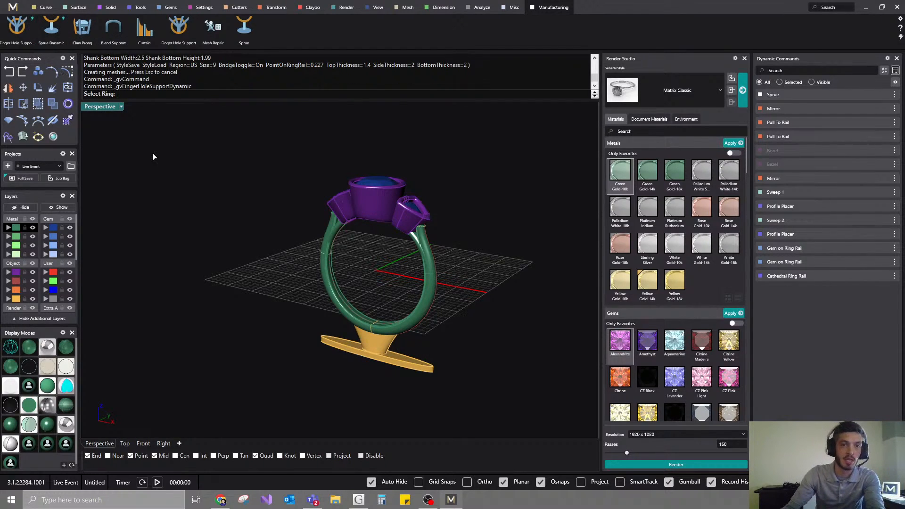
{"action": "left_click", "coordinate": [346, 312]}
{"action": "left_click", "coordinate": [345, 311]}
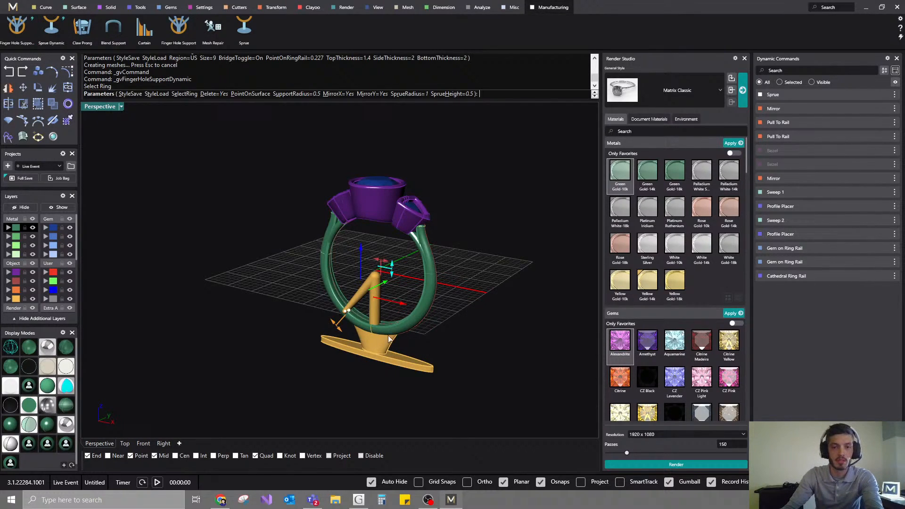
{"action": "scroll", "coordinate": [347, 312], "scroll_direction": "up", "scroll_amount": 5}
{"action": "scroll", "coordinate": [344, 330], "scroll_direction": "down", "scroll_amount": 6}
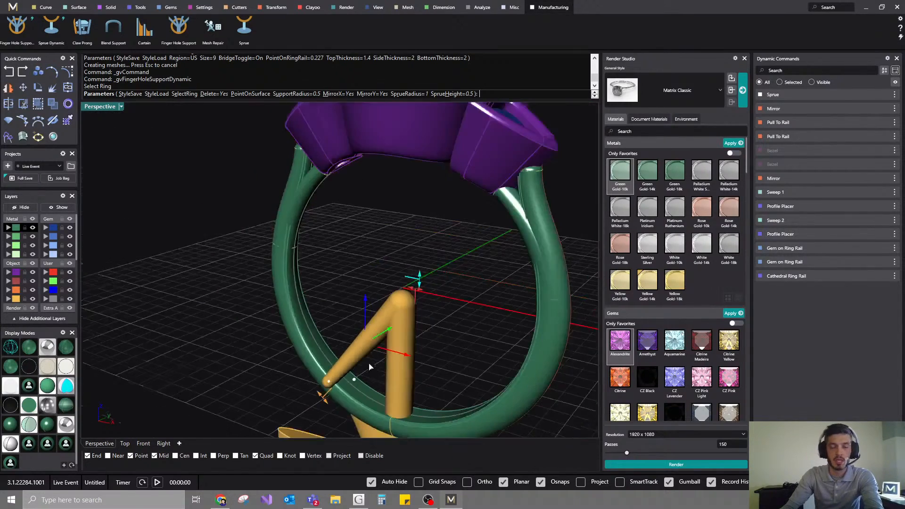
{"action": "right_click_drag", "start_coordinate": [332, 429], "coordinate": [336, 404]}
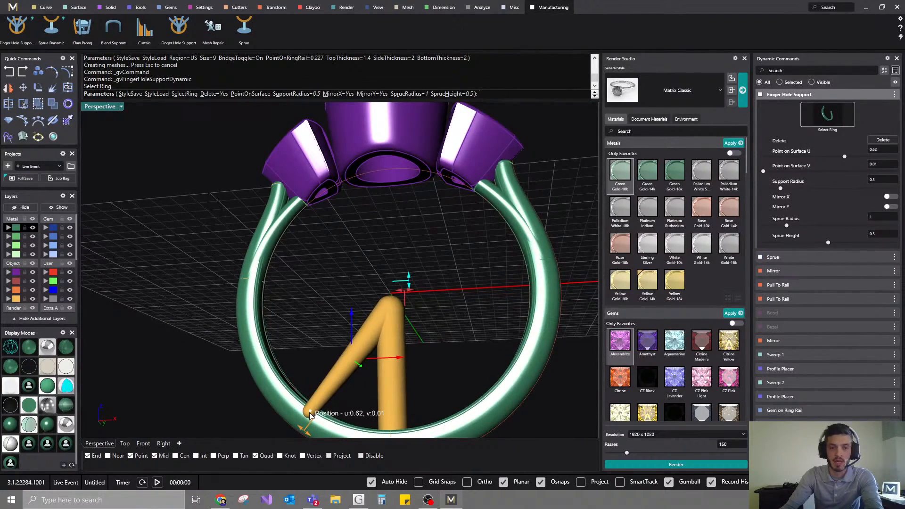
{"action": "left_click_drag", "start_coordinate": [308, 410], "coordinate": [299, 245]}
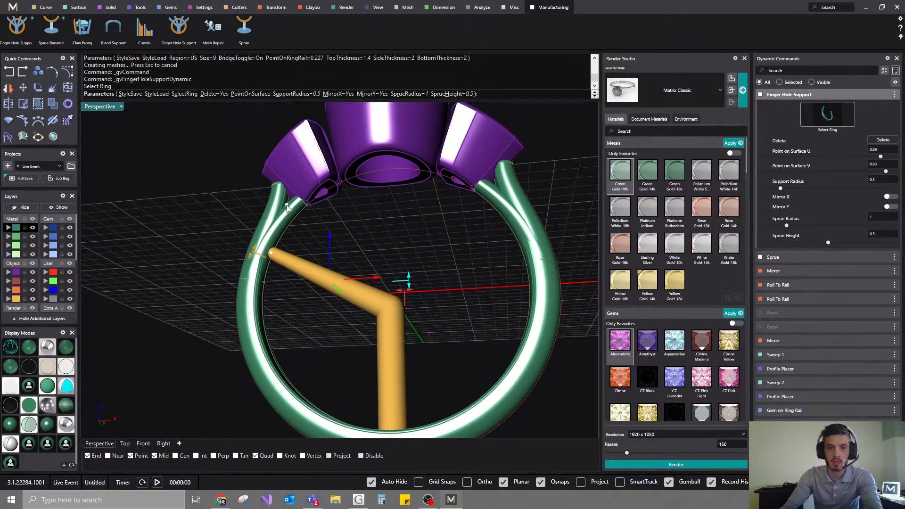
- Add a second support near the shank's split at about U 0.97, V 0.22 and mirror it in X
{"action": "right_click_drag", "start_coordinate": [287, 225], "coordinate": [302, 264]}
{"action": "scroll", "coordinate": [274, 219], "scroll_direction": "up", "scroll_amount": 7}
{"action": "left_click", "coordinate": [308, 175]}
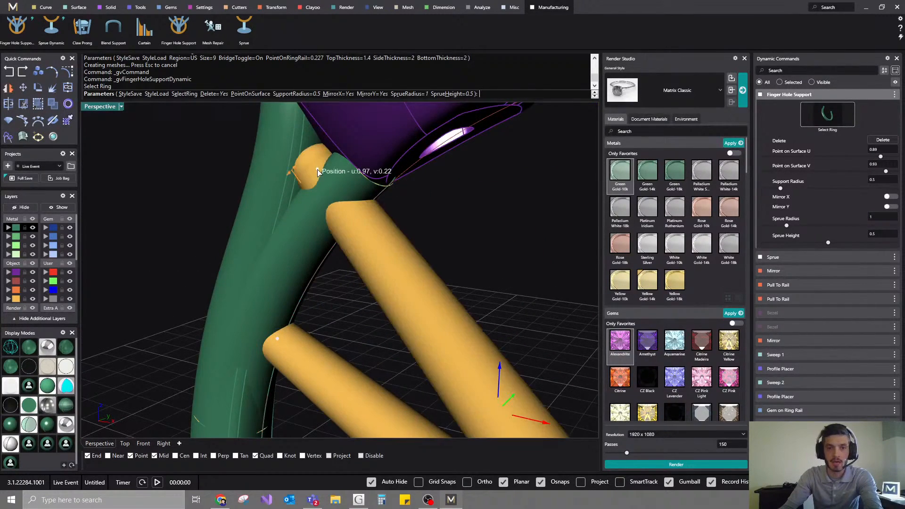
{"action": "scroll", "coordinate": [342, 226], "scroll_direction": "down", "scroll_amount": 7}
{"action": "right_click_drag", "start_coordinate": [342, 225], "coordinate": [344, 181]}
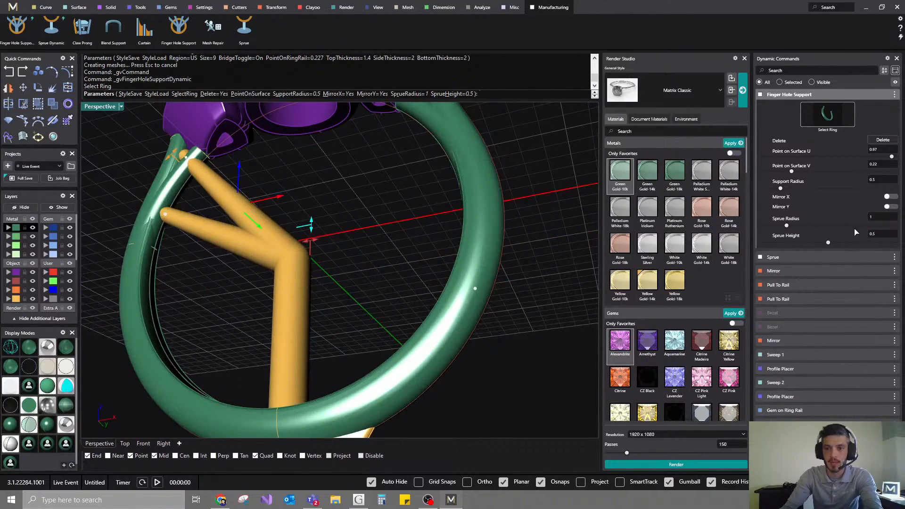
{"action": "left_click", "coordinate": [892, 197]}
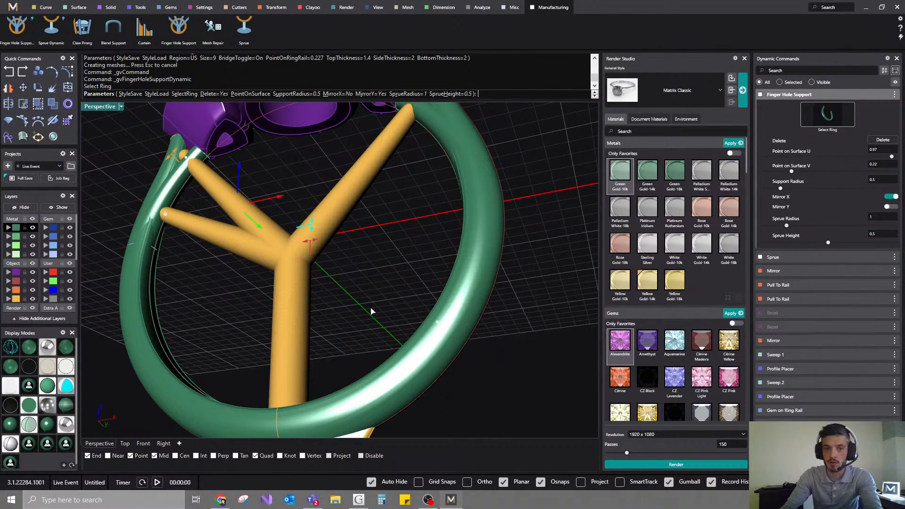
- Move the lower support's contact point to about U 0.86, V 0.25, set its radius to 0.37 mm and mirror it in X
{"action": "scroll", "coordinate": [165, 219], "scroll_direction": "down", "scroll_amount": 3}
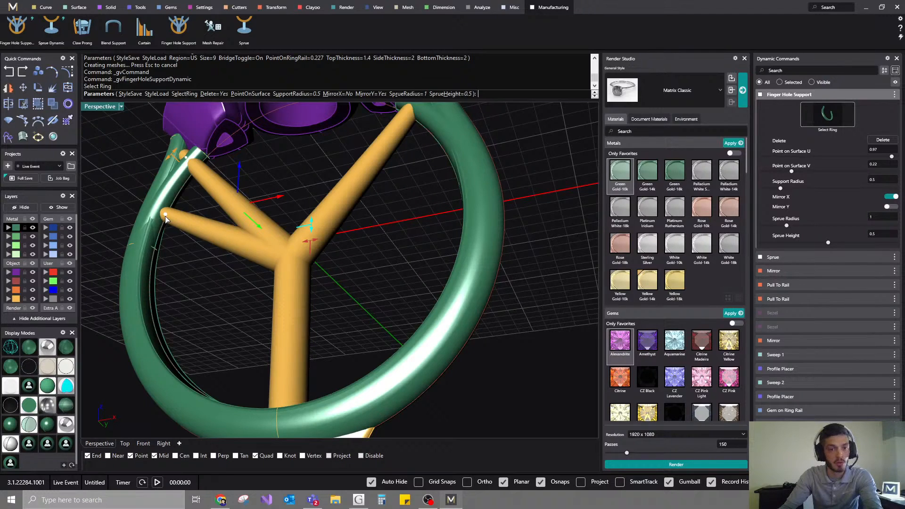
{"action": "right_click_drag", "start_coordinate": [165, 219], "coordinate": [196, 228]}
{"action": "scroll", "coordinate": [146, 180], "scroll_direction": "up", "scroll_amount": 6}
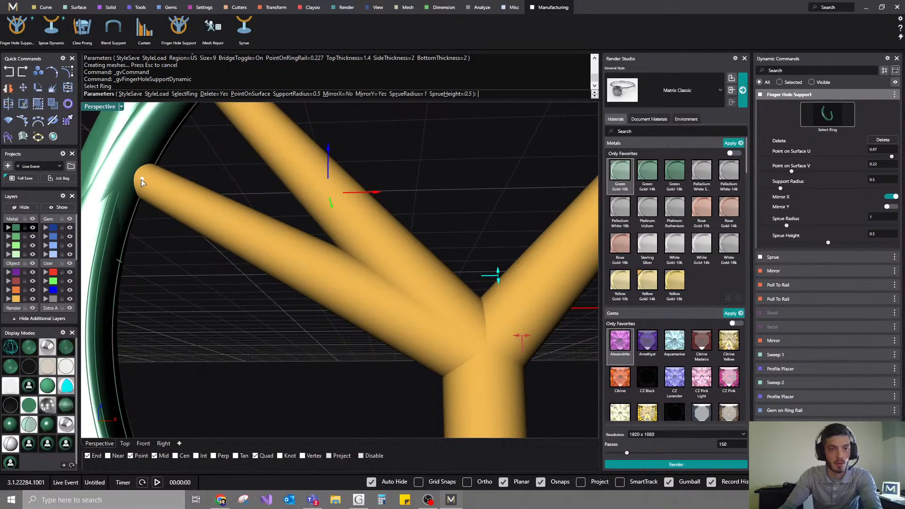
{"action": "left_click_drag", "start_coordinate": [141, 180], "coordinate": [105, 230]}
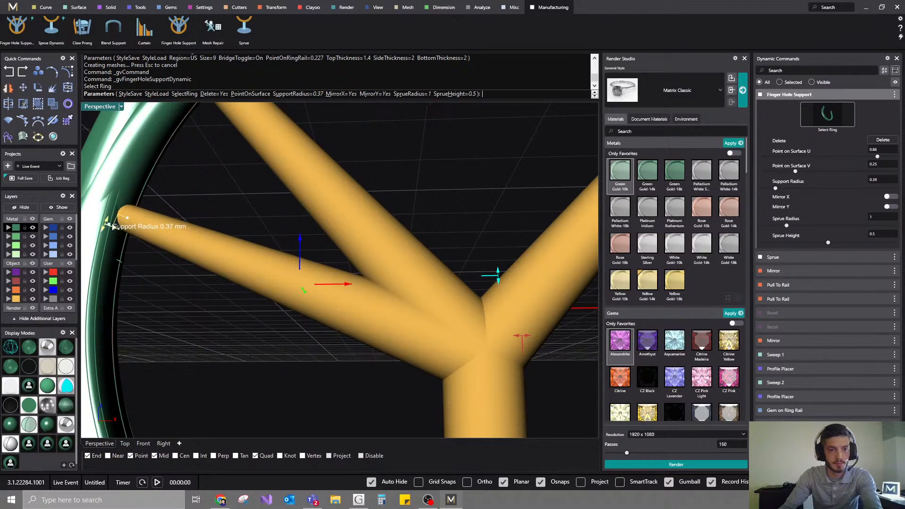
{"action": "left_click", "coordinate": [890, 197]}
{"action": "scroll", "coordinate": [357, 286], "scroll_direction": "down", "scroll_amount": 8}
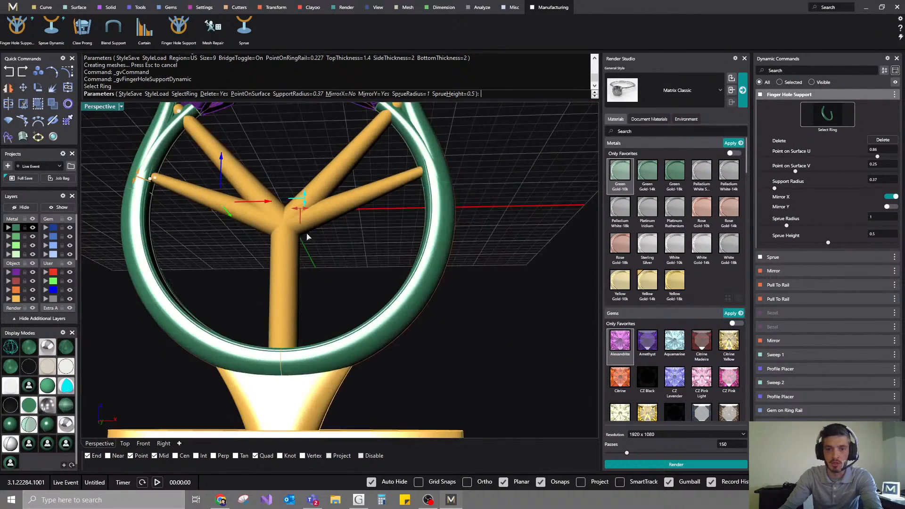
- Bend the lower and upper support pairs into curves and move the upper support's contact point to about U 0.94, V 0.11
{"action": "right_click_drag", "start_coordinate": [307, 236], "coordinate": [310, 274]}
{"action": "left_click_drag", "start_coordinate": [217, 183], "coordinate": [217, 171]}
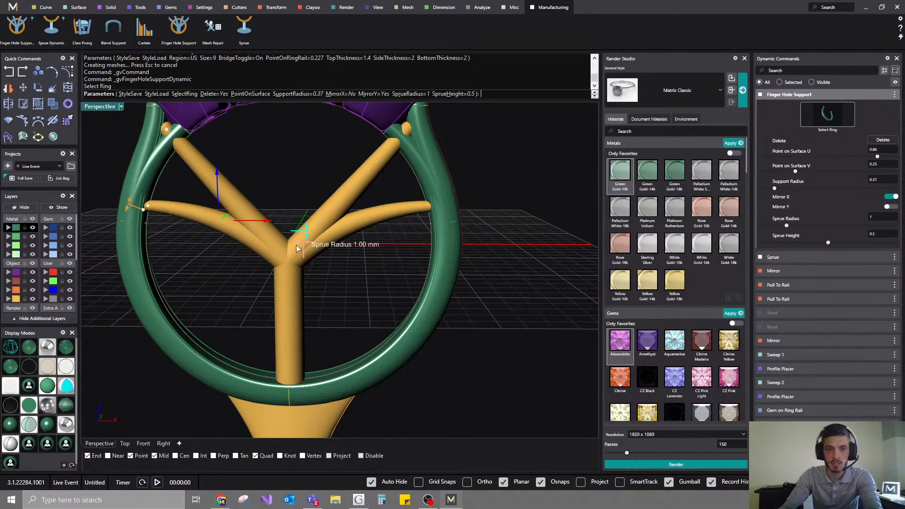
{"action": "left_click", "coordinate": [166, 129]}
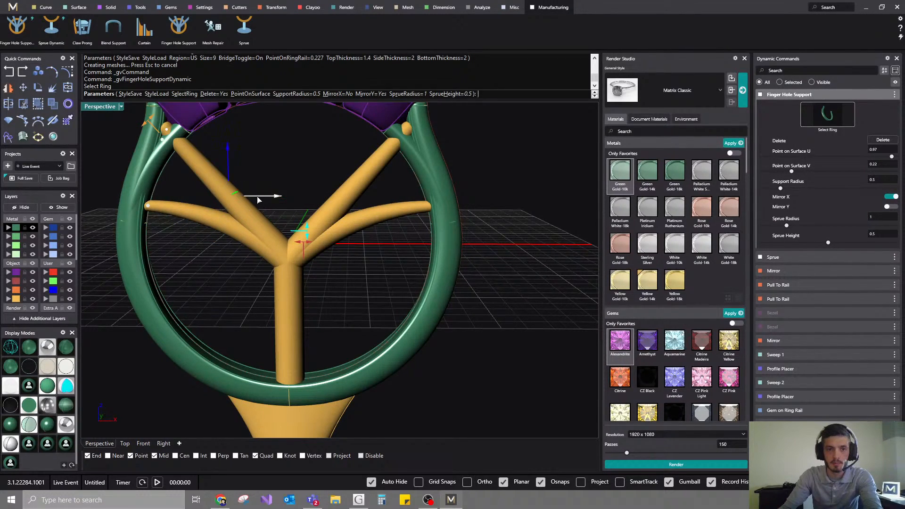
{"action": "left_click_drag", "start_coordinate": [261, 197], "coordinate": [294, 197]}
{"action": "left_click_drag", "start_coordinate": [167, 132], "coordinate": [164, 152]}
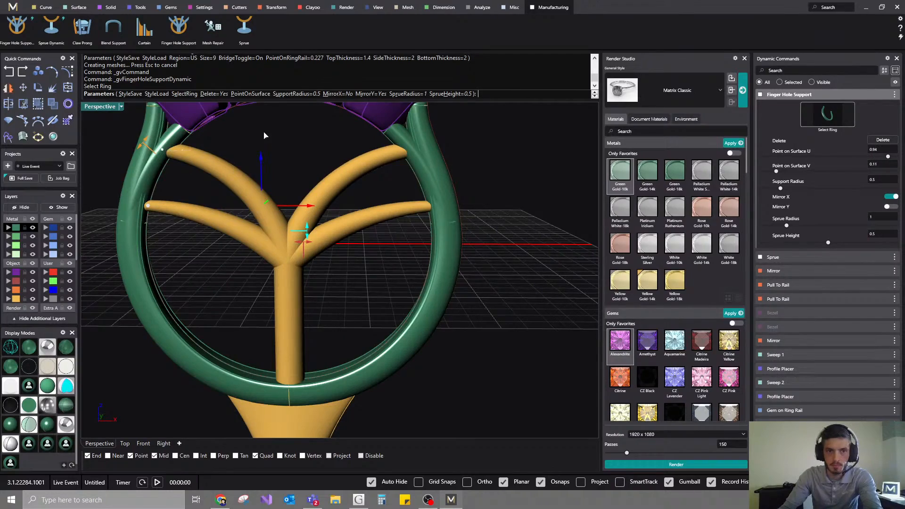
{"action": "right_click_drag", "start_coordinate": [264, 136], "coordinate": [293, 236]}
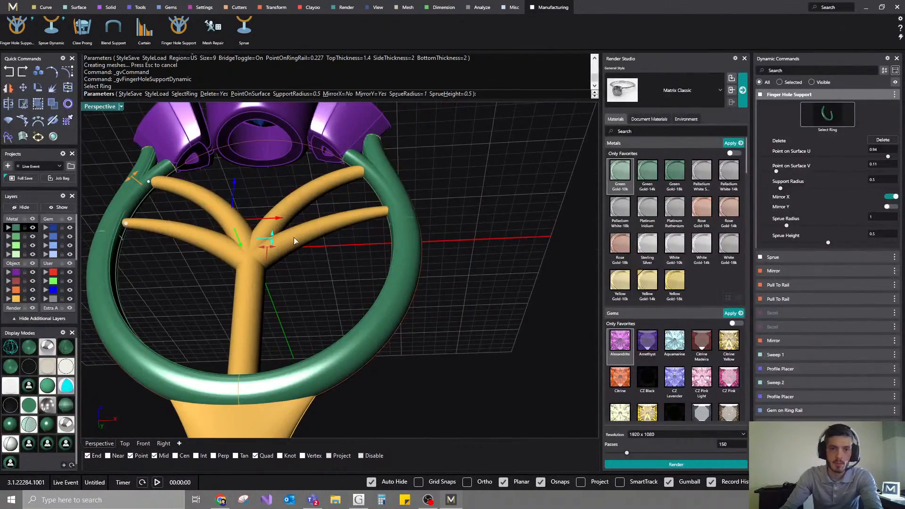
- Set the sprue radius of the finger hole support to 0.9 and finish the support
{"action": "left_click_drag", "start_coordinate": [267, 249], "coordinate": [267, 255]}
{"action": "right_click_drag", "start_coordinate": [272, 261], "coordinate": [302, 370]}
{"action": "key", "text": "Return"}
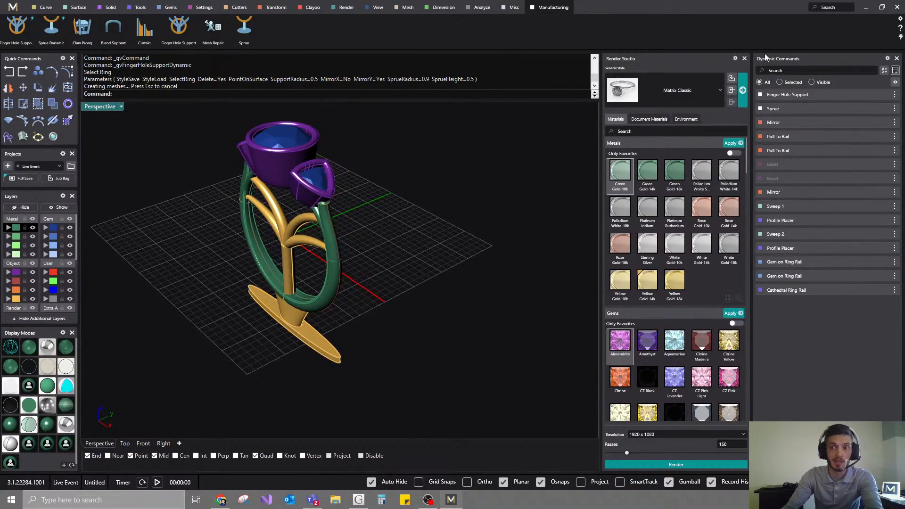
- Change the Cathedral Ring Rail's finger size to US 7 and check the updated ring, shank and sprue
{"action": "left_click", "coordinate": [876, 289]}
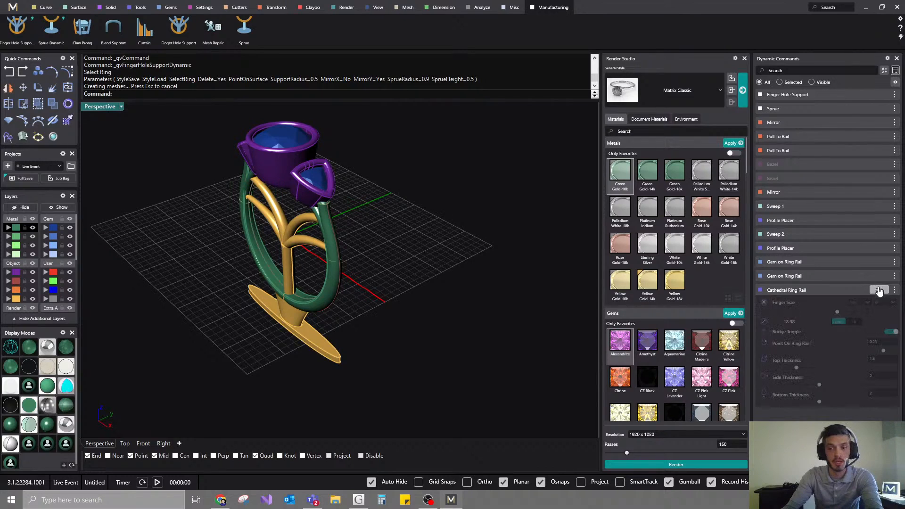
{"action": "mouse_move", "coordinate": [838, 313]}
{"action": "left_mouse_down"}
{"action": "mouse_move", "coordinate": [846, 314]}
{"action": "mouse_move", "coordinate": [820, 313]}
{"action": "left_mouse_up"}
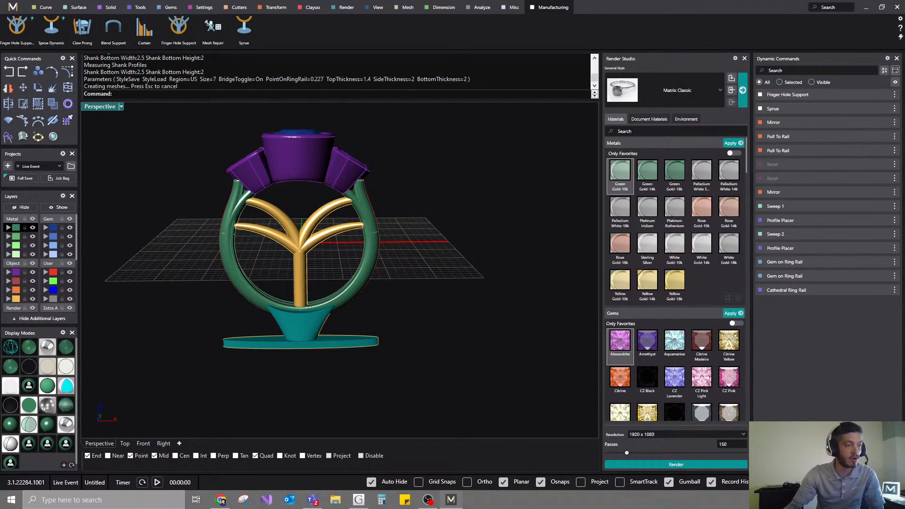
{"action": "right_click_drag", "start_coordinate": [580, 242], "coordinate": [331, 249]}
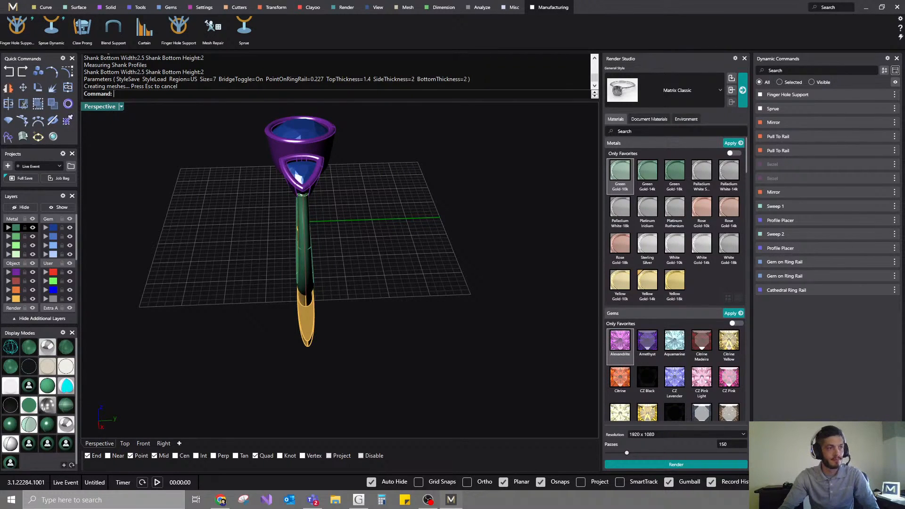
{"action": "right_click_drag", "start_coordinate": [267, 303], "coordinate": [497, 395]}
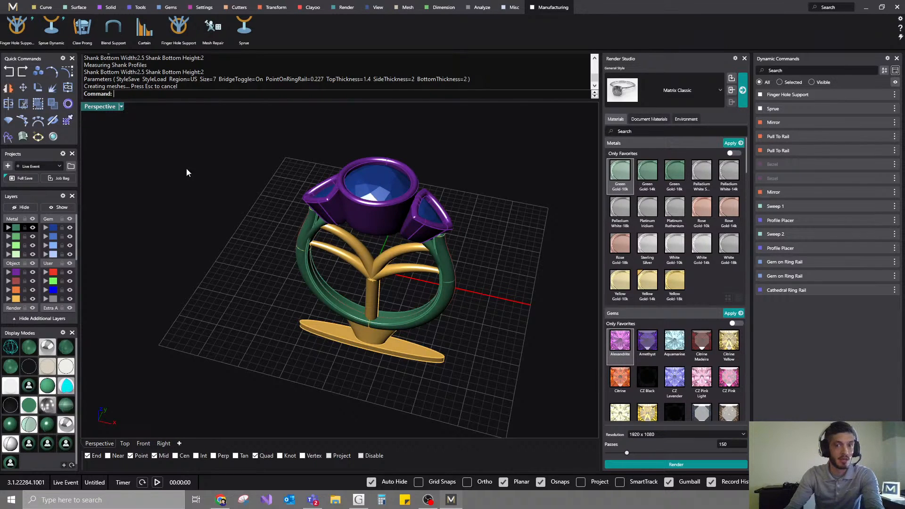
{"action": "left_click", "coordinate": [448, 295]}
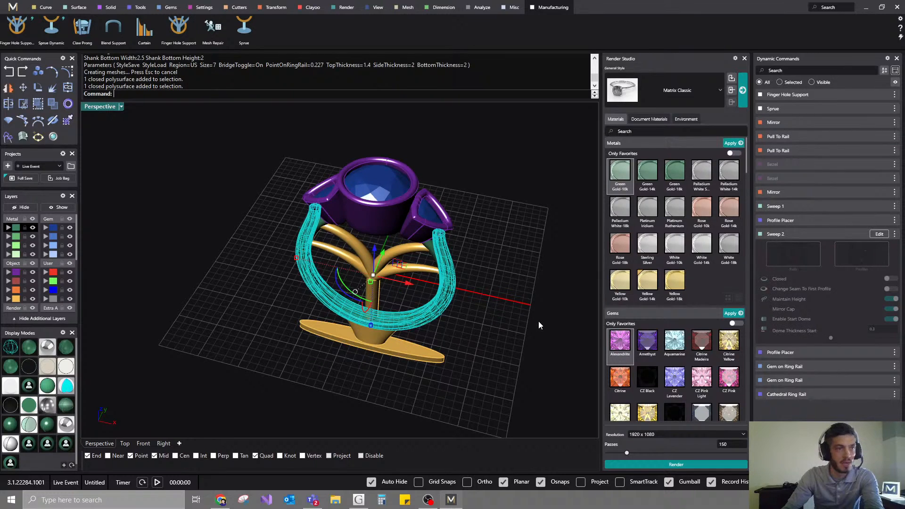
{"action": "left_click", "coordinate": [99, 187]}
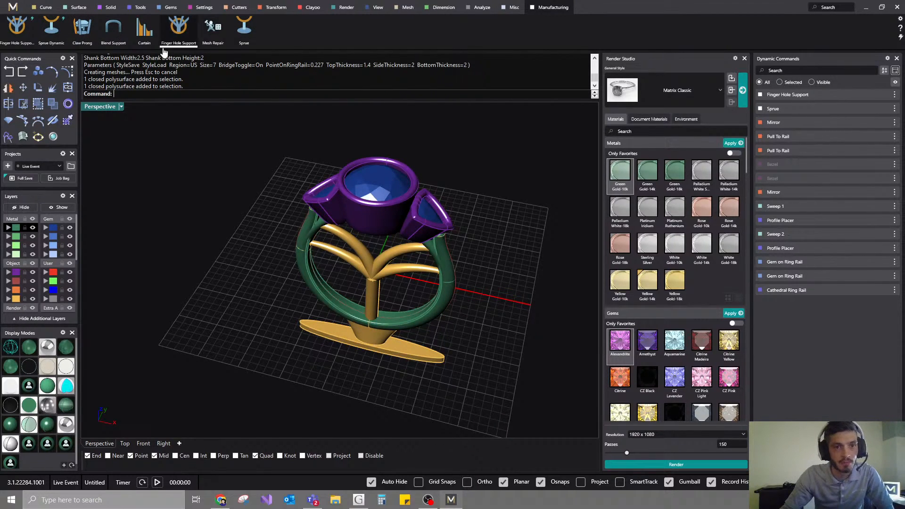
{"action": "right_click_drag", "start_coordinate": [285, 326], "coordinate": [363, 116]}
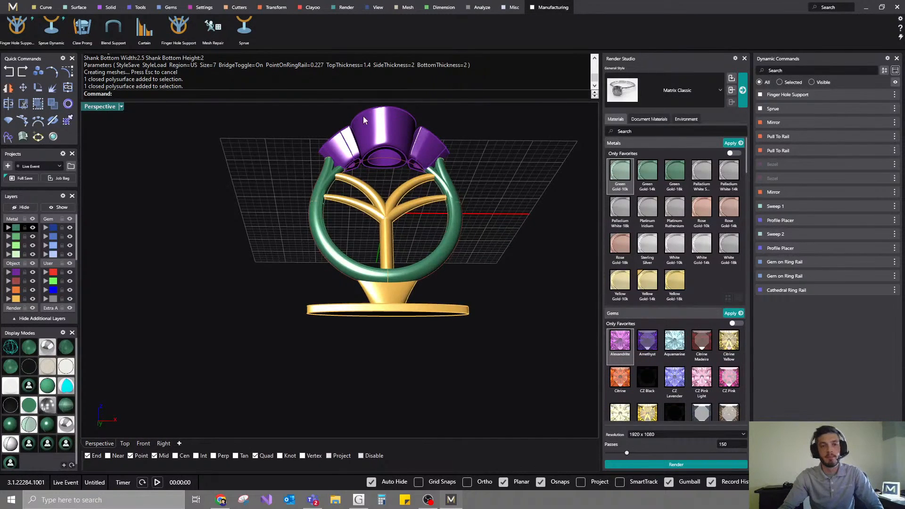
- Open version 7 of the Live Event project without saving the current changes, deselect everything and maximize the Perspective view
{"action": "left_click_drag", "start_coordinate": [55, 189], "coordinate": [55, 308]}
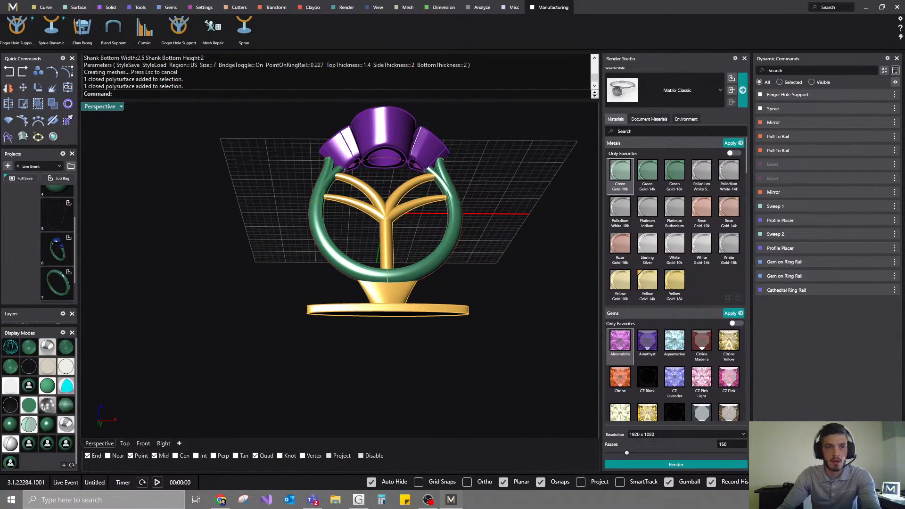
{"action": "left_click", "coordinate": [13, 7]}
{"action": "left_click", "coordinate": [76, 38]}
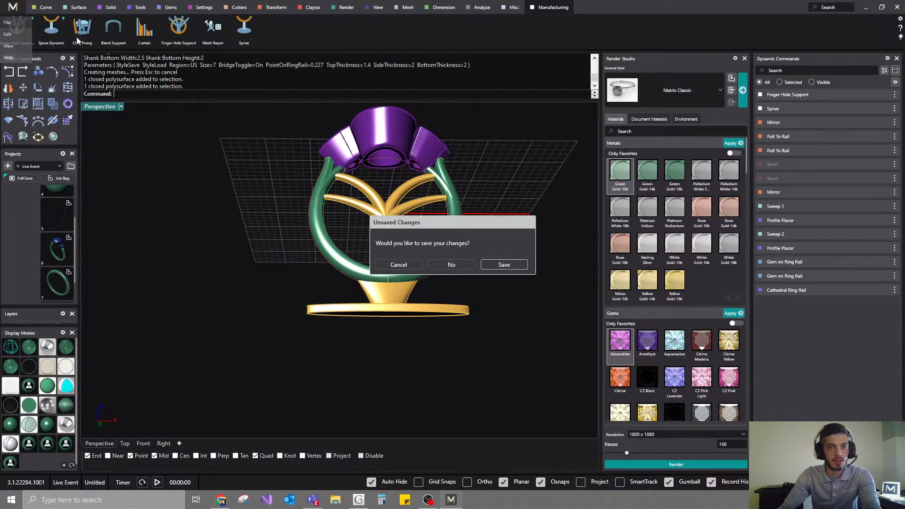
{"action": "left_click", "coordinate": [445, 266]}
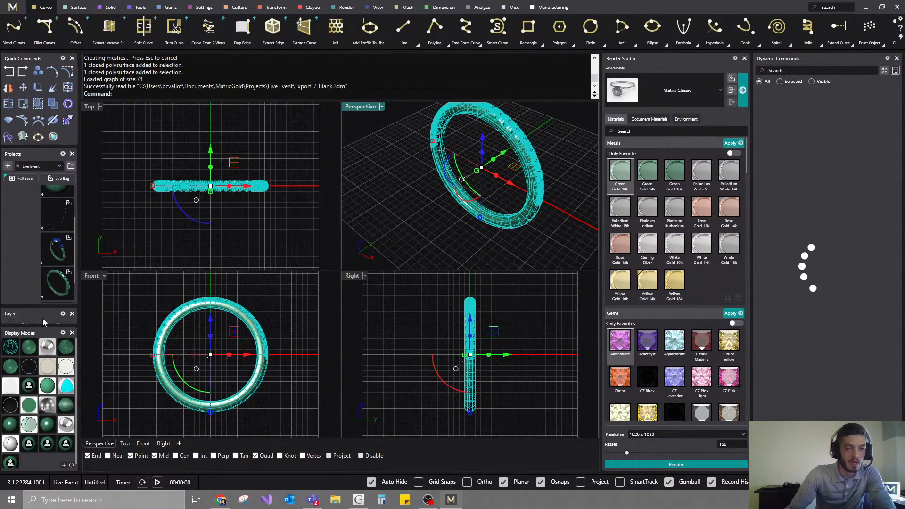
{"action": "left_click_drag", "start_coordinate": [31, 308], "coordinate": [35, 190]}
{"action": "left_click", "coordinate": [396, 214]}
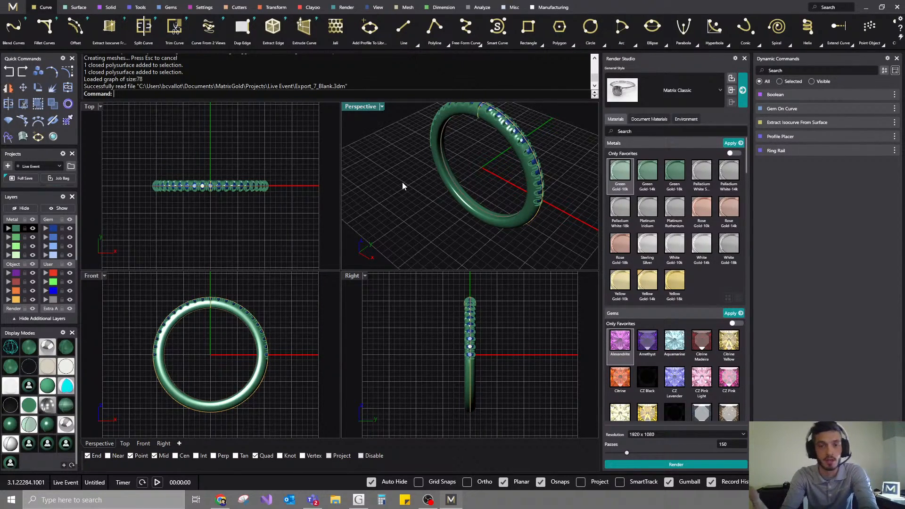
{"action": "double_click", "coordinate": [361, 106]}
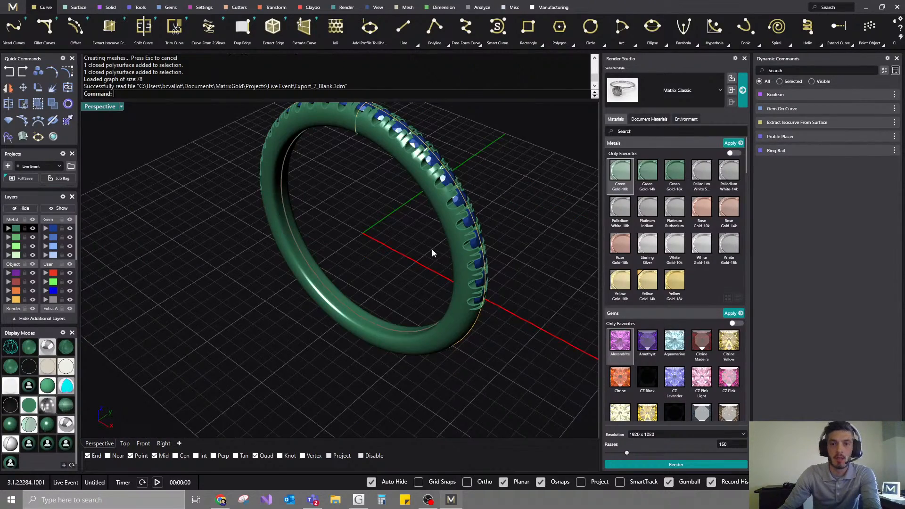
- Examine the gem-set band from several angles and inspect the Gem On Curve and Boolean commands behind its gems and shank
{"action": "right_click_drag", "start_coordinate": [409, 307], "coordinate": [354, 304]}
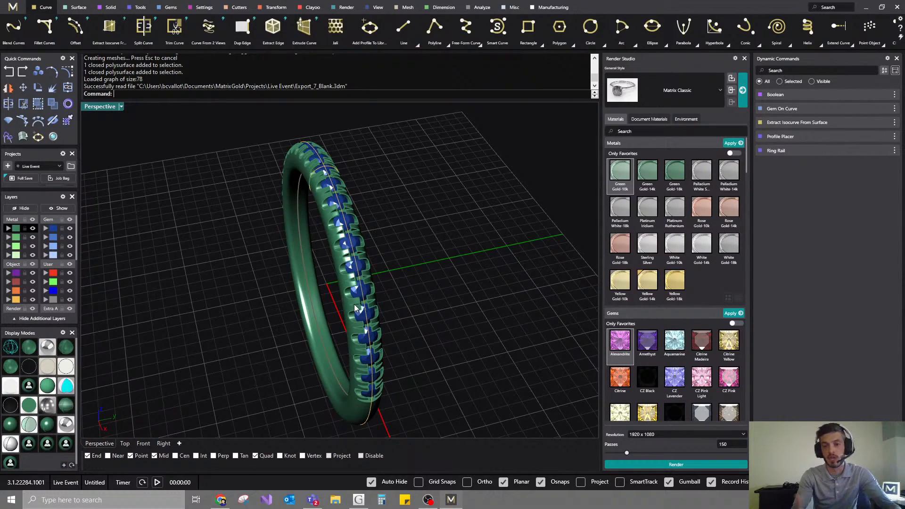
{"action": "right_click_drag", "start_coordinate": [292, 273], "coordinate": [323, 234]}
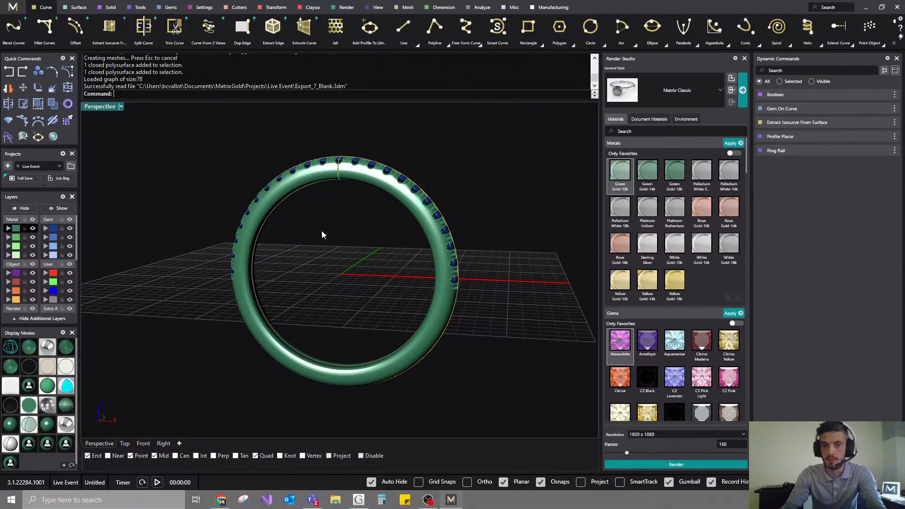
{"action": "right_click_drag", "start_coordinate": [322, 234], "coordinate": [339, 271]}
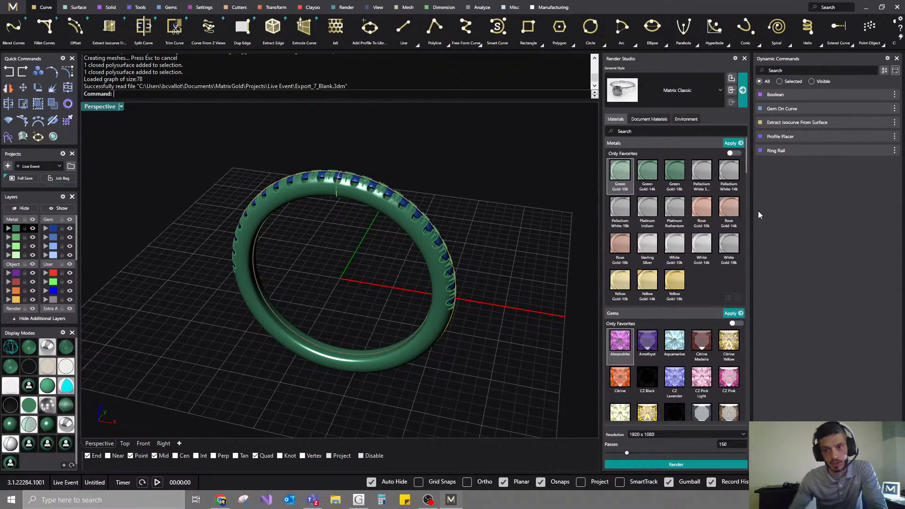
{"action": "right_click_drag", "start_coordinate": [531, 233], "coordinate": [443, 269]}
{"action": "scroll", "coordinate": [373, 203], "scroll_direction": "up", "scroll_amount": 5}
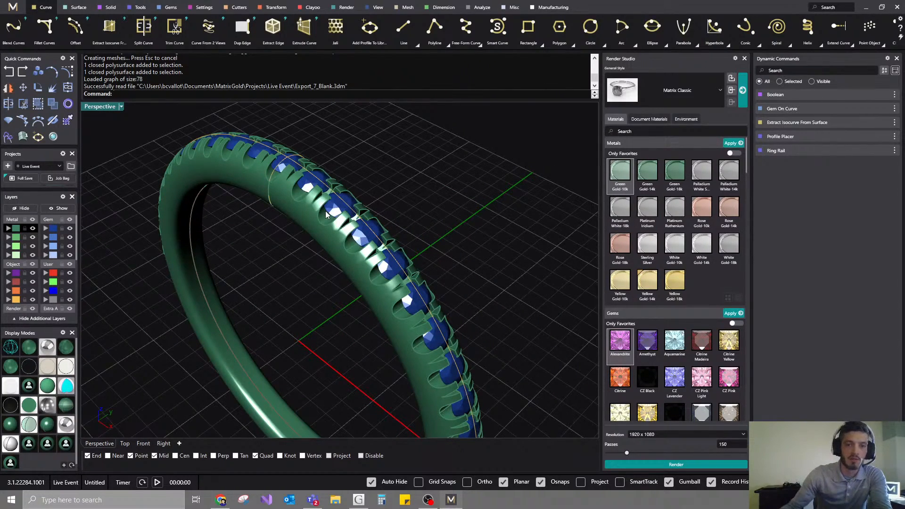
{"action": "scroll", "coordinate": [326, 211], "scroll_direction": "up", "scroll_amount": 10}
{"action": "left_click", "coordinate": [284, 252]}
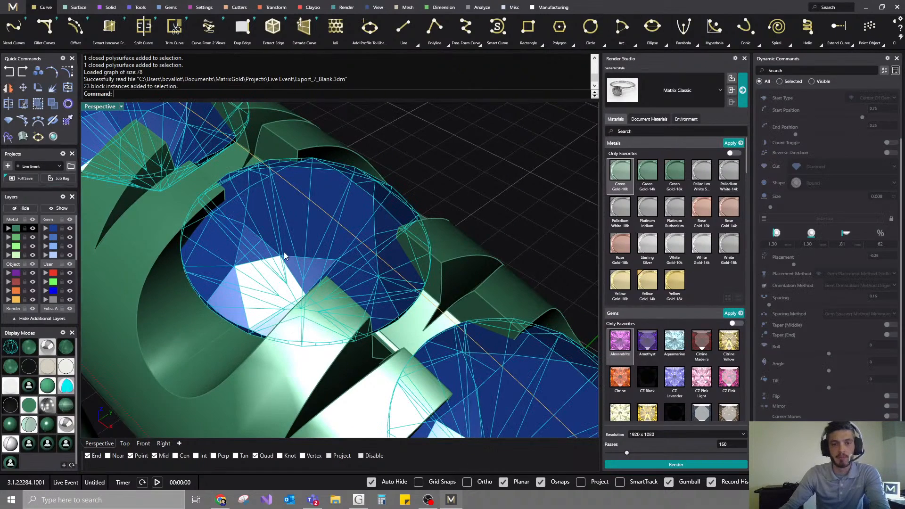
{"action": "key", "text": "Escape"}
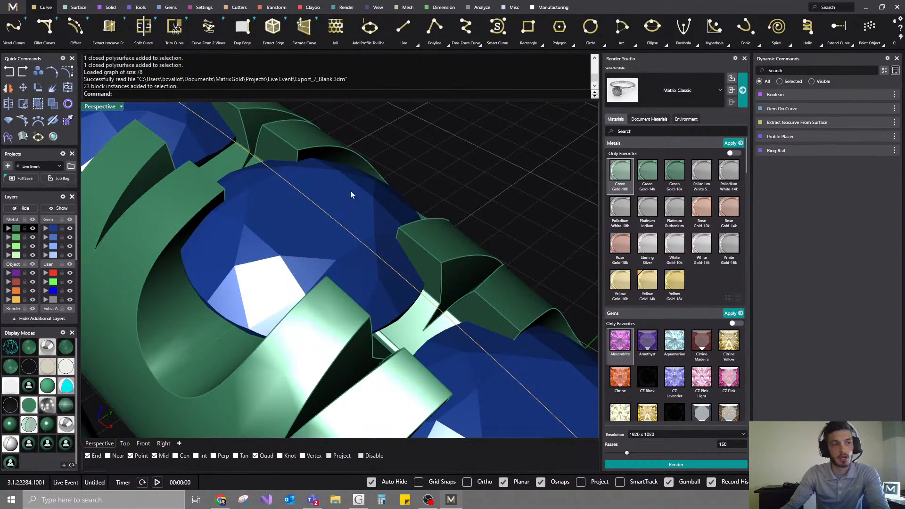
{"action": "left_click", "coordinate": [366, 205]}
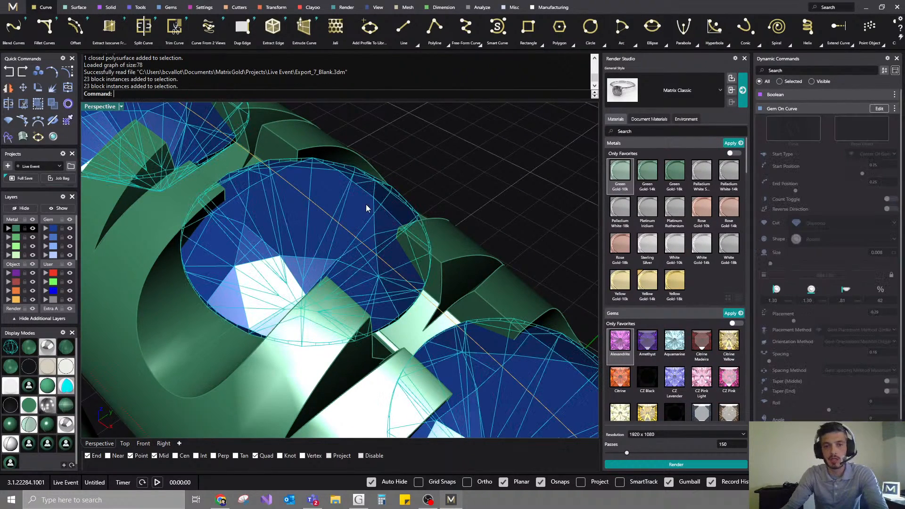
{"action": "left_click", "coordinate": [505, 168]}
{"action": "left_click", "coordinate": [149, 239]}
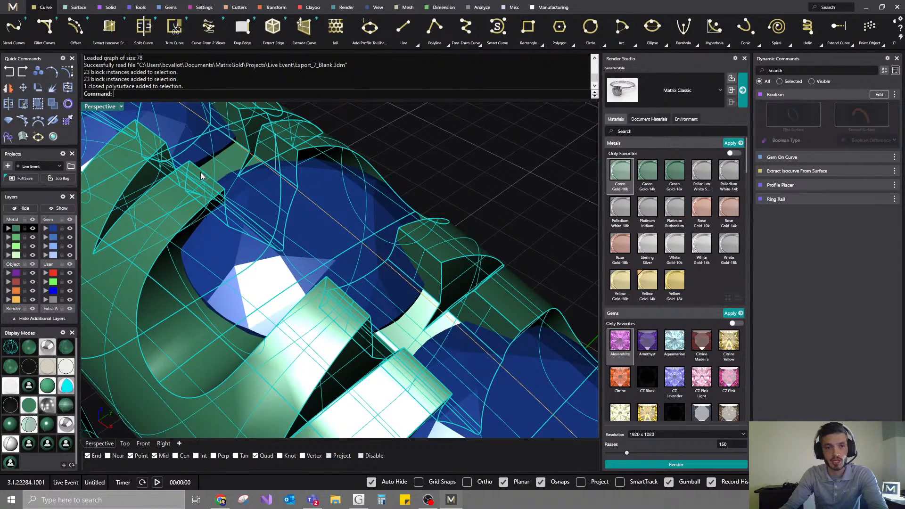
{"action": "left_click", "coordinate": [469, 182]}
- Show the whole band in the Perspective view and switch its display mode to Raytraced
{"action": "scroll", "coordinate": [468, 179], "scroll_direction": "down", "scroll_amount": 5}
{"action": "scroll", "coordinate": [442, 230], "scroll_direction": "down", "scroll_amount": 2}
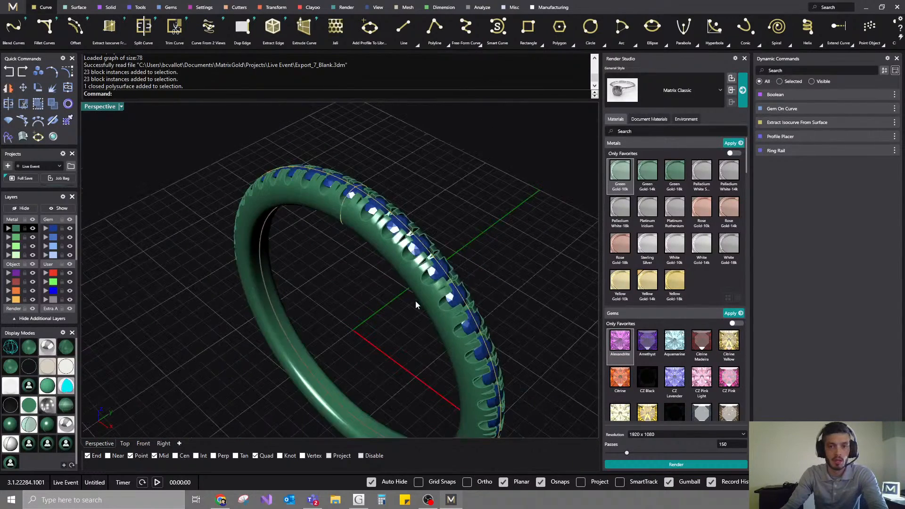
{"action": "scroll", "coordinate": [430, 250], "scroll_direction": "down", "scroll_amount": 4}
{"action": "right_click_drag", "start_coordinate": [416, 302], "coordinate": [412, 260], "text": "shift"}
{"action": "left_click", "coordinate": [122, 107]}
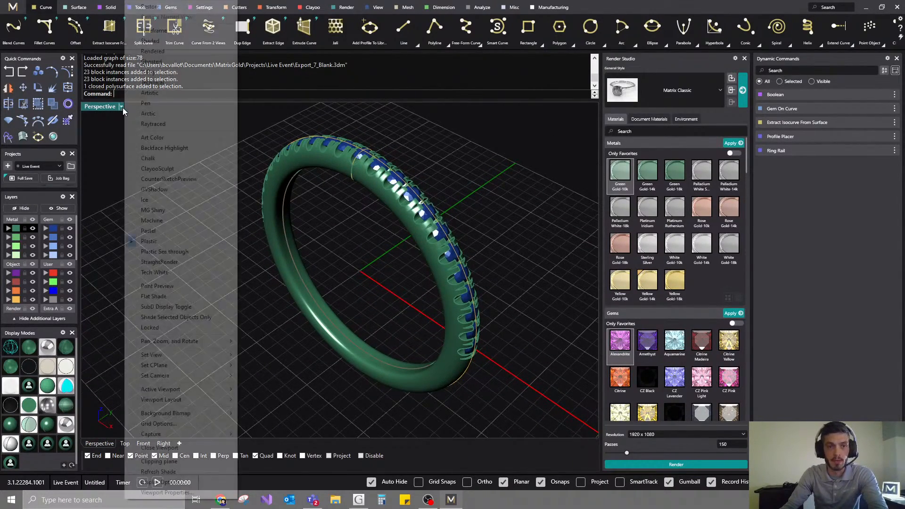
{"action": "left_click", "coordinate": [154, 124]}
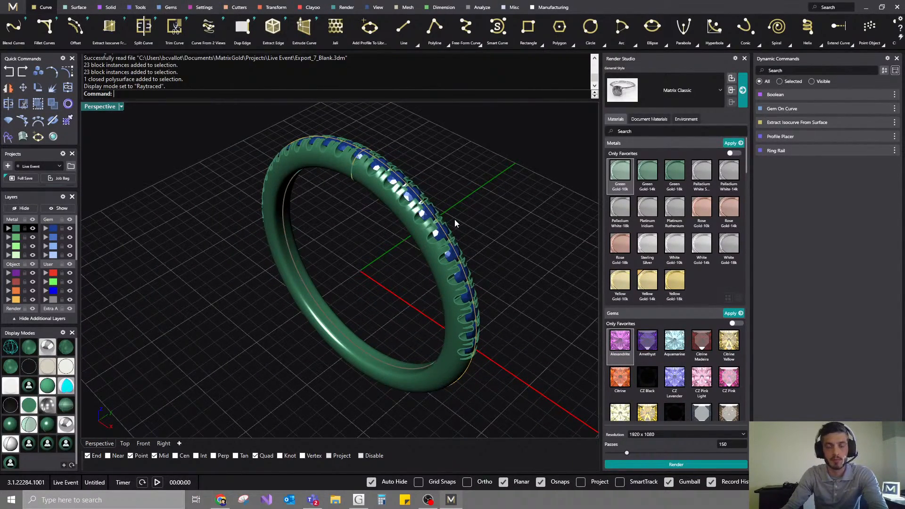
- Raise the luminance of the Diamond document material to 1 in Render Studio
{"action": "scroll", "coordinate": [398, 168], "scroll_direction": "up", "scroll_amount": 4}
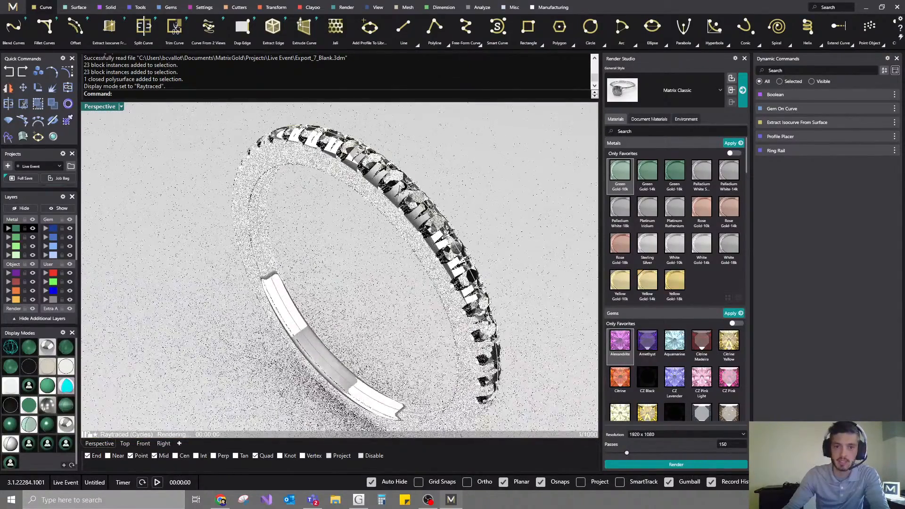
{"action": "left_click", "coordinate": [650, 119]}
{"action": "left_click", "coordinate": [674, 162]}
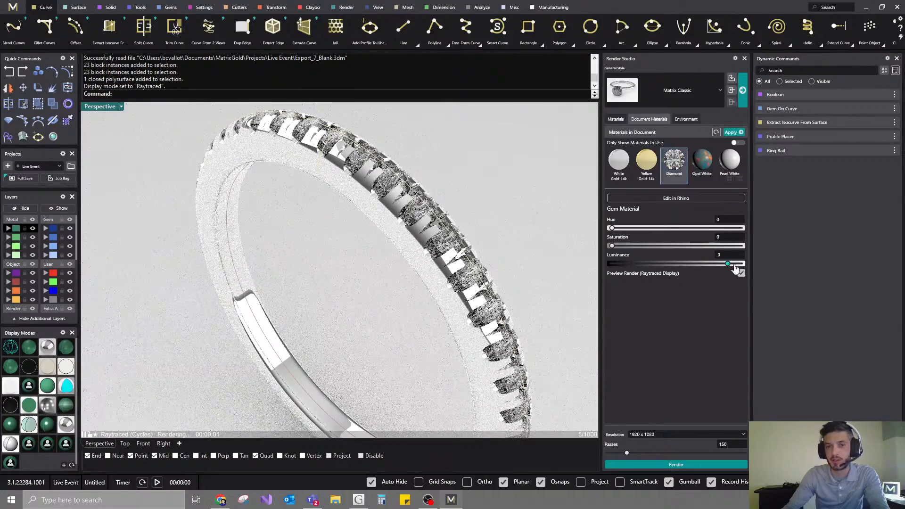
{"action": "left_click_drag", "start_coordinate": [729, 263], "coordinate": [741, 264]}
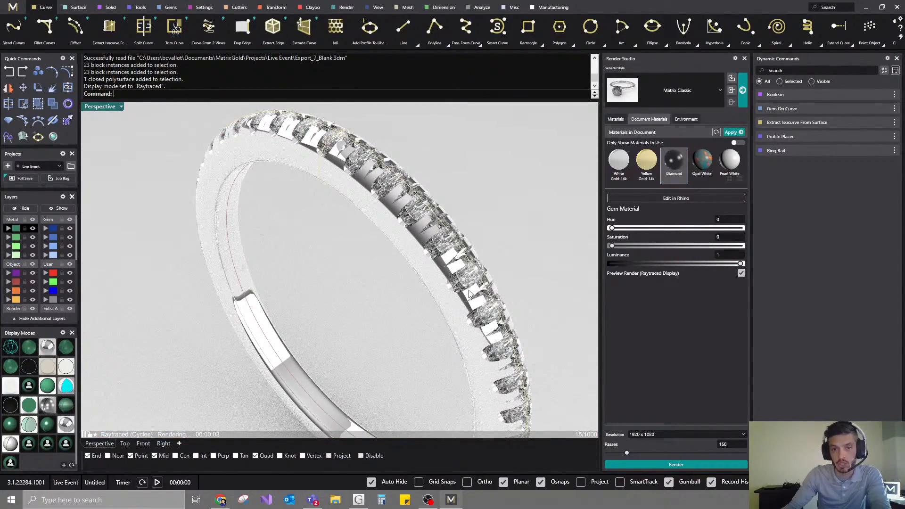
- Apply the Yellow Gold-14k document material to the band
{"action": "scroll", "coordinate": [399, 183], "scroll_direction": "up", "scroll_amount": 8}
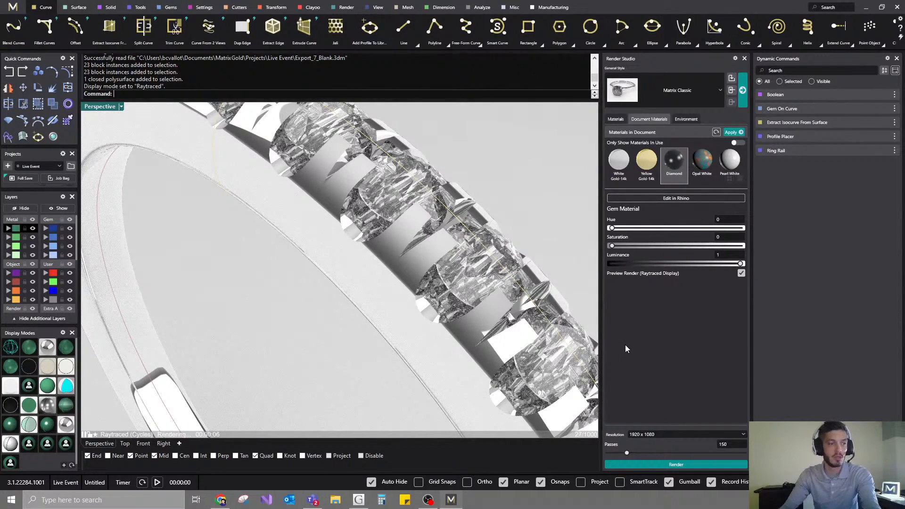
{"action": "left_click", "coordinate": [361, 296]}
{"action": "left_click", "coordinate": [647, 161]}
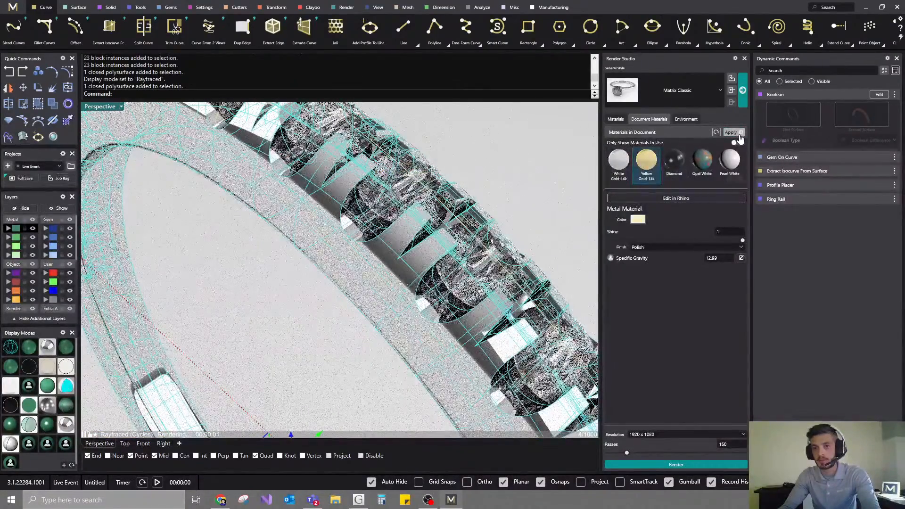
{"action": "left_click", "coordinate": [738, 134]}
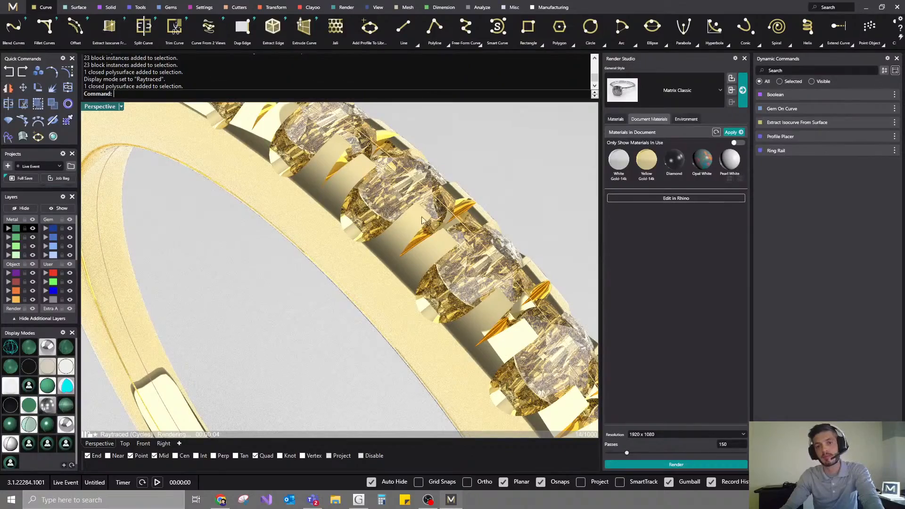
- Switch the Perspective view back to the Plastic display mode with the entire band in view
{"action": "scroll", "coordinate": [368, 183], "scroll_direction": "down", "scroll_amount": 8}
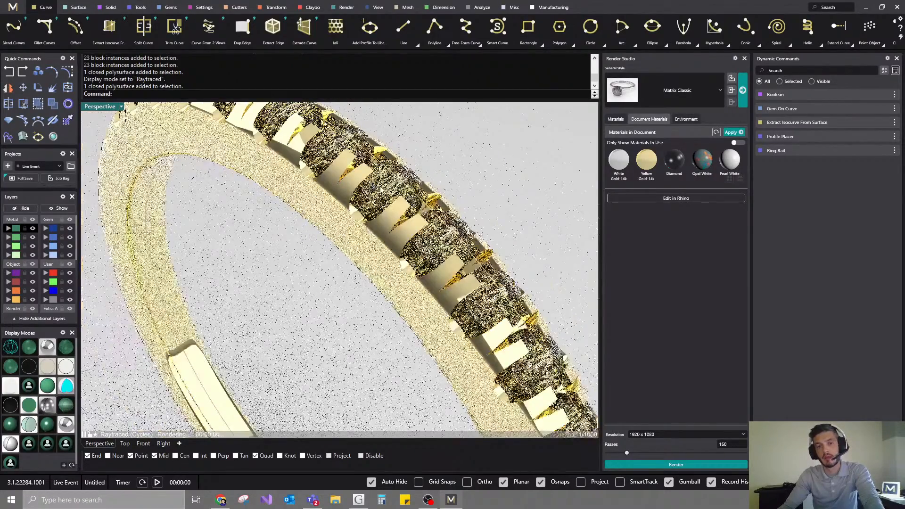
{"action": "left_click", "coordinate": [44, 423]}
{"action": "right_click_drag", "start_coordinate": [311, 294], "coordinate": [311, 296], "text": "shift"}
{"action": "scroll", "coordinate": [311, 296], "scroll_direction": "down", "scroll_amount": 5}
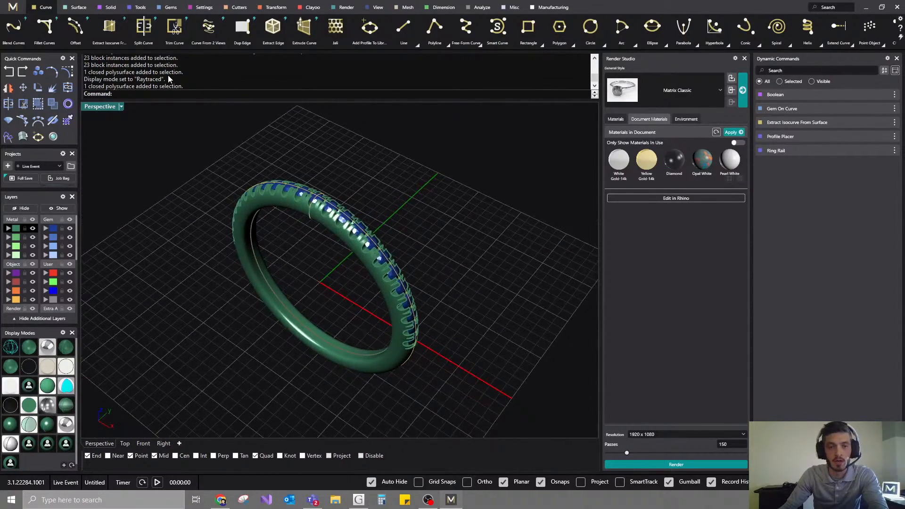
- Turn off Show Render Materials Tabs in the Render Studio preferences
{"action": "left_click", "coordinate": [62, 59]}
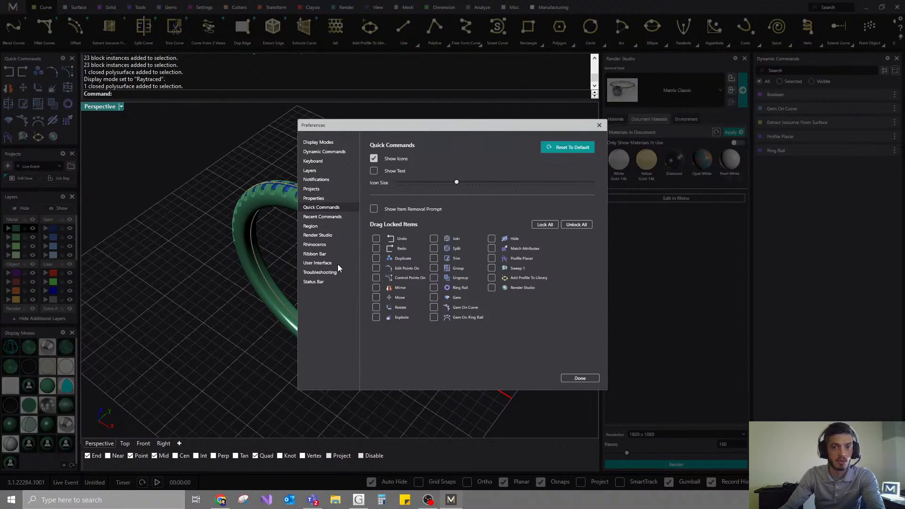
{"action": "left_click", "coordinate": [319, 236]}
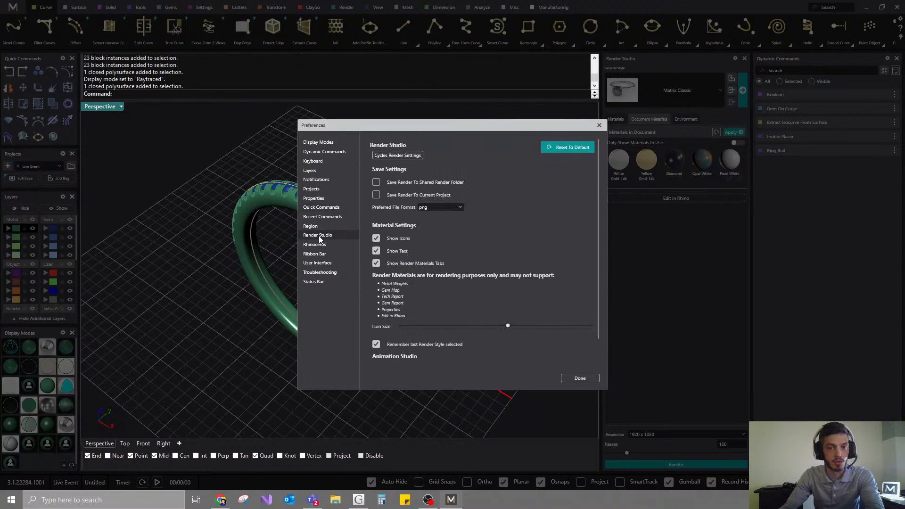
{"action": "left_click", "coordinate": [376, 264]}
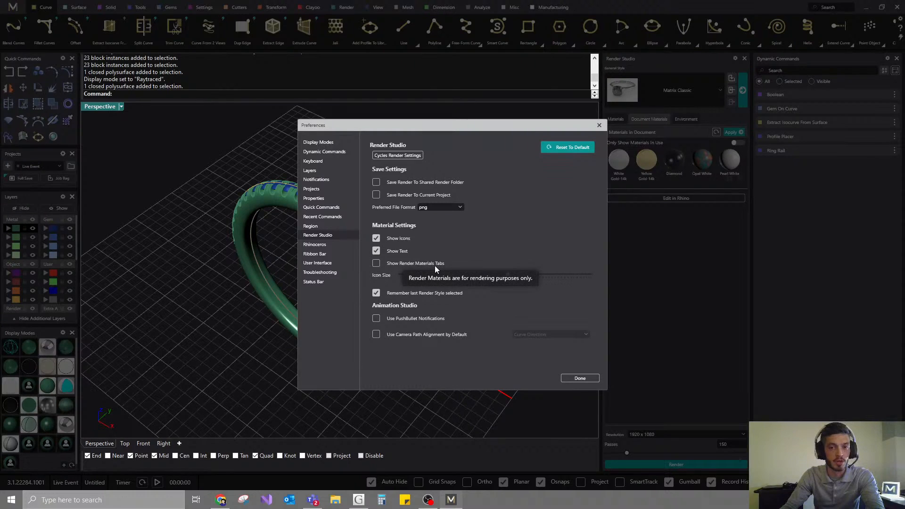
- Turn on Show Render Materials Tabs in the Render Studio preferences and return to the materials library
{"action": "left_click", "coordinate": [375, 264]}
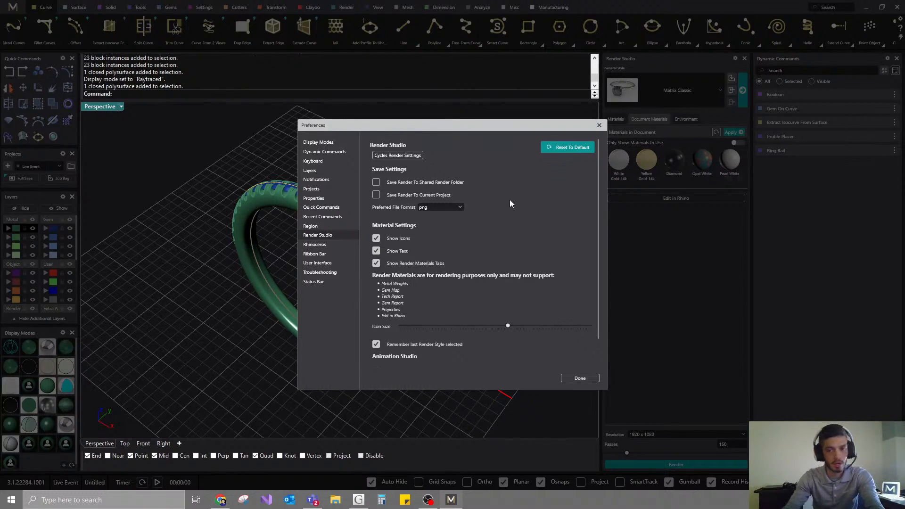
{"action": "left_click", "coordinate": [581, 378]}
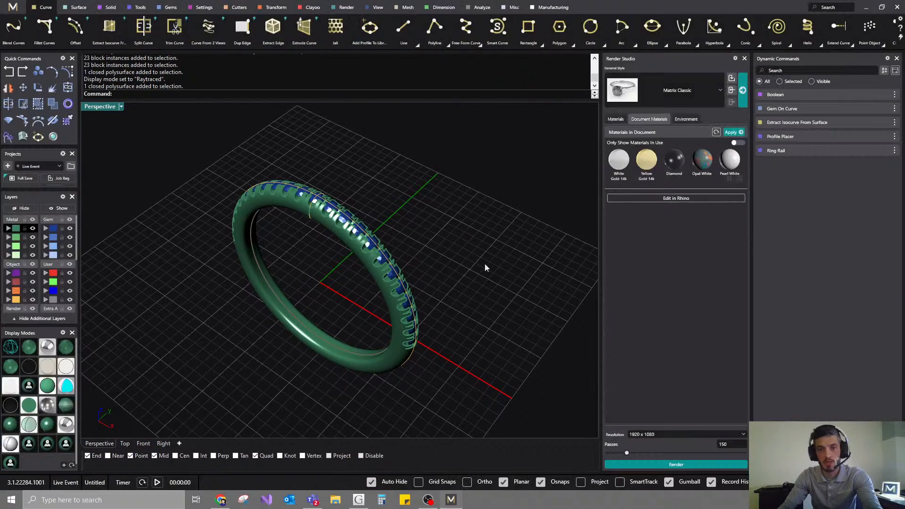
{"action": "left_click", "coordinate": [616, 120]}
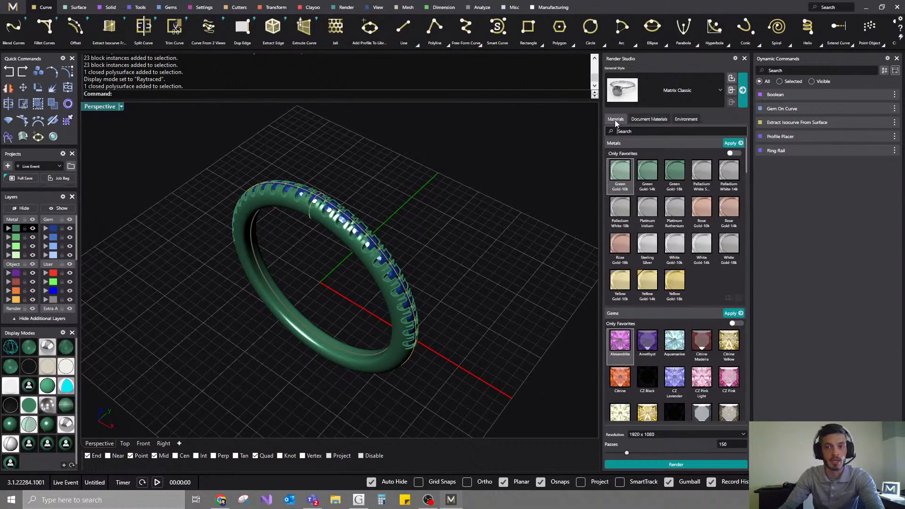
- Collapse the Metals, Gems, Ground Plane, User Materials and Misc categories to expose Render Metals and Render Gems
{"action": "left_click", "coordinate": [617, 144]}
{"action": "left_click", "coordinate": [613, 156]}
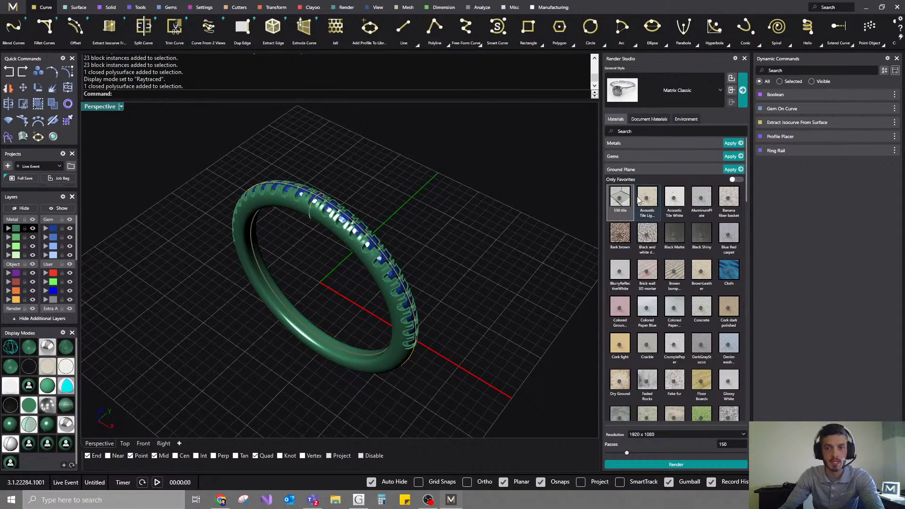
{"action": "left_click", "coordinate": [622, 169]}
{"action": "left_click", "coordinate": [616, 183]}
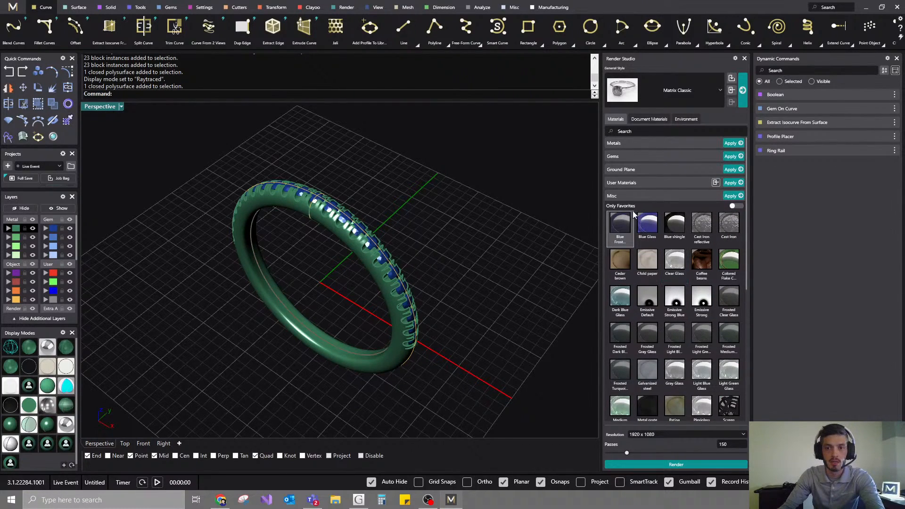
{"action": "left_click", "coordinate": [612, 196]}
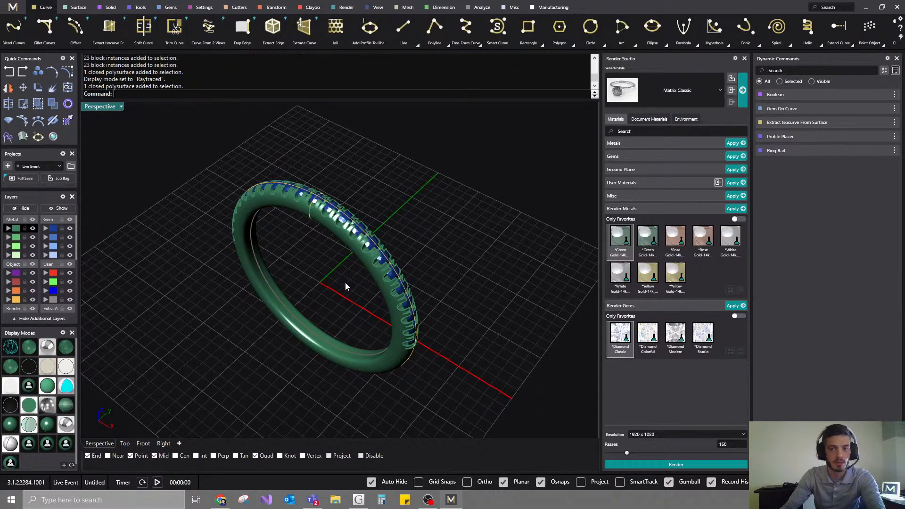
- Apply the first Yellow Gold-14k render metal to the band
{"action": "right_click_drag", "start_coordinate": [346, 284], "coordinate": [390, 280], "text": "shift"}
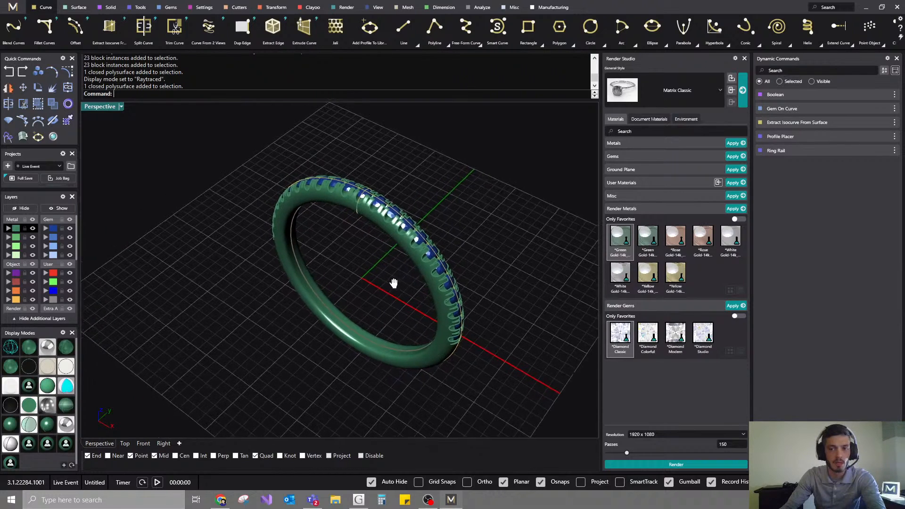
{"action": "left_click", "coordinate": [651, 277]}
{"action": "left_click", "coordinate": [387, 224]}
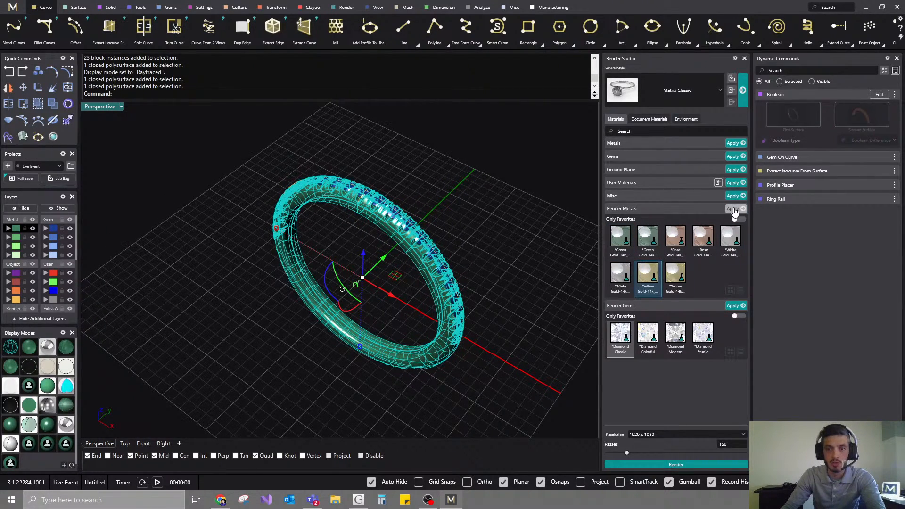
{"action": "left_click", "coordinate": [503, 170]}
- Apply the Diamond Classic render gem material to all the gems on the band
{"action": "scroll", "coordinate": [387, 248], "scroll_direction": "up", "scroll_amount": 3}
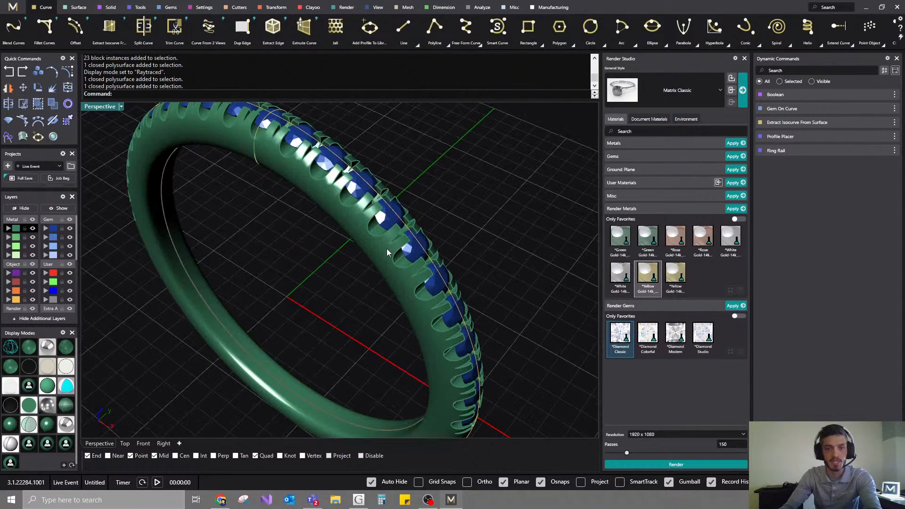
{"action": "left_click", "coordinate": [417, 250]}
{"action": "left_click", "coordinate": [736, 307]}
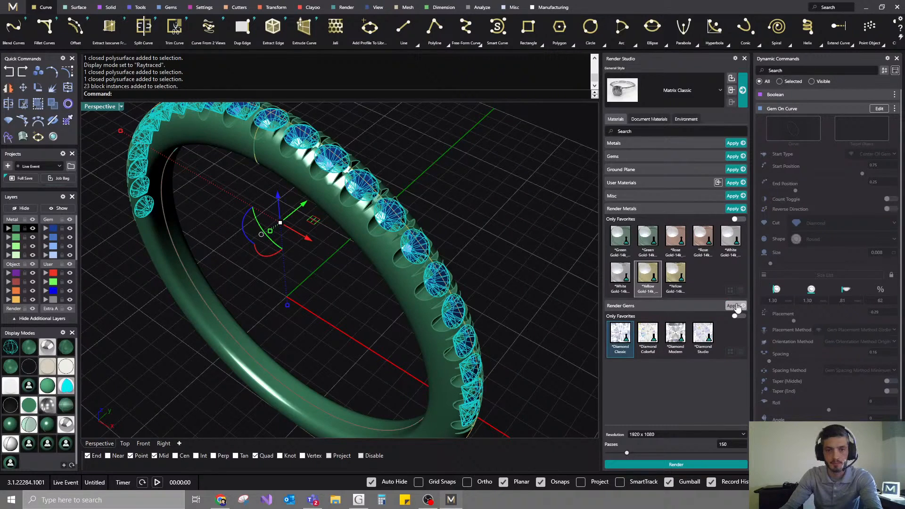
{"action": "left_click", "coordinate": [417, 149]}
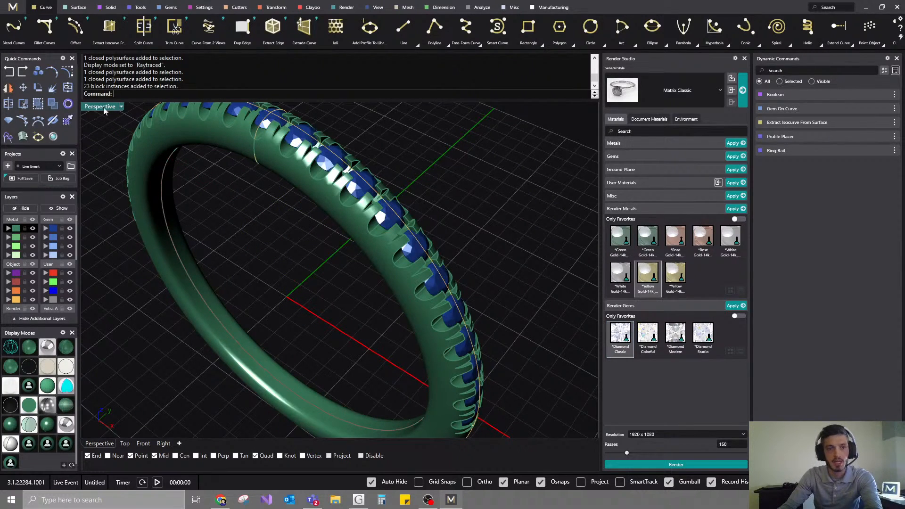
- Switch the Perspective view to Raytraced display mode and inspect the whole band at an angle showing the gems
{"action": "left_click", "coordinate": [121, 107]}
{"action": "left_click", "coordinate": [156, 124]}
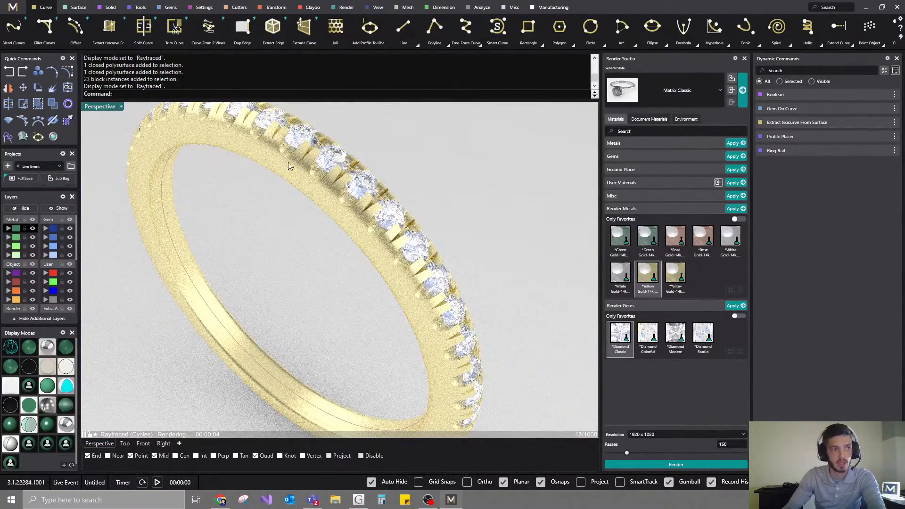
{"action": "scroll", "coordinate": [505, 361], "scroll_direction": "down", "scroll_amount": 2}
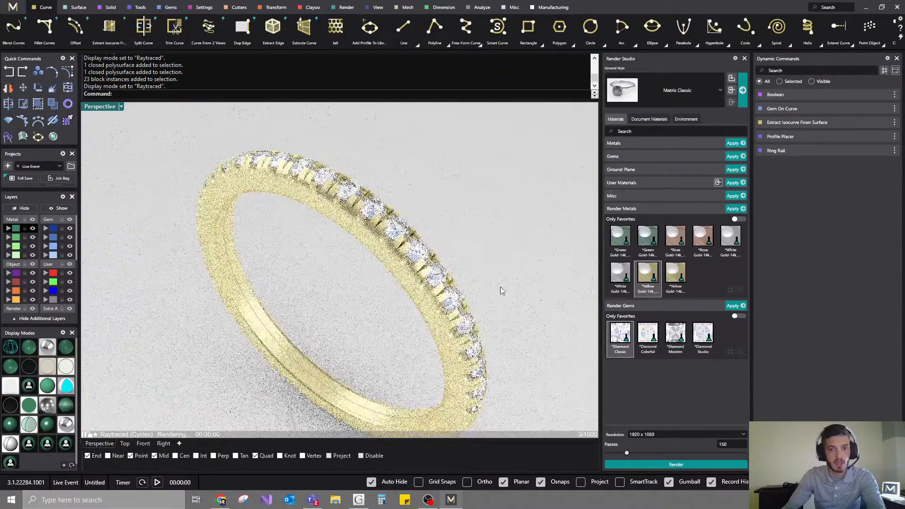
{"action": "right_click_drag", "start_coordinate": [475, 253], "coordinate": [503, 236]}
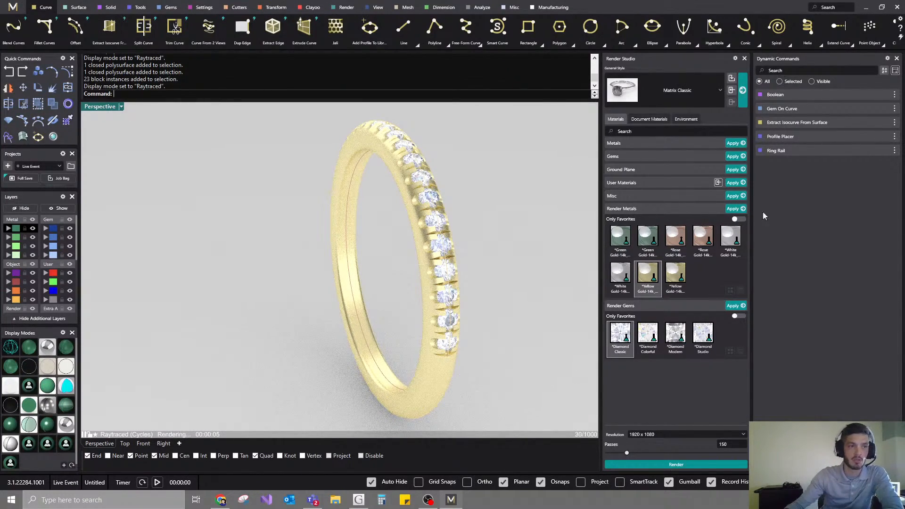
{"action": "right_click_drag", "start_coordinate": [463, 284], "coordinate": [481, 278]}
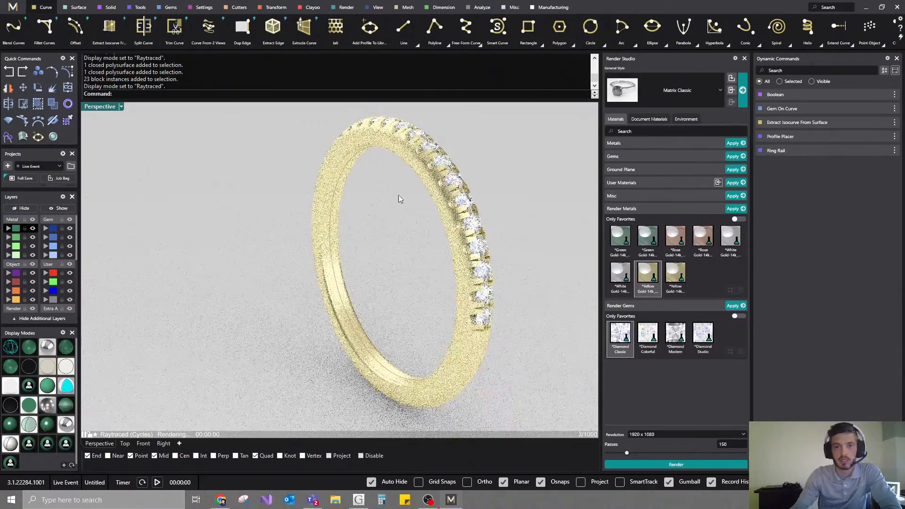
- Apply the Matrix Classic render style to the scene and the Shiny Car Paint material to the ground plane
{"action": "left_click", "coordinate": [745, 91]}
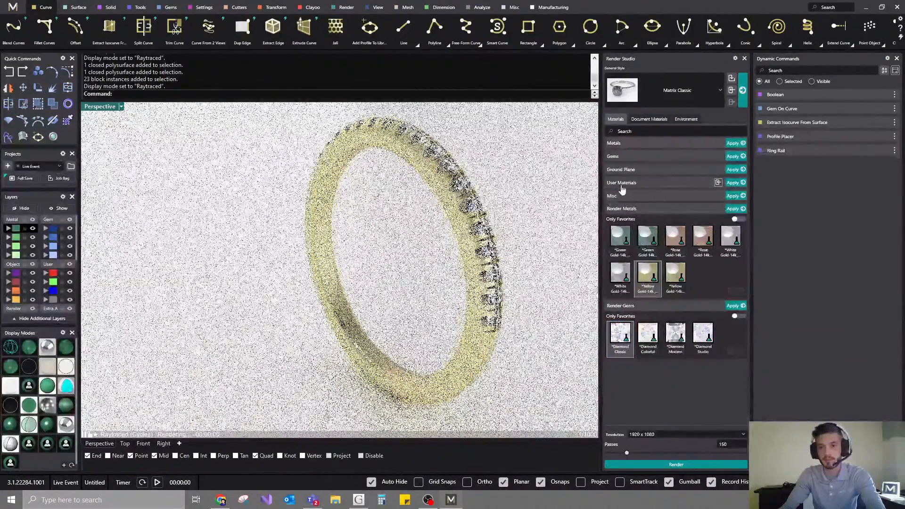
{"action": "left_click", "coordinate": [621, 183]}
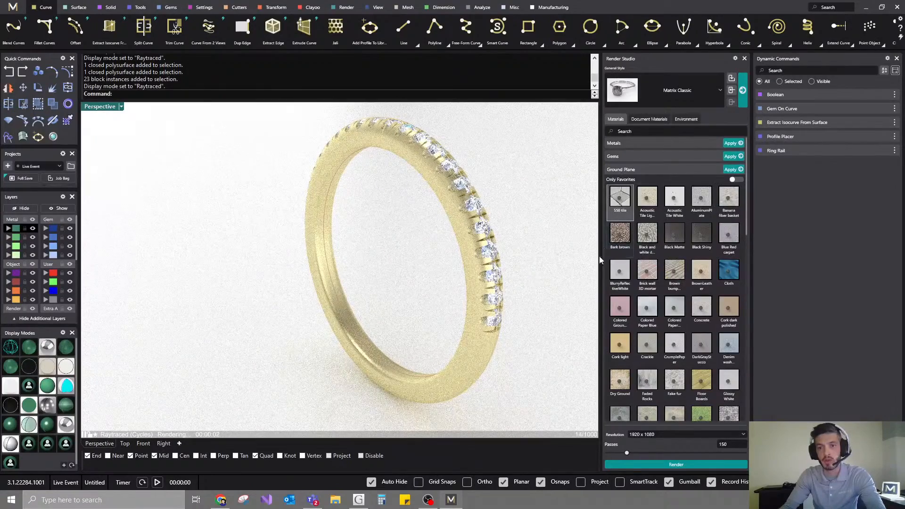
{"action": "scroll", "coordinate": [642, 310], "scroll_direction": "down", "scroll_amount": 5}
{"action": "scroll", "coordinate": [624, 386], "scroll_direction": "down", "scroll_amount": 3}
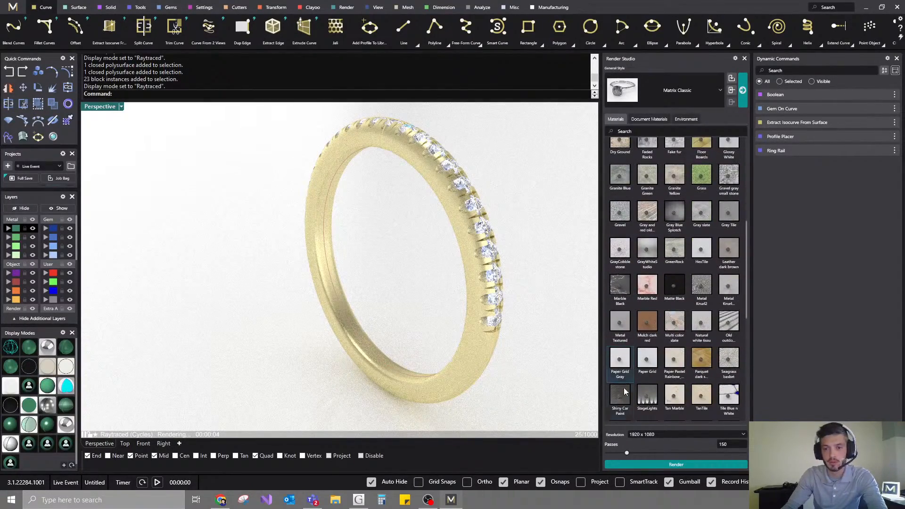
{"action": "right_click", "coordinate": [622, 410]}
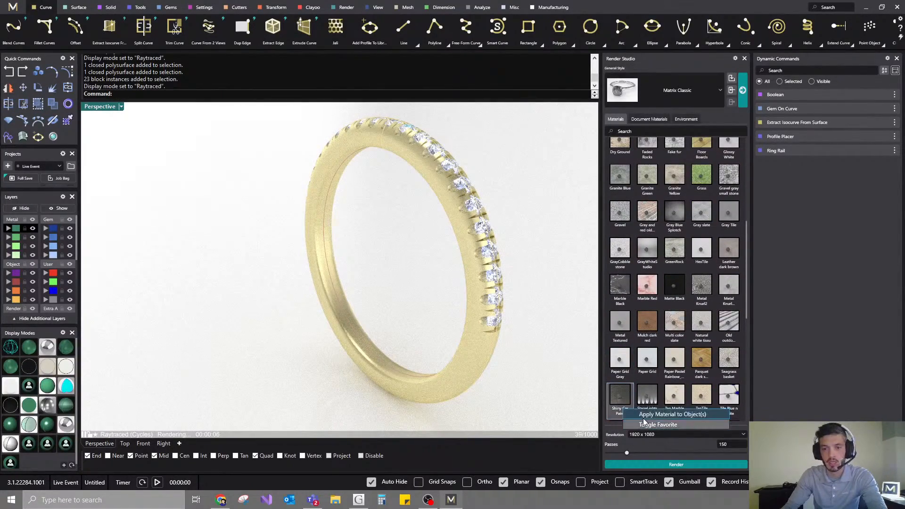
{"action": "left_click", "coordinate": [641, 416]}
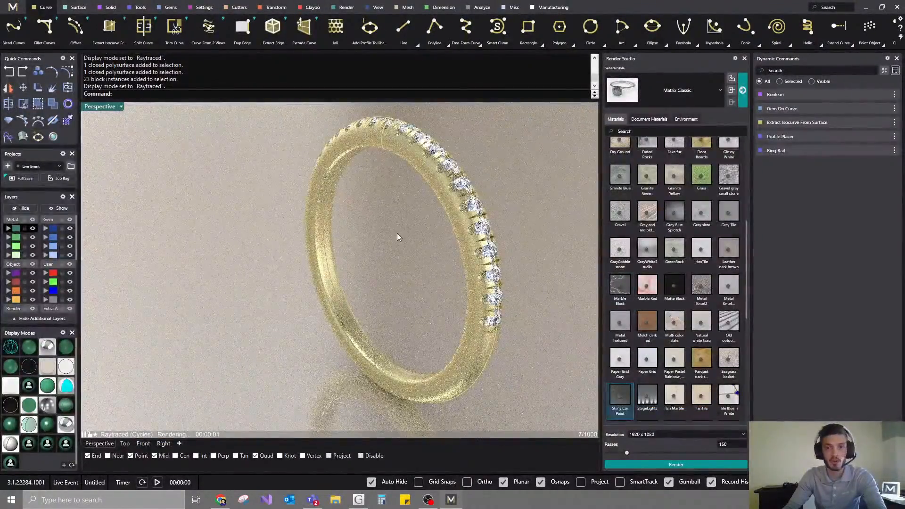
- Frame the band with its reflection, set the passes to 177 and render the view at 1920 x 1080
{"action": "right_click_drag", "start_coordinate": [431, 255], "coordinate": [371, 225], "text": "shift"}
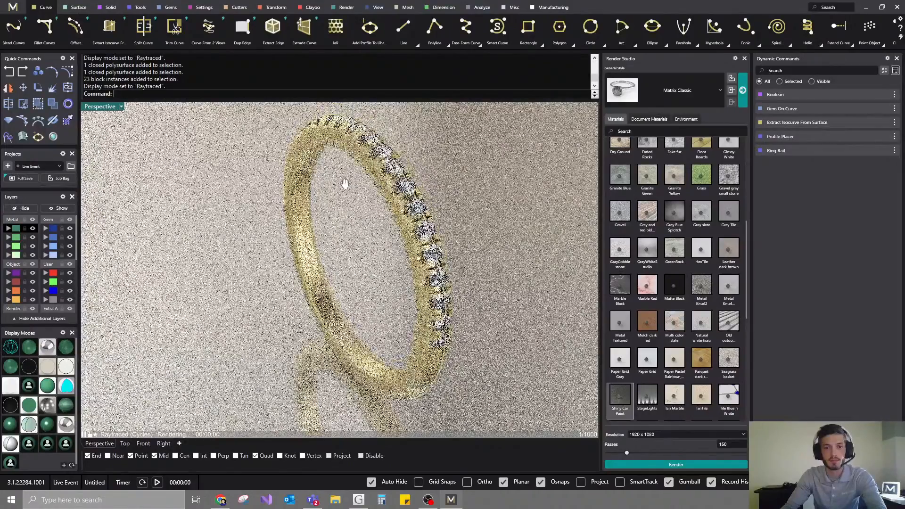
{"action": "right_click_drag", "start_coordinate": [345, 184], "coordinate": [345, 200], "text": "shift"}
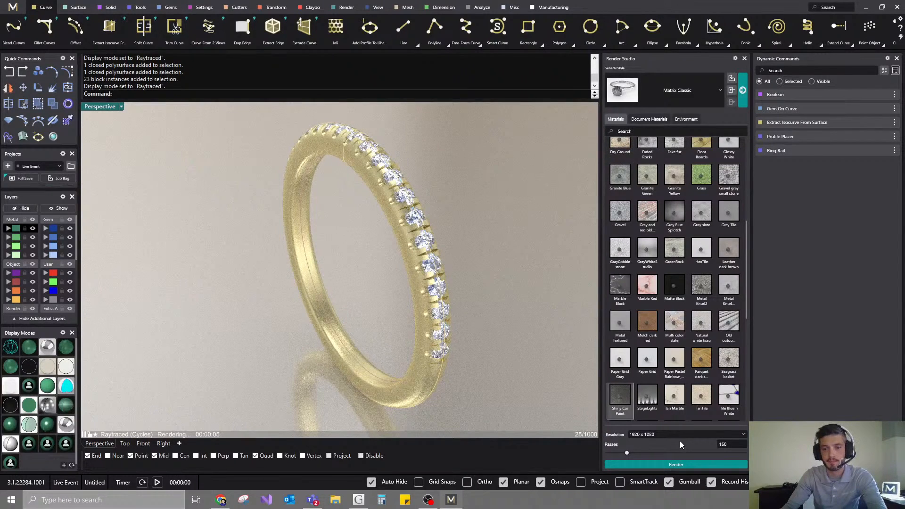
{"action": "left_click_drag", "start_coordinate": [627, 454], "coordinate": [631, 457]}
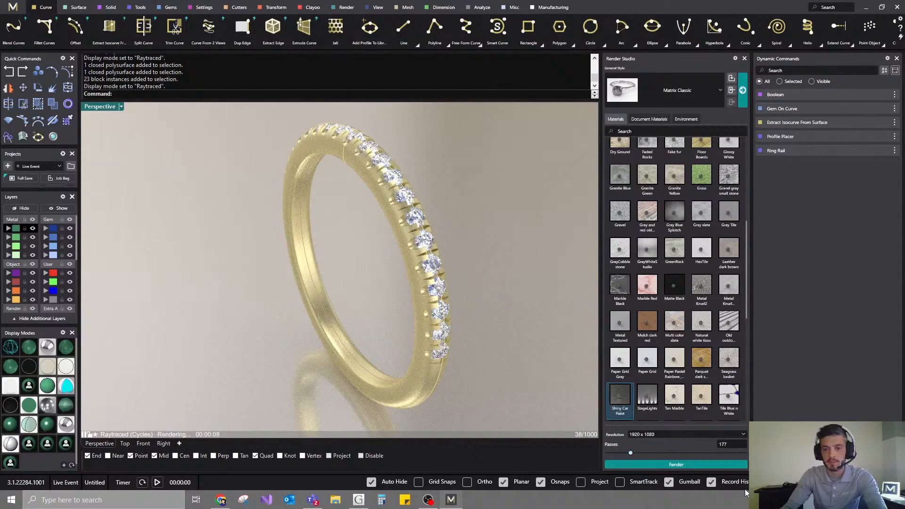
{"action": "left_click", "coordinate": [675, 465]}
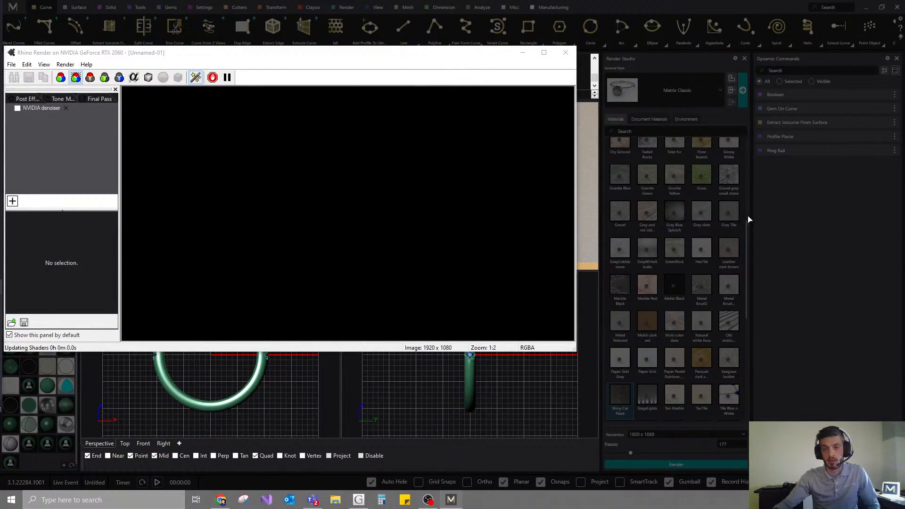
- Enable the NVIDIA denoiser in the maximized render window and stop the render early
{"action": "left_click", "coordinate": [545, 53]}
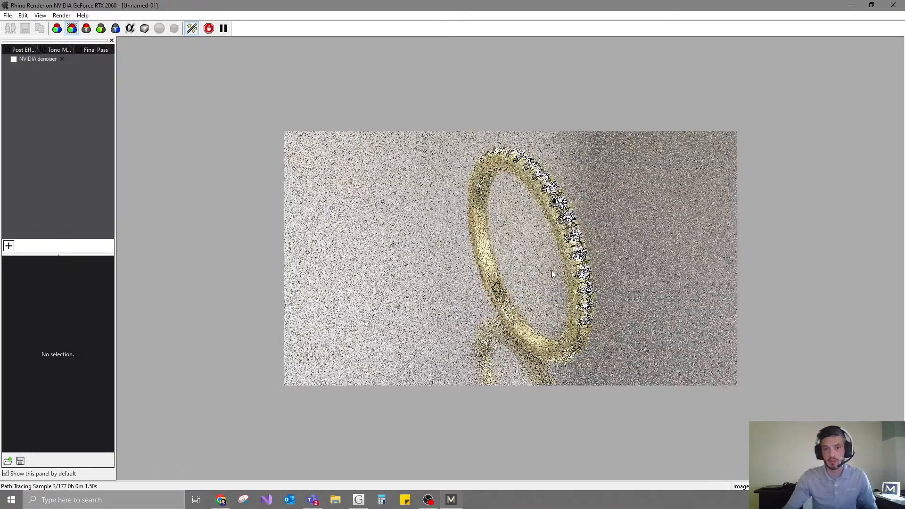
{"action": "scroll", "coordinate": [428, 156], "scroll_direction": "up", "scroll_amount": 2}
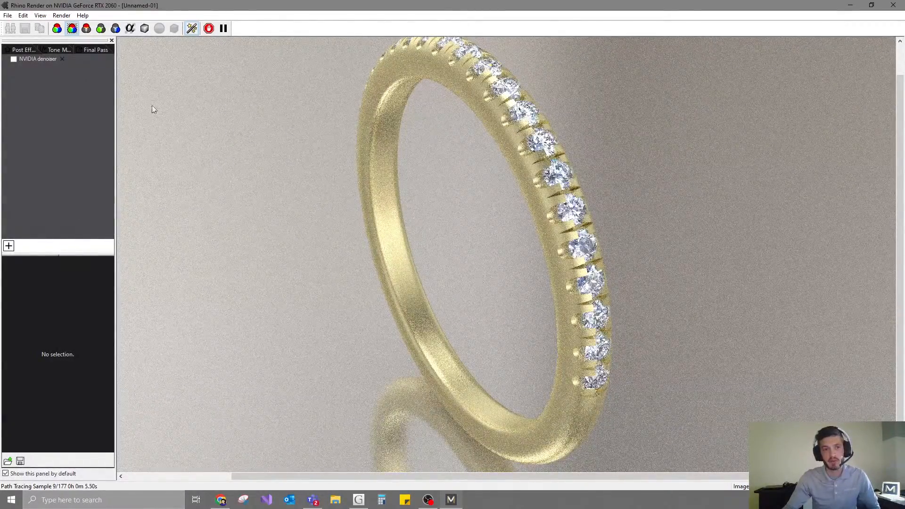
{"action": "left_click", "coordinate": [16, 59]}
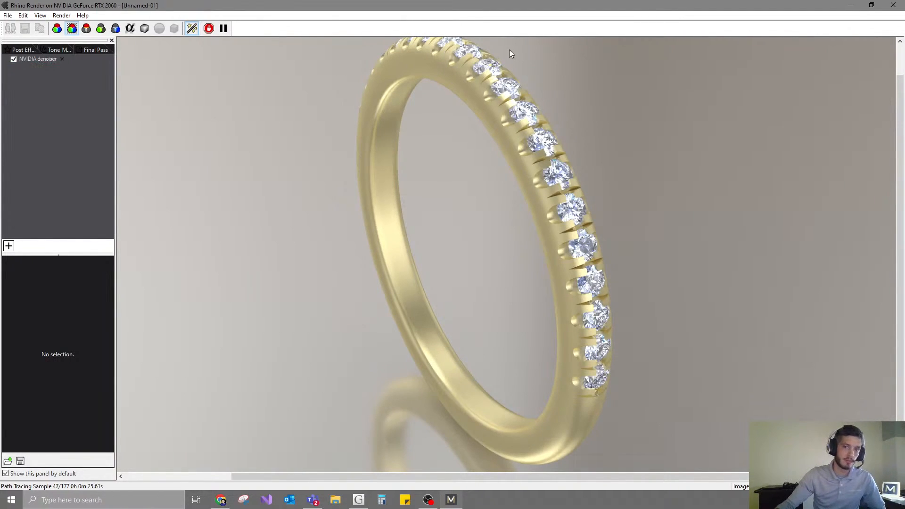
{"action": "left_click", "coordinate": [209, 30]}
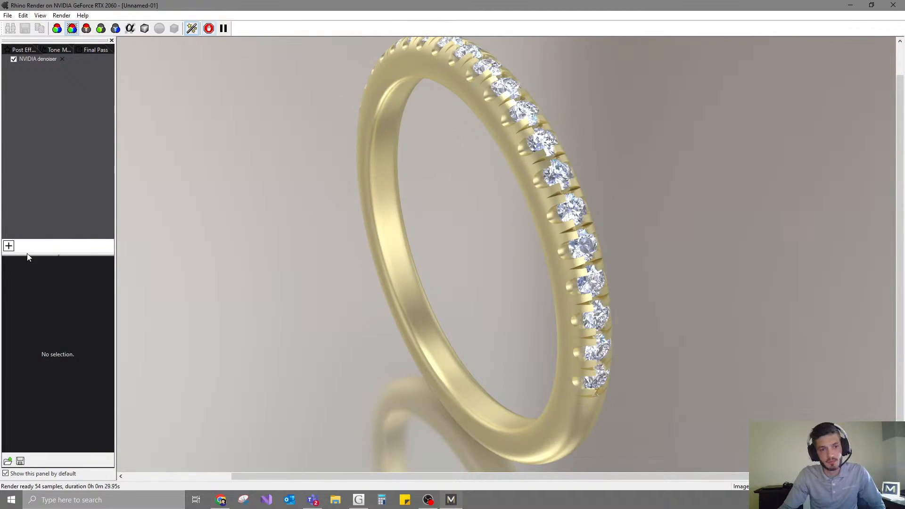
- Add a Depth of field effect and pick its focal distance, about 41.65, on a gem midway along the visible row
{"action": "left_click", "coordinate": [9, 245]}
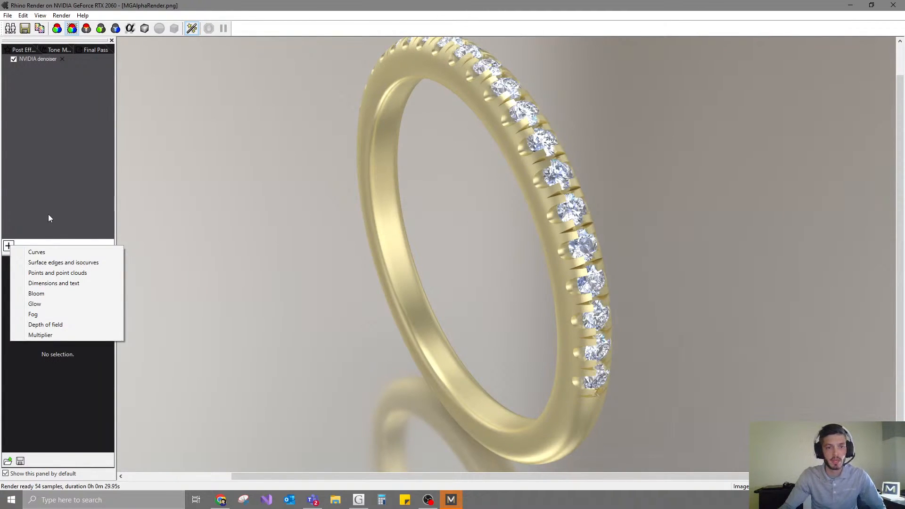
{"action": "left_click", "coordinate": [46, 324]}
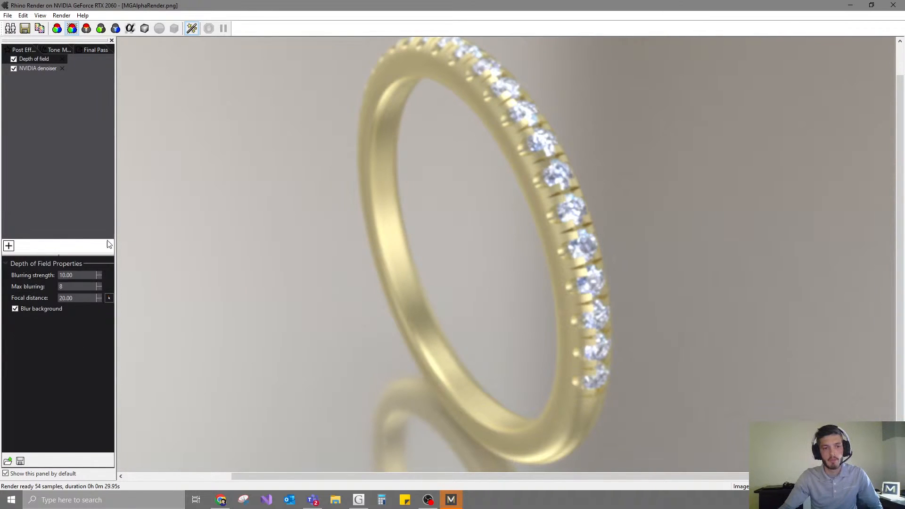
{"action": "left_click", "coordinate": [109, 298]}
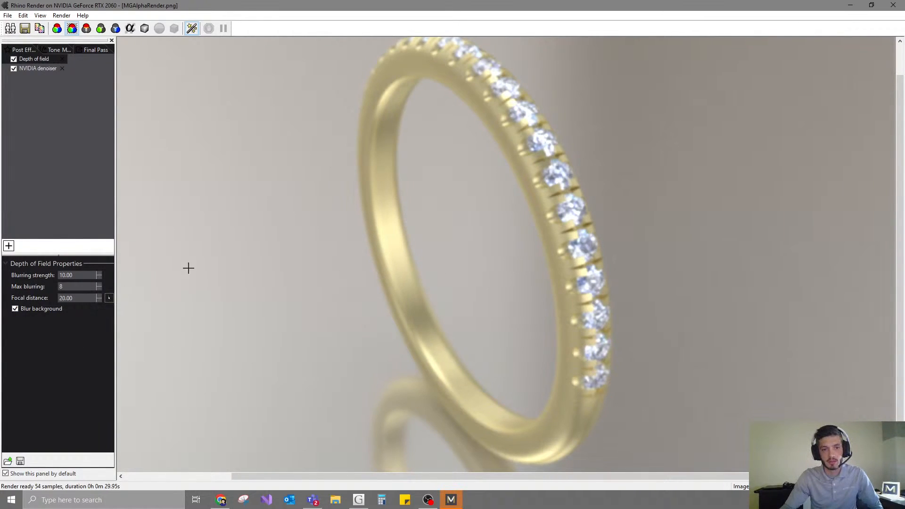
{"action": "left_click", "coordinate": [566, 212]}
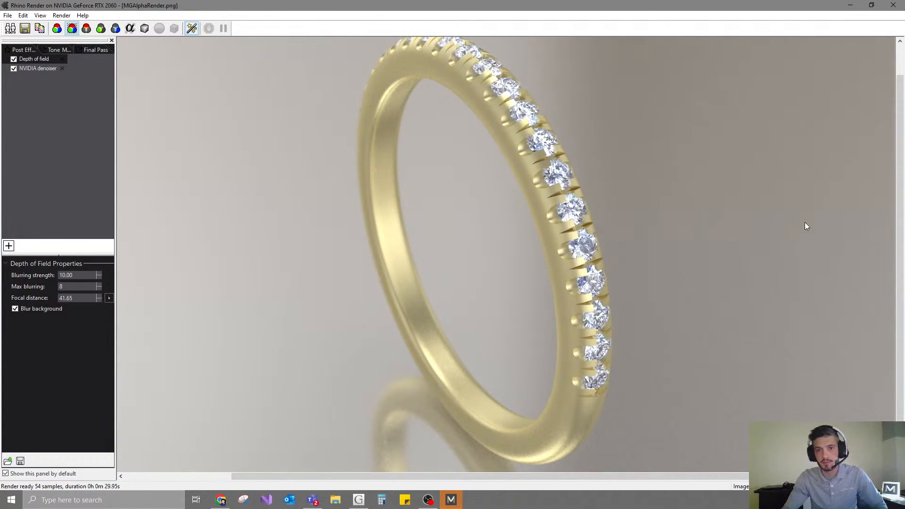
- Try a Glow effect on the rendered image and remove it from the post effects
{"action": "left_click", "coordinate": [9, 246]}
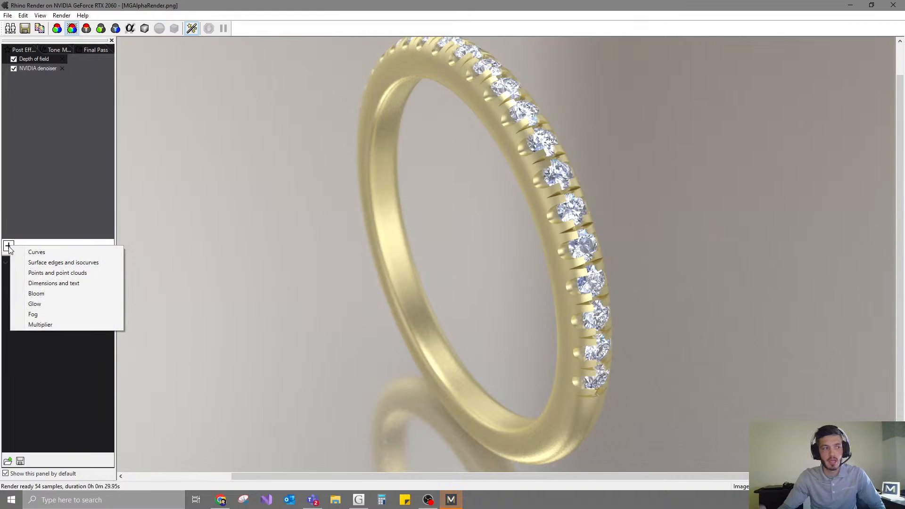
{"action": "left_click", "coordinate": [35, 304]}
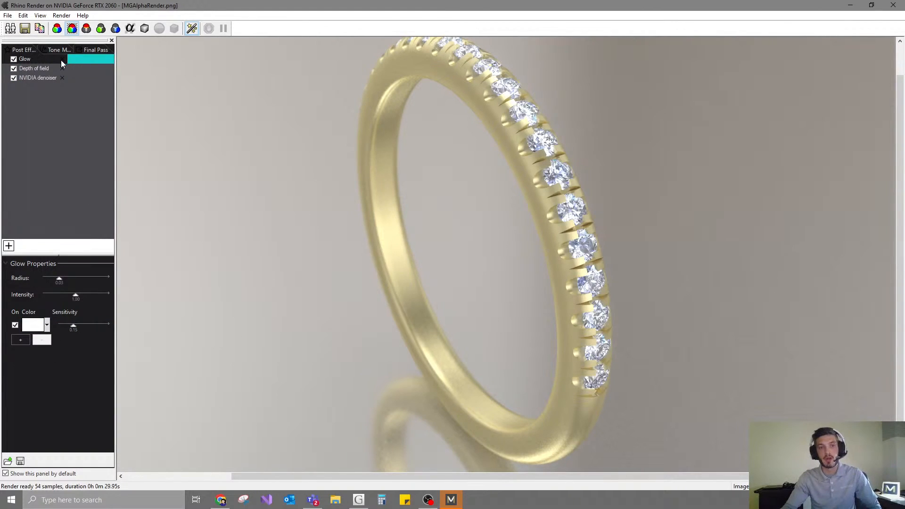
{"action": "key", "text": "Delete"}
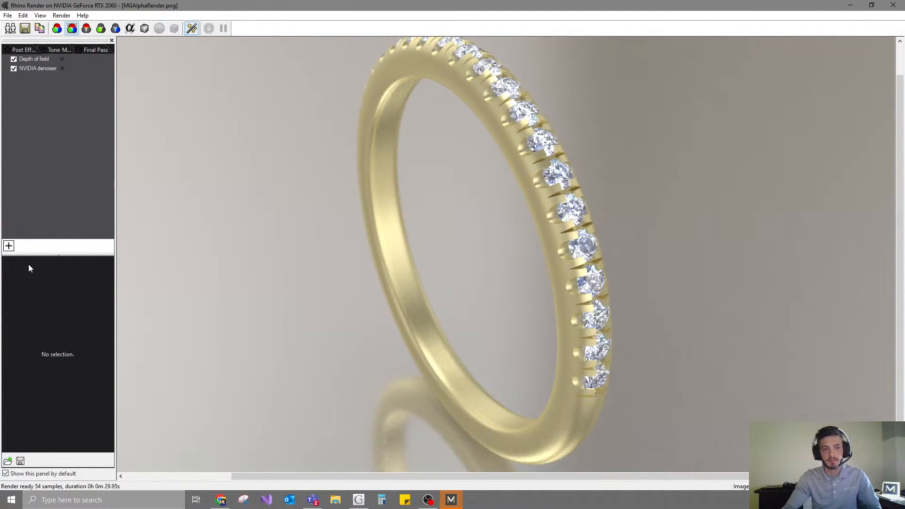
- Add a Bloom effect to the rendered image with radius 0.02 and intensity 0.65
{"action": "left_click", "coordinate": [8, 246]}
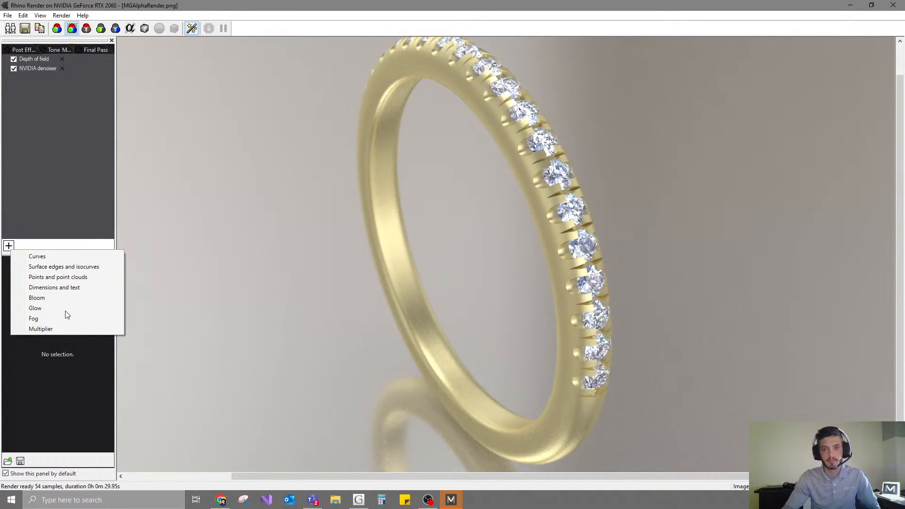
{"action": "left_click", "coordinate": [38, 297]}
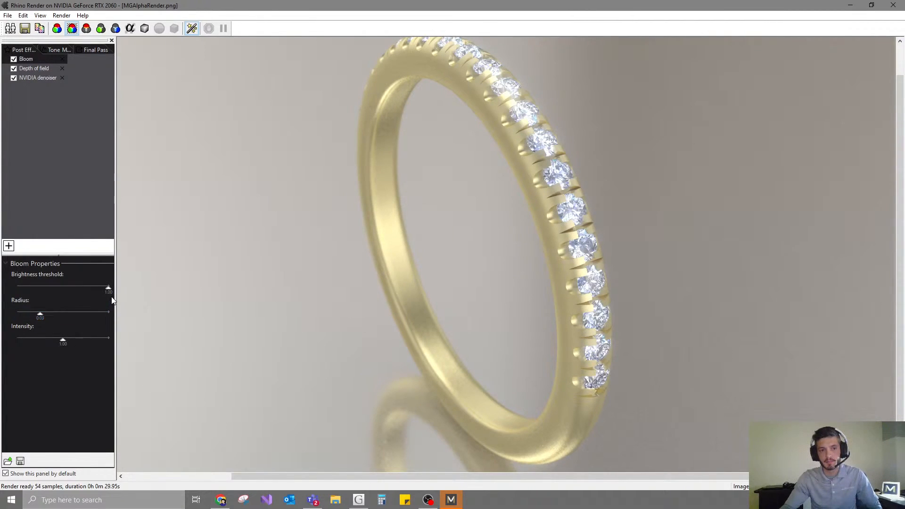
{"action": "left_click_drag", "start_coordinate": [63, 340], "coordinate": [36, 317]}
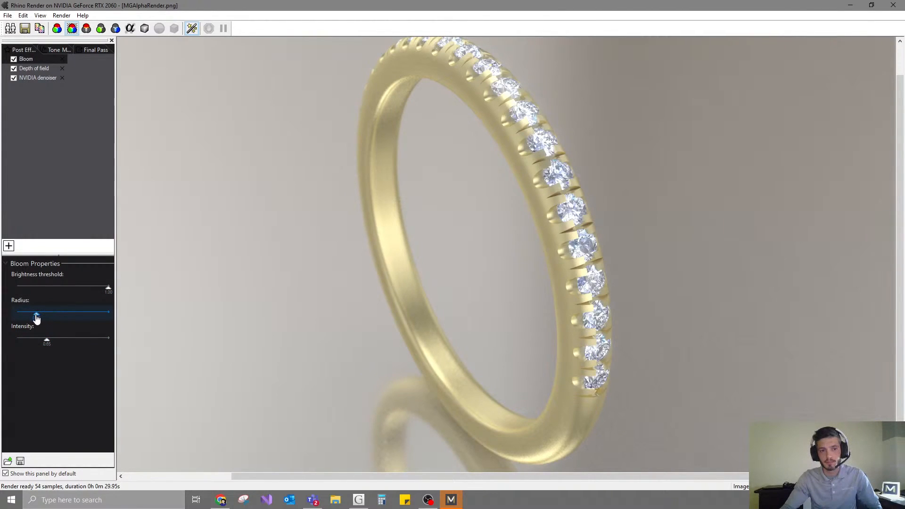
{"action": "scroll", "coordinate": [305, 306], "scroll_direction": "down", "scroll_amount": 3}
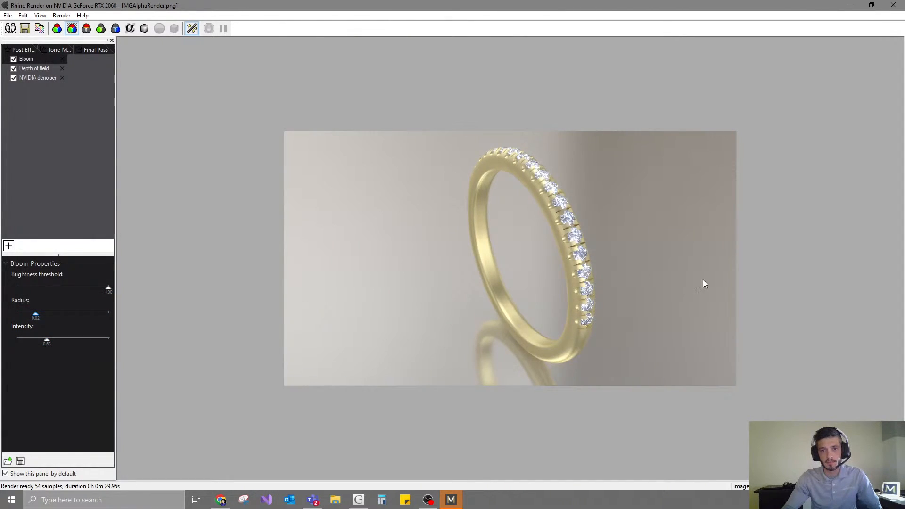
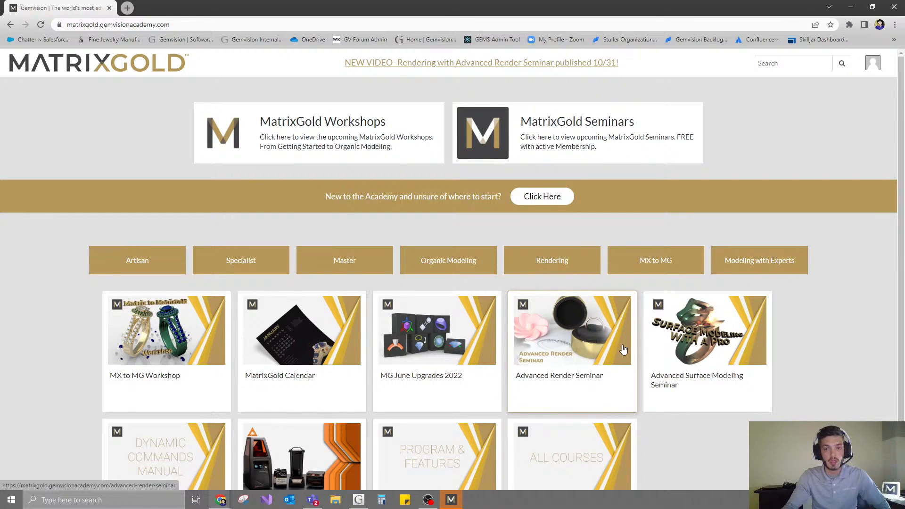
- Switch to the browser, view the Advanced Render Seminar course page and look over the course tiles on the Academy home page
{"action": "left_click", "coordinate": [565, 349]}
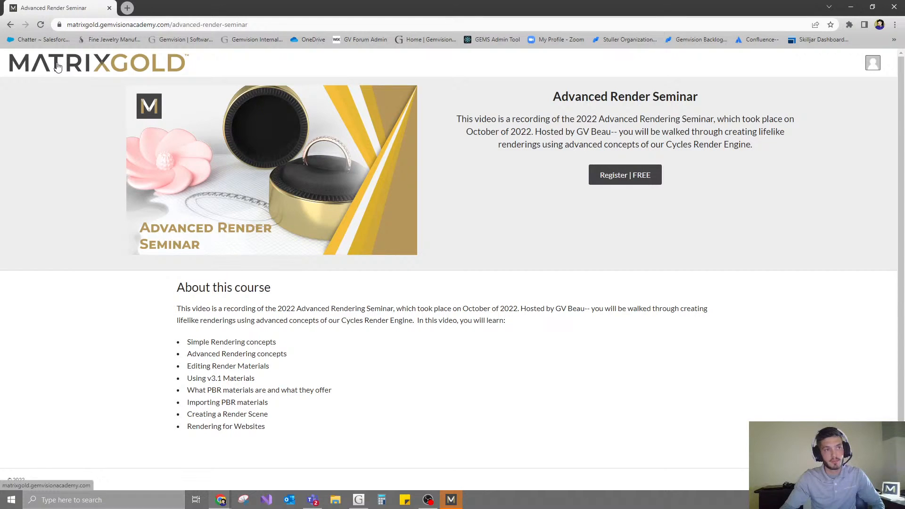
{"action": "left_click", "coordinate": [89, 74]}
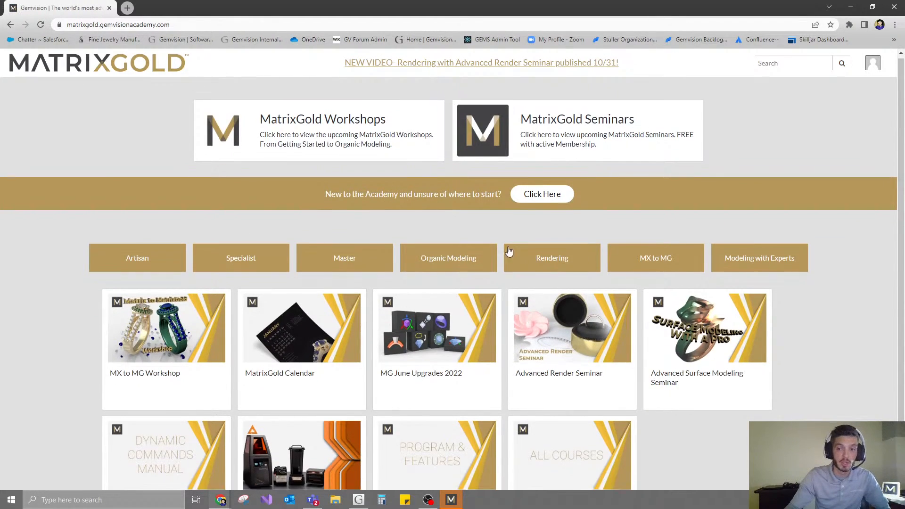
{"action": "scroll", "coordinate": [240, 94], "scroll_direction": "down", "scroll_amount": 2}
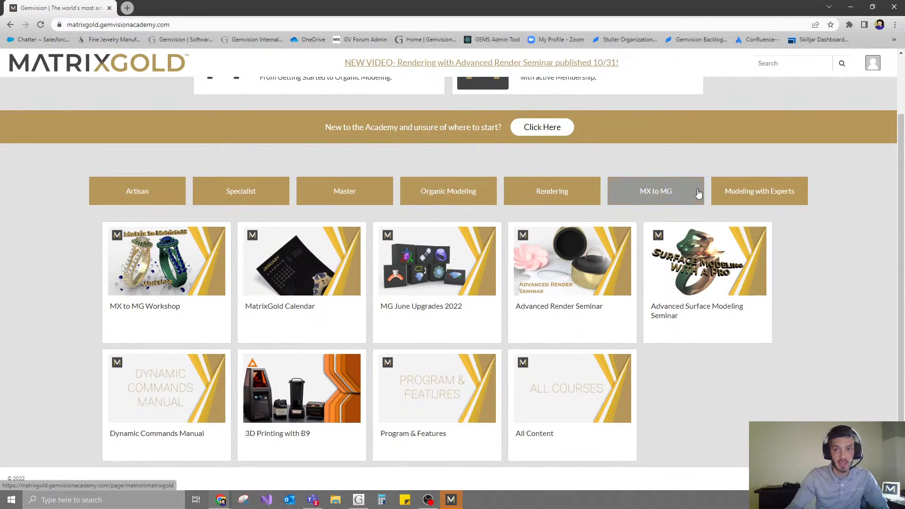
{"action": "left_click", "coordinate": [521, 211]}
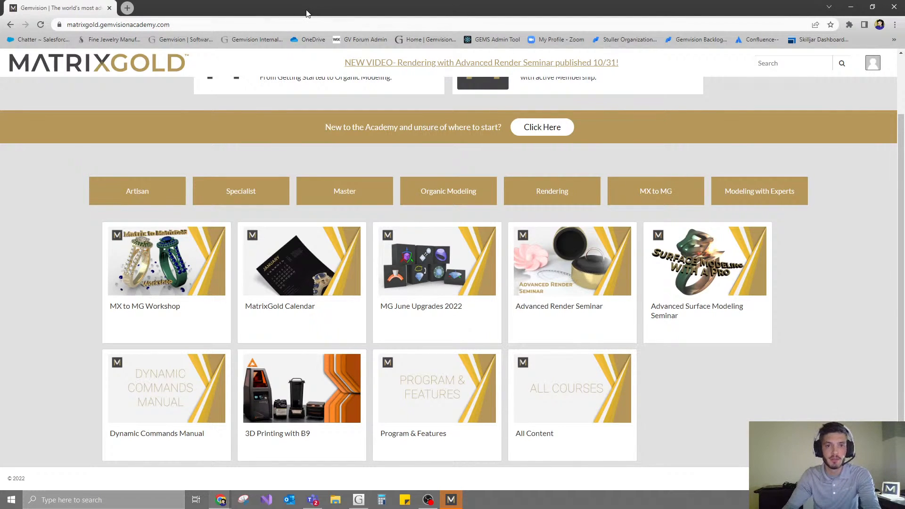
{"action": "left_click_drag", "start_coordinate": [307, 10], "coordinate": [0, 203]}
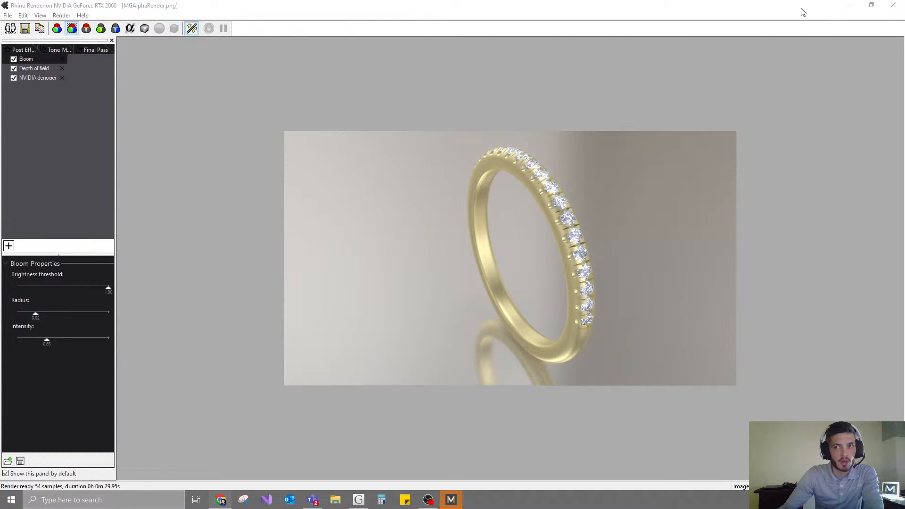
- Switch back to the MatrixGold modelling window and bring up the rendering tools
{"action": "left_click_drag", "start_coordinate": [802, 7], "coordinate": [0, 59]}
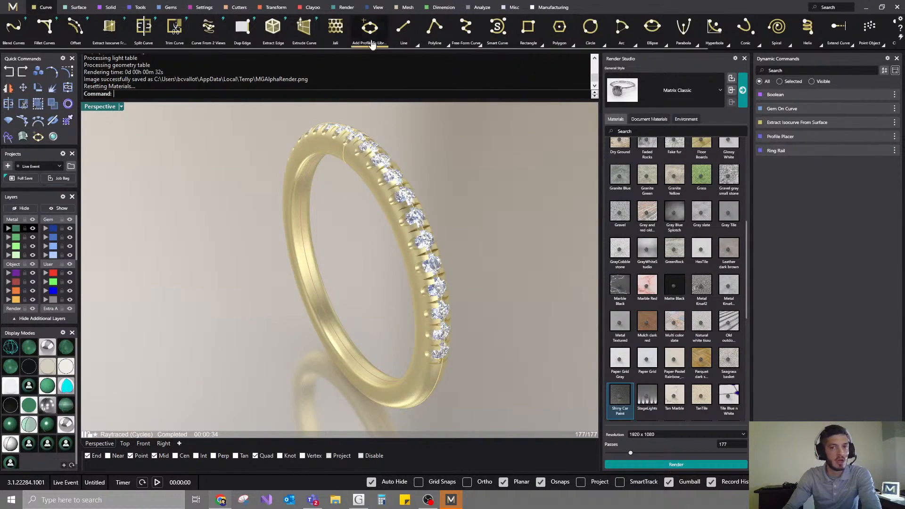
{"action": "left_click", "coordinate": [347, 7]}
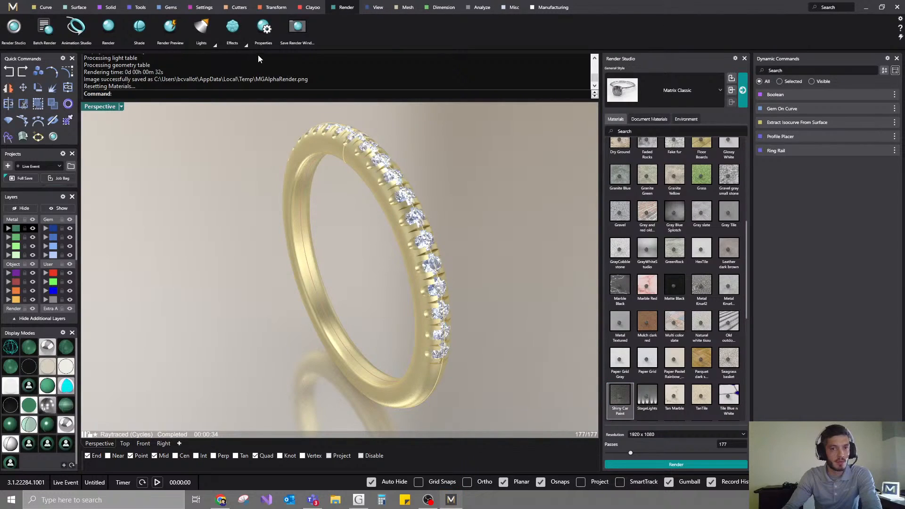
{"action": "left_click", "coordinate": [245, 46]}
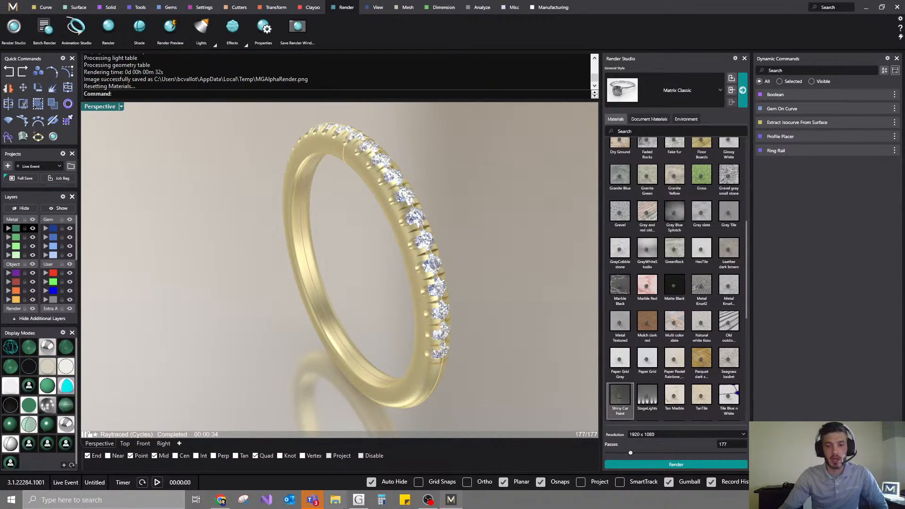
- Switch to the Gemvision Application Launcher and open the MatrixGold v3.1.22284.1001 release notes from its news posts
{"action": "left_click", "coordinate": [358, 500]}
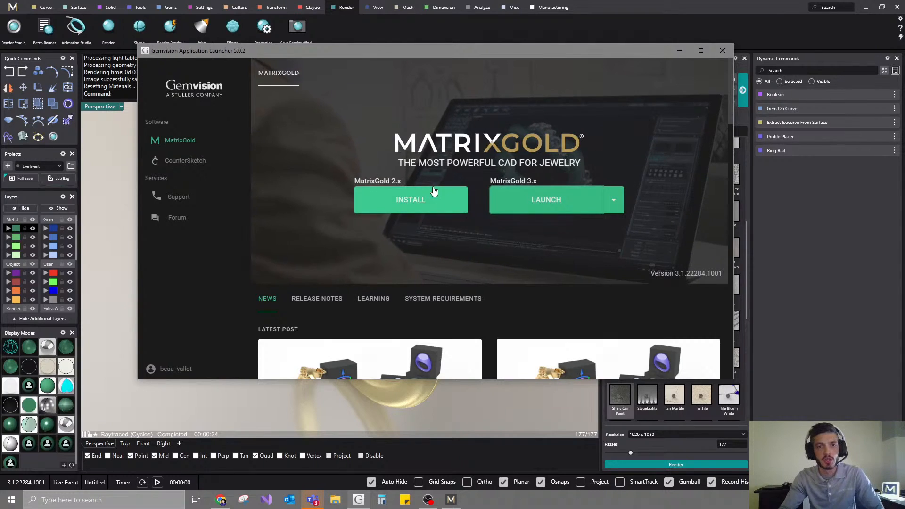
{"action": "scroll", "coordinate": [347, 146], "scroll_direction": "down", "scroll_amount": 3}
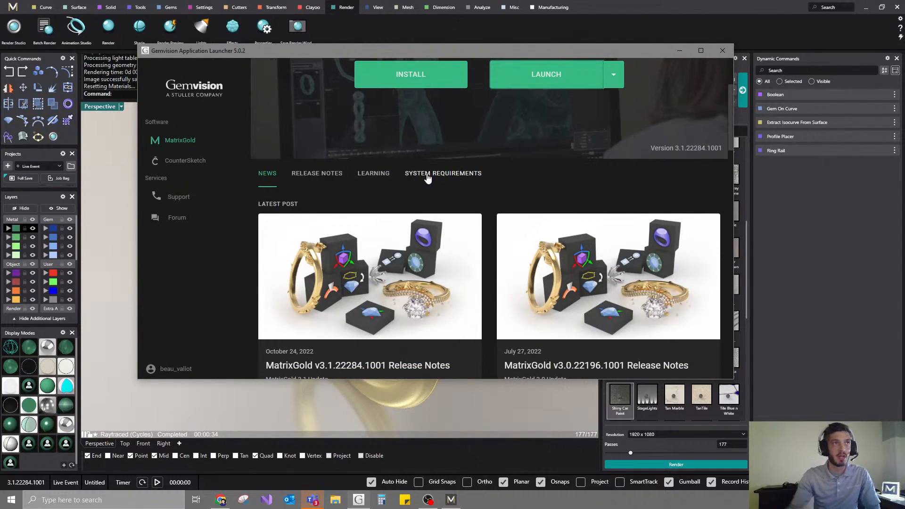
{"action": "scroll", "coordinate": [457, 198], "scroll_direction": "down", "scroll_amount": 5}
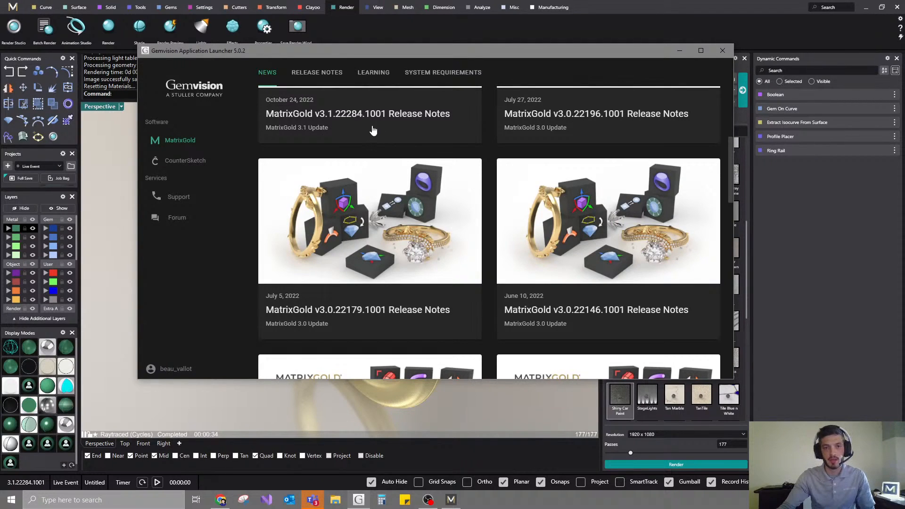
{"action": "scroll", "coordinate": [343, 120], "scroll_direction": "up", "scroll_amount": 3}
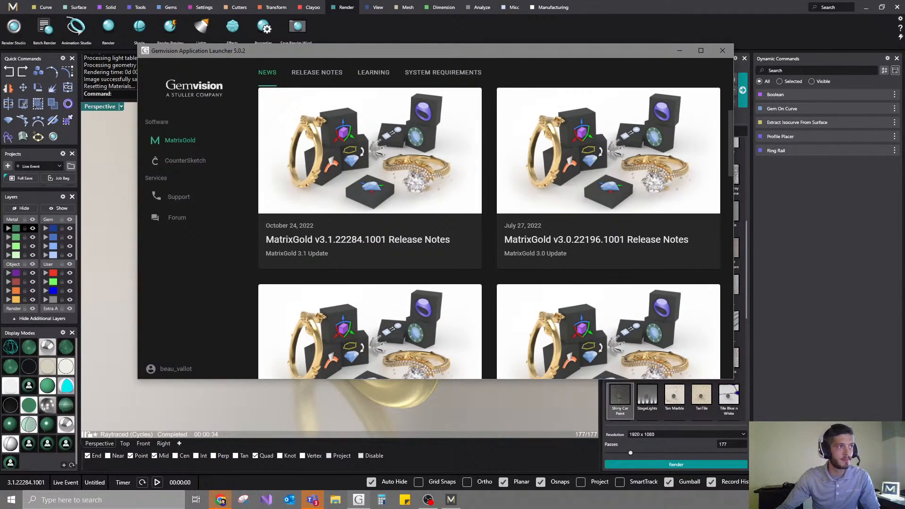
{"action": "double_click", "coordinate": [349, 137]}
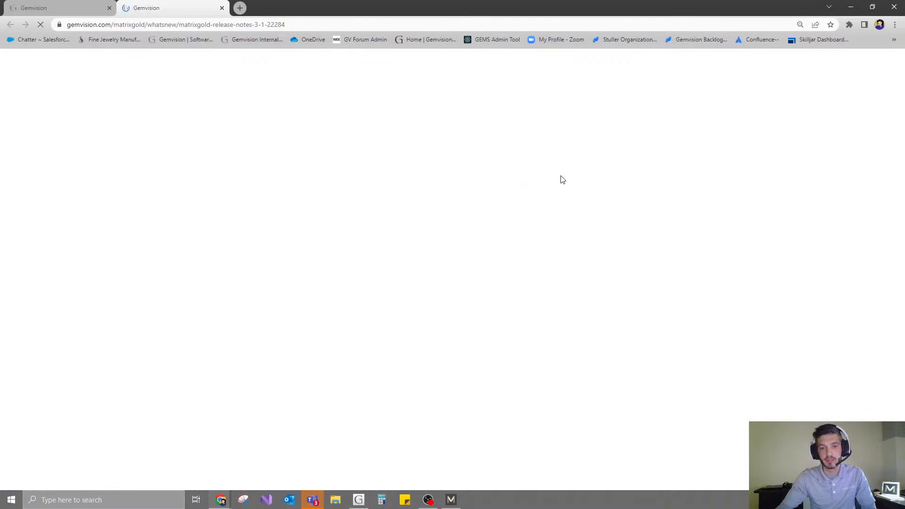
- Read through the bug fixes, improvements and new render materials in the v3.1.22284.1001 release notes
{"action": "scroll", "coordinate": [515, 211], "scroll_direction": "down", "scroll_amount": 3}
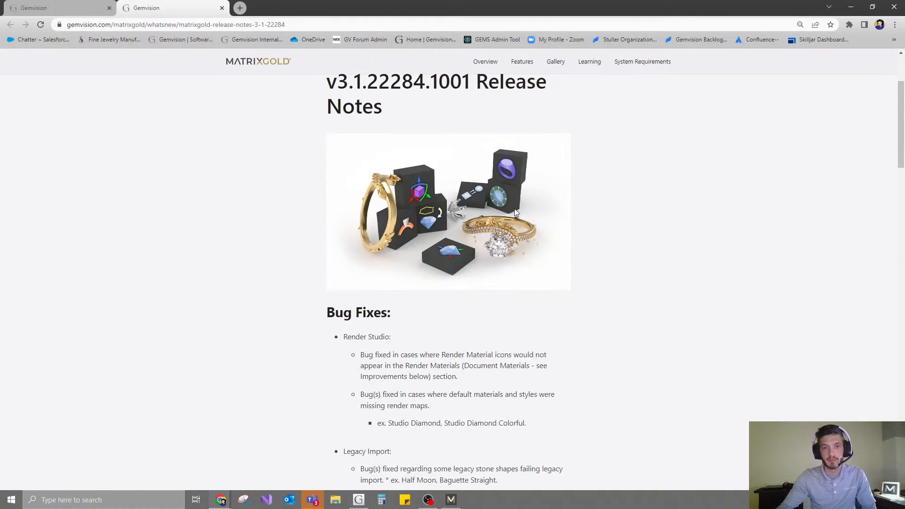
{"action": "scroll", "coordinate": [516, 211], "scroll_direction": "down", "scroll_amount": 13}
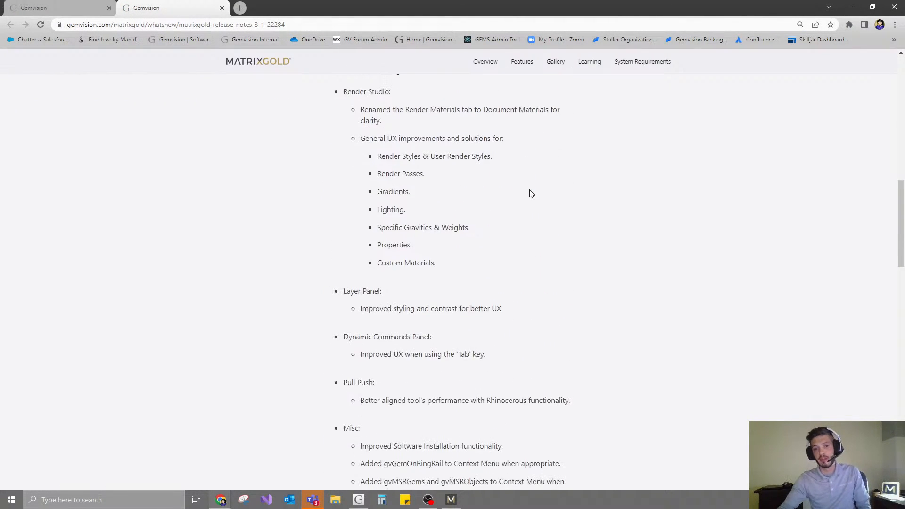
{"action": "scroll", "coordinate": [531, 194], "scroll_direction": "down", "scroll_amount": 3}
{"action": "scroll", "coordinate": [532, 194], "scroll_direction": "down", "scroll_amount": 12}
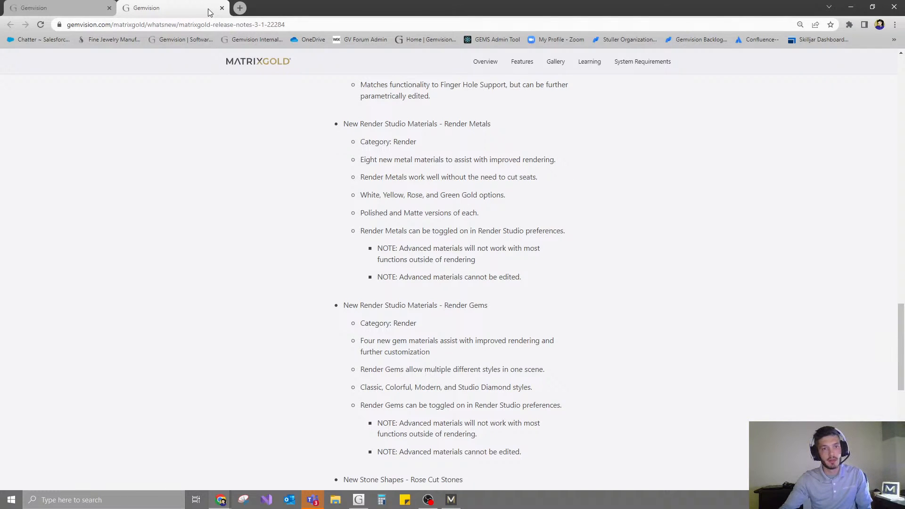
{"action": "scroll", "coordinate": [226, 177], "scroll_direction": "up", "scroll_amount": 11}
- Go to the What's New overview and read the MatrixGold v3.0.22179.1001 release notes
{"action": "left_click", "coordinate": [58, 6]}
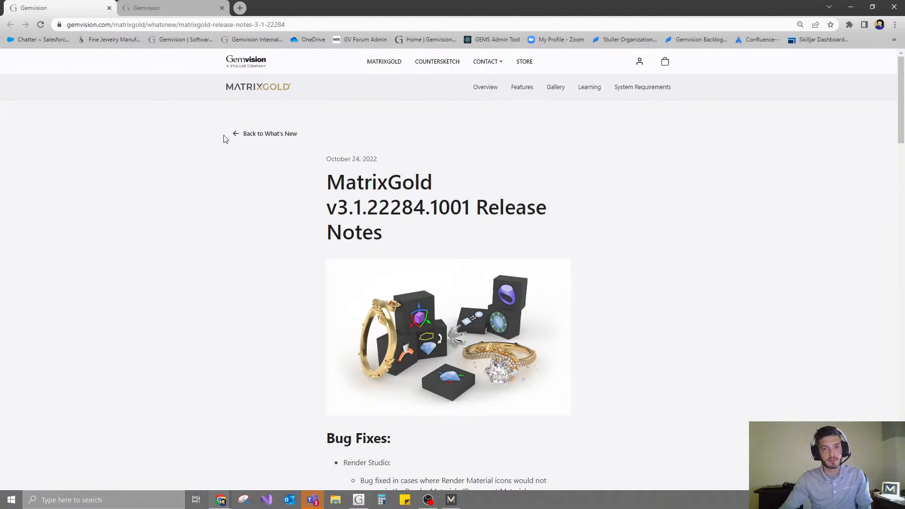
{"action": "left_click", "coordinate": [249, 135]}
{"action": "scroll", "coordinate": [422, 196], "scroll_direction": "down", "scroll_amount": 5}
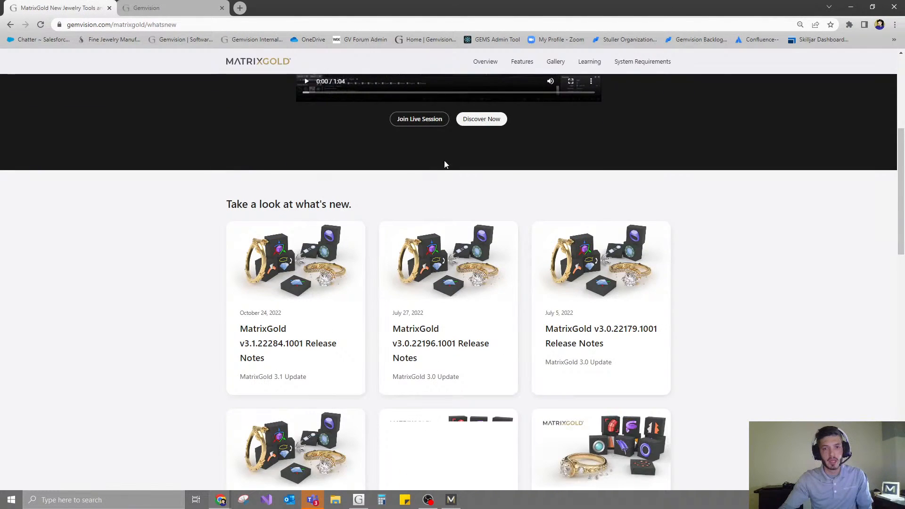
{"action": "left_click", "coordinate": [601, 317]}
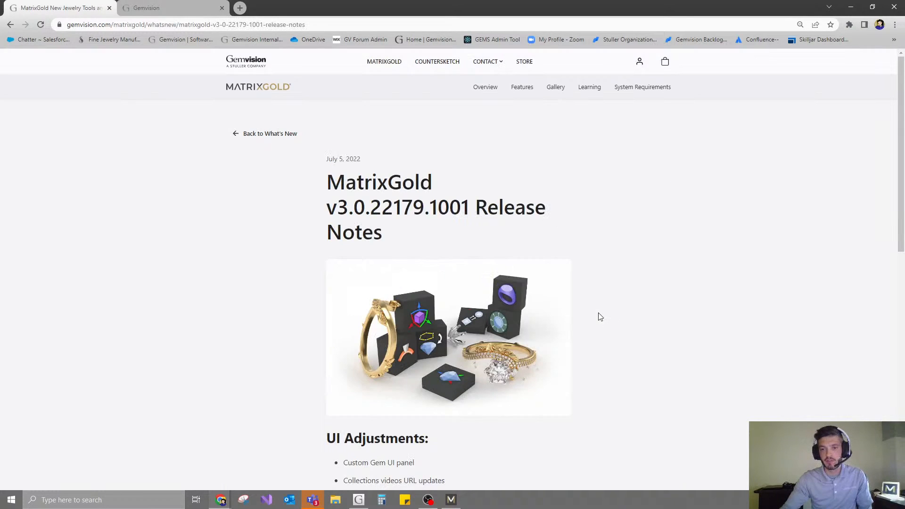
{"action": "scroll", "coordinate": [424, 297], "scroll_direction": "down", "scroll_amount": 5}
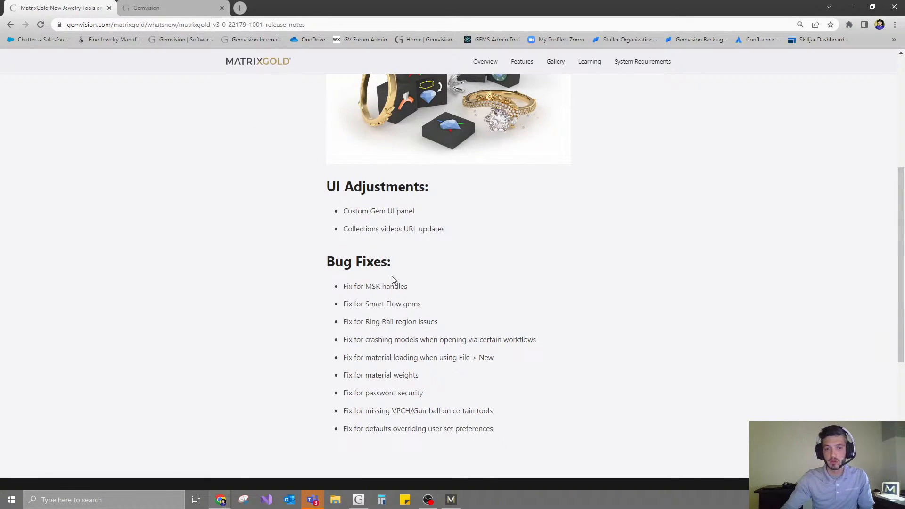
- Open the MatrixGold v3.0.22146.1001 release notes, highlight Advanced Signet Ring among the new tools and switch back to MatrixGold
{"action": "left_click", "coordinate": [12, 26]}
{"action": "scroll", "coordinate": [344, 325], "scroll_direction": "down", "scroll_amount": 2}
{"action": "left_click", "coordinate": [281, 409]}
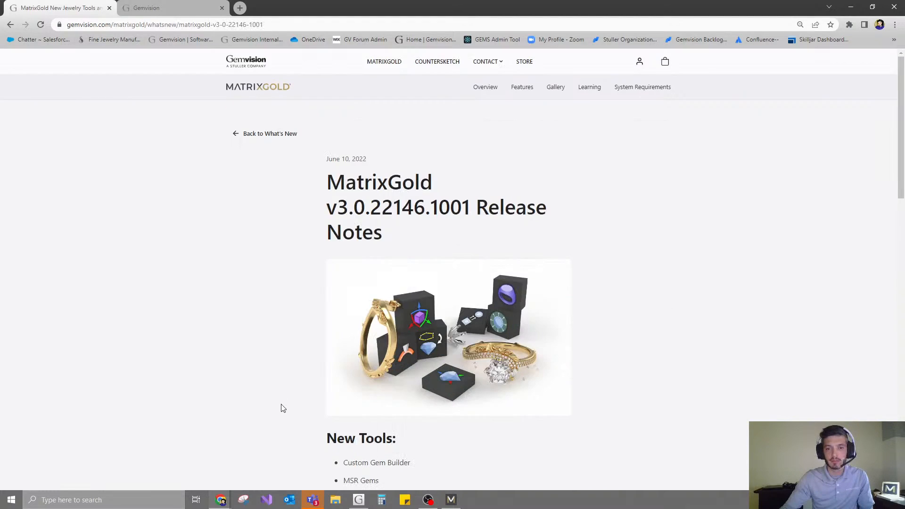
{"action": "scroll", "coordinate": [349, 295], "scroll_direction": "down", "scroll_amount": 8}
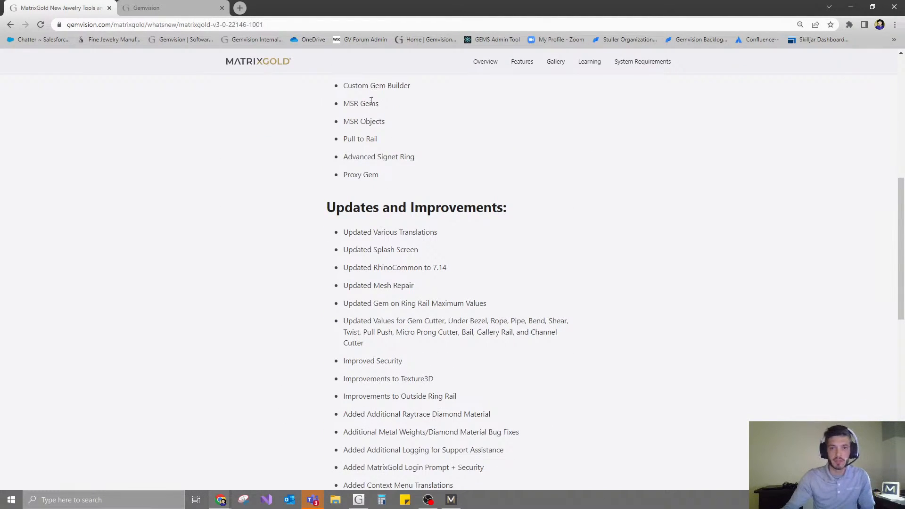
{"action": "left_click_drag", "start_coordinate": [343, 157], "coordinate": [445, 164]}
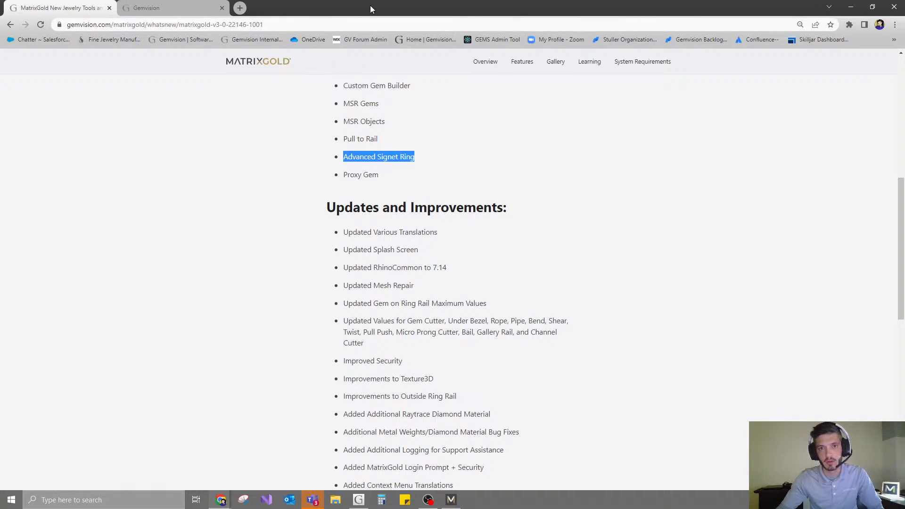
{"action": "left_click_drag", "start_coordinate": [370, 5], "coordinate": [0, 52]}
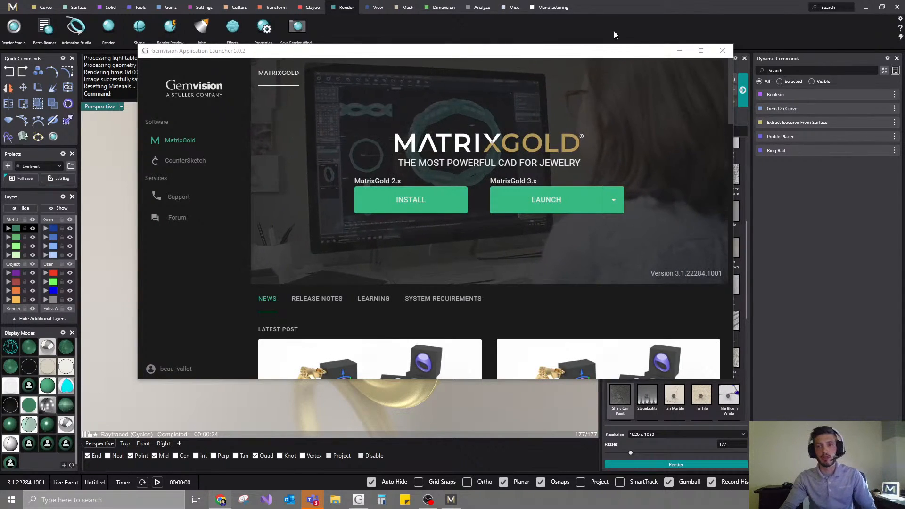
{"action": "left_click", "coordinate": [686, 55]}
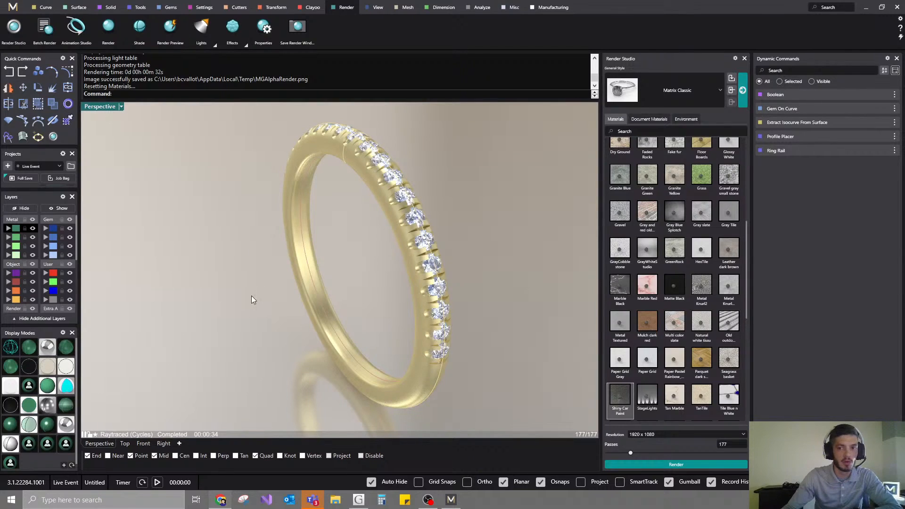
- Apply the Yellow Gold-10k metal material to the ring band
{"action": "left_click", "coordinate": [405, 236]}
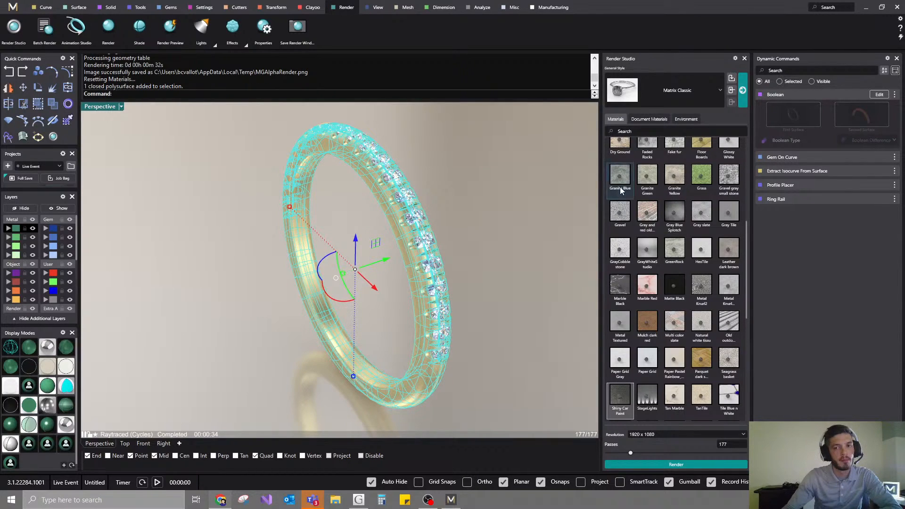
{"action": "scroll", "coordinate": [672, 313], "scroll_direction": "up", "scroll_amount": 3}
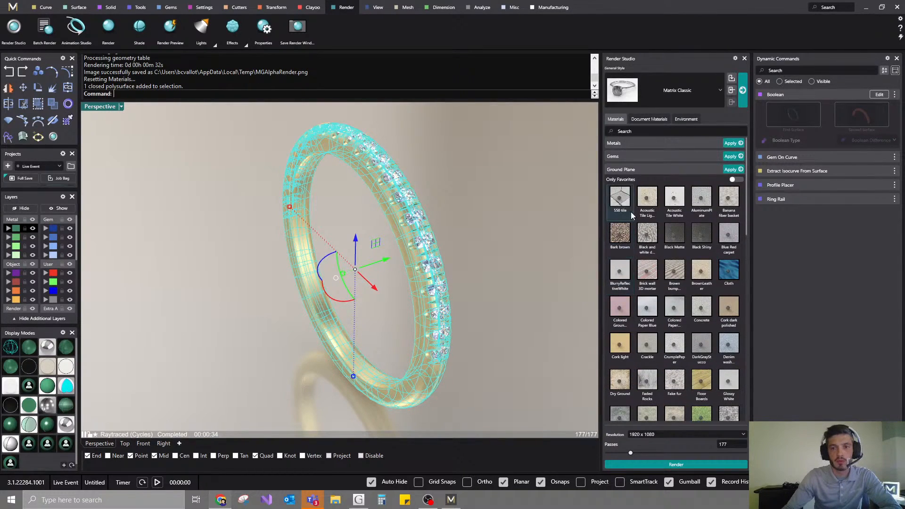
{"action": "left_click", "coordinate": [494, 247]}
{"action": "left_click", "coordinate": [403, 231]}
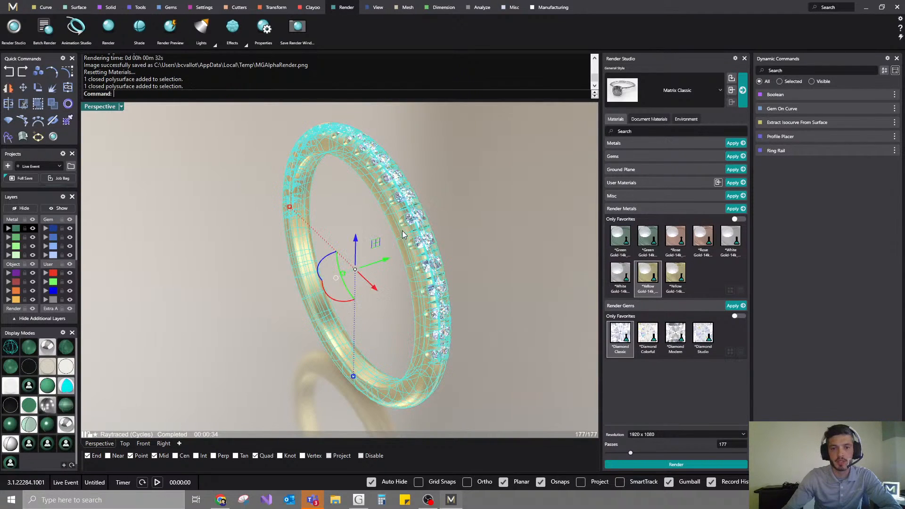
{"action": "left_click", "coordinate": [623, 144]}
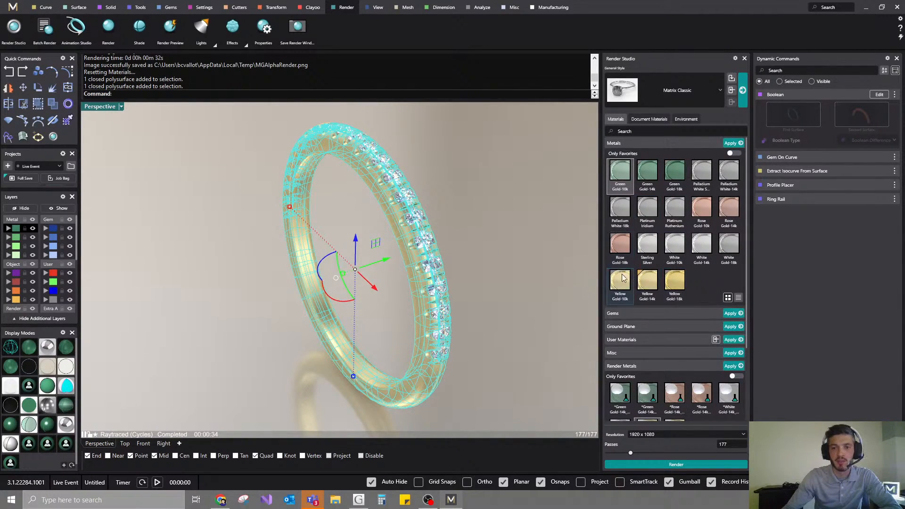
{"action": "left_click", "coordinate": [733, 143]}
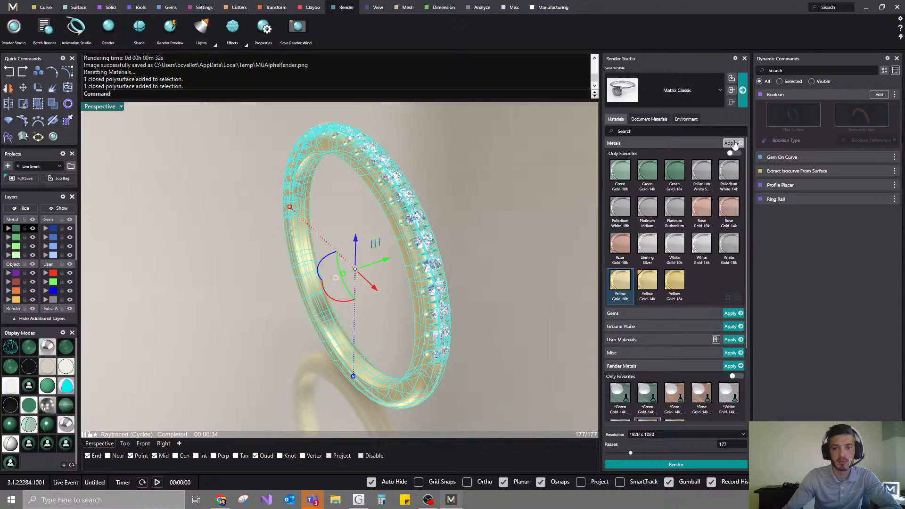
- Hide the first gem layer and turn the ring to view the Yellow Gold-10k band without its stones
{"action": "left_click", "coordinate": [497, 292]}
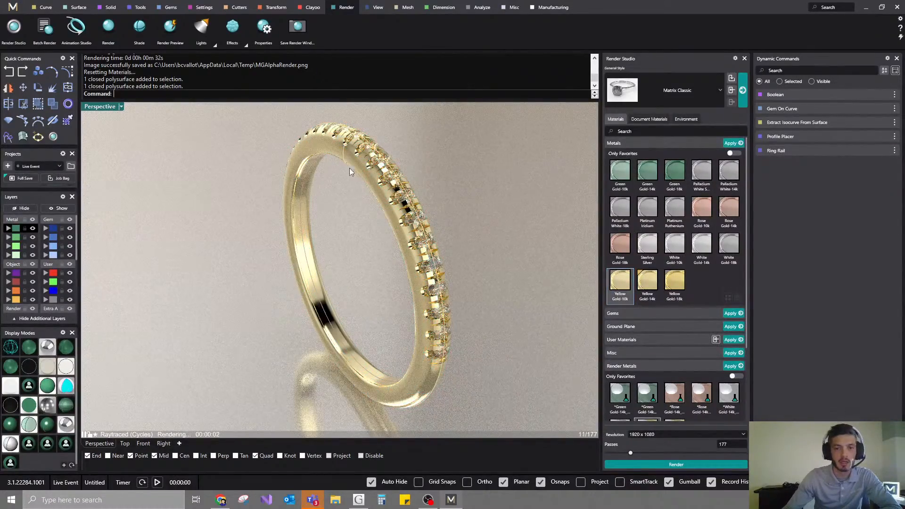
{"action": "left_click", "coordinate": [70, 229]}
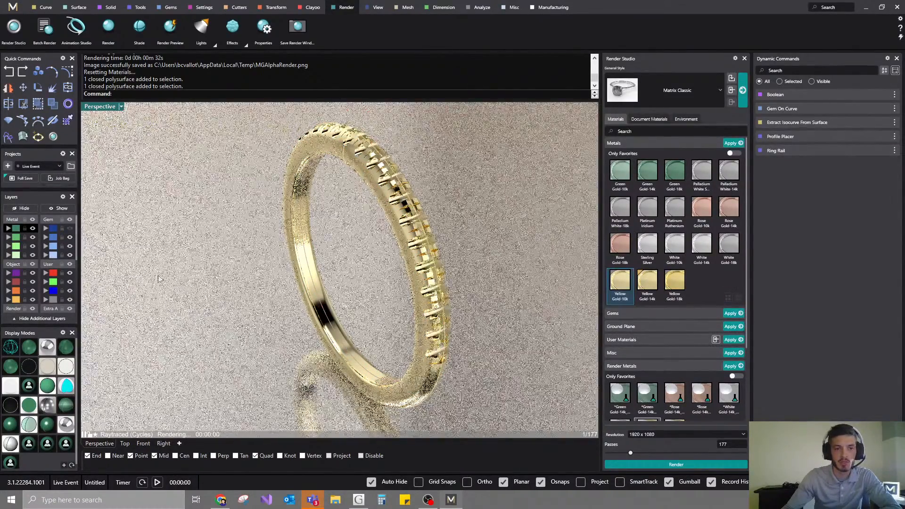
{"action": "right_click_drag", "start_coordinate": [372, 353], "coordinate": [433, 302]}
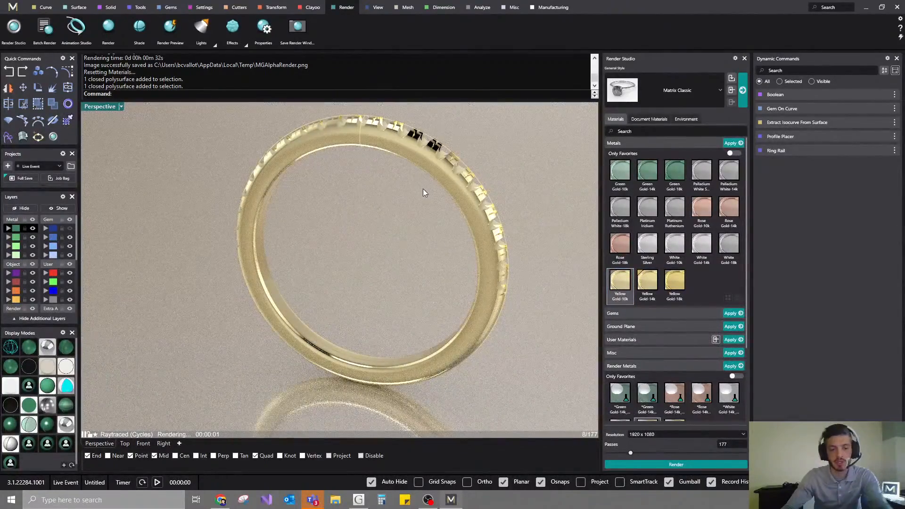
{"action": "right_click_drag", "start_coordinate": [444, 212], "coordinate": [463, 233], "text": "shift"}
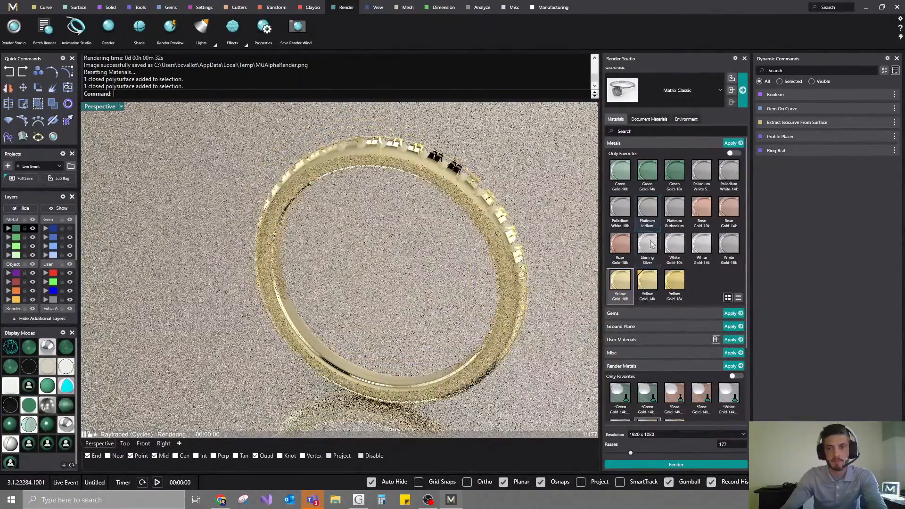
- Refresh the document materials and bring up the ring band's Yellow Gold-10k material settings for editing
{"action": "left_click", "coordinate": [655, 119]}
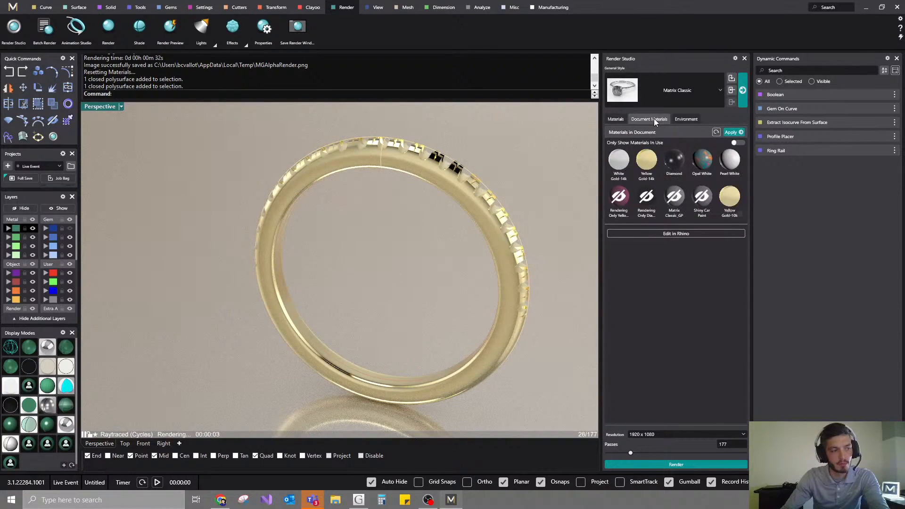
{"action": "left_click", "coordinate": [716, 133]}
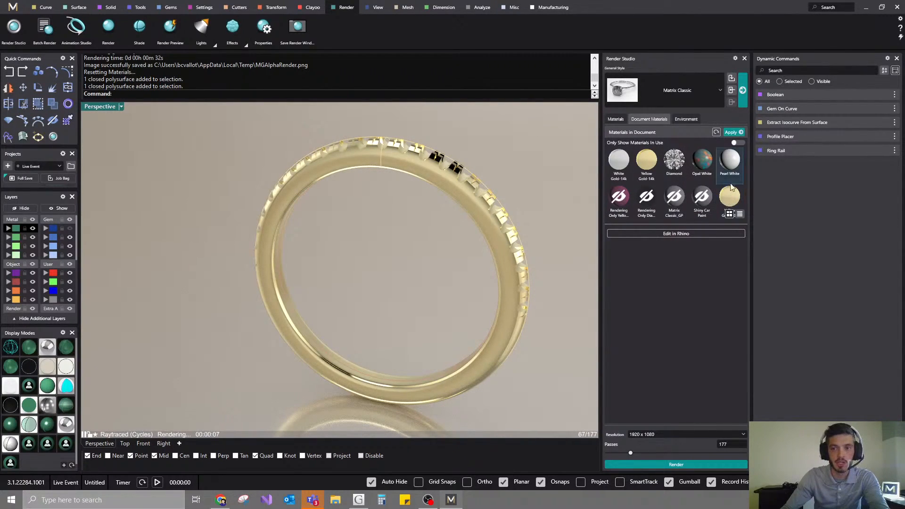
{"action": "left_click", "coordinate": [499, 249]}
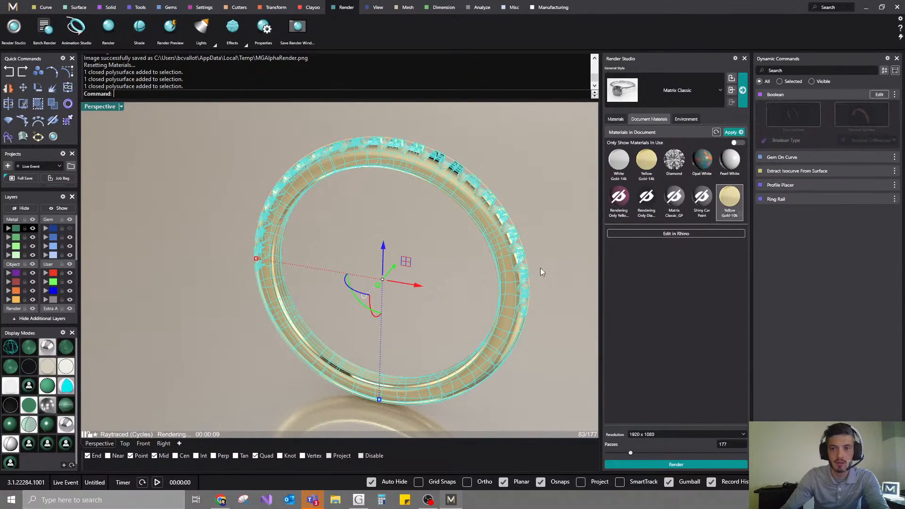
{"action": "mouse_move", "coordinate": [726, 192]}
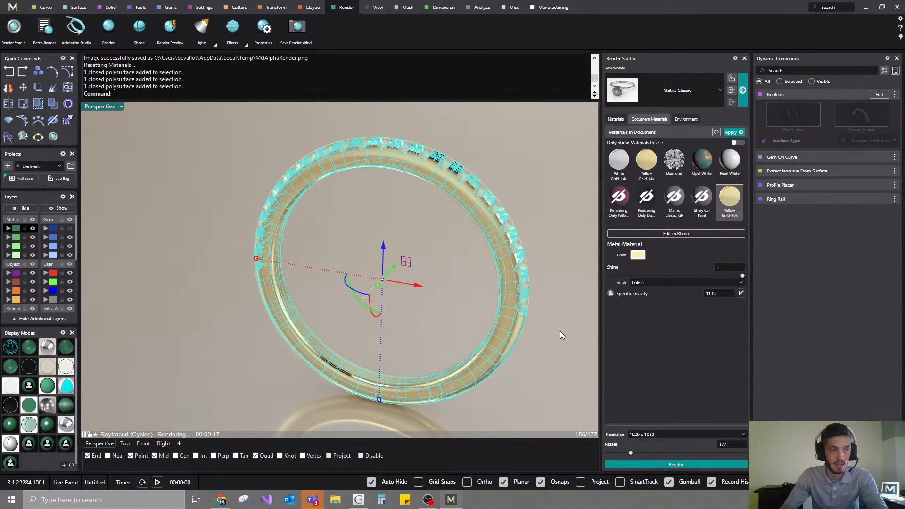
- Make the Yellow Gold-10k material's color slightly darker and set its shine to 0.87
{"action": "left_click", "coordinate": [640, 258]}
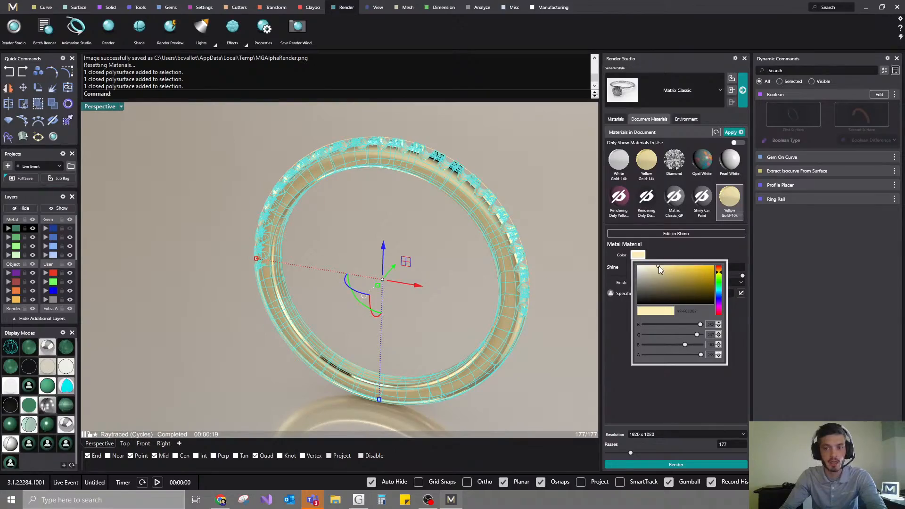
{"action": "left_click", "coordinate": [659, 267]}
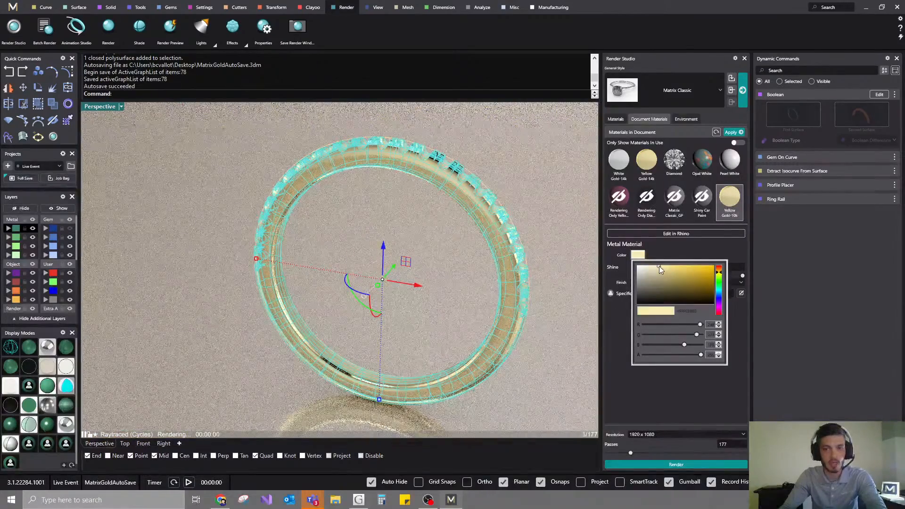
{"action": "left_click_drag", "start_coordinate": [660, 266], "coordinate": [657, 268]}
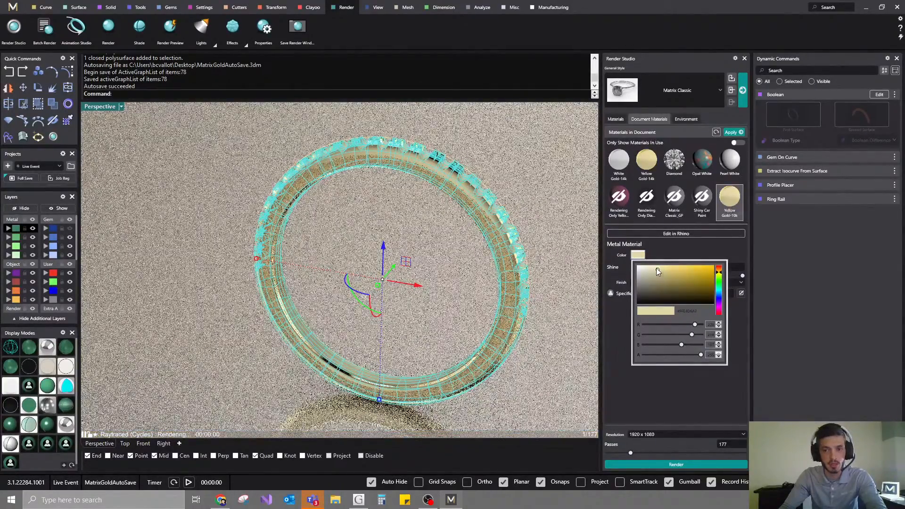
{"action": "left_click", "coordinate": [644, 390]}
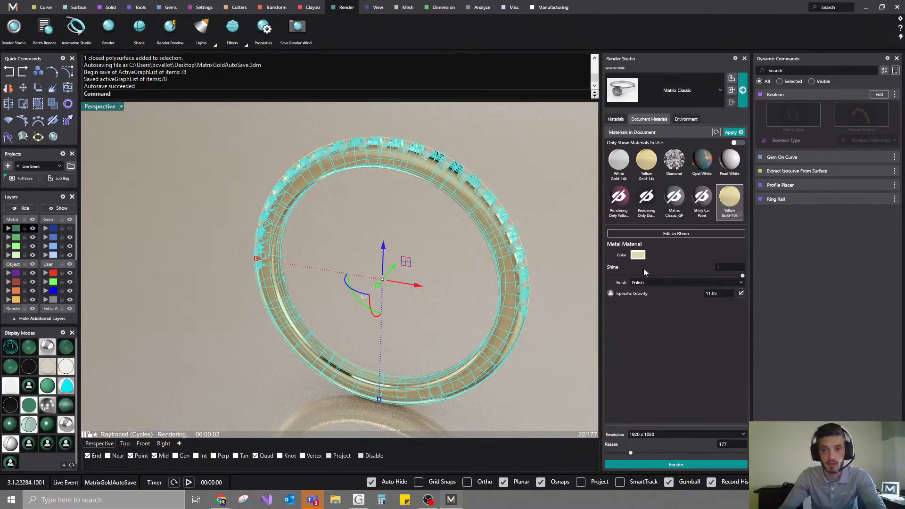
{"action": "left_click_drag", "start_coordinate": [742, 277], "coordinate": [727, 280]}
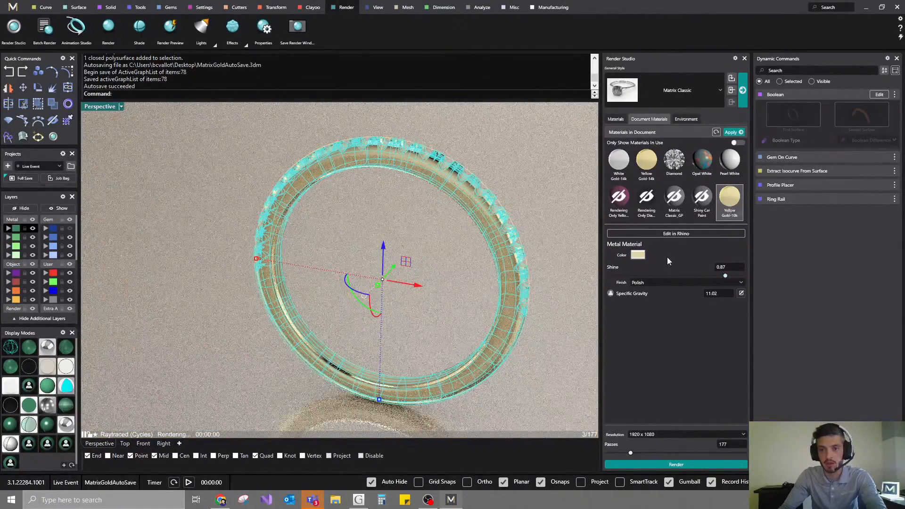
{"action": "left_click", "coordinate": [439, 252]}
{"action": "scroll", "coordinate": [451, 259], "scroll_direction": "up", "scroll_amount": 5}
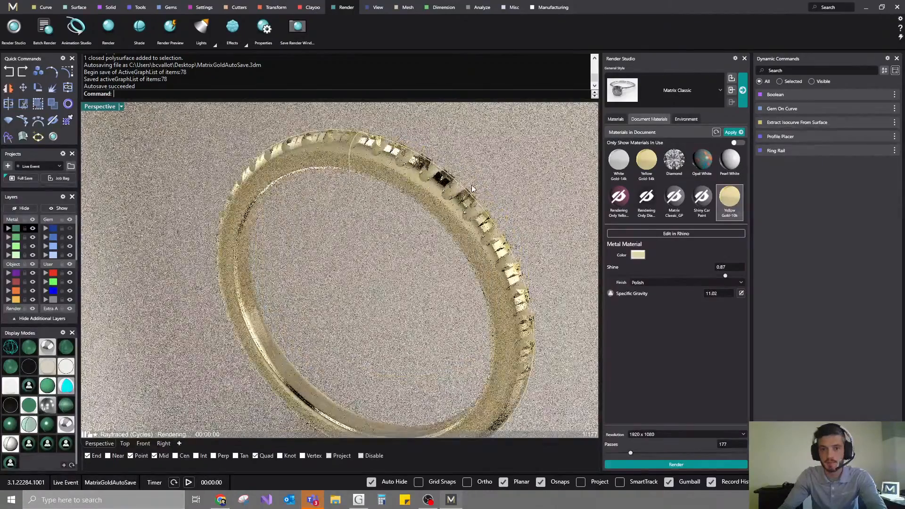
- Change the Yellow Gold-10k material's color to a deeper, more saturated golden yellow and inspect the ring
{"action": "left_click", "coordinate": [638, 255]}
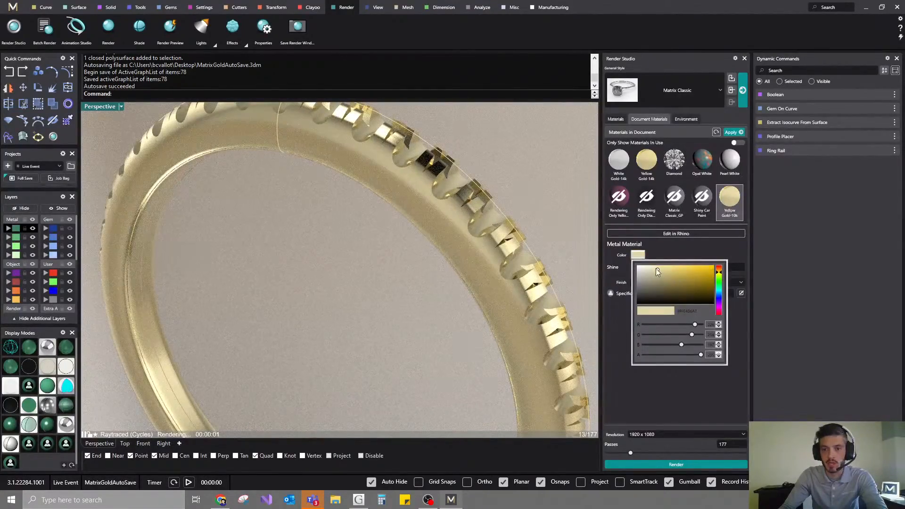
{"action": "left_click_drag", "start_coordinate": [659, 270], "coordinate": [690, 270]}
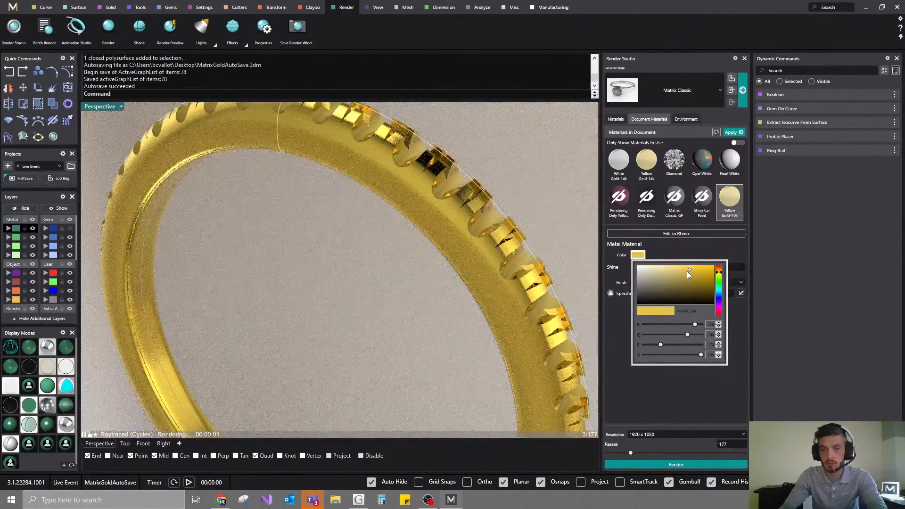
{"action": "left_click", "coordinate": [499, 130]}
{"action": "scroll", "coordinate": [499, 130], "scroll_direction": "down", "scroll_amount": 2}
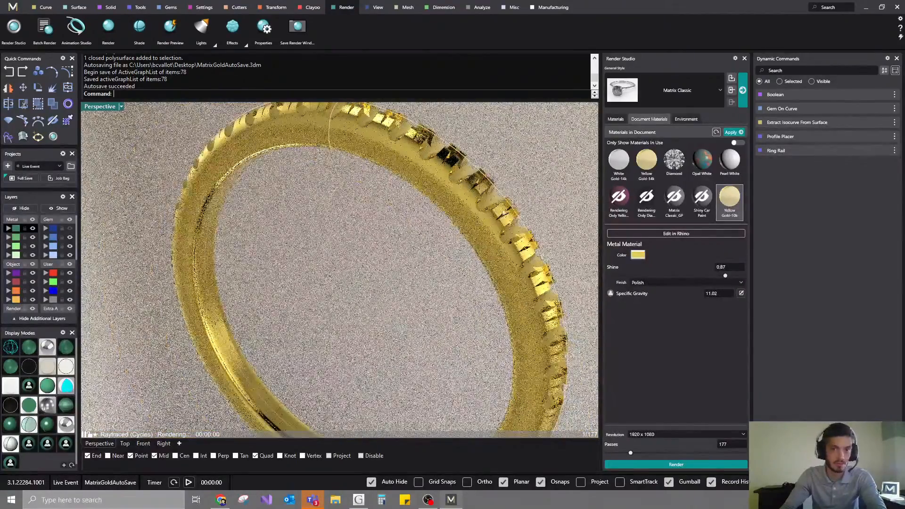
{"action": "right_click_drag", "start_coordinate": [499, 132], "coordinate": [486, 241]}
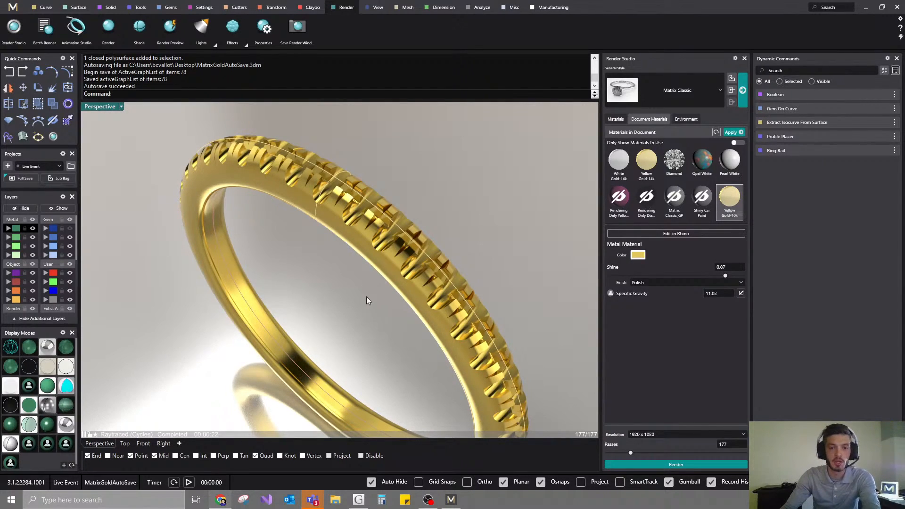
{"action": "right_click_drag", "start_coordinate": [367, 296], "coordinate": [346, 330]}
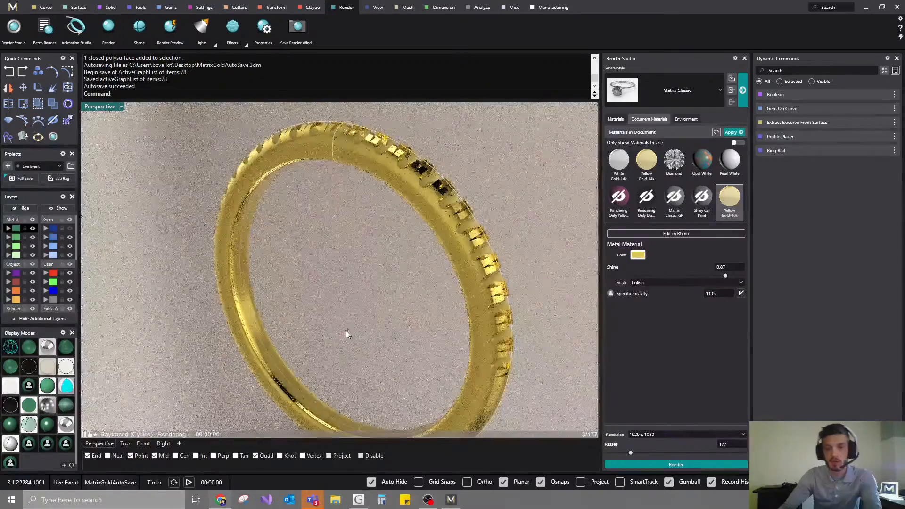
- Apply the first *Yellow Gold-14k render metal to the ring band, show the gems again and view the raytraced ring
{"action": "left_click", "coordinate": [617, 120]}
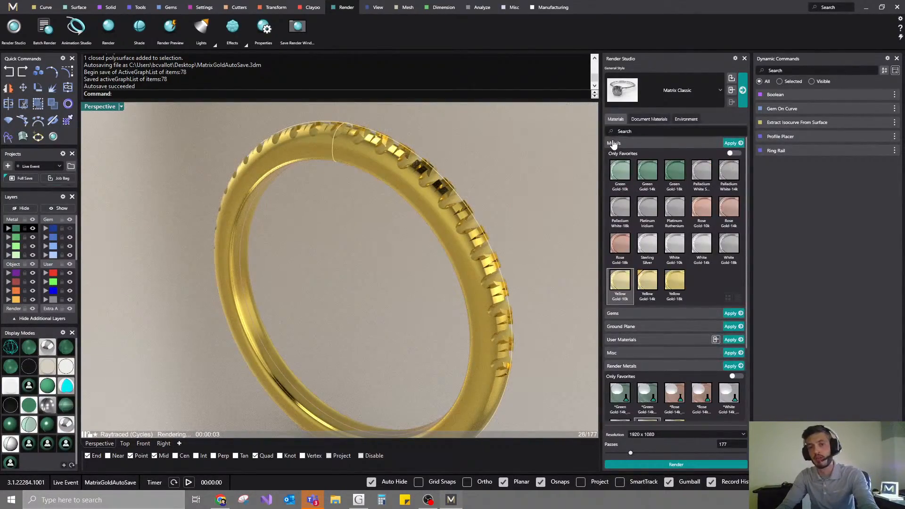
{"action": "left_click", "coordinate": [613, 144]}
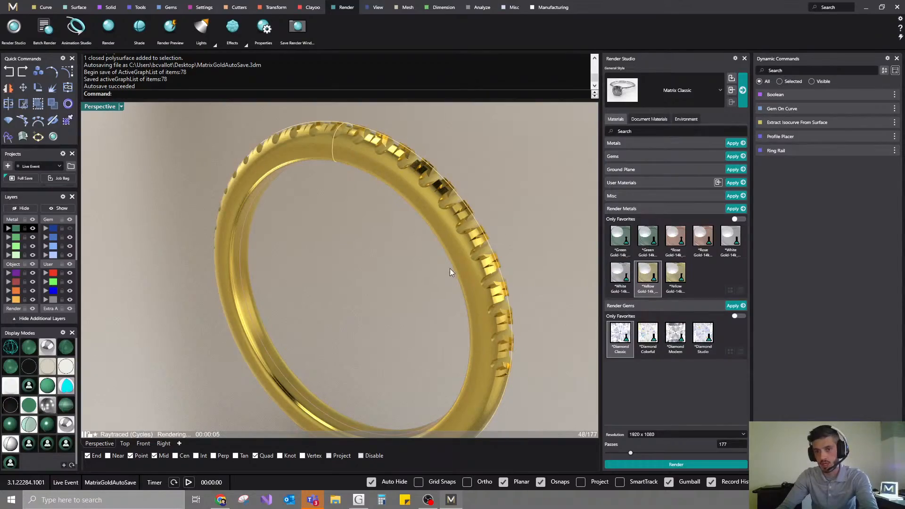
{"action": "left_click", "coordinate": [466, 272]}
{"action": "right_click", "coordinate": [668, 283]}
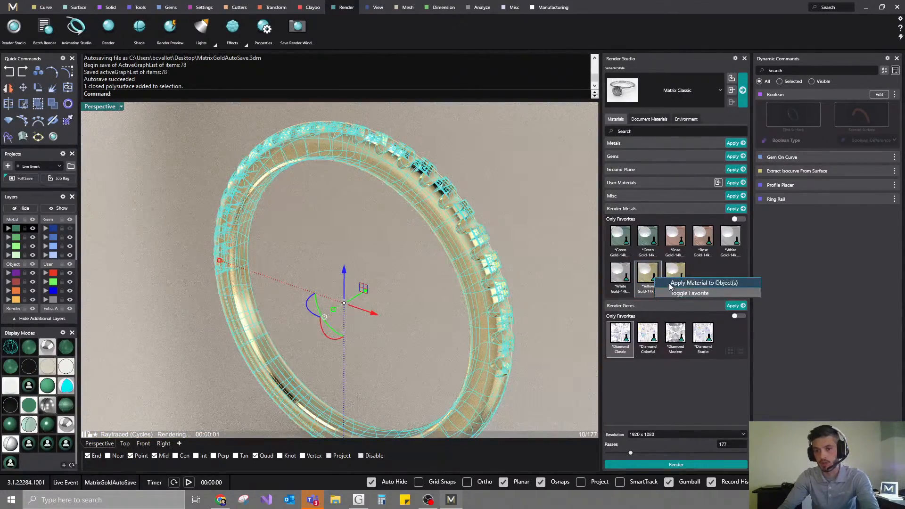
{"action": "left_click", "coordinate": [671, 284]}
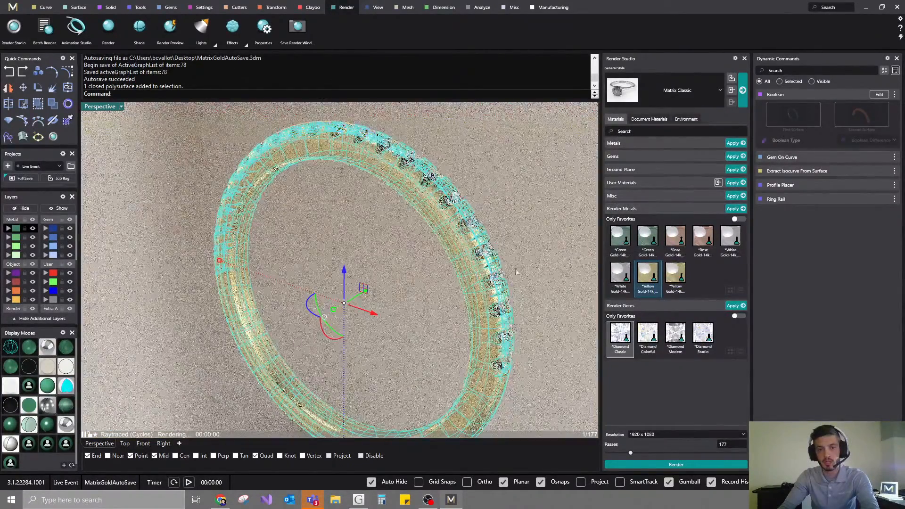
{"action": "left_click", "coordinate": [519, 184]}
{"action": "right_click_drag", "start_coordinate": [484, 208], "coordinate": [446, 302]}
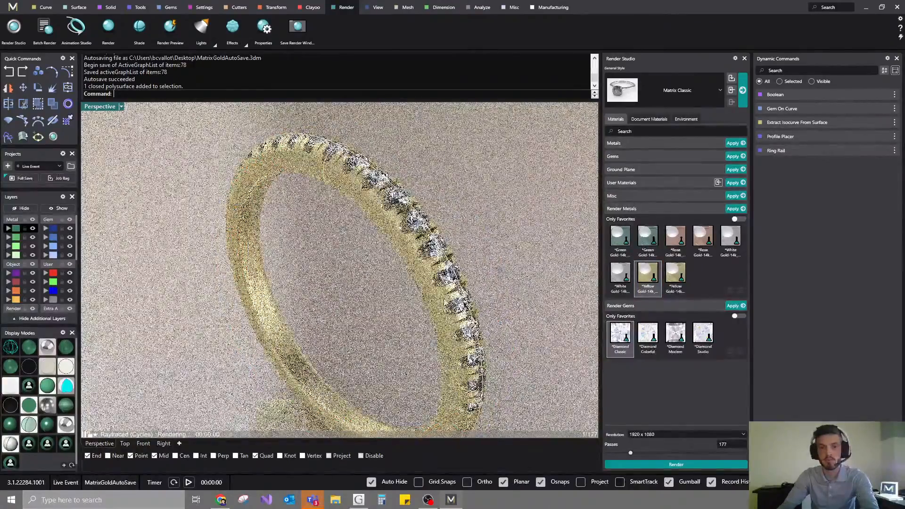
{"action": "scroll", "coordinate": [465, 223], "scroll_direction": "down", "scroll_amount": 2}
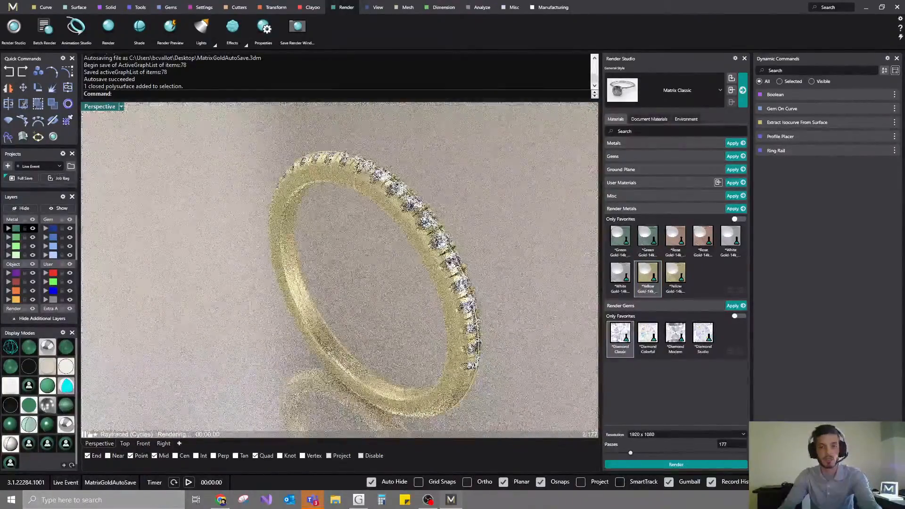
{"action": "right_click_drag", "start_coordinate": [441, 236], "coordinate": [431, 244]}
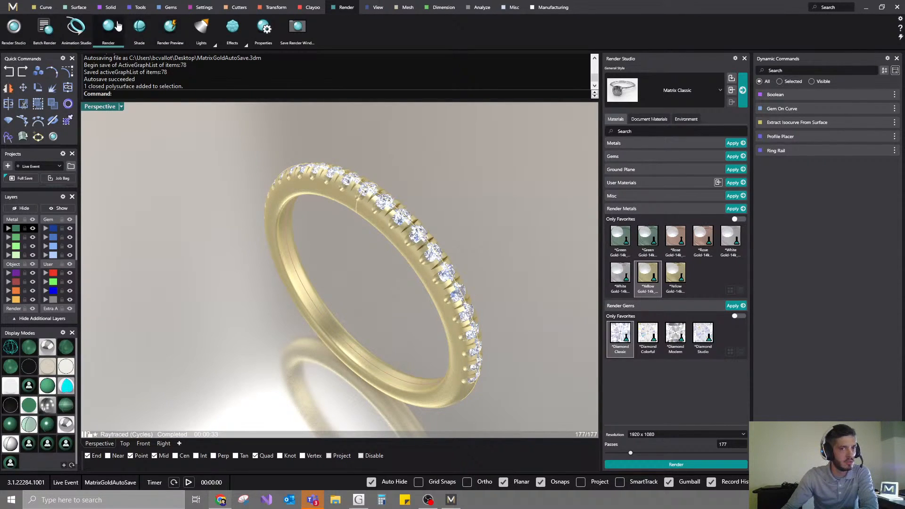
- Start the Texture 3D tool and pick the ring band as its object
{"action": "left_click", "coordinate": [283, 11]}
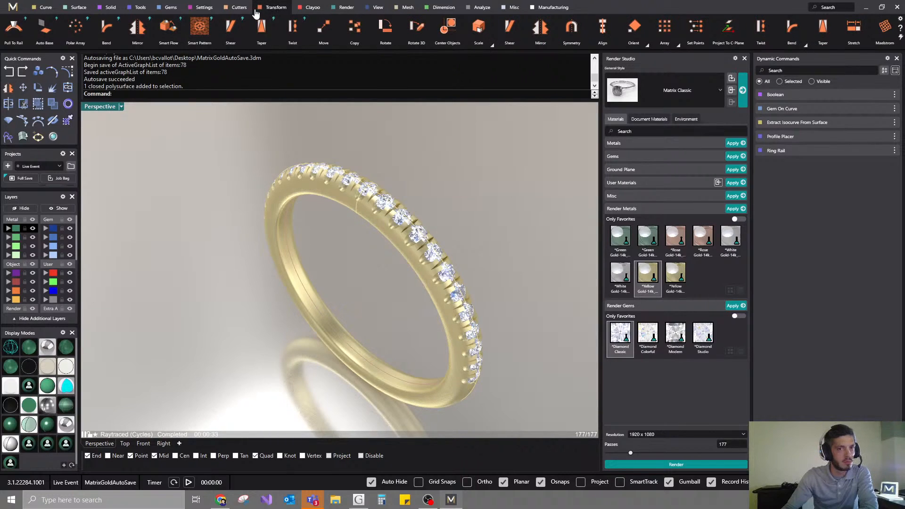
{"action": "left_click", "coordinate": [135, 10]}
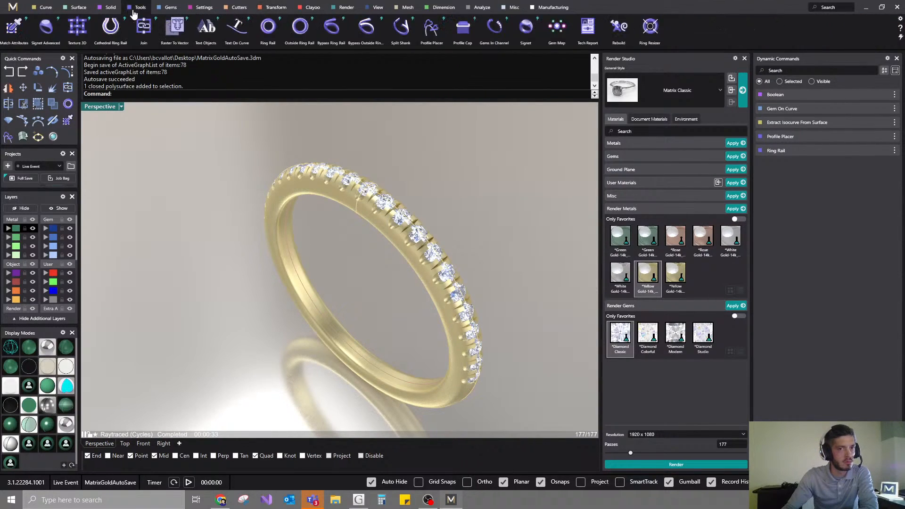
{"action": "left_click", "coordinate": [78, 37]}
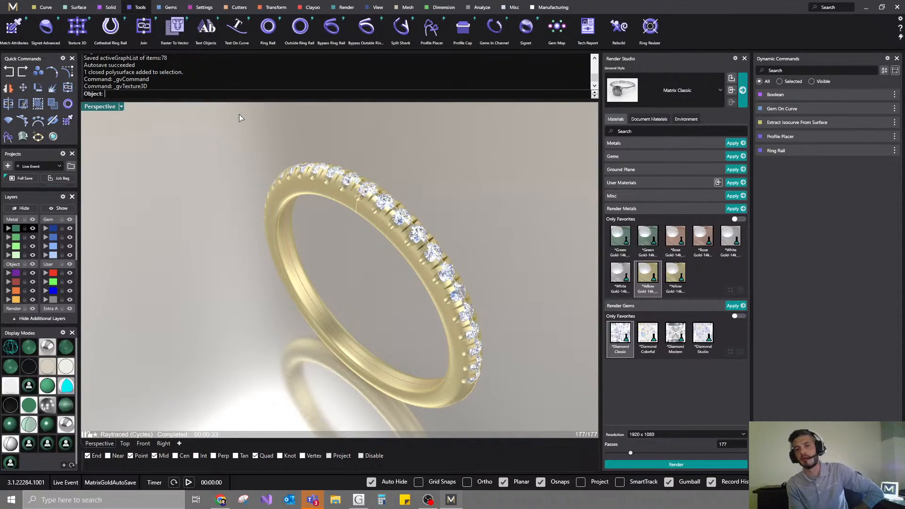
{"action": "left_click", "coordinate": [70, 167]}
{"action": "left_click", "coordinate": [104, 191]}
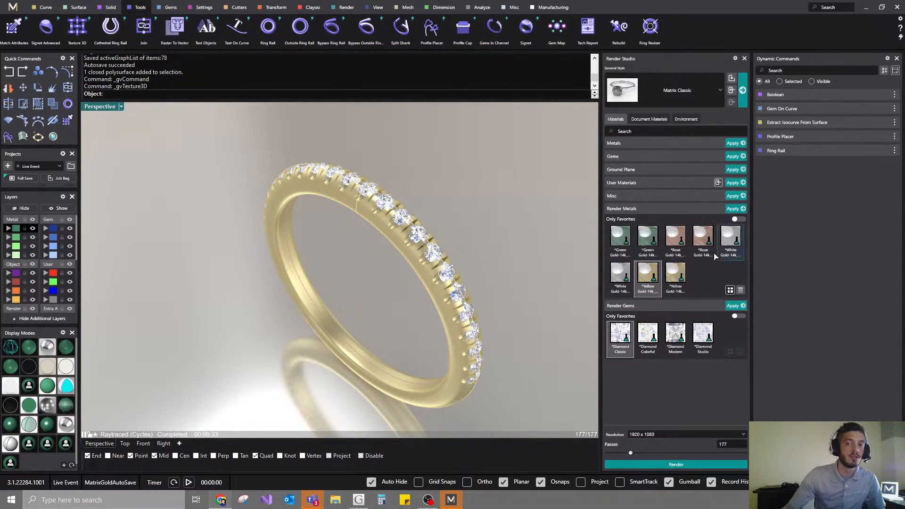
{"action": "left_click", "coordinate": [425, 278]}
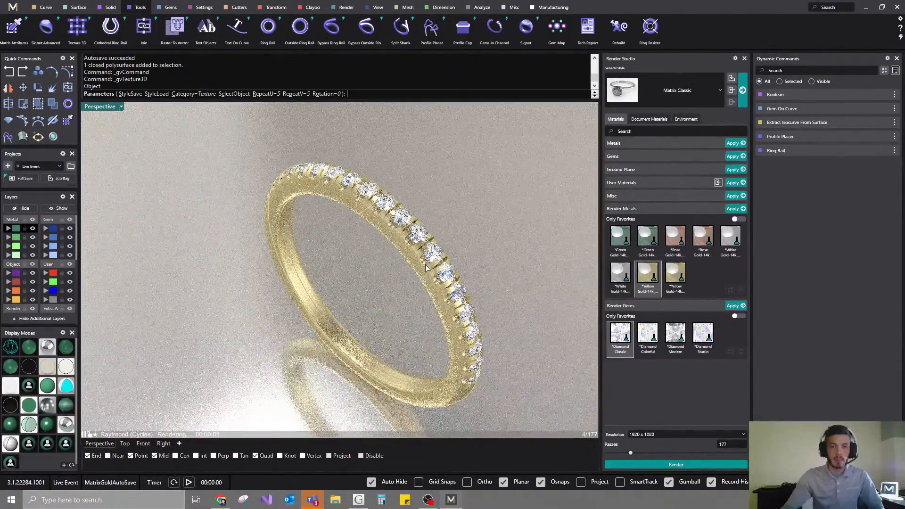
- Switch the Perspective view from raytraced to a shaded display, end the Texture 3D command and undo it along with the preceding change
{"action": "left_click", "coordinate": [45, 423]}
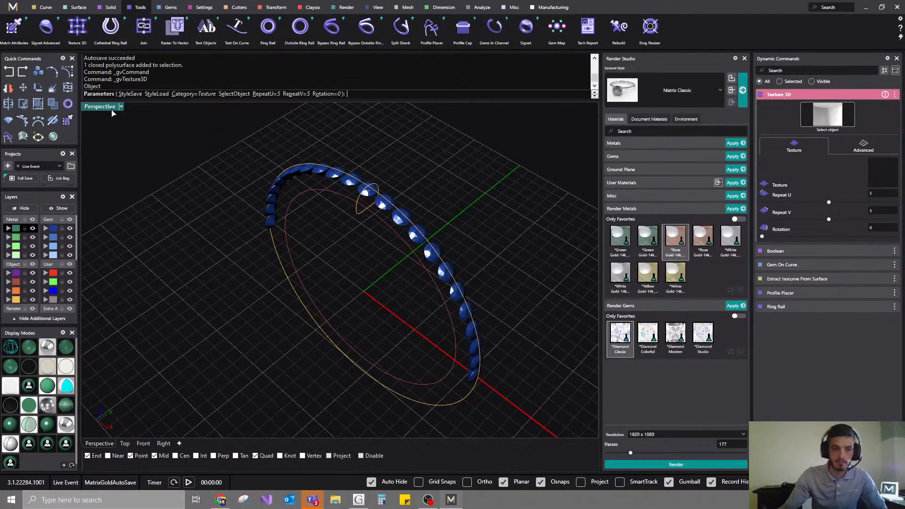
{"action": "right_click", "coordinate": [194, 297]}
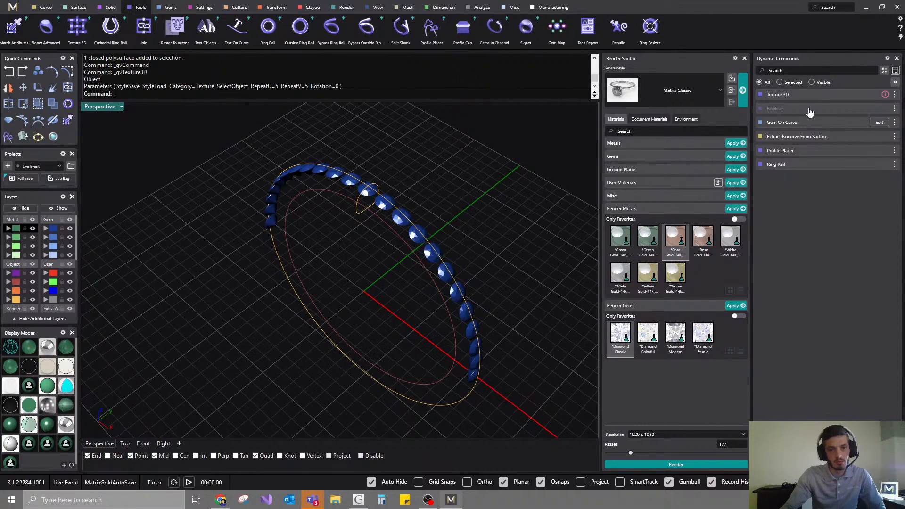
{"action": "key", "text": "ctrl+z"}
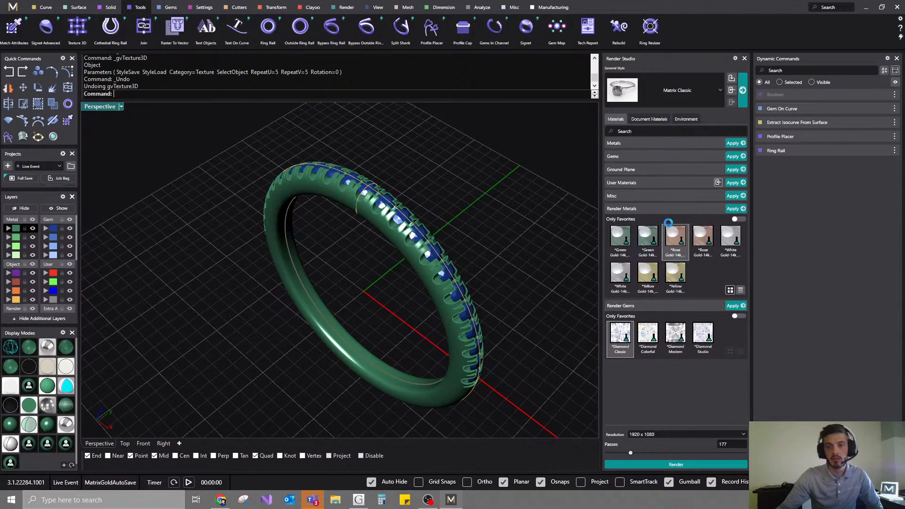
{"action": "key", "text": "ctrl+z"}
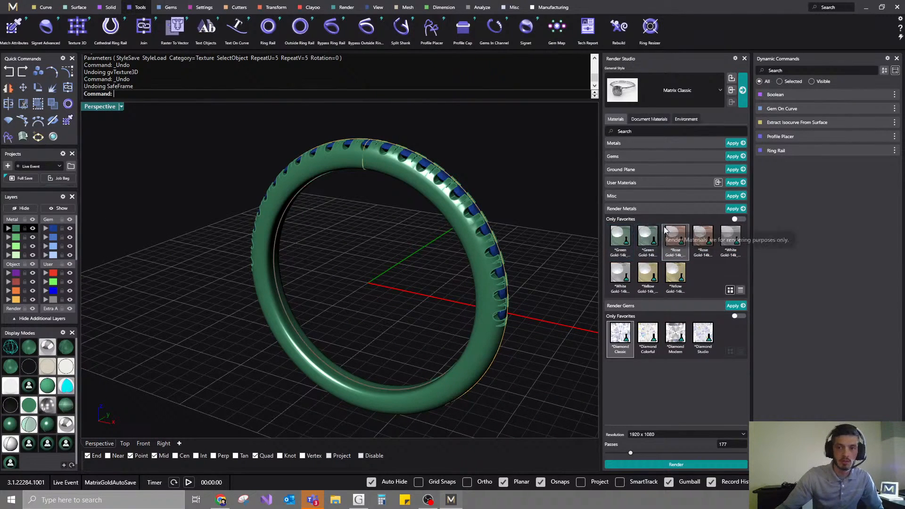
- Apply the first *Rose Gold-14k render metal to the ring band and inspect it in the Raytraced display mode
{"action": "left_click", "coordinate": [485, 284]}
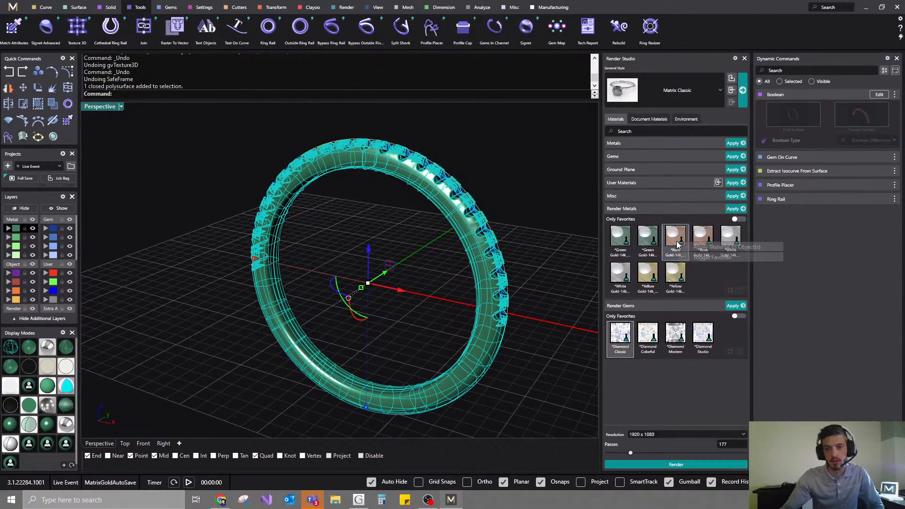
{"action": "left_click", "coordinate": [500, 140]}
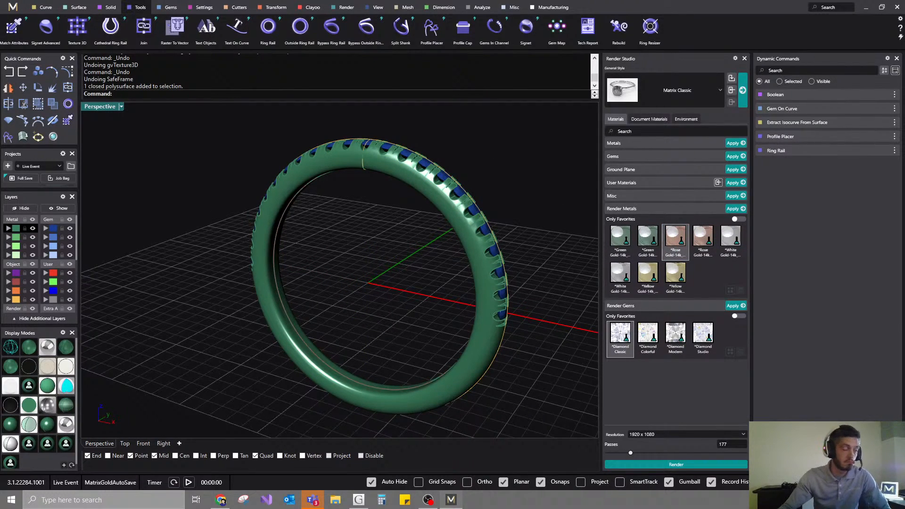
{"action": "left_click", "coordinate": [454, 198]}
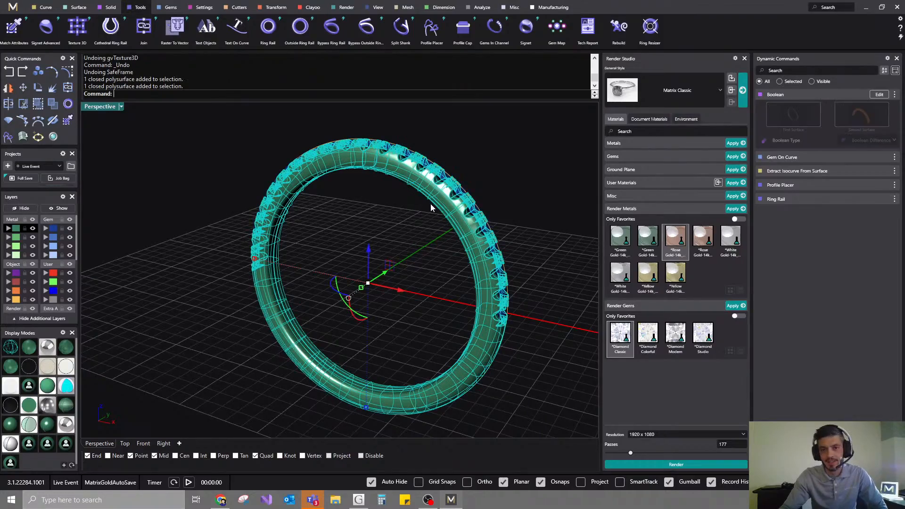
{"action": "left_click", "coordinate": [121, 108]}
{"action": "left_click", "coordinate": [154, 124]}
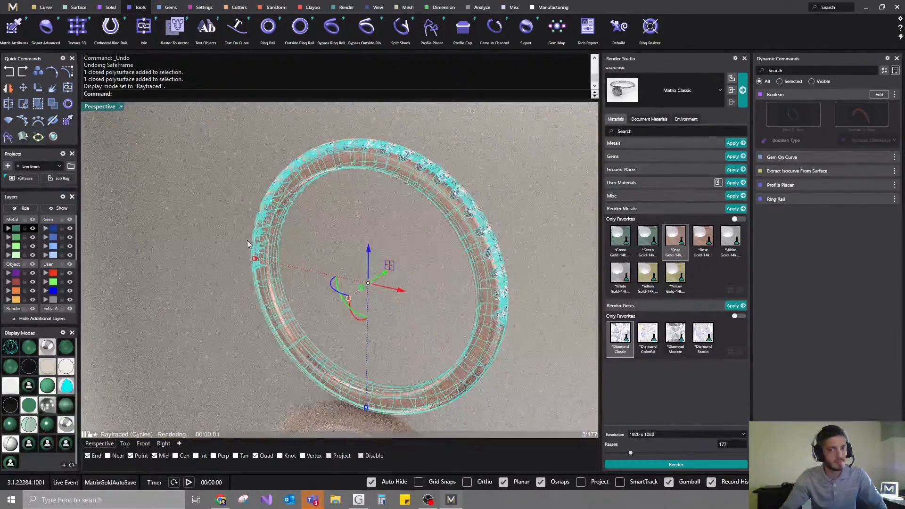
{"action": "left_click", "coordinate": [228, 234]}
{"action": "right_click_drag", "start_coordinate": [360, 243], "coordinate": [356, 262]}
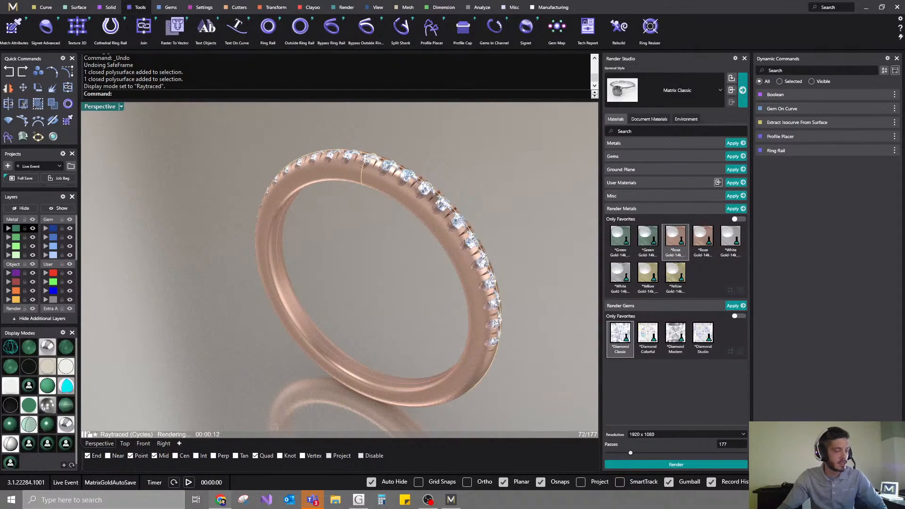
{"action": "left_click", "coordinate": [336, 173]}
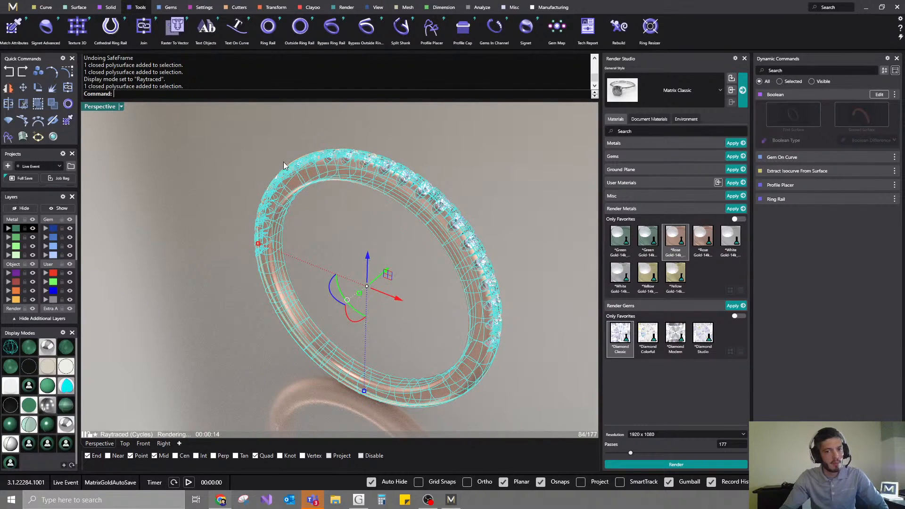
{"action": "left_click", "coordinate": [168, 322]}
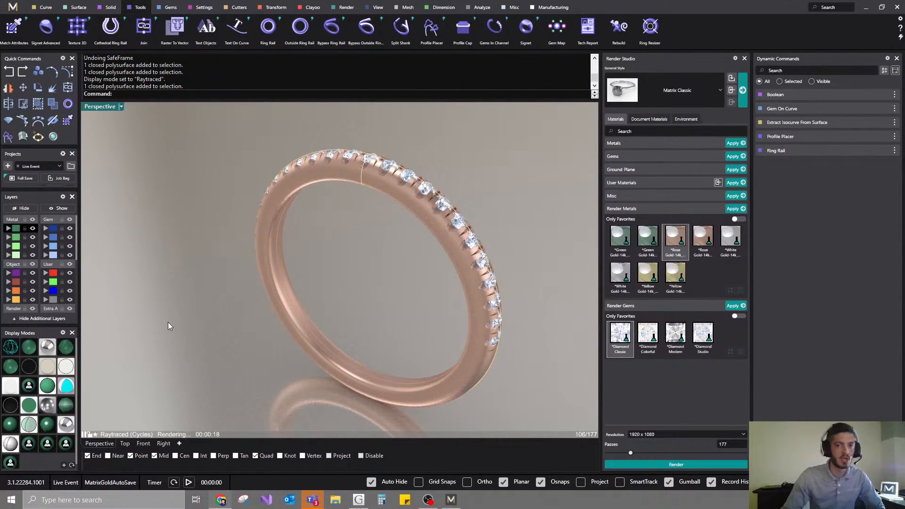
- Export the ring band to the Downloads folder over the existing O sig STL.3dm, saving it as a Rhino 7 file
{"action": "left_click", "coordinate": [278, 293]}
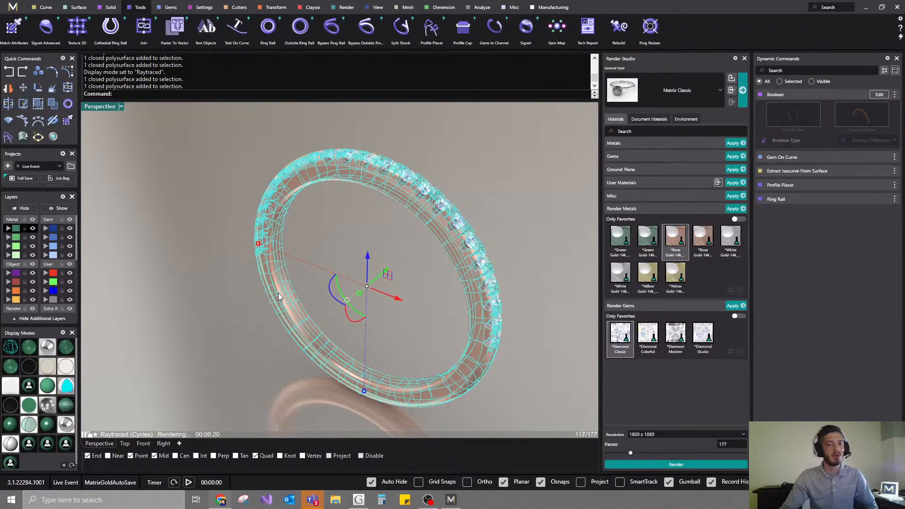
{"action": "type", "text": "Export"}
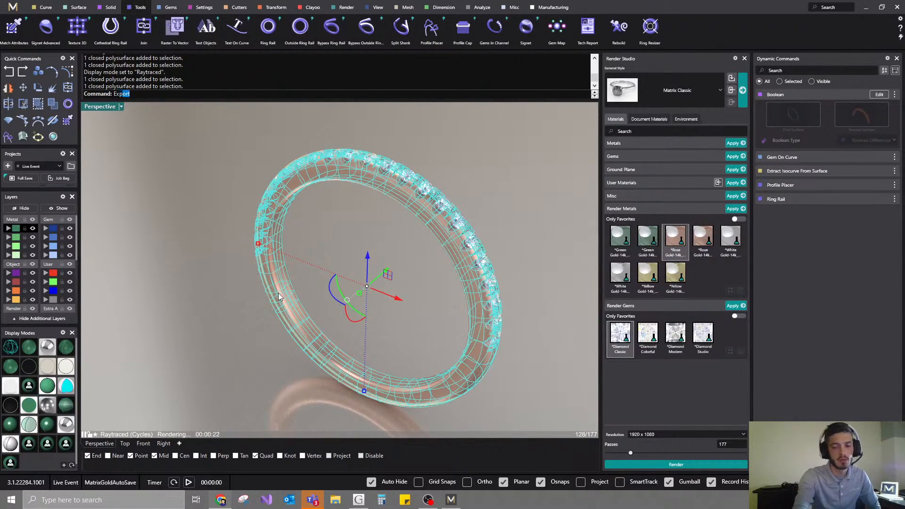
{"action": "key", "text": "Return"}
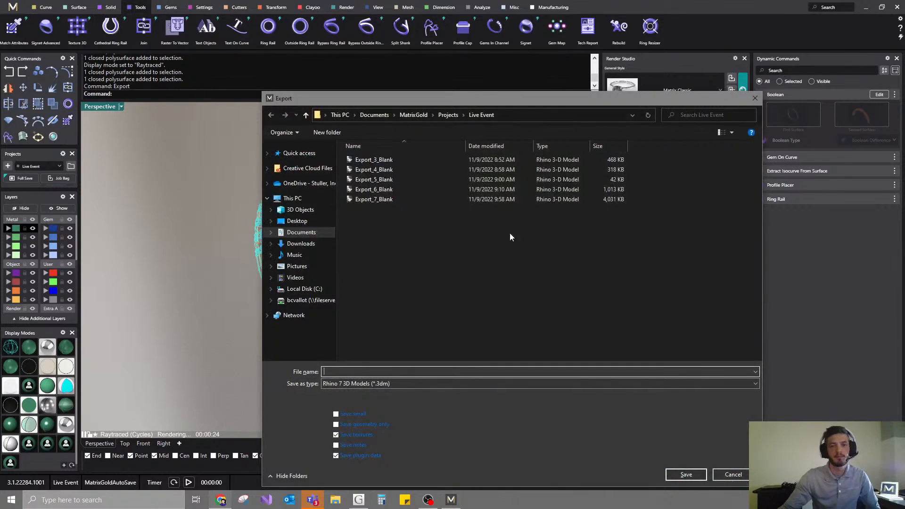
{"action": "left_click", "coordinate": [300, 244]}
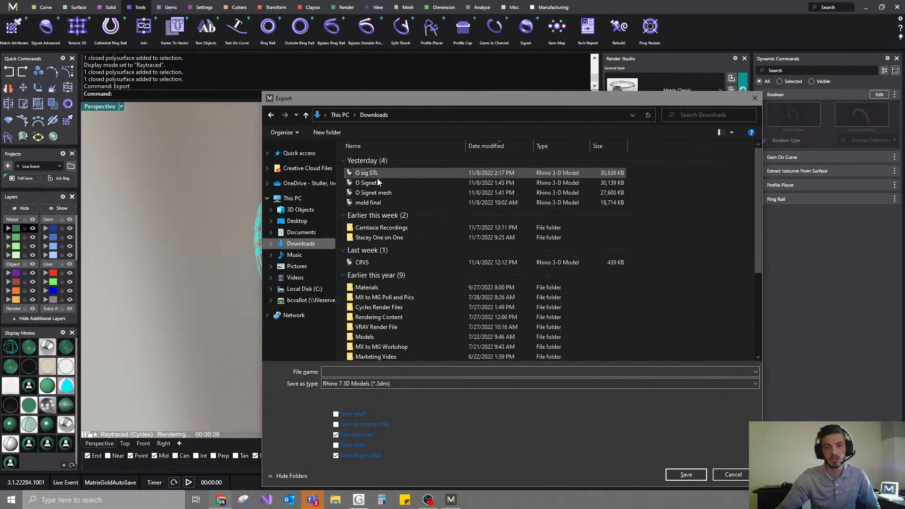
{"action": "left_click", "coordinate": [372, 176]}
{"action": "key", "text": "Return"}
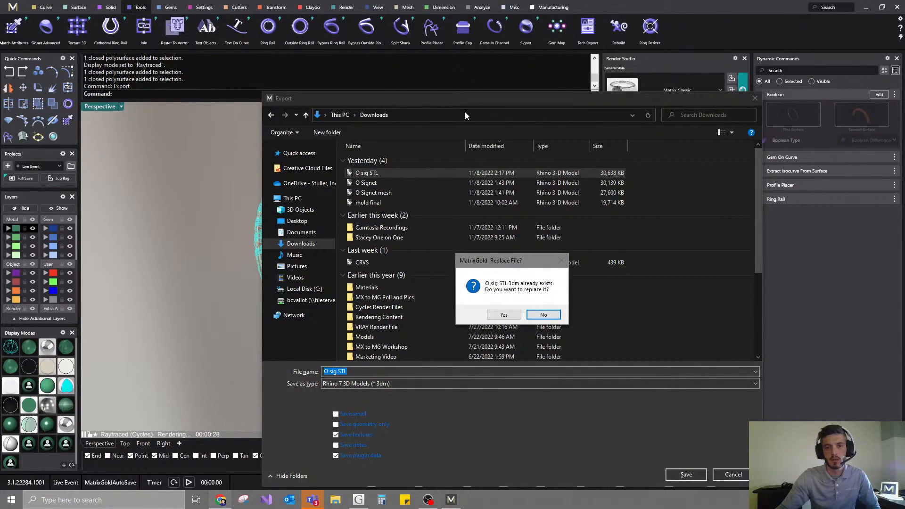
{"action": "left_click", "coordinate": [508, 321]}
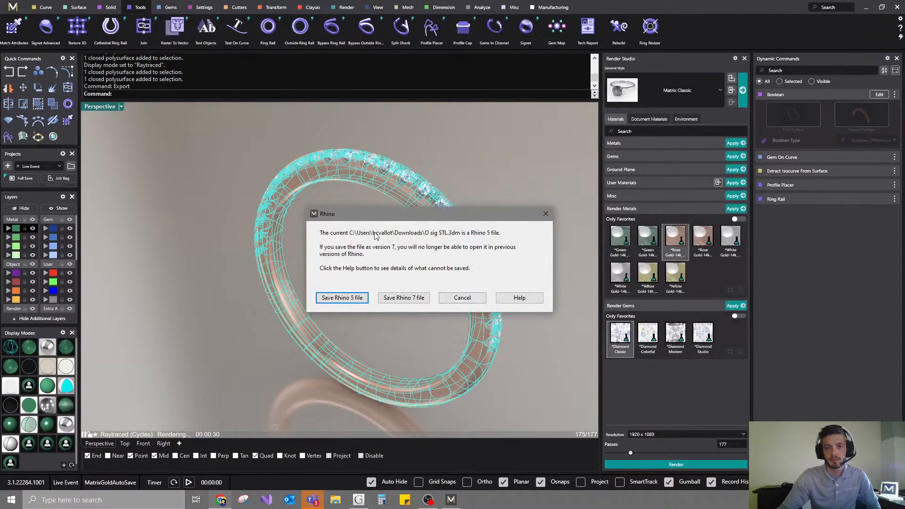
{"action": "left_click", "coordinate": [404, 298]}
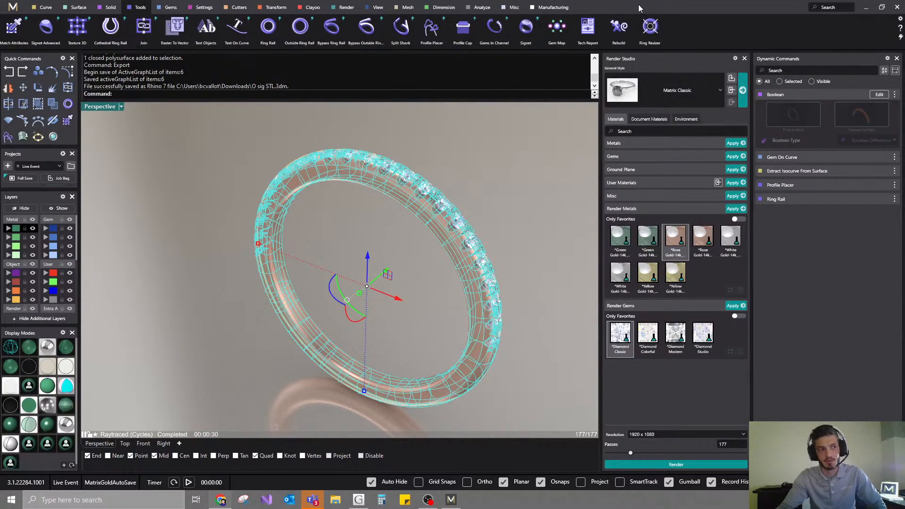
- Deselect the ring band, collapse the Render Metals and Render Gems sections and browse the Misc materials
{"action": "left_click", "coordinate": [707, 9]}
{"action": "left_click", "coordinate": [500, 176]}
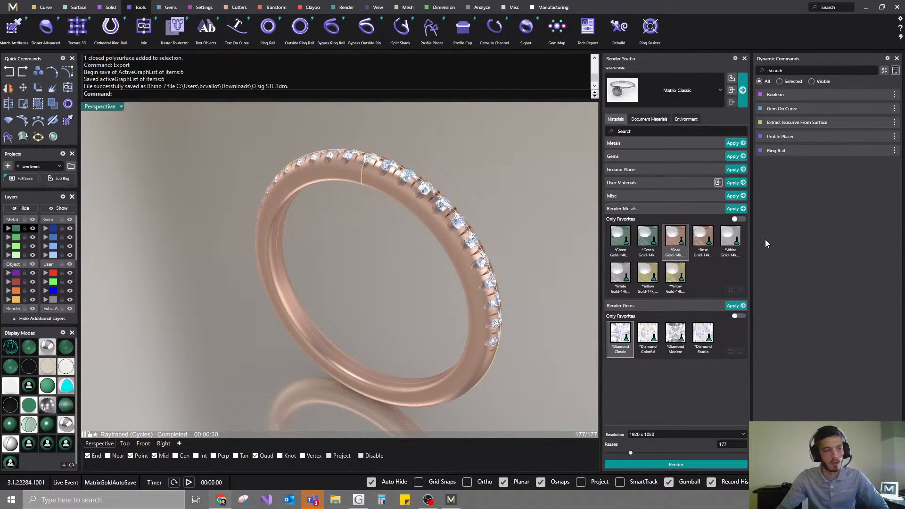
{"action": "left_click", "coordinate": [639, 212]}
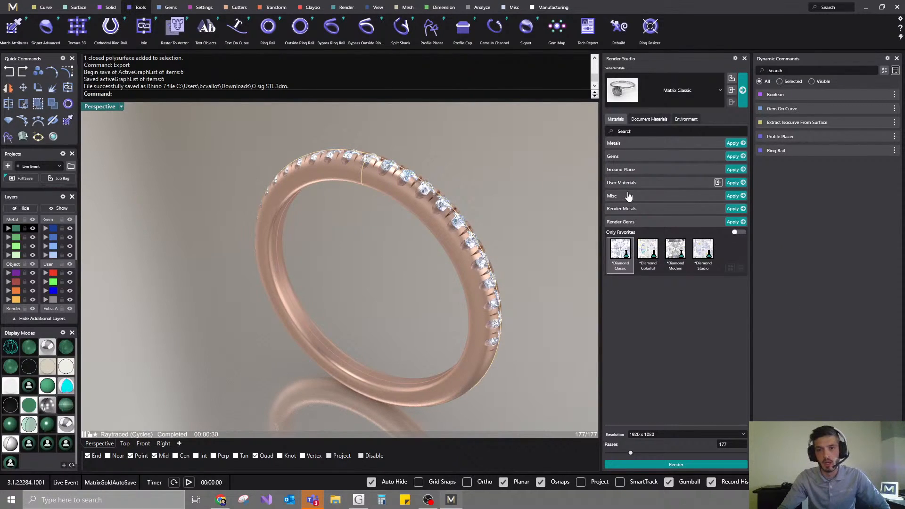
{"action": "left_click", "coordinate": [627, 195]}
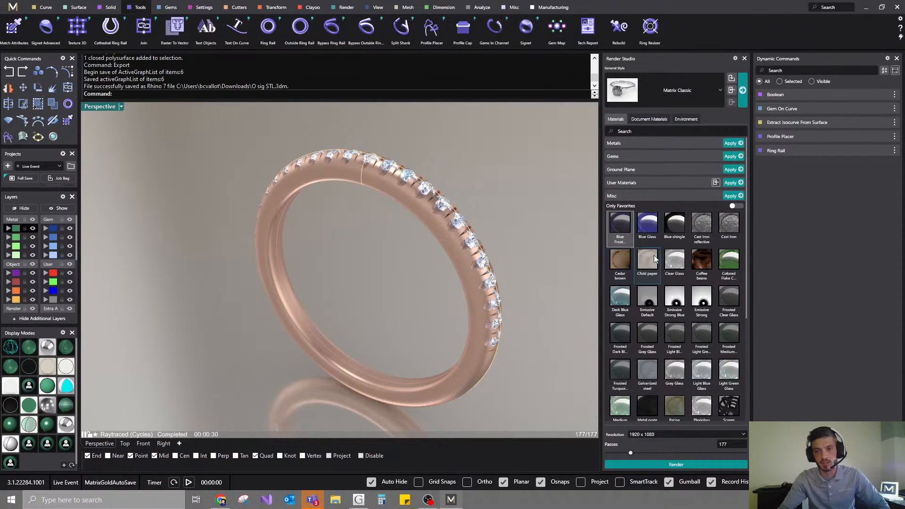
{"action": "scroll", "coordinate": [714, 336], "scroll_direction": "down", "scroll_amount": 3}
{"action": "scroll", "coordinate": [715, 337], "scroll_direction": "down", "scroll_amount": 1}
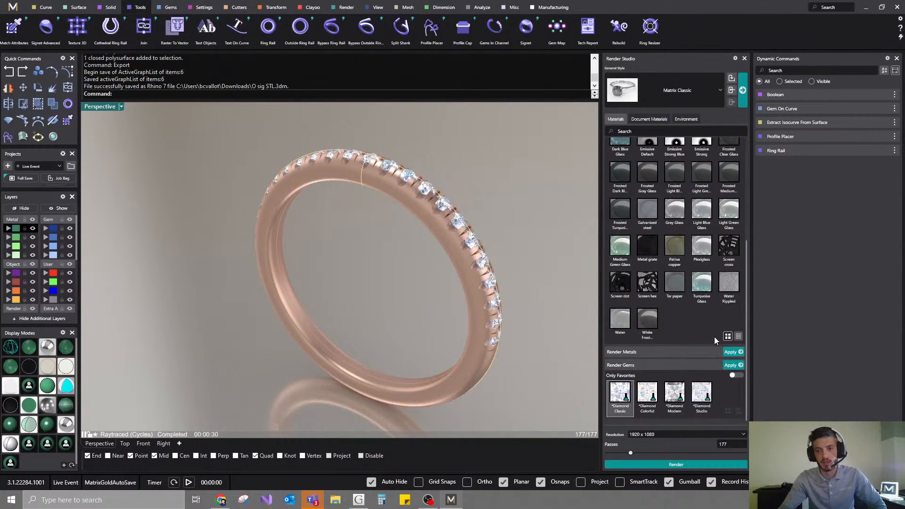
{"action": "left_click", "coordinate": [630, 367]}
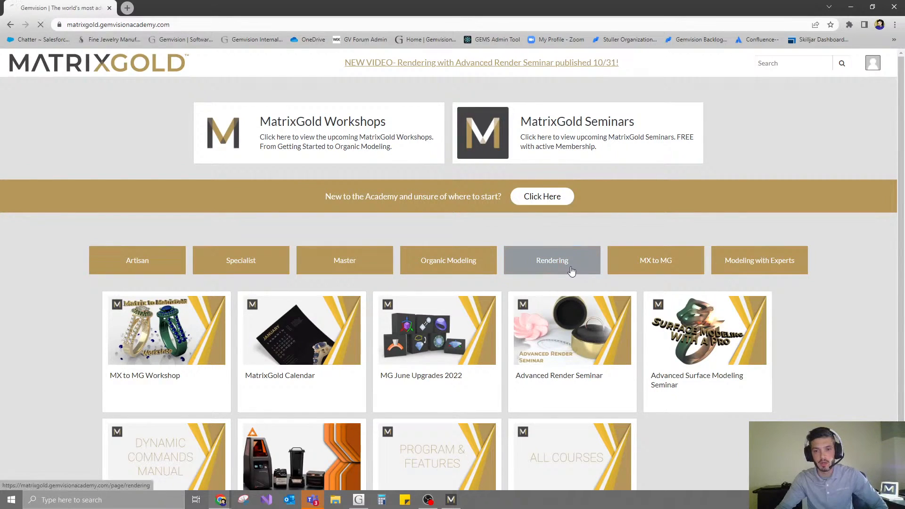
- Switch to the MatrixGold academy site in the browser and look over its Rendering courses
{"action": "left_click", "coordinate": [572, 273]}
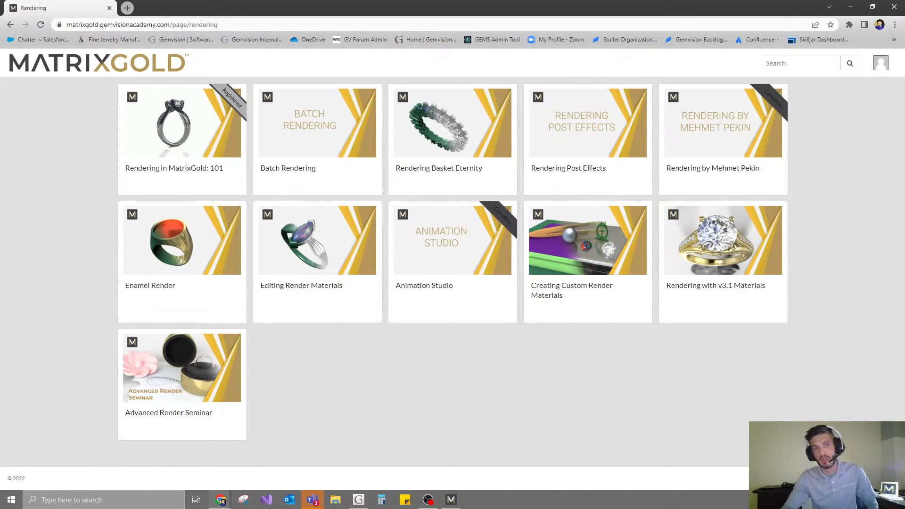
{"action": "left_click_drag", "start_coordinate": [180, 12], "coordinate": [0, 73]}
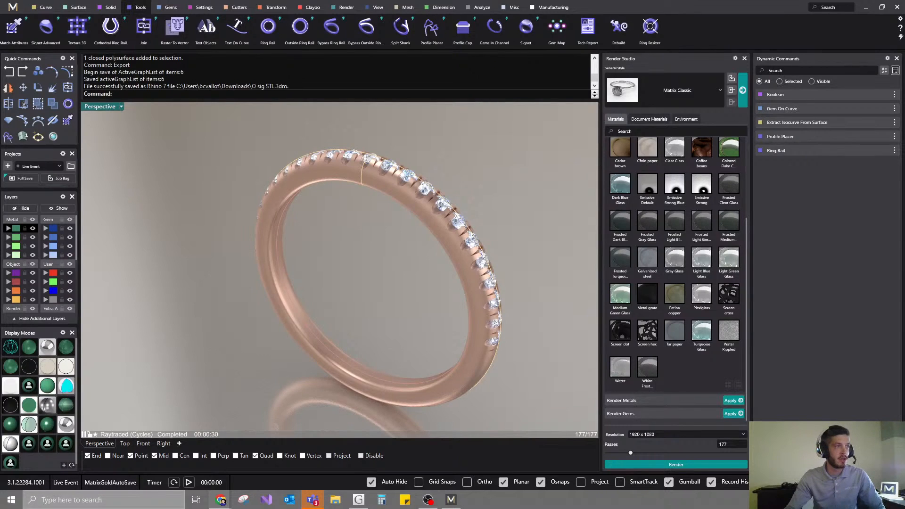
- Switch to the Gemvision Forum website in the browser and look over the topics in its MatrixGold category
{"action": "left_click_drag", "start_coordinate": [0, 127], "coordinate": [245, 1]}
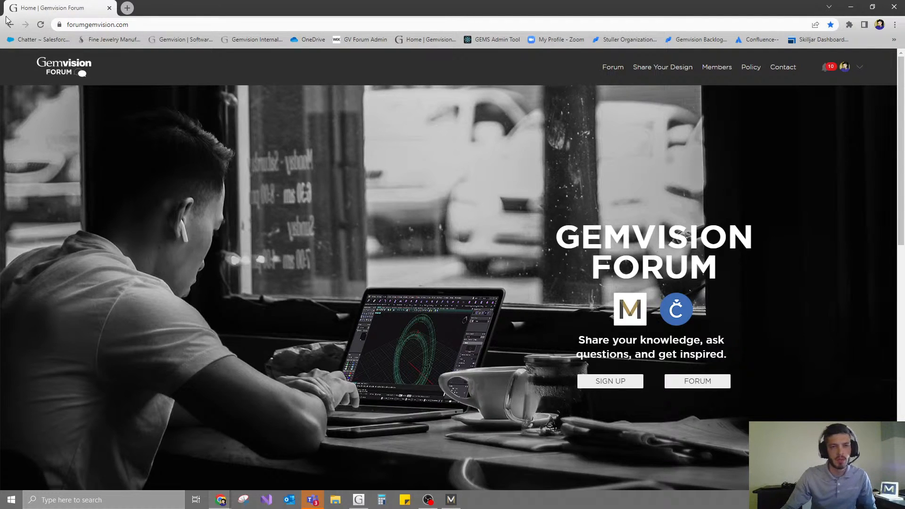
{"action": "left_click", "coordinate": [598, 67]}
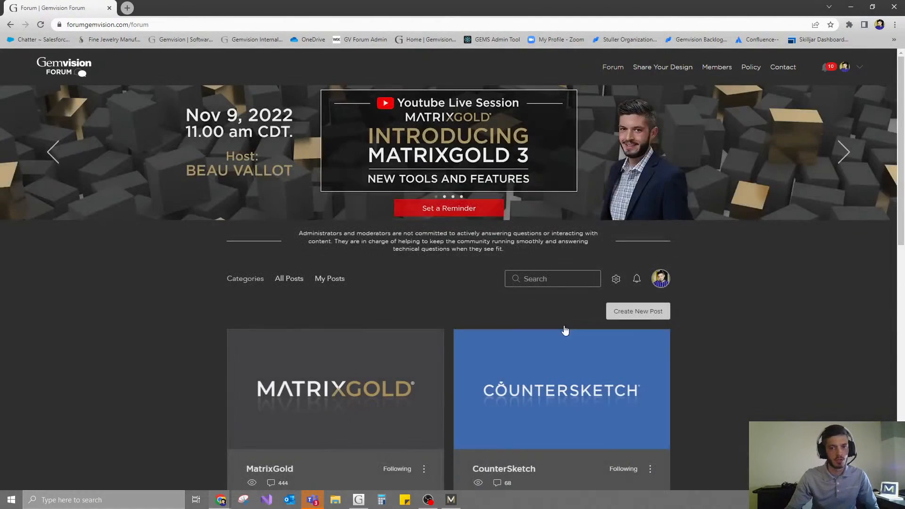
{"action": "left_click", "coordinate": [267, 270]}
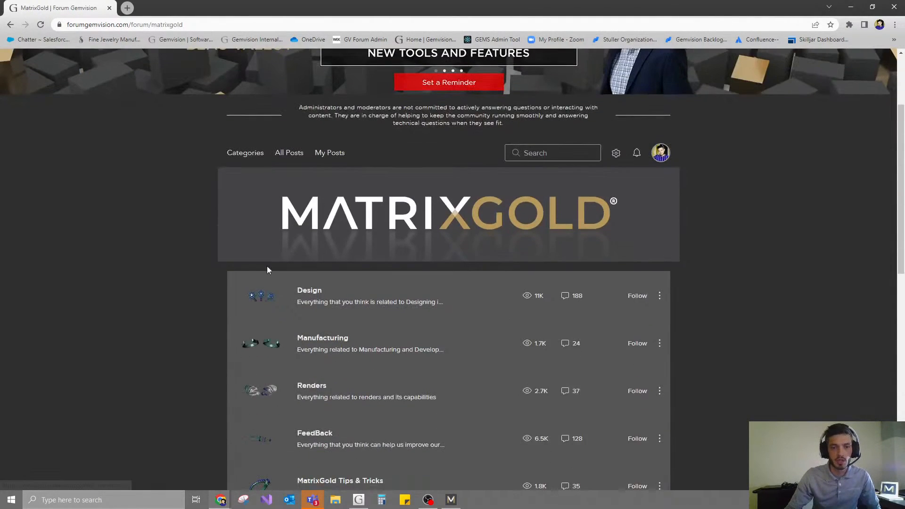
{"action": "scroll", "coordinate": [302, 257], "scroll_direction": "down", "scroll_amount": 3}
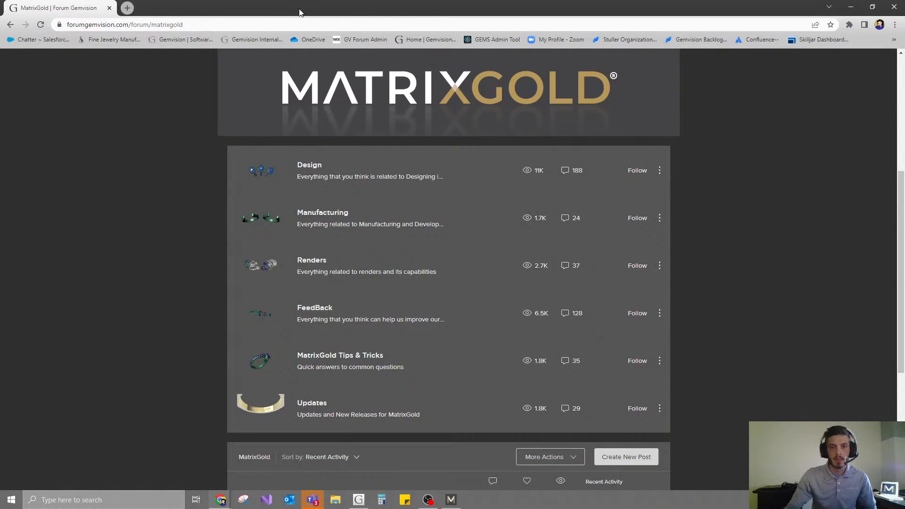
{"action": "left_click_drag", "start_coordinate": [300, 13], "coordinate": [0, 52]}
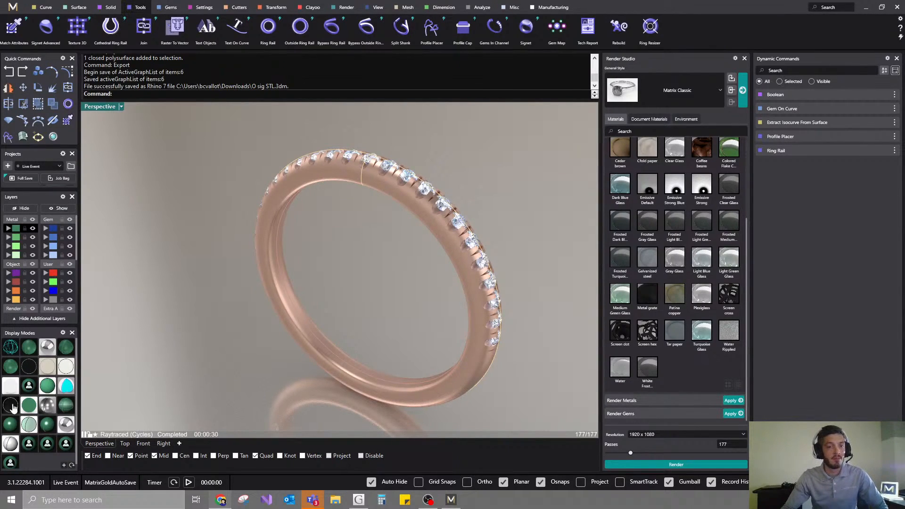
- Turn Show Render Materials Tabs off and on again in the Render Studio preferences
{"action": "left_click", "coordinate": [63, 333]}
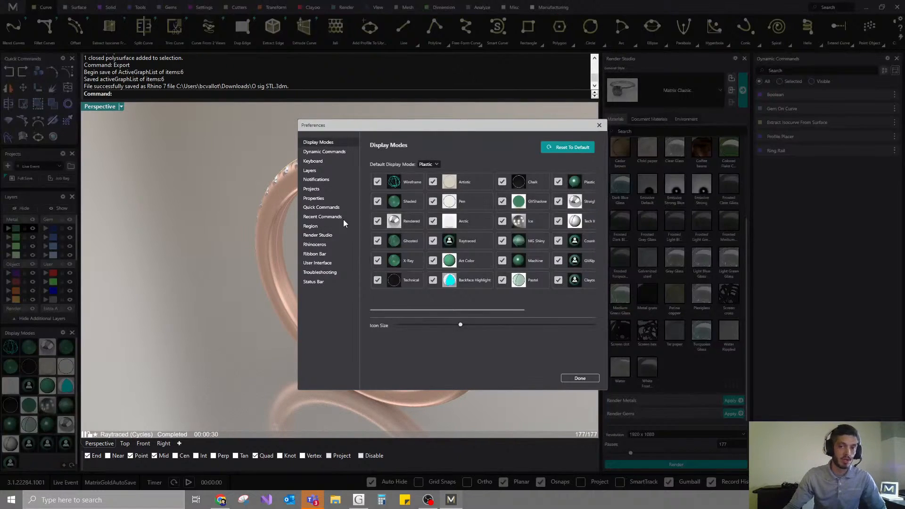
{"action": "left_click", "coordinate": [323, 234]}
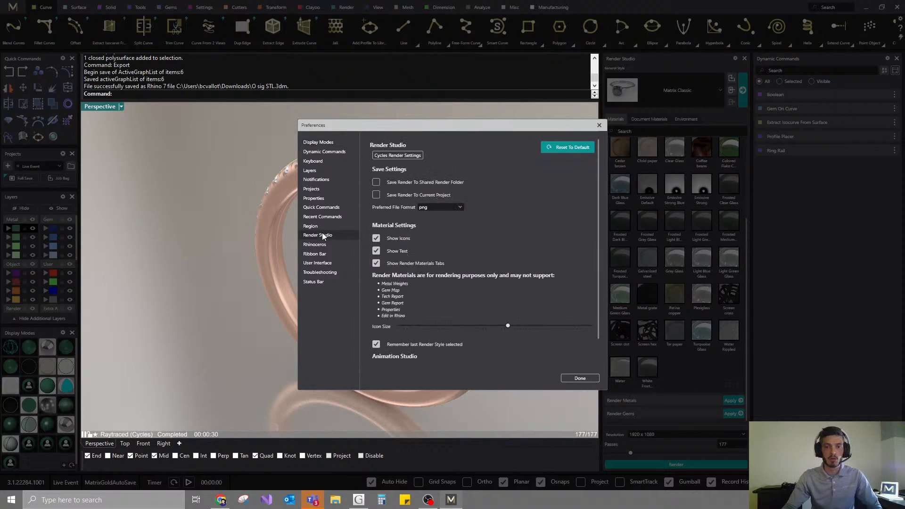
{"action": "left_click", "coordinate": [376, 263]}
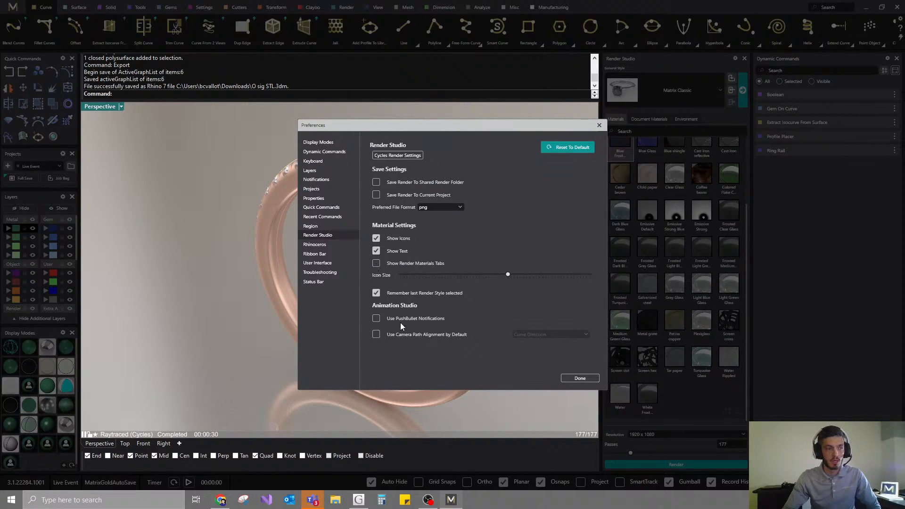
{"action": "left_click", "coordinate": [376, 264]}
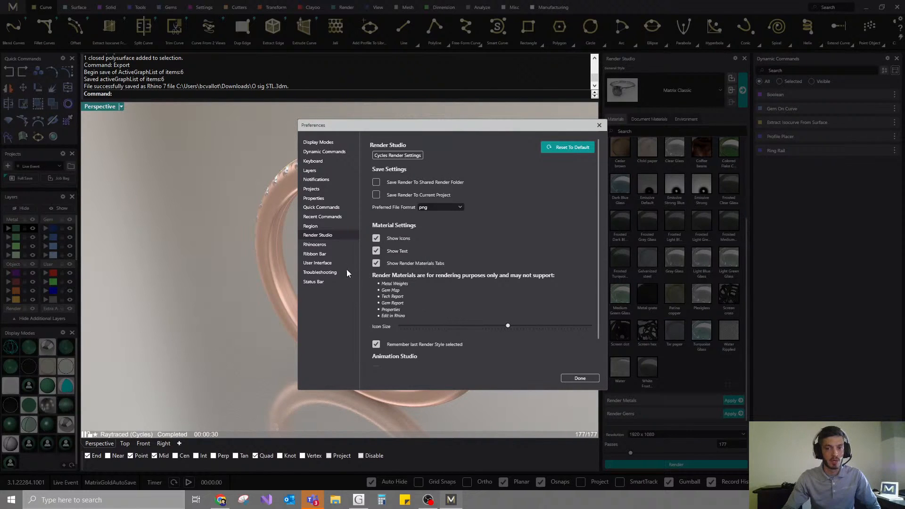
{"action": "left_click", "coordinate": [579, 379]}
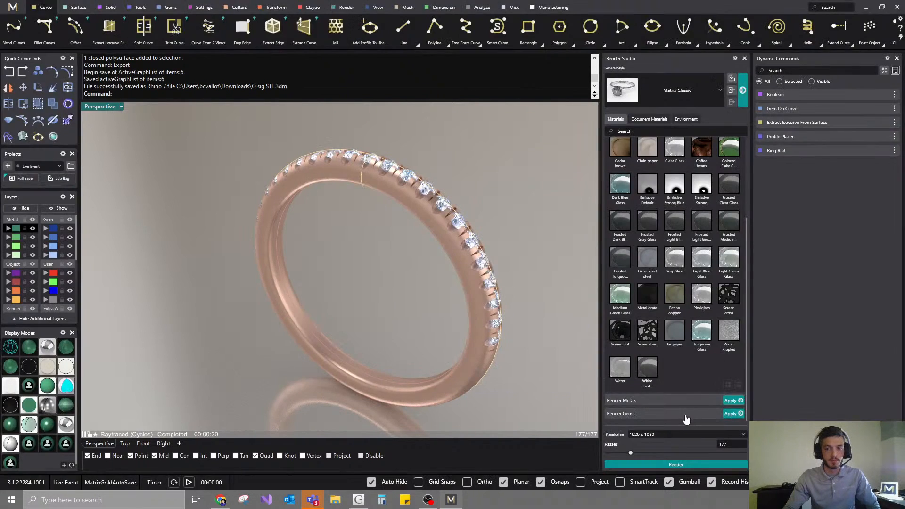
- Expand the Render Metals and Render Gems sections of the materials library
{"action": "left_click", "coordinate": [623, 403]}
{"action": "left_click", "coordinate": [621, 413]}
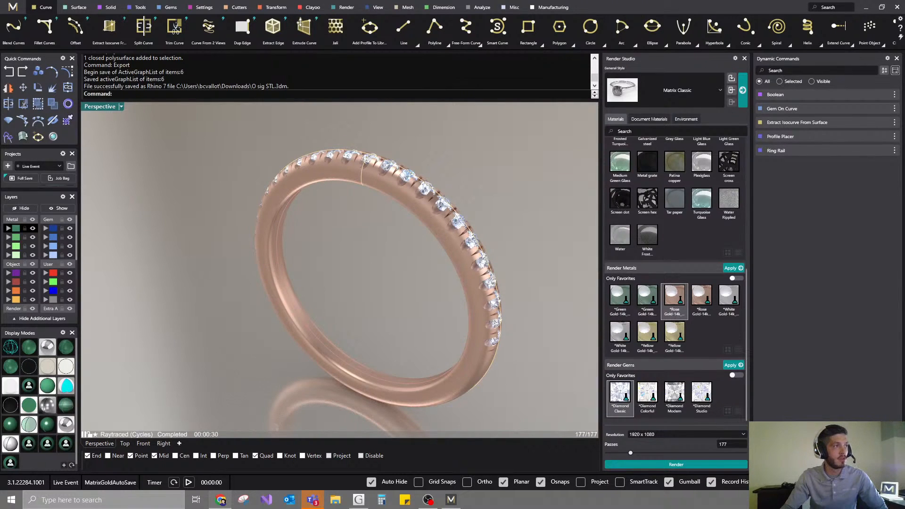
- Switch to the Gemvision website in the browser and look over MatrixGold's Learning page down to the virtual workshops
{"action": "left_click_drag", "start_coordinate": [330, 508], "coordinate": [198, 0]}
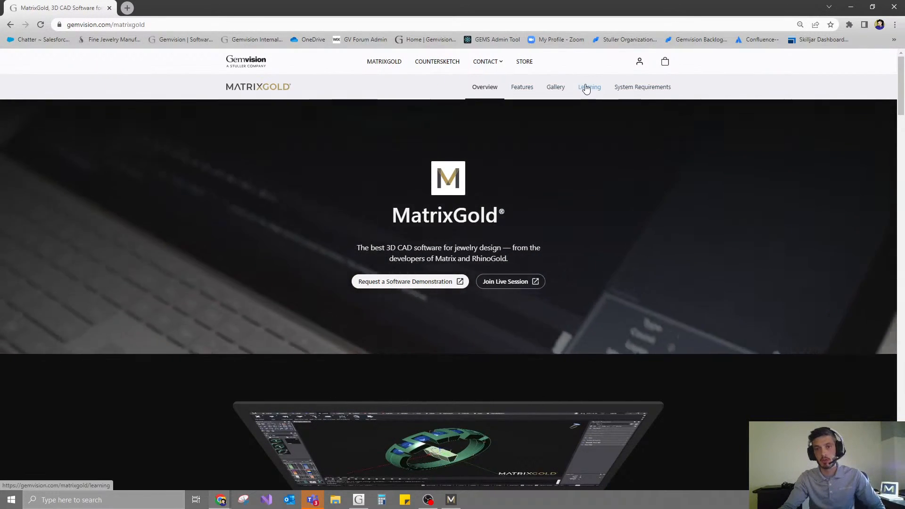
{"action": "left_click", "coordinate": [589, 87]}
{"action": "scroll", "coordinate": [495, 283], "scroll_direction": "down", "scroll_amount": 3}
{"action": "scroll", "coordinate": [491, 279], "scroll_direction": "down", "scroll_amount": 15}
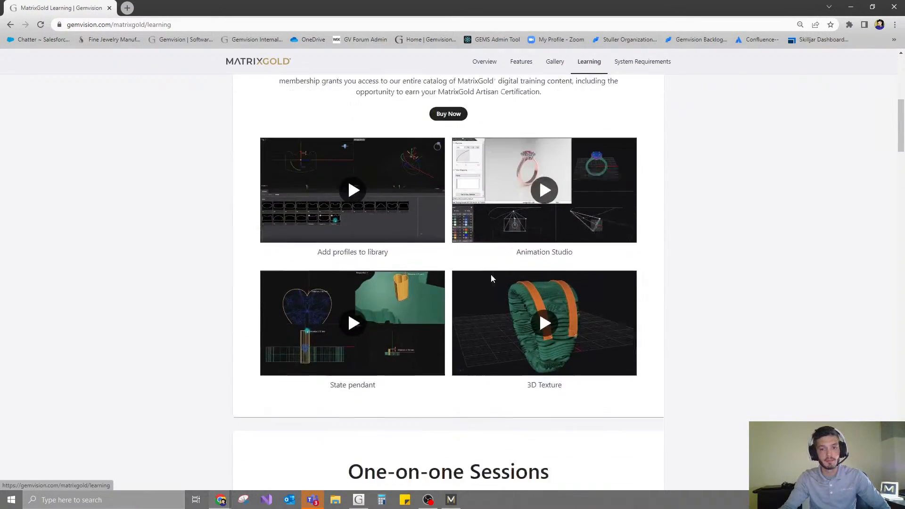
{"action": "scroll", "coordinate": [491, 276], "scroll_direction": "down", "scroll_amount": 10}
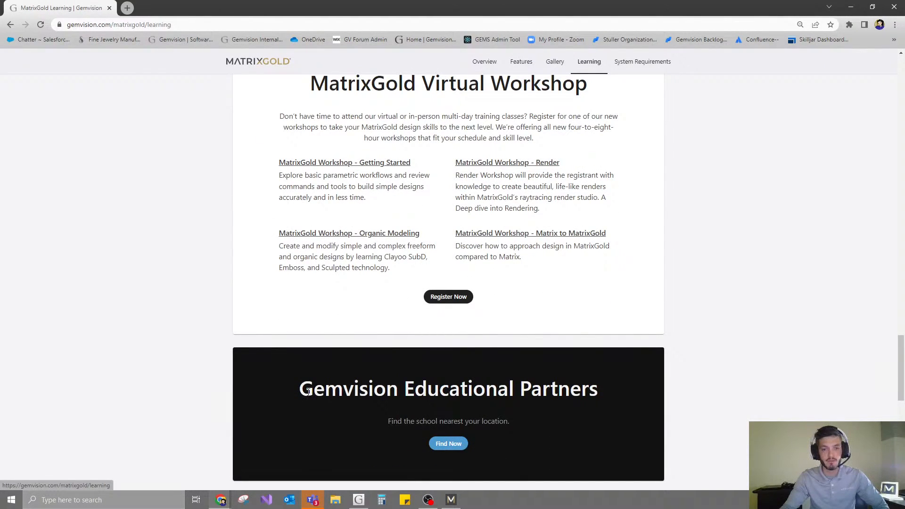
- Open the Educational Partners finder from the Learning page, look over its world map, and return to MatrixGold
{"action": "left_click_drag", "start_coordinate": [309, 393], "coordinate": [711, 394]}
{"action": "left_click", "coordinate": [454, 444]}
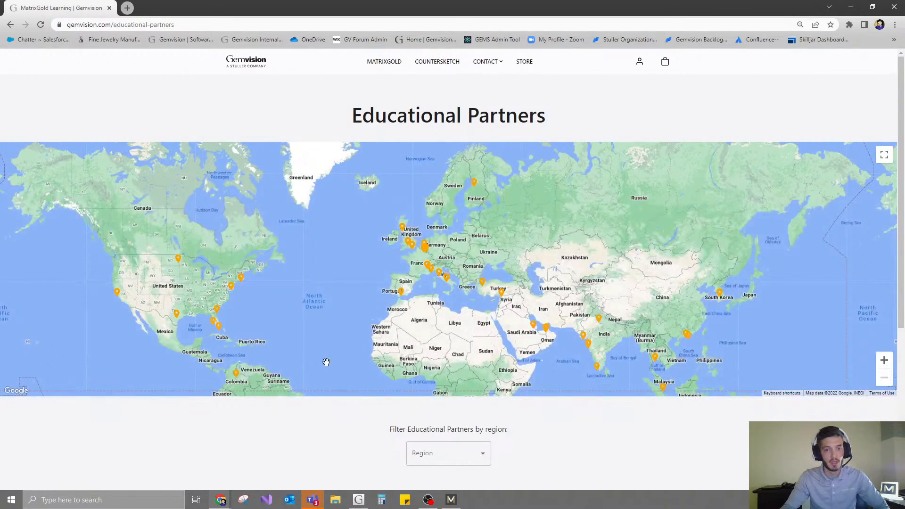
{"action": "left_click_drag", "start_coordinate": [327, 362], "coordinate": [394, 294]}
{"action": "scroll", "coordinate": [308, 238], "scroll_direction": "down", "scroll_amount": 3}
{"action": "scroll", "coordinate": [309, 239], "scroll_direction": "up", "scroll_amount": 3}
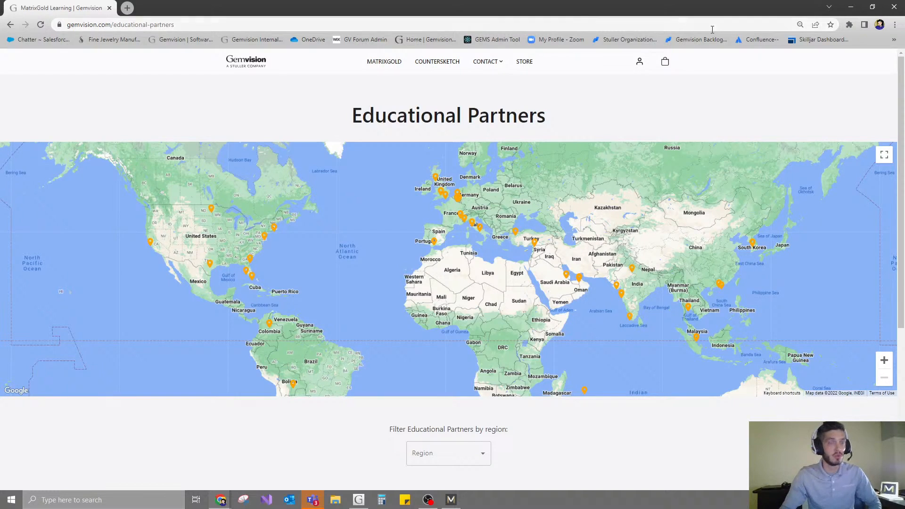
{"action": "left_click", "coordinate": [851, 7]}
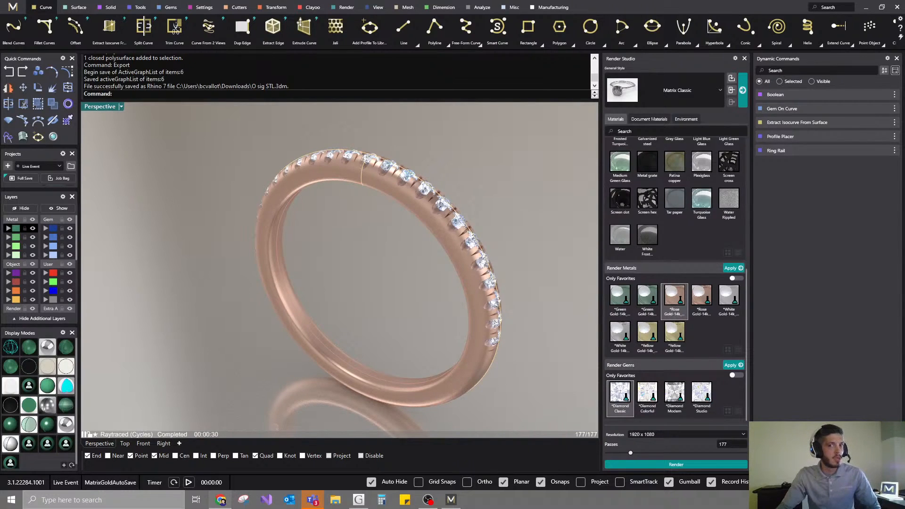
- Look at the turquoise stone reference images in the browser window and move that window out of view
{"action": "left_click", "coordinate": [136, 8]}
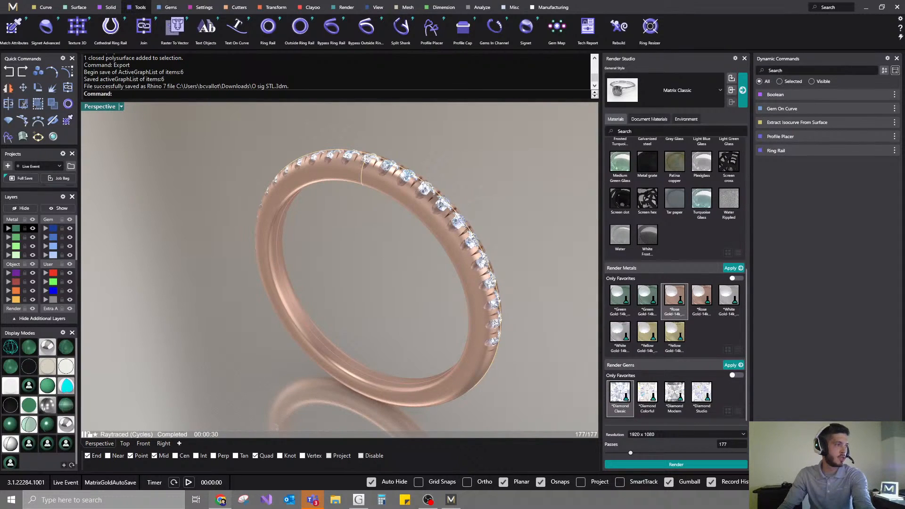
{"action": "left_click_drag", "start_coordinate": [0, 18], "coordinate": [49, 30]}
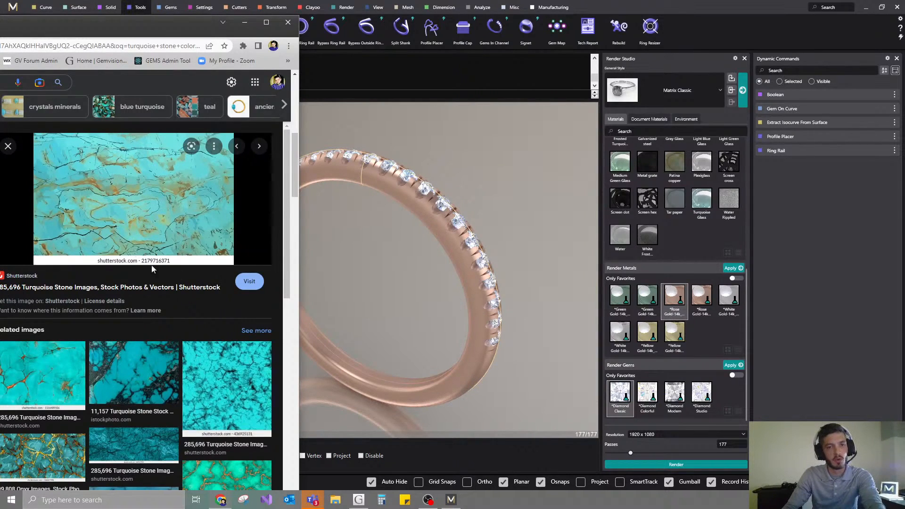
{"action": "left_click_drag", "start_coordinate": [136, 30], "coordinate": [0, 37]}
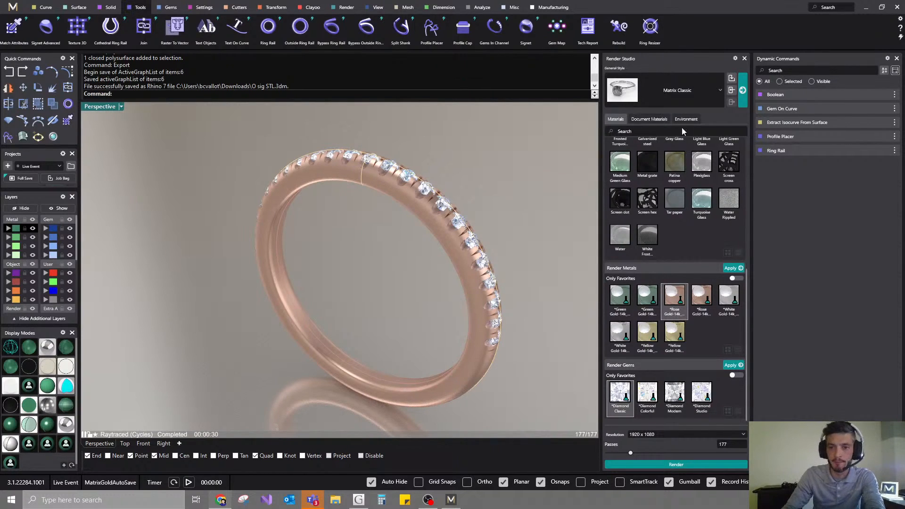
- Collapse the Render Metals and Misc sections of the materials library and expand User Materials
{"action": "left_click", "coordinate": [632, 267]}
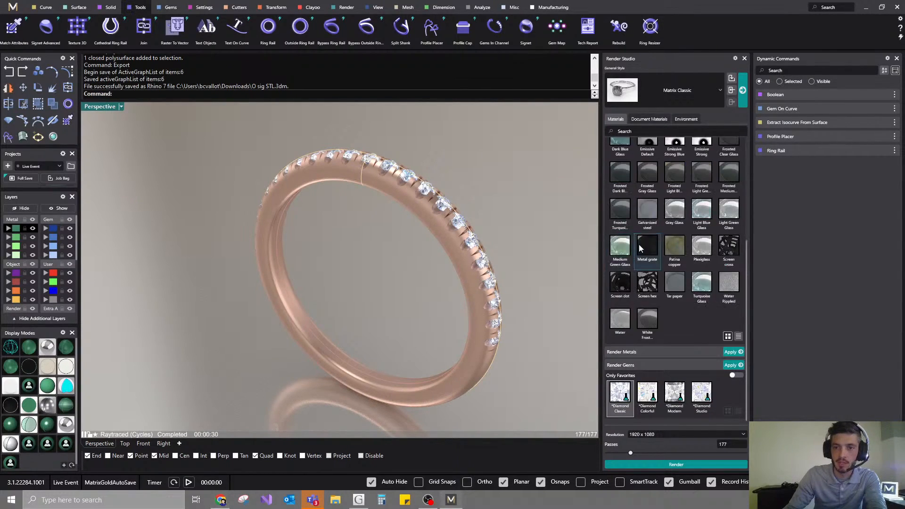
{"action": "scroll", "coordinate": [639, 242], "scroll_direction": "up", "scroll_amount": 7}
{"action": "left_click", "coordinate": [617, 185]}
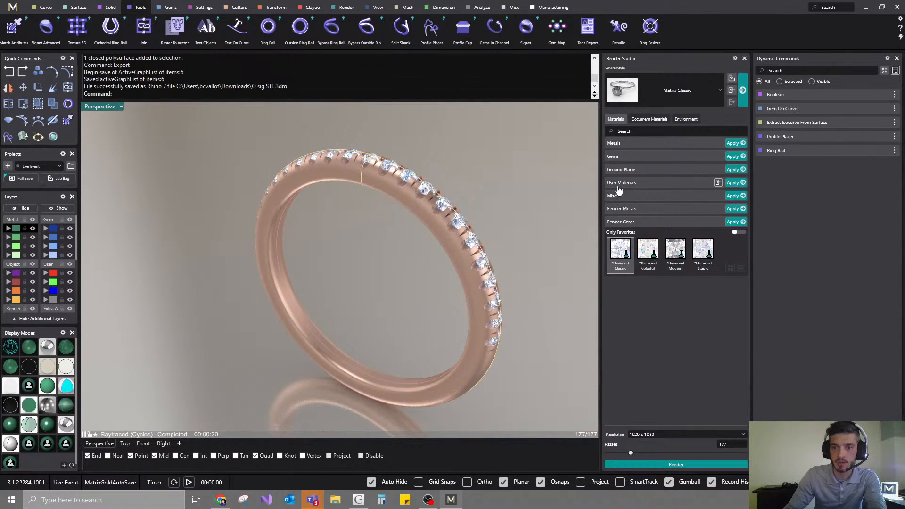
{"action": "left_click", "coordinate": [618, 186]}
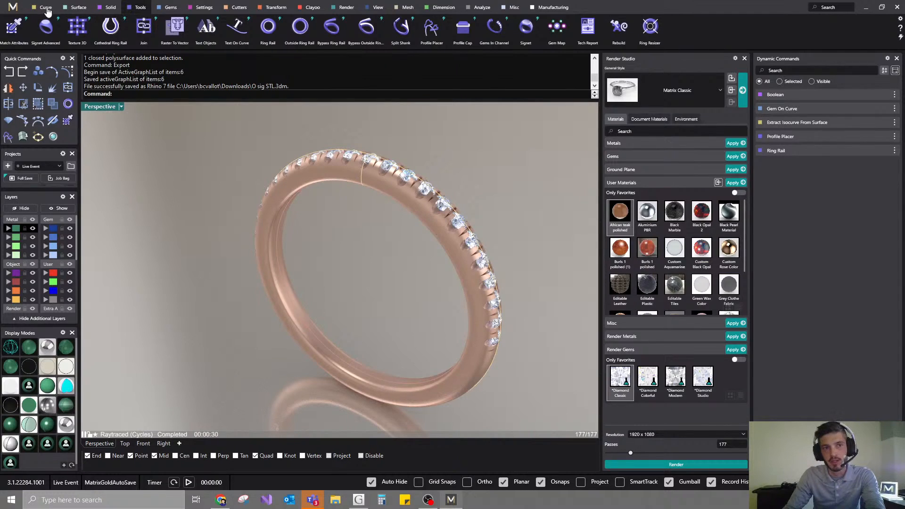
- Draw a flat rectangular plane surface in the perspective view, starting behind the ring and extending well past it
{"action": "left_click", "coordinate": [73, 8]}
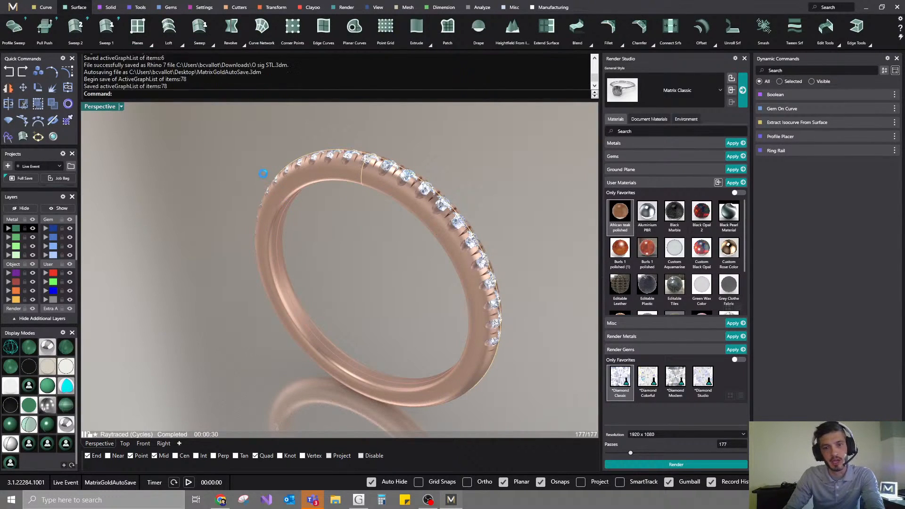
{"action": "left_click", "coordinate": [252, 125]}
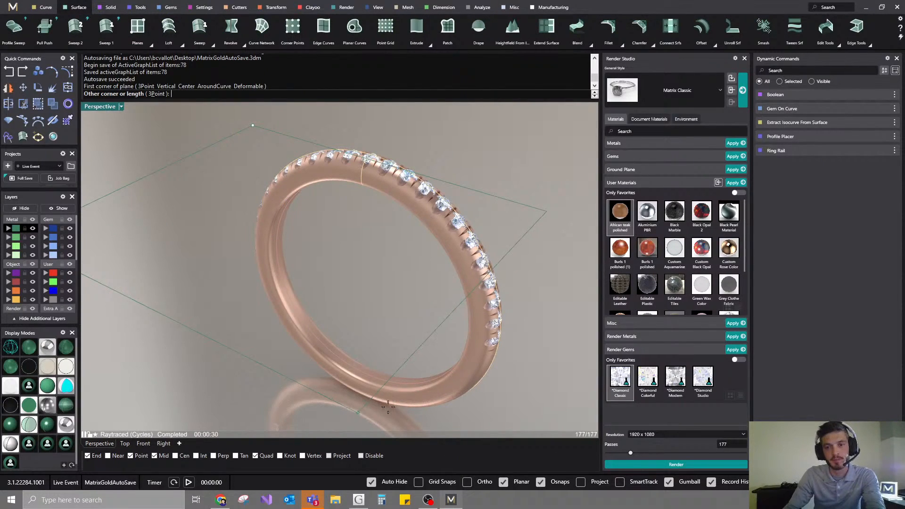
{"action": "scroll", "coordinate": [388, 407], "scroll_direction": "down", "scroll_amount": 4}
{"action": "left_click", "coordinate": [521, 396]}
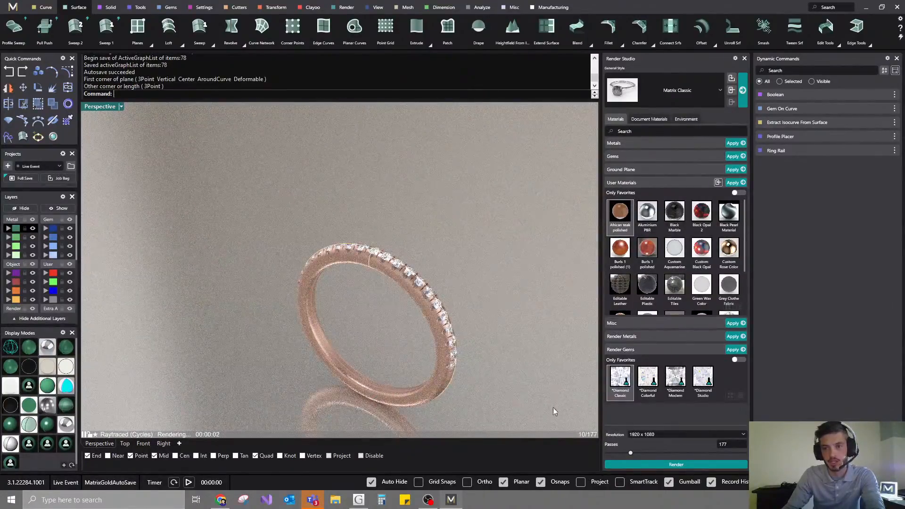
- Move the plane sideways clear of the ring, lower it toward the ground, and deselect it
{"action": "left_click", "coordinate": [517, 349]}
{"action": "right_click_drag", "start_coordinate": [518, 349], "coordinate": [440, 325]}
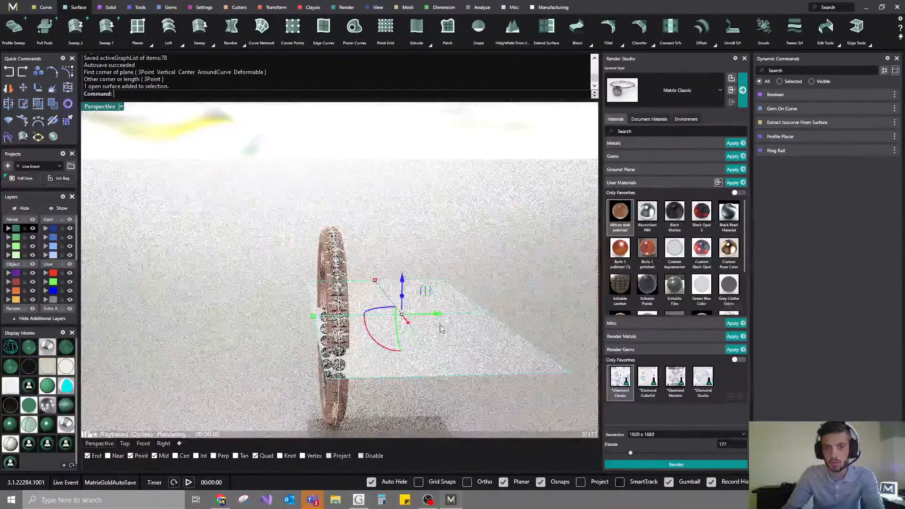
{"action": "left_click_drag", "start_coordinate": [436, 314], "coordinate": [513, 313]}
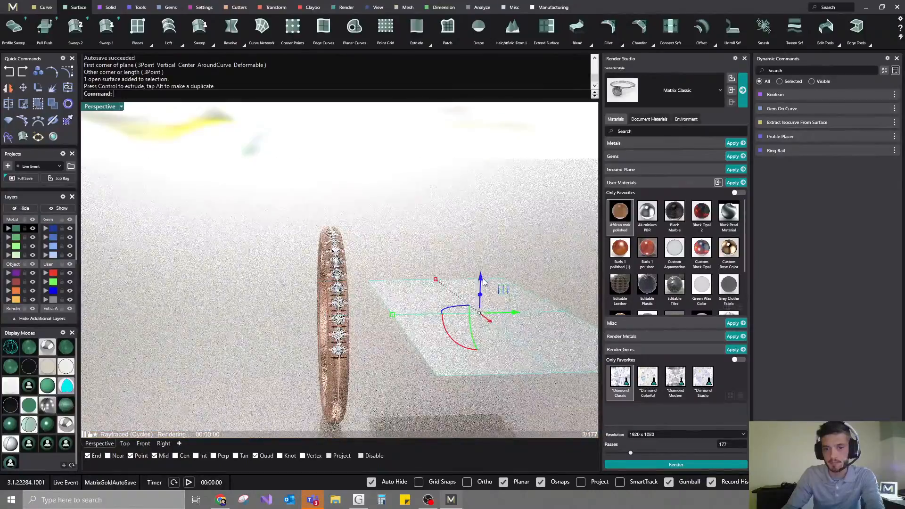
{"action": "left_click_drag", "start_coordinate": [482, 280], "coordinate": [482, 316]}
{"action": "key", "text": "Escape"}
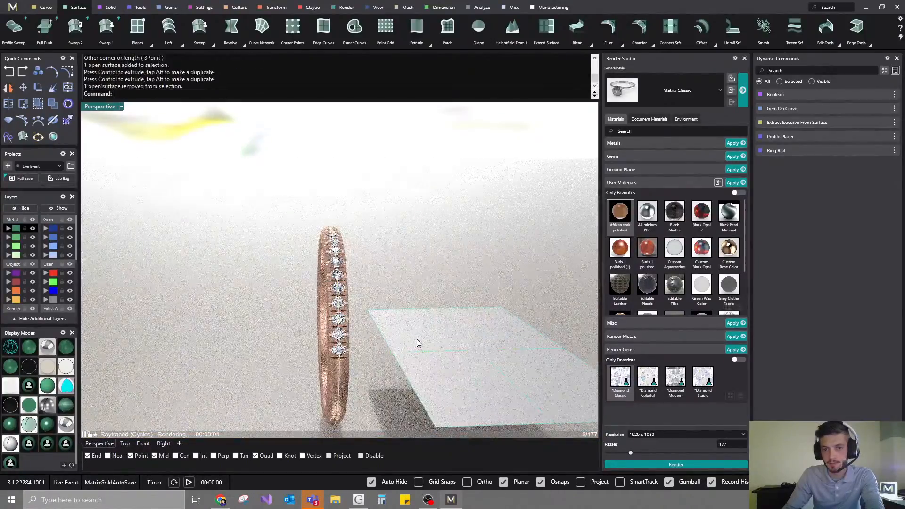
- Apply the Custom Black Opal user material to the plane and refresh the render by switching the display to Plastic and back to Raytraced
{"action": "right_click_drag", "start_coordinate": [418, 343], "coordinate": [598, 298]}
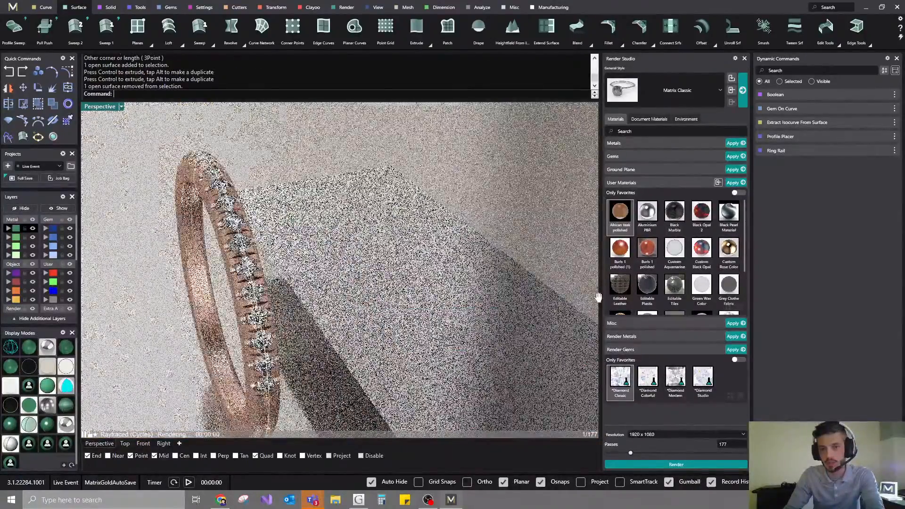
{"action": "left_click", "coordinate": [702, 256]}
{"action": "left_click", "coordinate": [481, 301]}
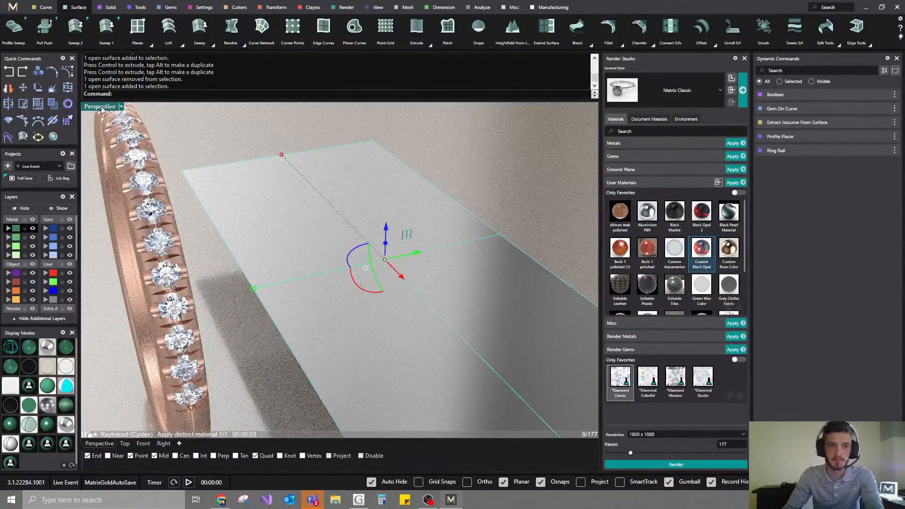
{"action": "left_click", "coordinate": [122, 107]}
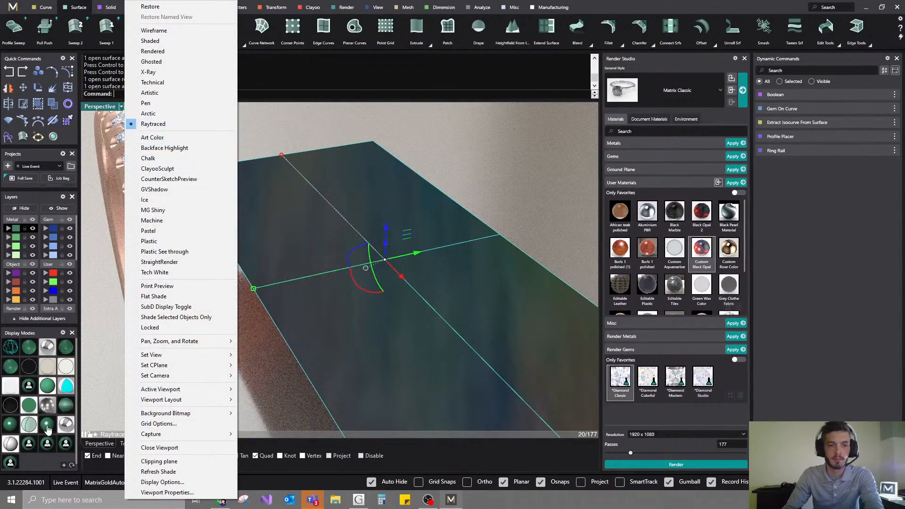
{"action": "left_click", "coordinate": [141, 241]}
{"action": "left_click", "coordinate": [122, 107]}
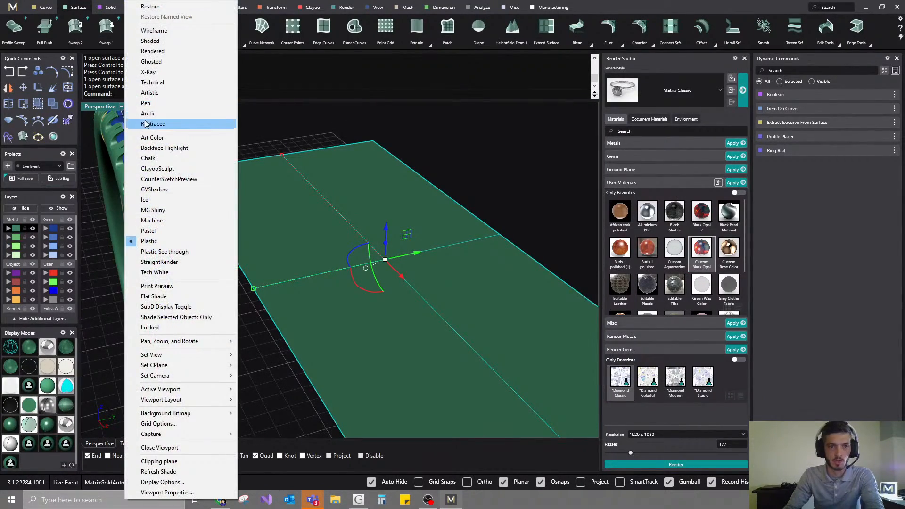
{"action": "left_click", "coordinate": [142, 125]}
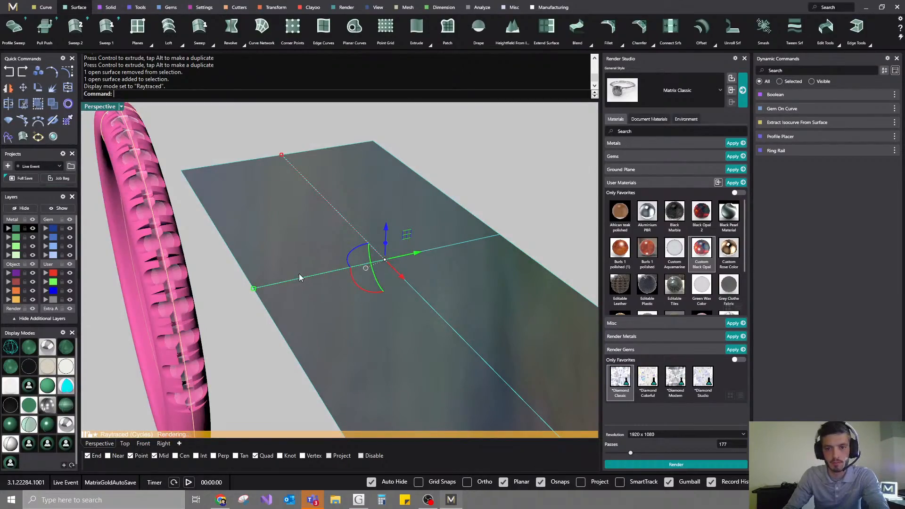
{"action": "right_click_drag", "start_coordinate": [306, 284], "coordinate": [343, 254]}
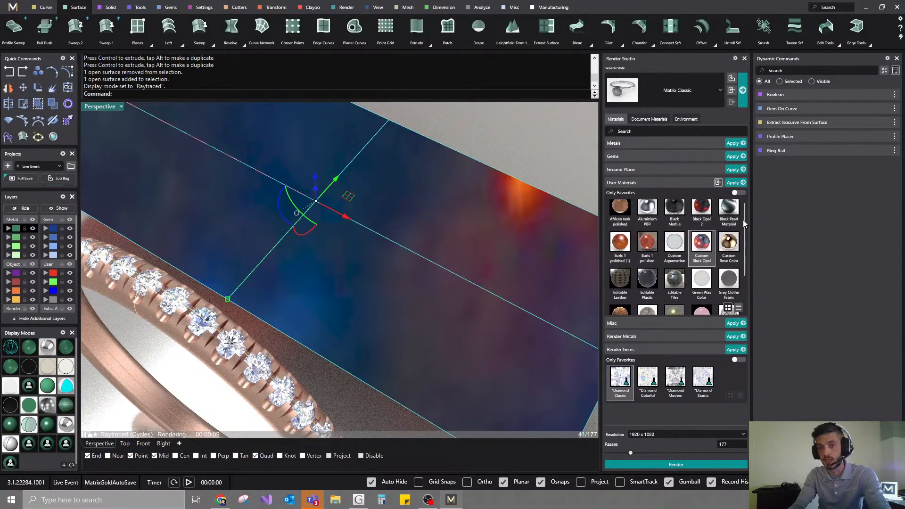
- Apply the Woven Metal PBR user material to the plane and refresh the viewport in Raytraced display mode
{"action": "scroll", "coordinate": [674, 283], "scroll_direction": "down", "scroll_amount": 3}
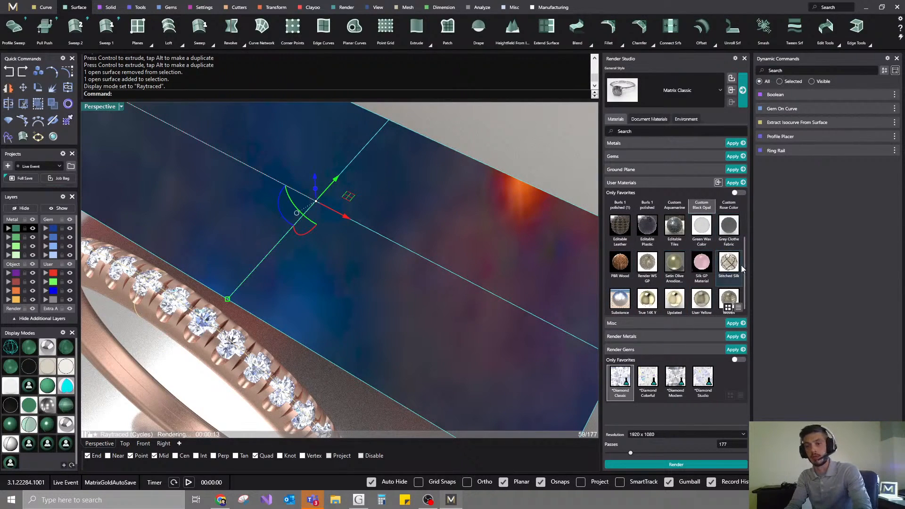
{"action": "scroll", "coordinate": [746, 269], "scroll_direction": "down", "scroll_amount": 1}
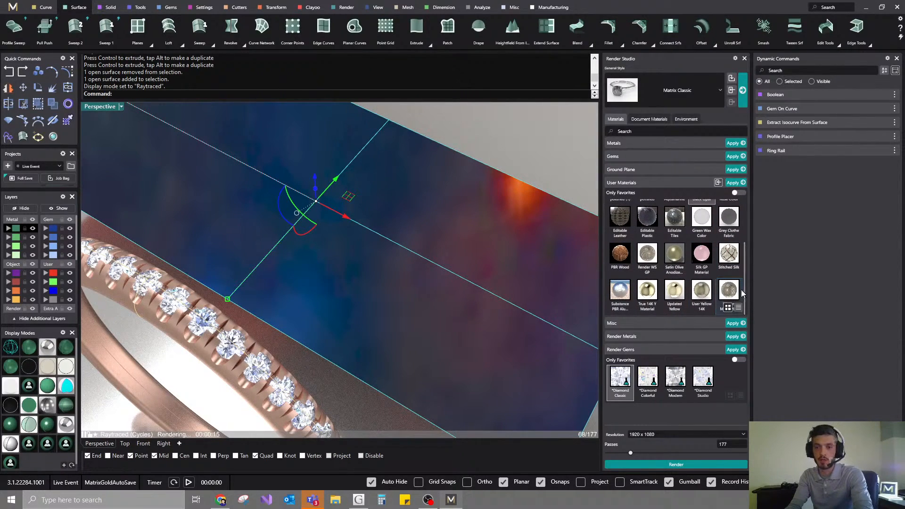
{"action": "right_click", "coordinate": [736, 293]}
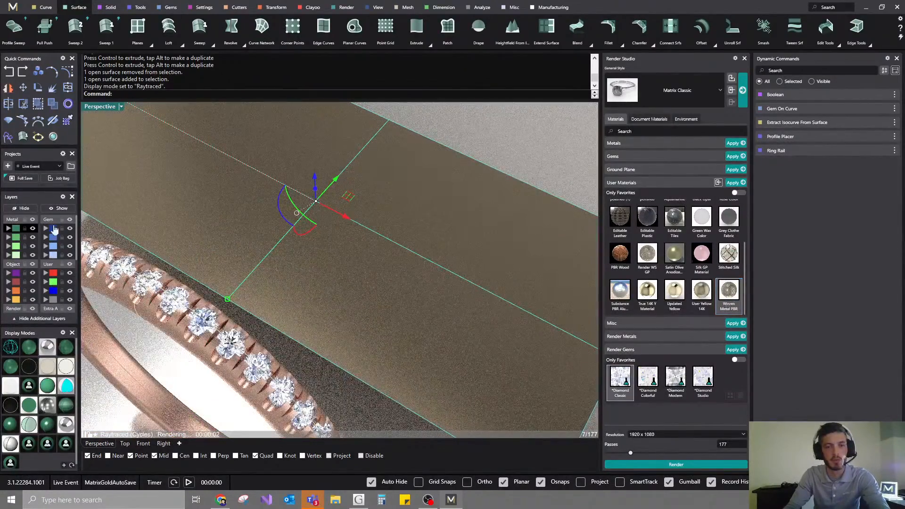
{"action": "left_click", "coordinate": [48, 425]}
{"action": "left_click", "coordinate": [121, 107]}
{"action": "left_click", "coordinate": [166, 127]}
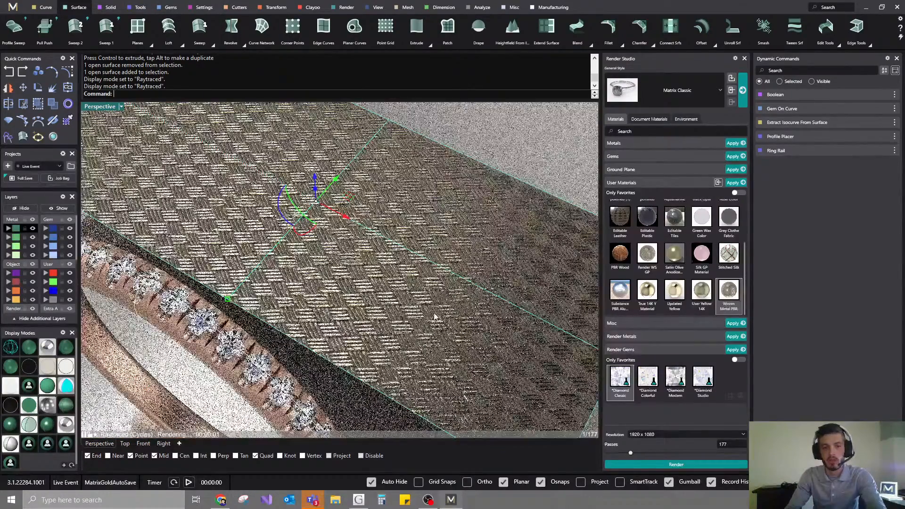
- Move the woven metal plane beneath the ring so the band stands on it, and inspect where they meet
{"action": "right_click_drag", "start_coordinate": [435, 317], "coordinate": [408, 345]}
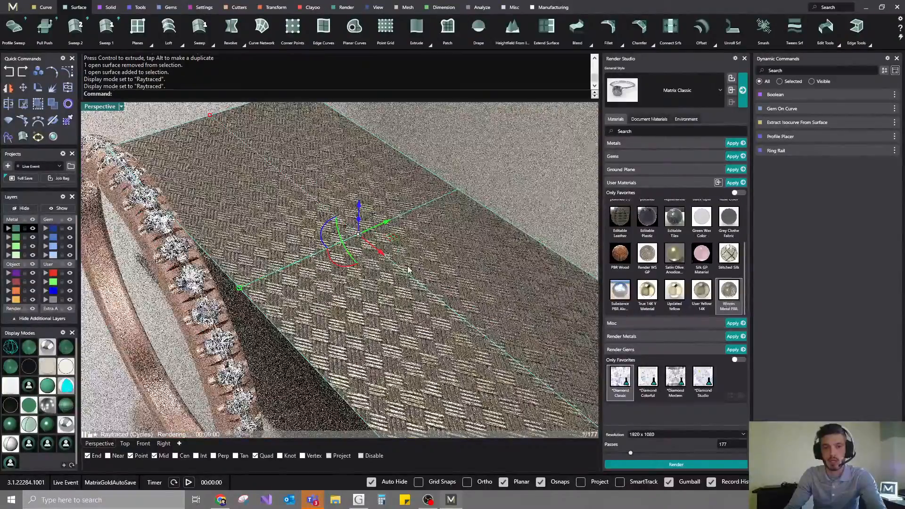
{"action": "left_click_drag", "start_coordinate": [359, 209], "coordinate": [200, 395]}
{"action": "scroll", "coordinate": [438, 325], "scroll_direction": "down", "scroll_amount": 2}
{"action": "scroll", "coordinate": [407, 334], "scroll_direction": "down", "scroll_amount": 2}
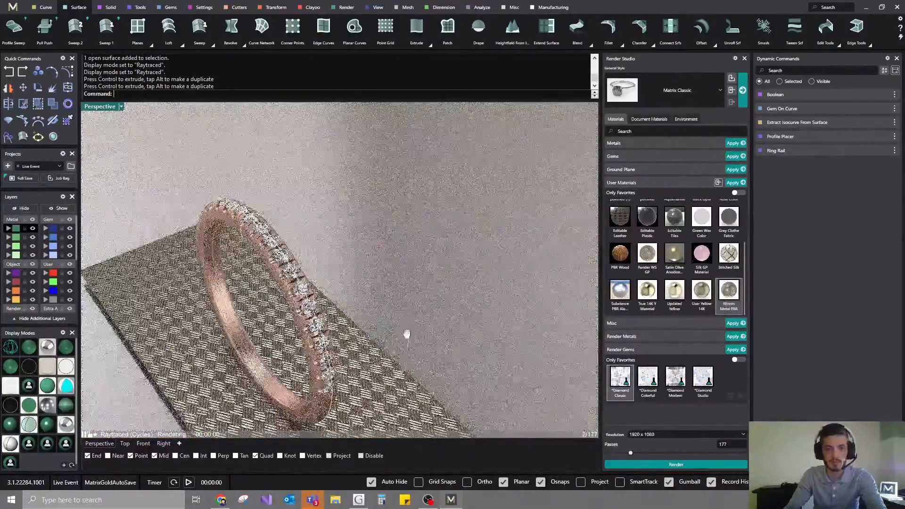
{"action": "right_click_drag", "start_coordinate": [455, 245], "coordinate": [384, 192]}
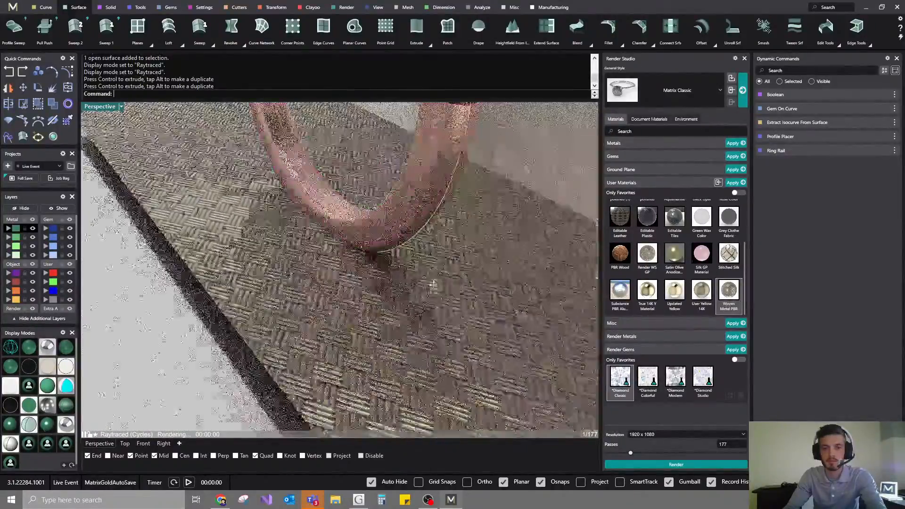
{"action": "right_click_drag", "start_coordinate": [439, 273], "coordinate": [430, 281]}
{"action": "right_click_drag", "start_coordinate": [276, 306], "coordinate": [248, 286]}
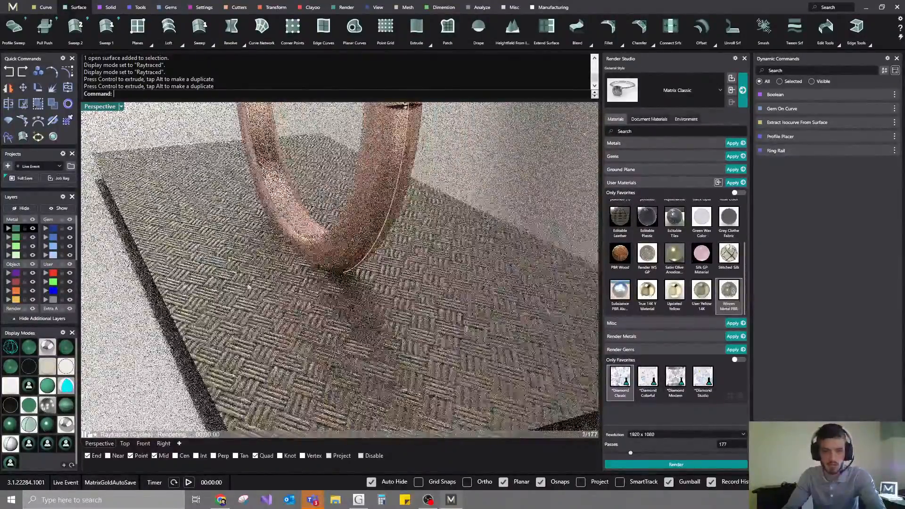